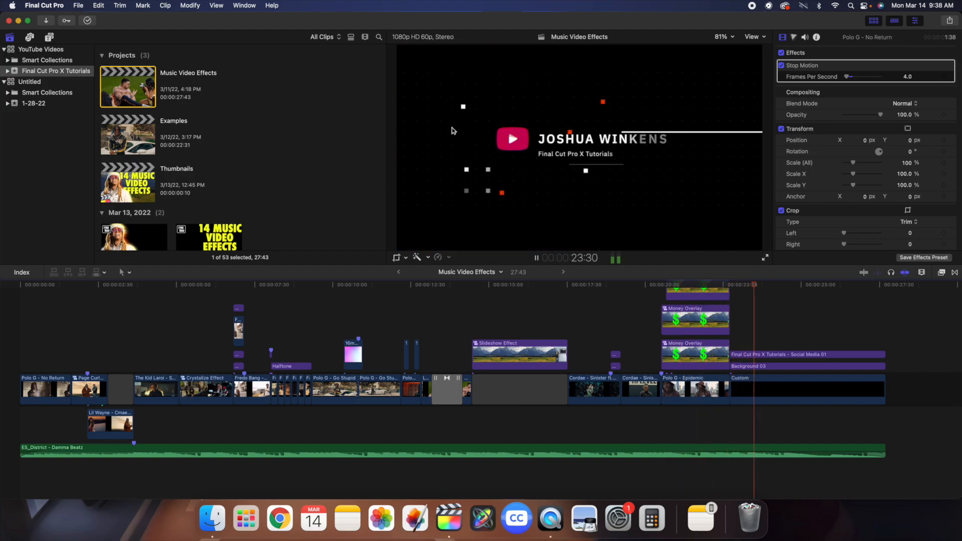
pyautogui.press('space')
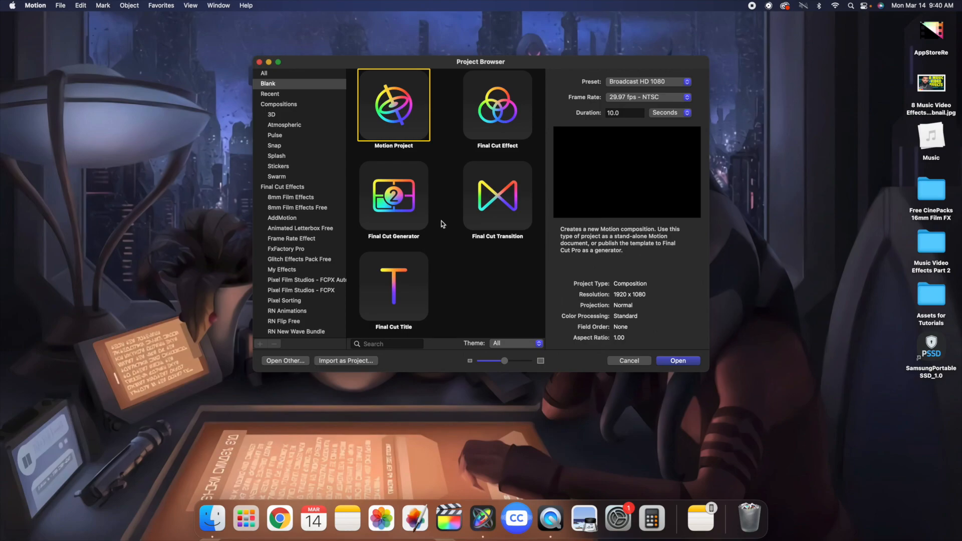
# - Create a blank Final Cut Effect project in Motion, using the Broadcast HD 1080 preset at 29.97 fps
pyautogui.click(486, 119)
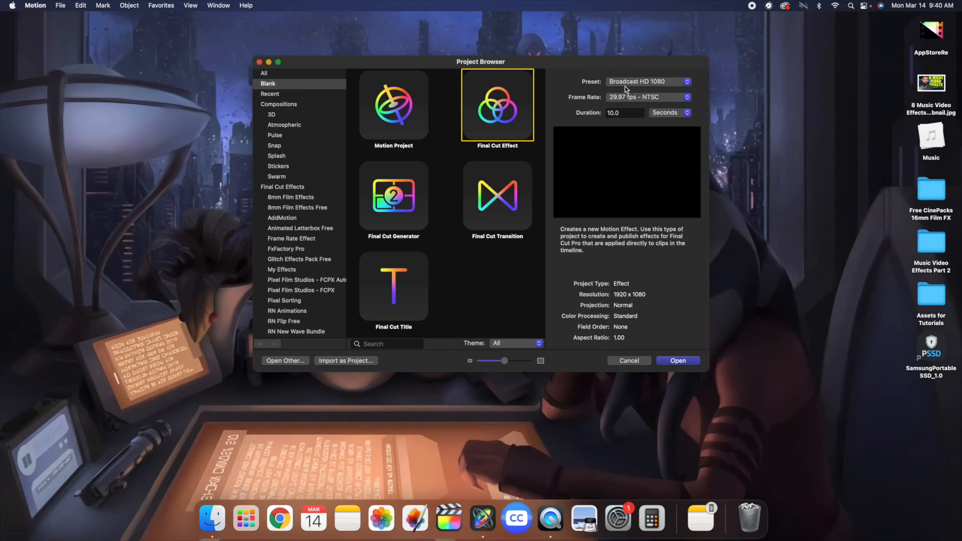
pyautogui.click(671, 362)
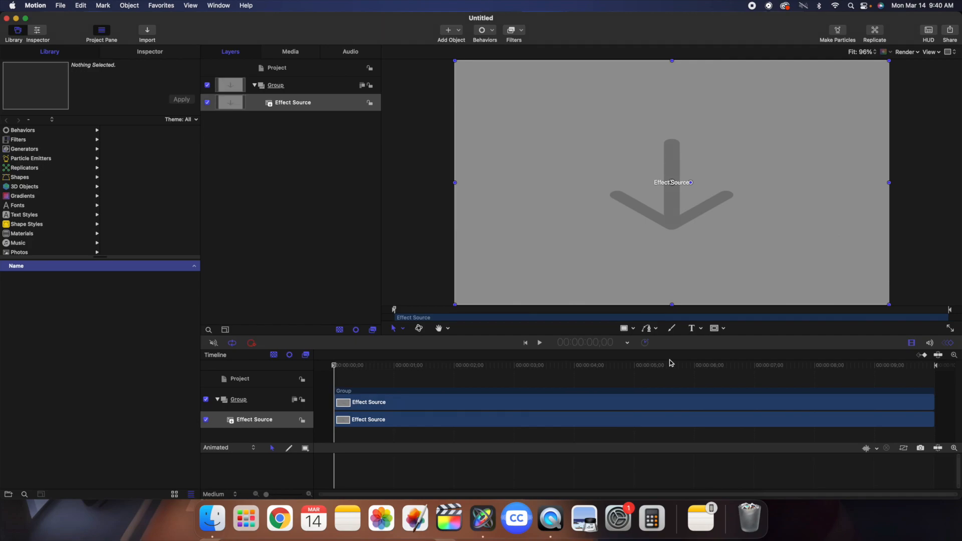
# - Find the Strobe filter in the library by searching the filters for "strobe" and apply it to the Effect Source layer
pyautogui.click(36, 142)
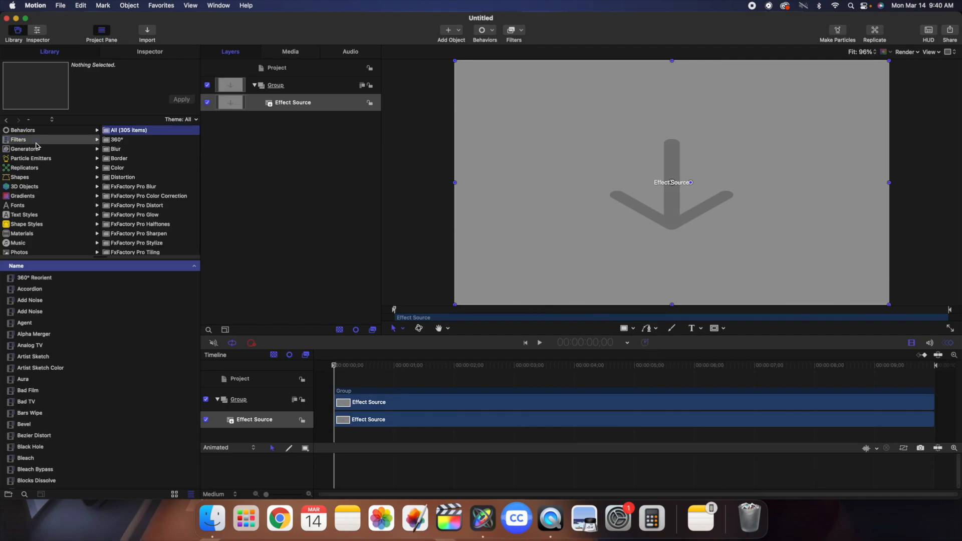
pyautogui.click(24, 495)
pyautogui.write('strobe')
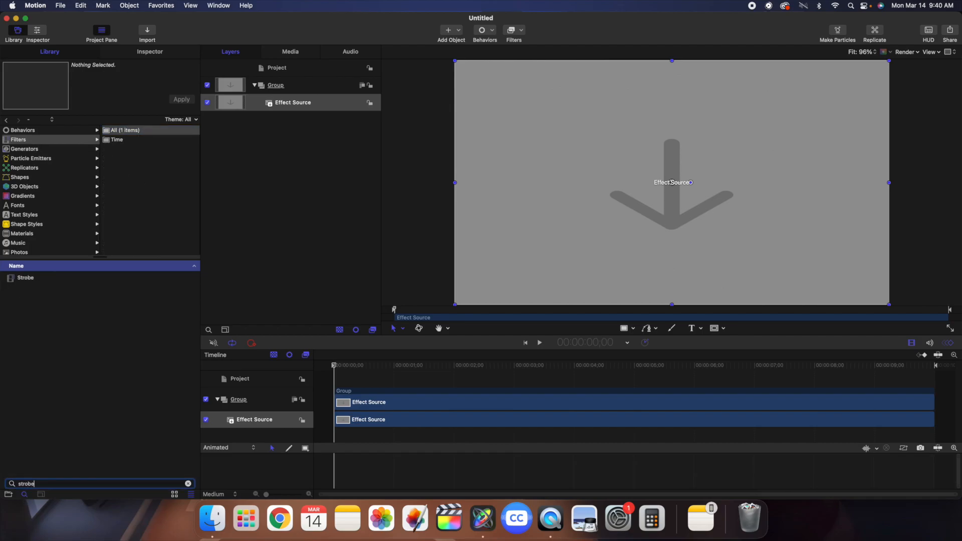
pyautogui.click(21, 281)
pyautogui.moveTo(21, 280); pyautogui.dragTo(290, 107)
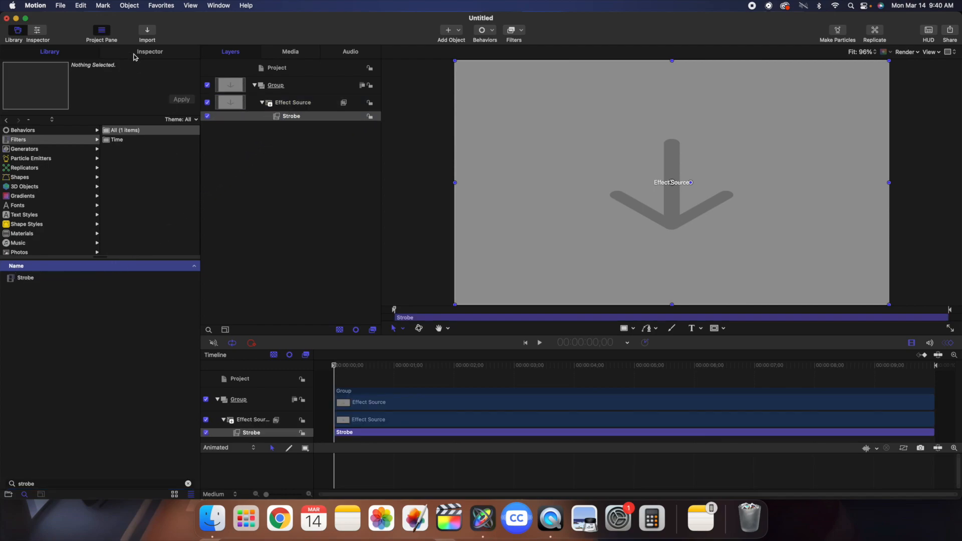
# - Publish the Strobe filter's Strobe Rate parameter and check it among the project's published parameters
pyautogui.click(135, 55)
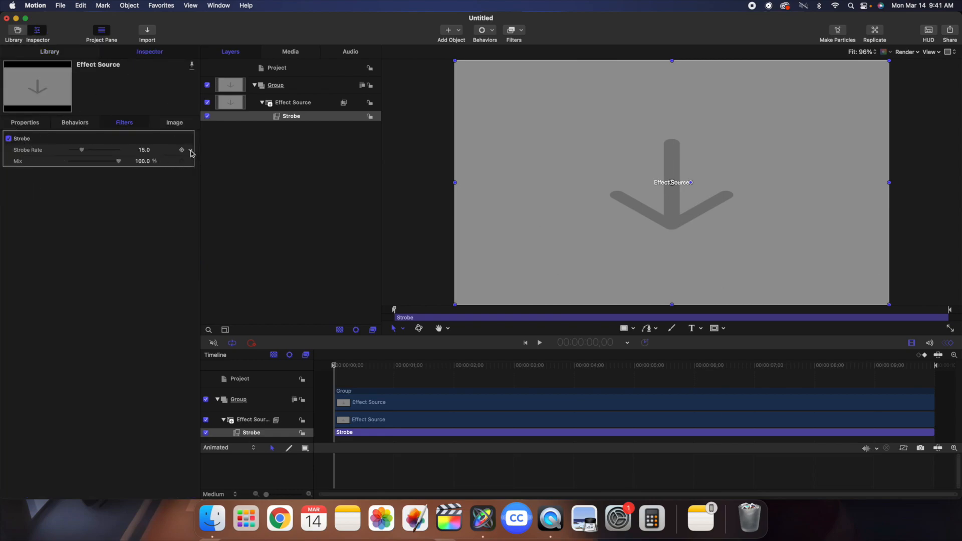
pyautogui.click(191, 153)
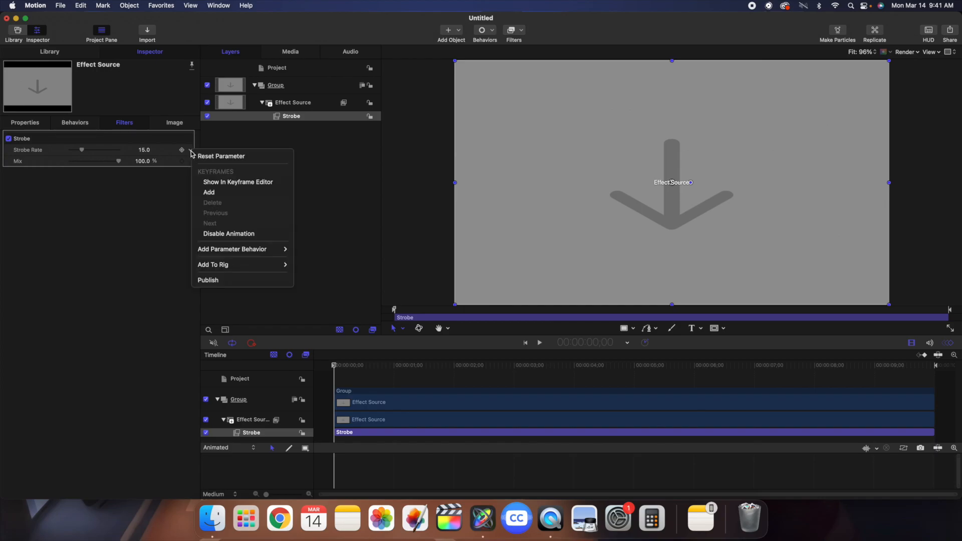
pyautogui.click(224, 280)
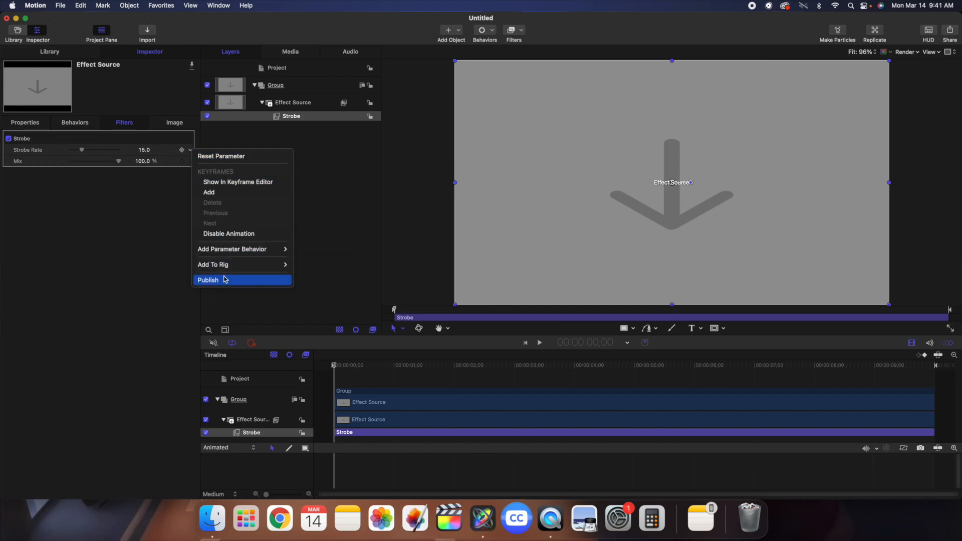
pyautogui.click(306, 70)
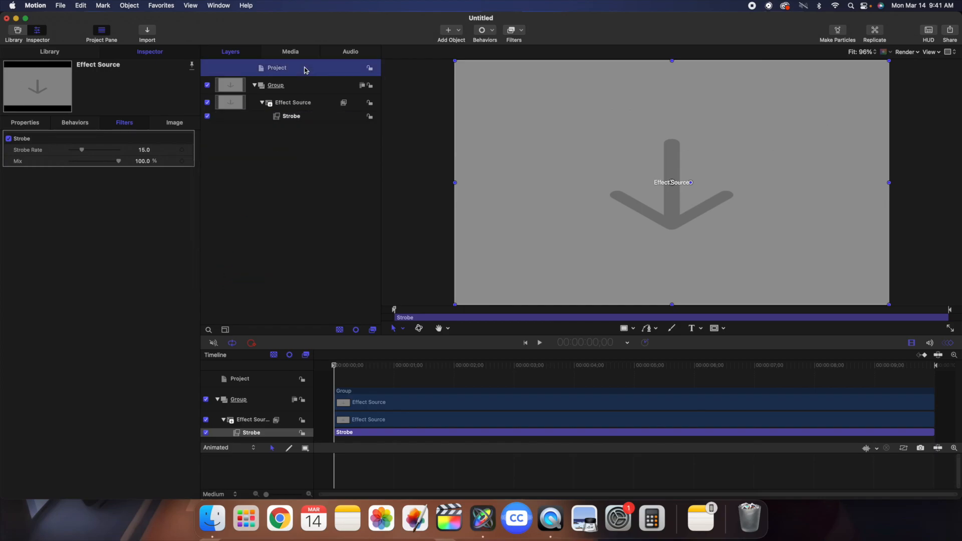
pyautogui.click(163, 124)
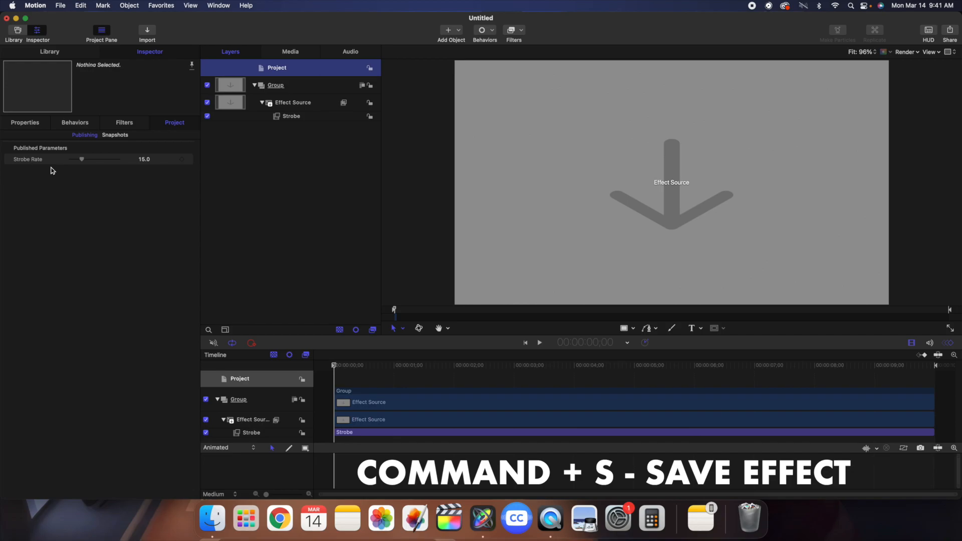
# - Save and publish the effect template under the name Strobe in the My Effects category
pyautogui.press('super+s')
pyautogui.write('Strobe')
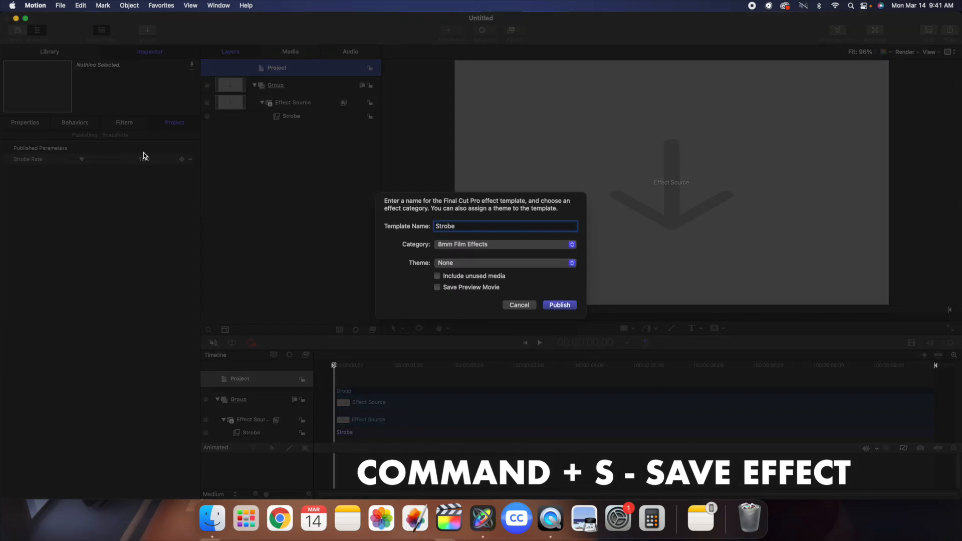
pyautogui.click(454, 245)
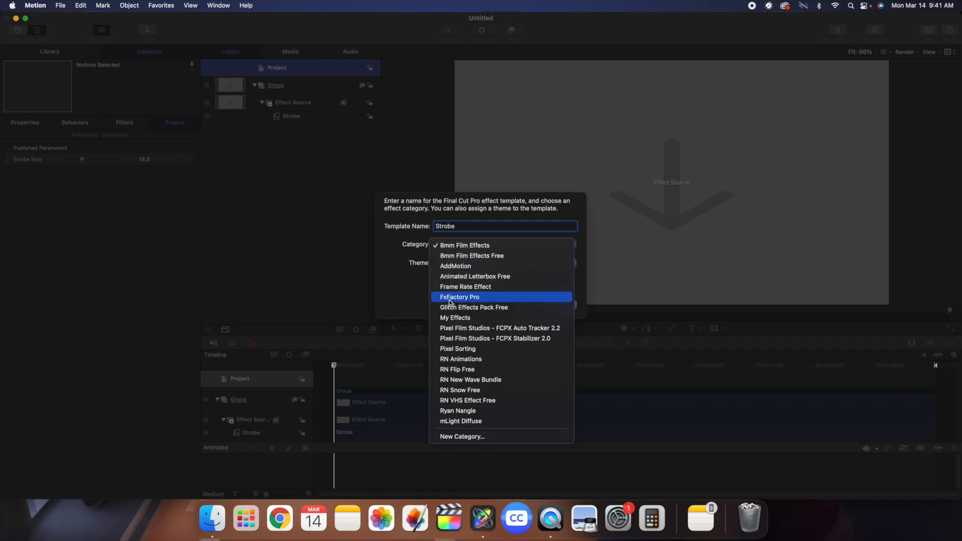
pyautogui.click(453, 318)
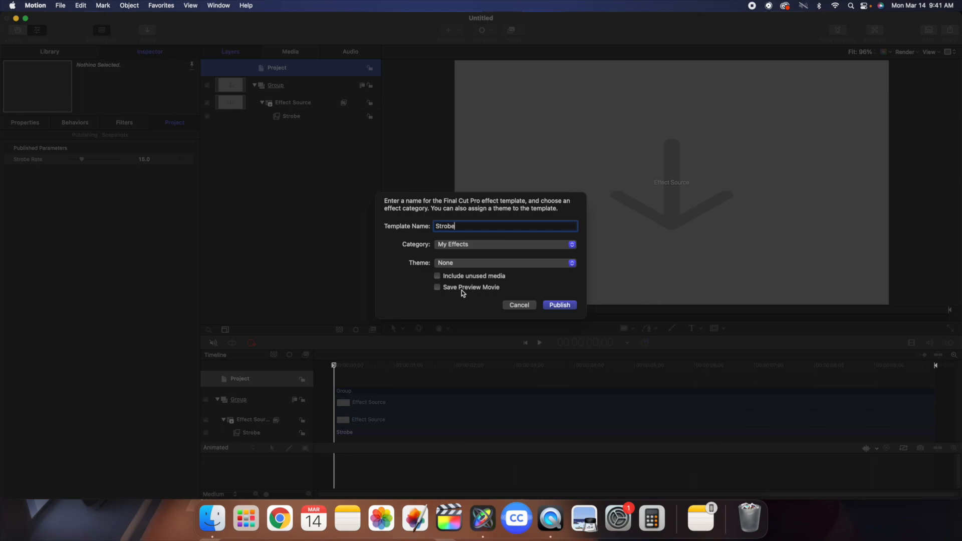
pyautogui.click(560, 305)
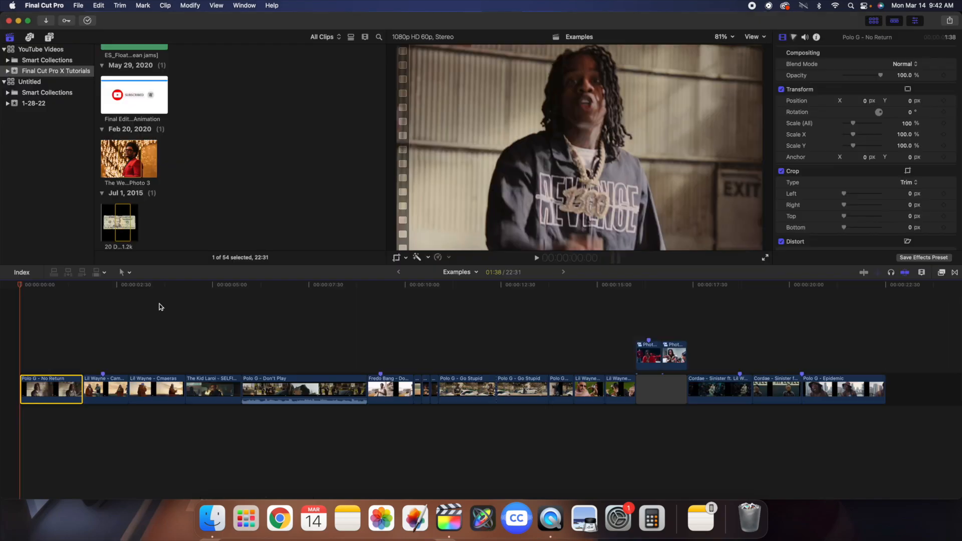
# - In Final Cut Pro, apply the Strobe effect from My Effects to the first clip of the Examples timeline
pyautogui.click(942, 274)
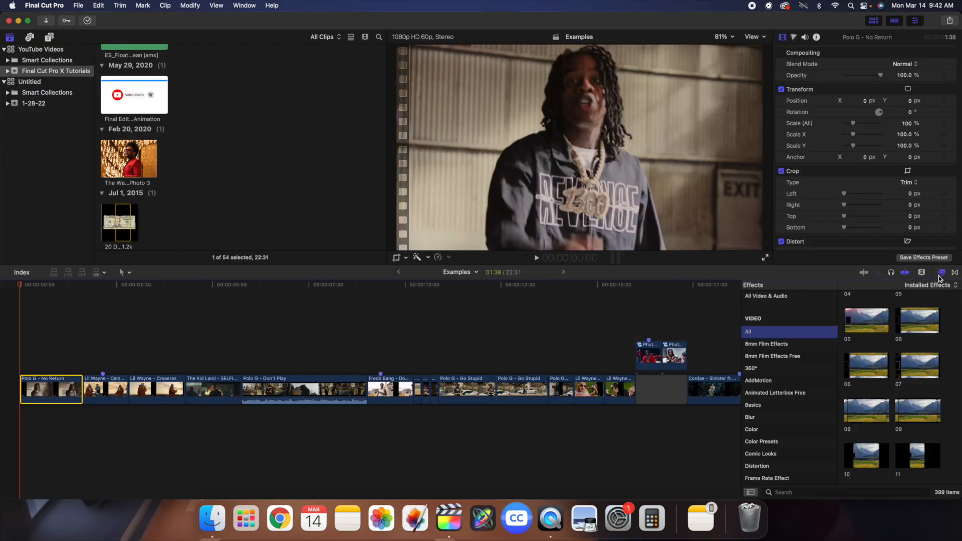
pyautogui.scroll(-3, 796, 381)
pyautogui.scroll(-3, 796, 381)
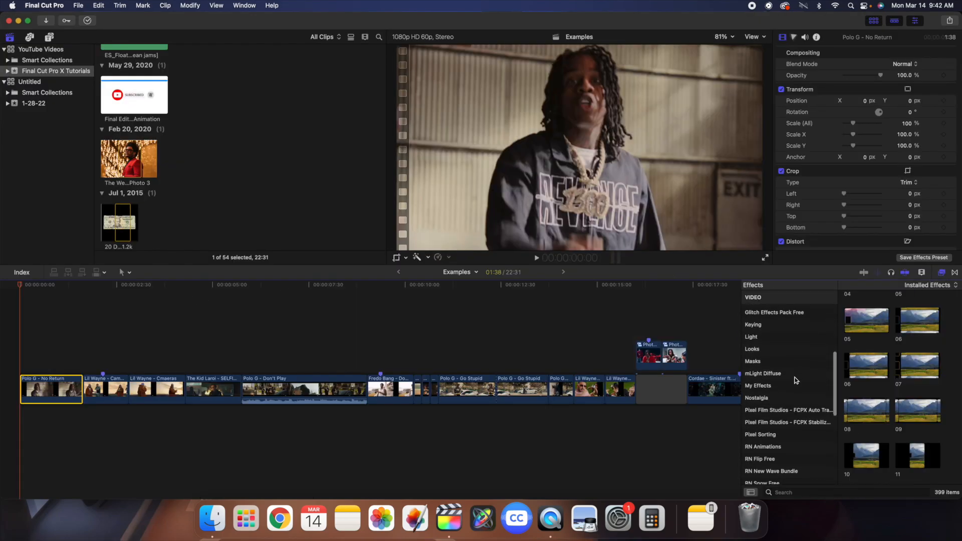
pyautogui.click(775, 387)
pyautogui.scroll(1, 776, 391)
pyautogui.scroll(-2, 877, 412)
pyautogui.moveTo(865, 454); pyautogui.dragTo(56, 388)
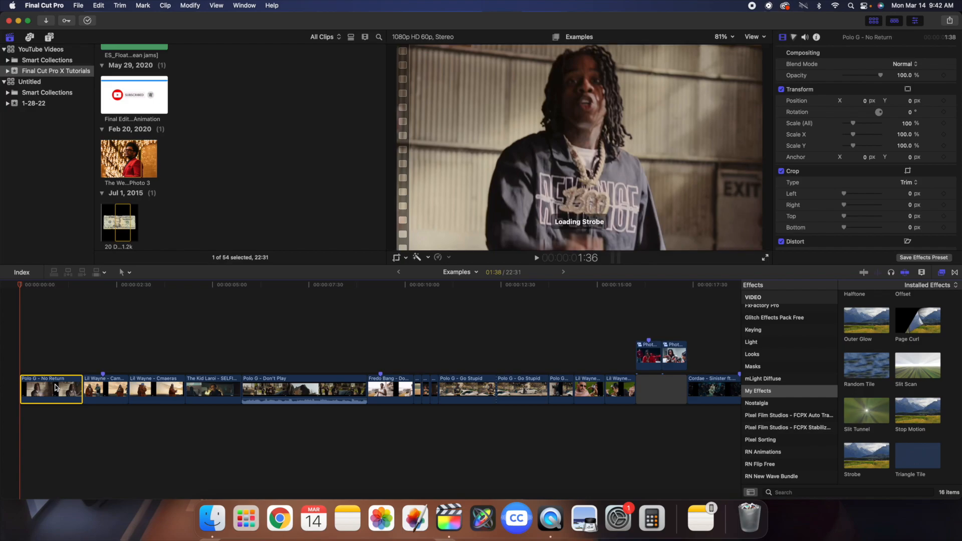
pyautogui.click(942, 274)
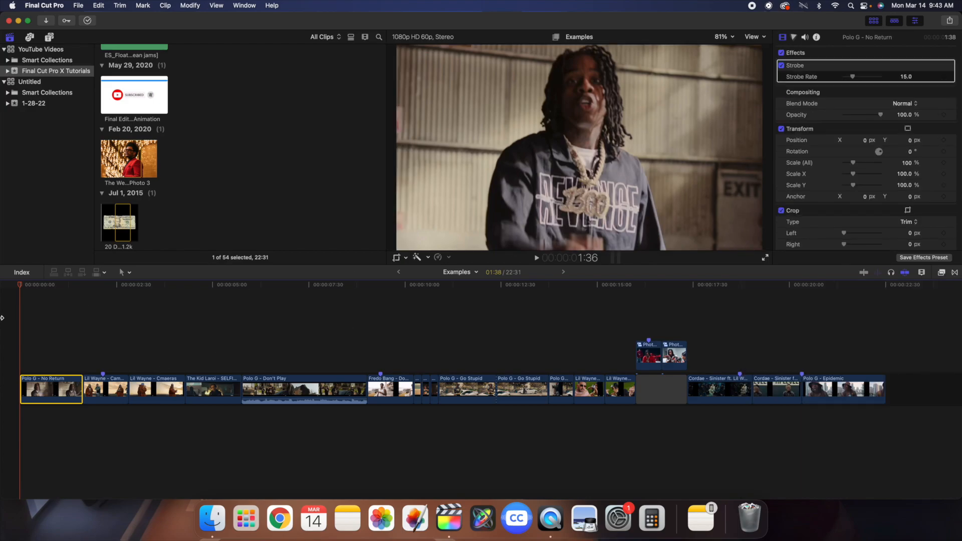
# - Preview the Strobe effect on the first clip and set its Strobe Rate to 5
pyautogui.press('space')
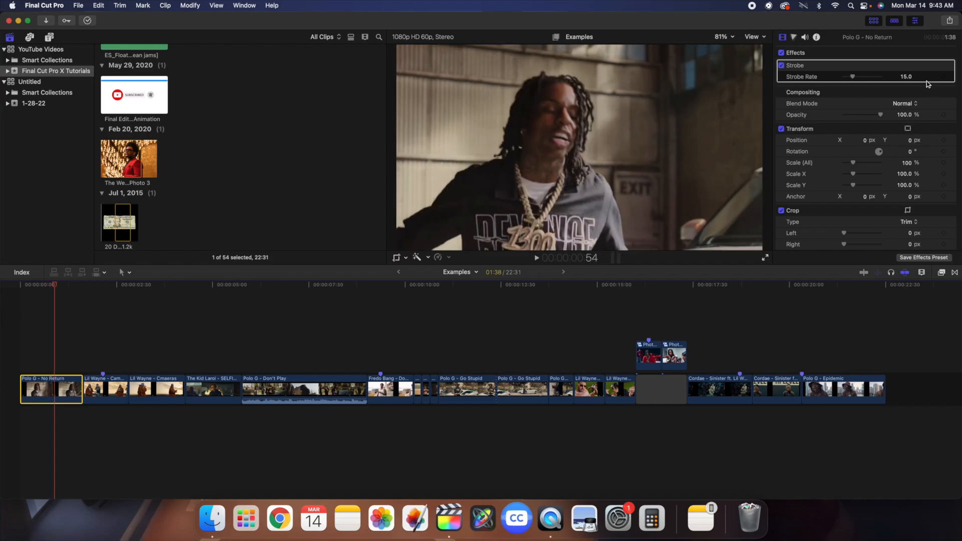
pyautogui.click(901, 77)
pyautogui.write('5')
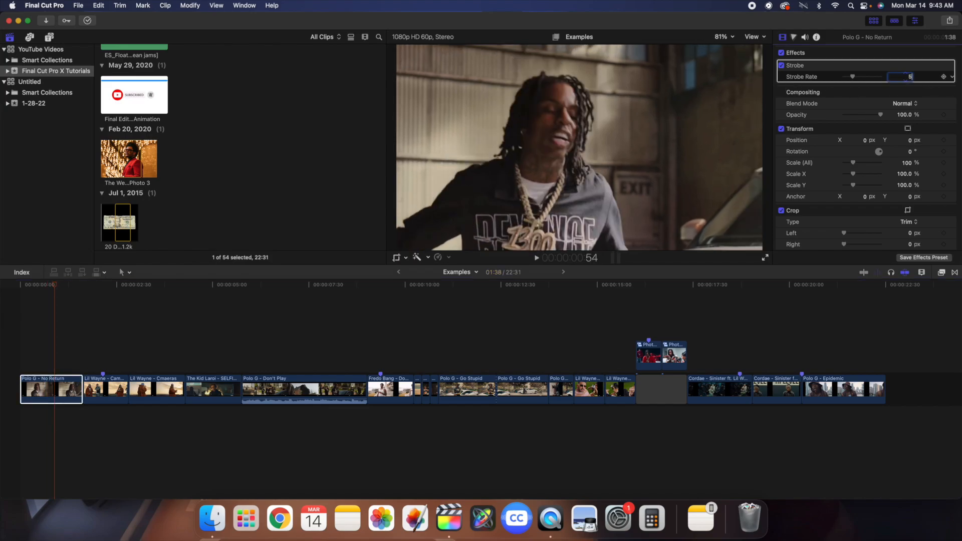
pyautogui.press('Return')
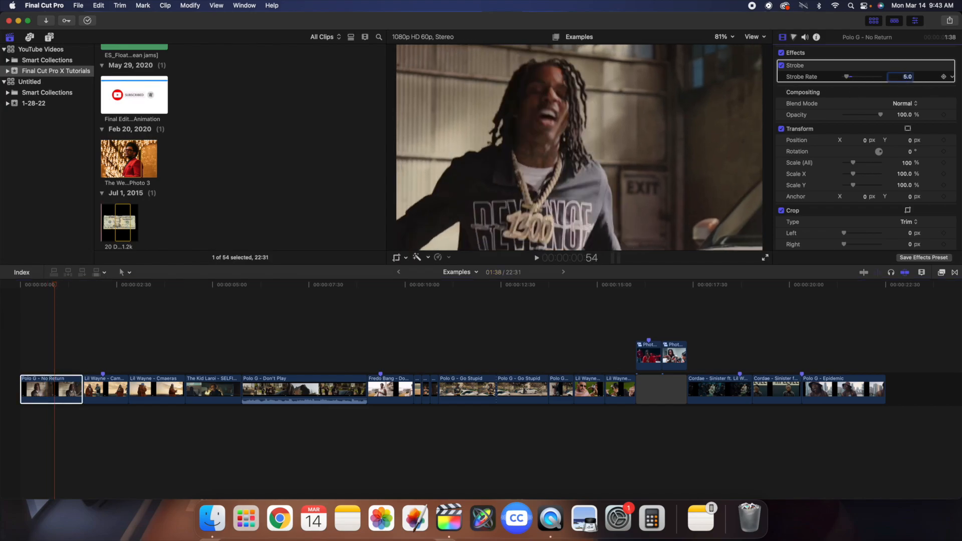
# - Play the first clip repeatedly from the start of the timeline to review the adjusted Strobe effect
pyautogui.click(8, 343)
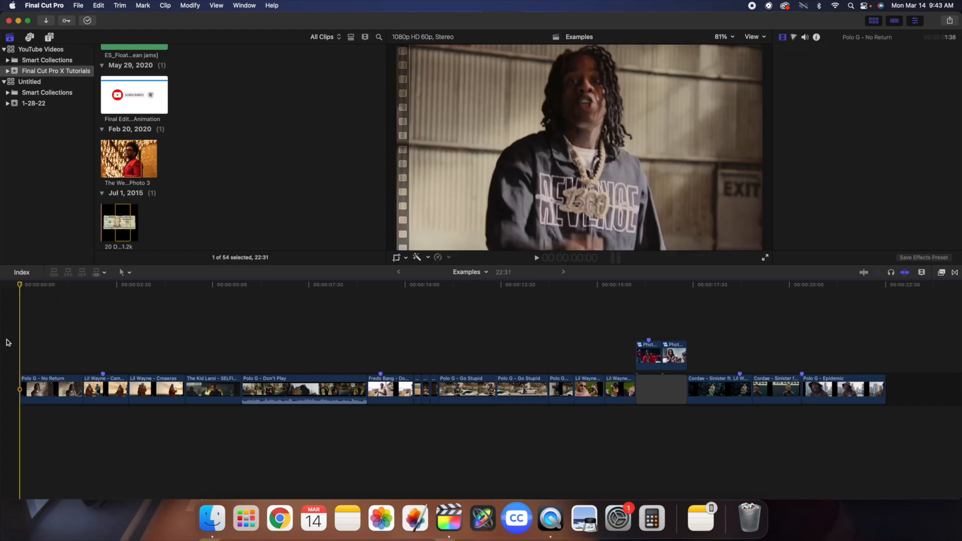
pyautogui.press('space')
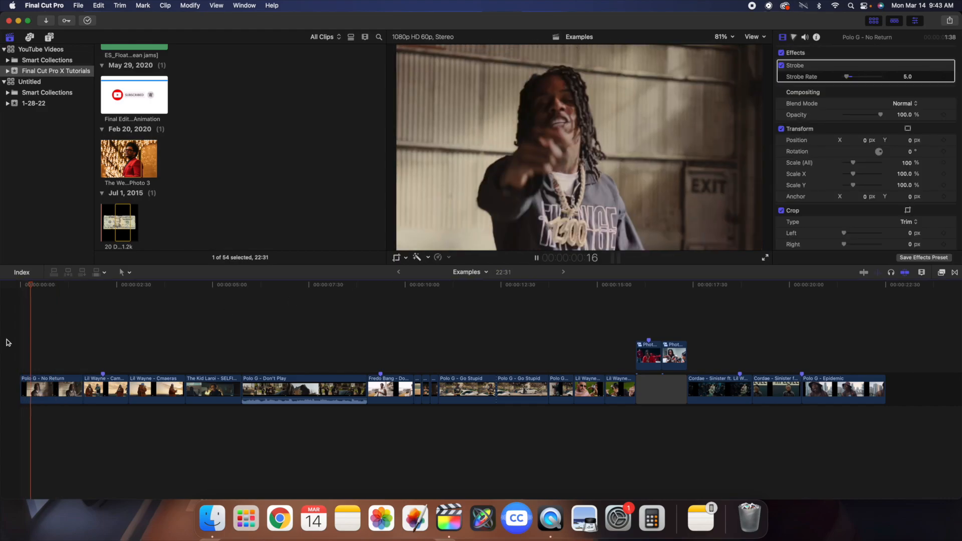
pyautogui.click(8, 343)
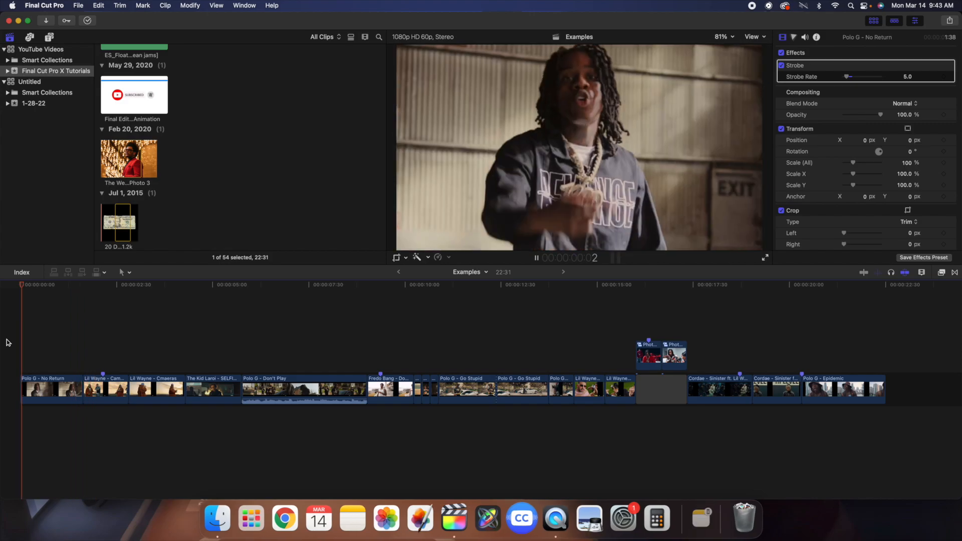
pyautogui.click(8, 342)
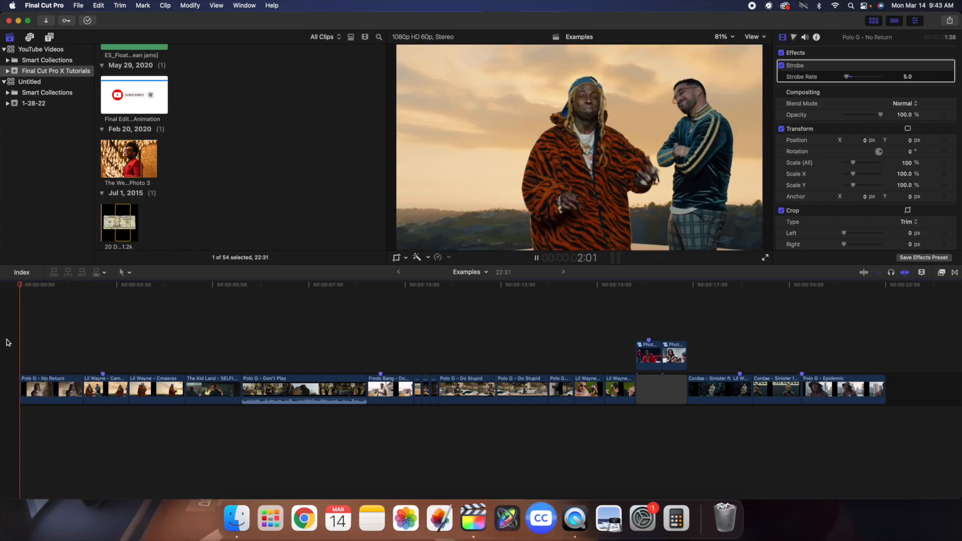
pyautogui.click(8, 343)
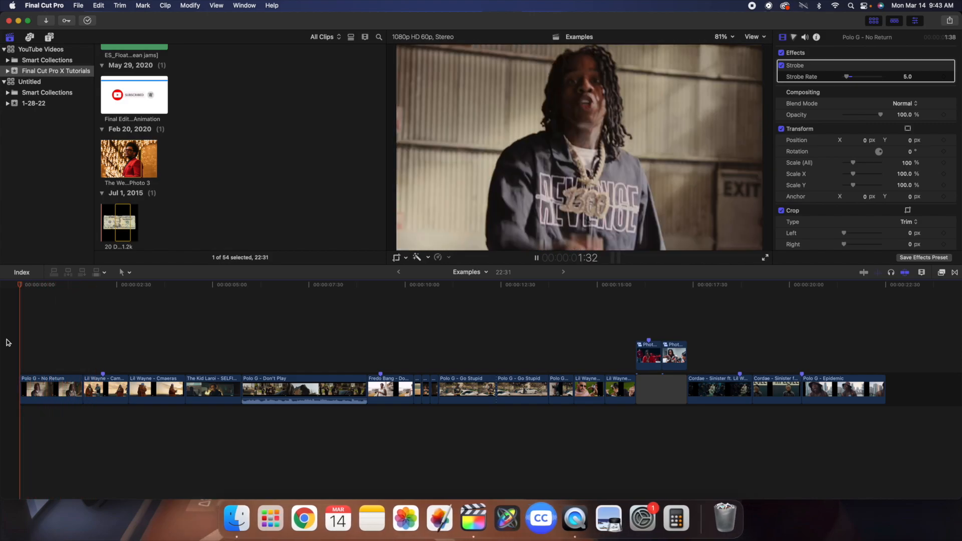
pyautogui.press('space')
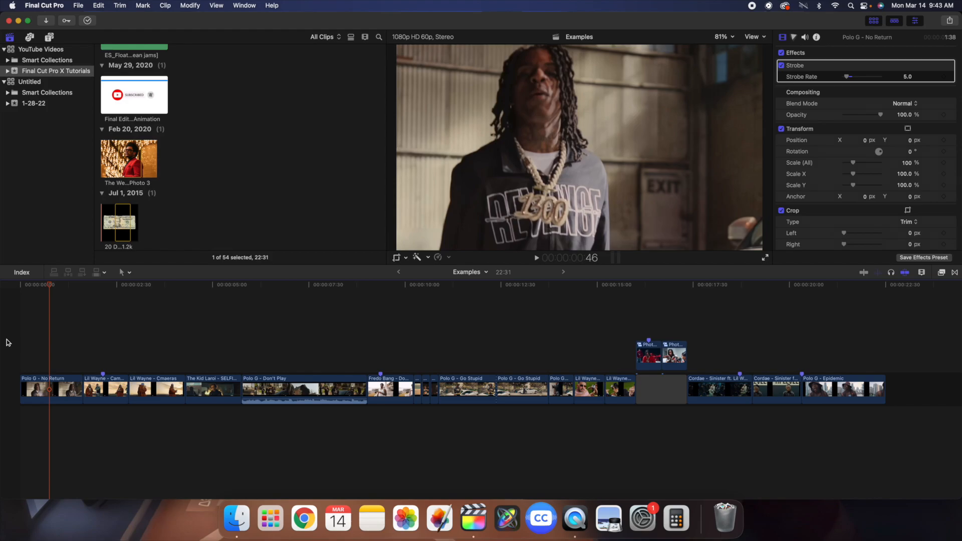
# - Position the playhead at the start of the second clip, Lil Wayne - Cameras
pyautogui.press('Home')
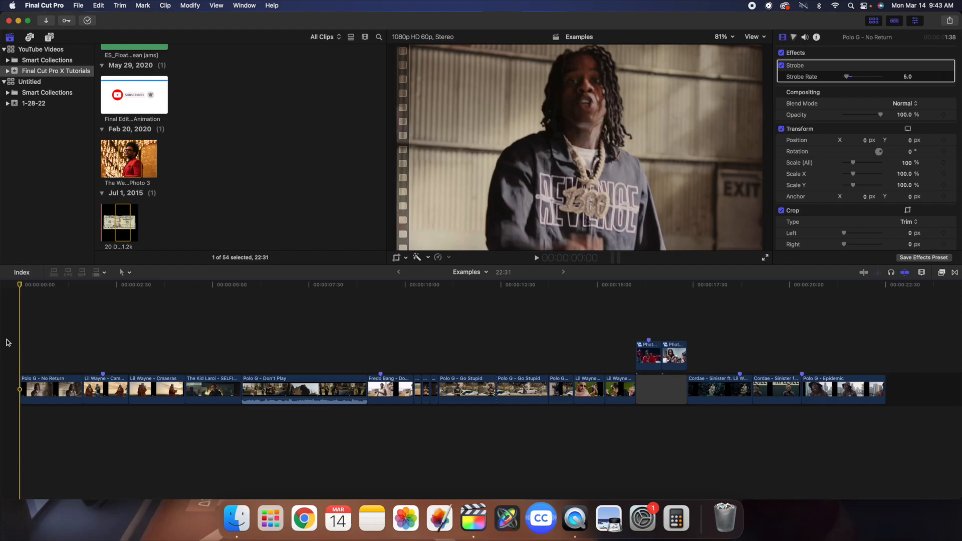
pyautogui.press('super+equal')
pyautogui.press('super+equal')
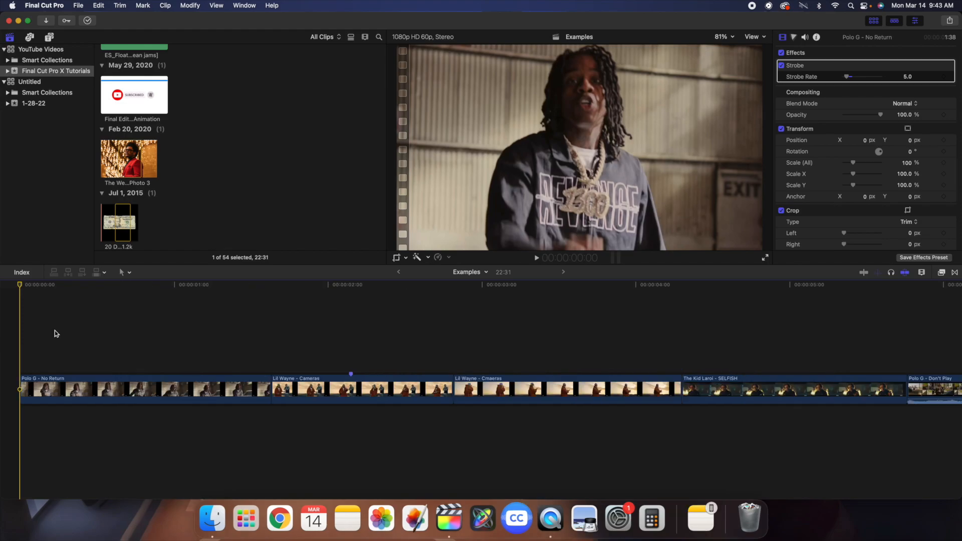
pyautogui.click(271, 356)
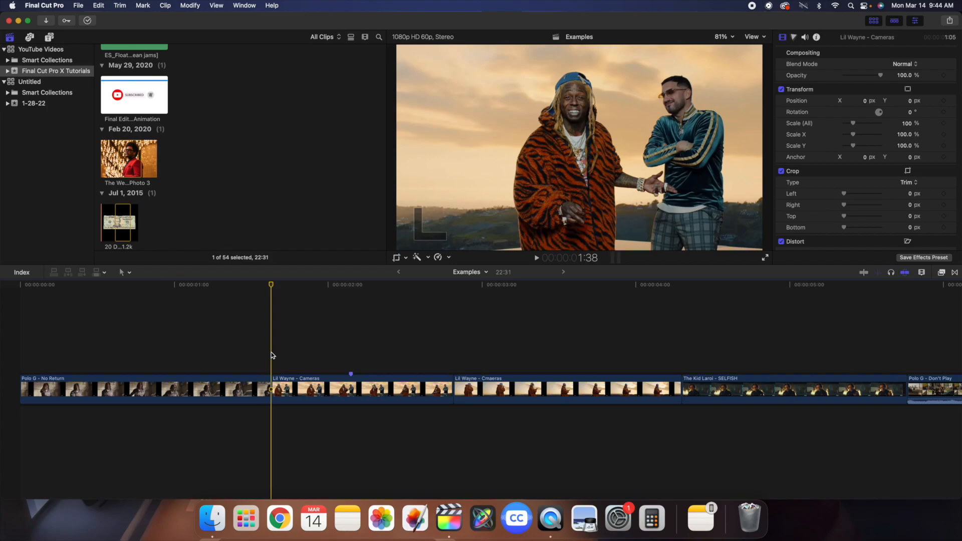
# - Place the Short adjustment layer above the Lil Wayne - Cameras clip, starting at its marker
pyautogui.scroll(10, 239, 226)
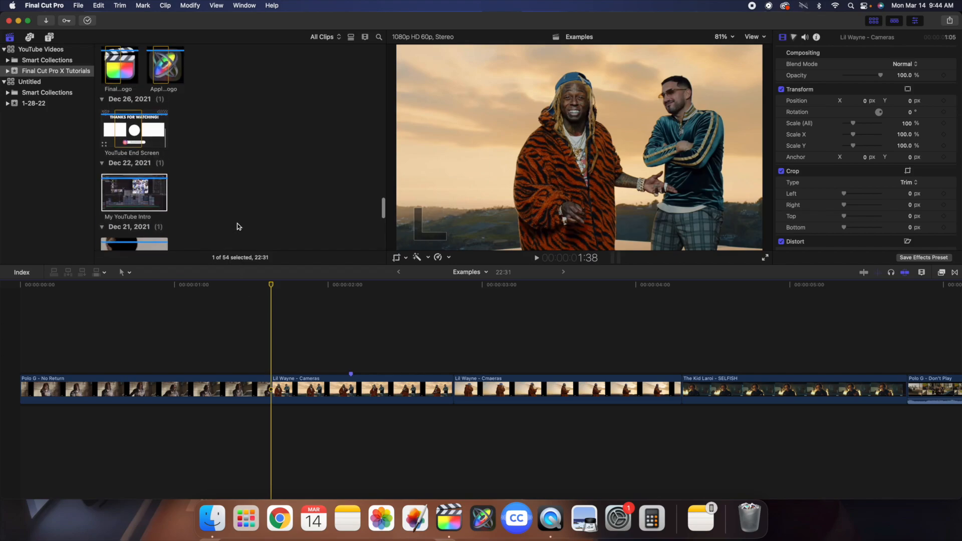
pyautogui.scroll(15, 239, 226)
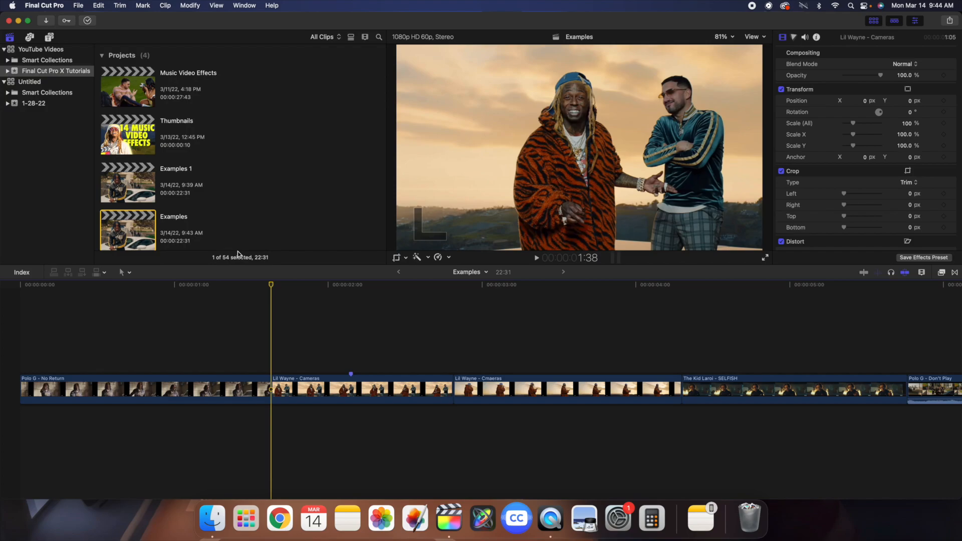
pyautogui.click(49, 37)
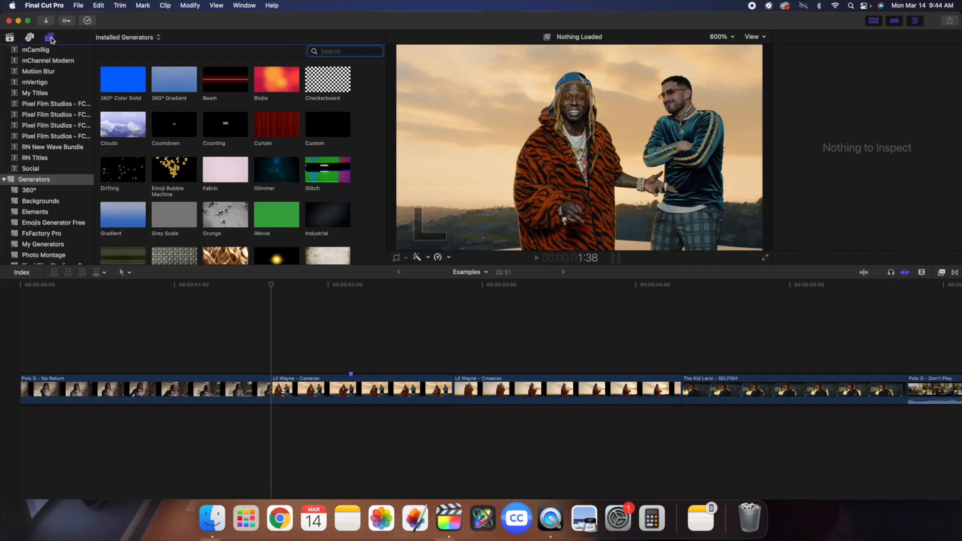
pyautogui.scroll(8, 51, 106)
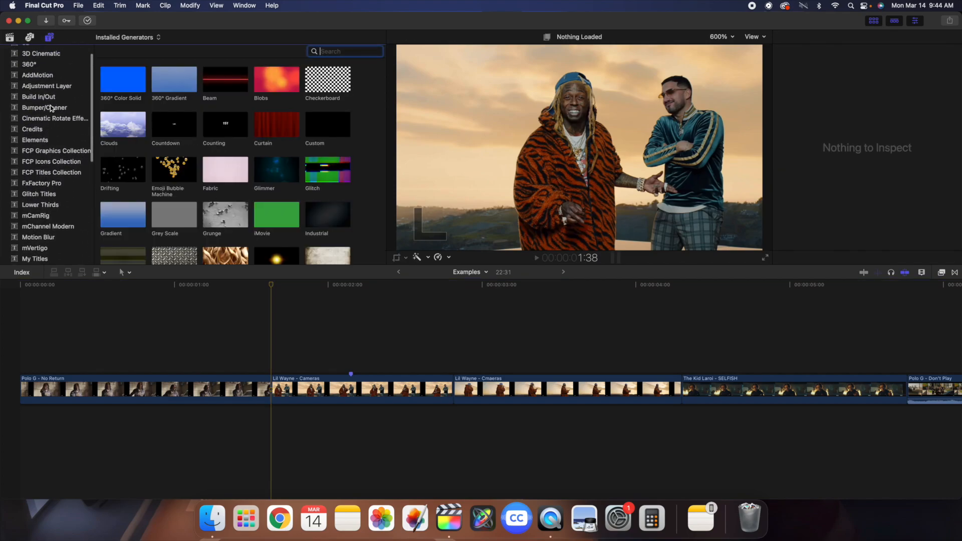
pyautogui.click(50, 90)
pyautogui.moveTo(224, 82); pyautogui.dragTo(366, 362)
pyautogui.hscroll(-1, 362, 357)
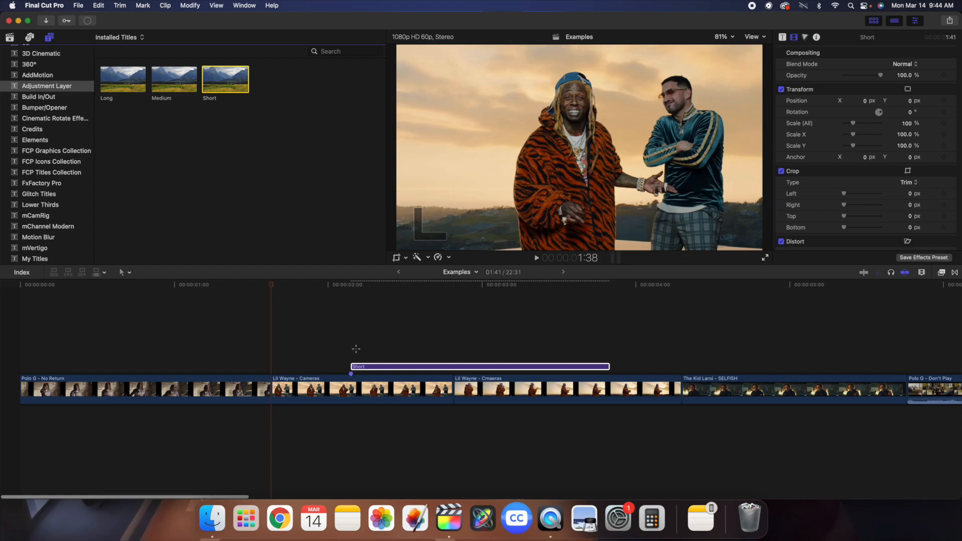
# - Set the duration of the Short adjustment layer to 40 frames
pyautogui.click(353, 346)
pyautogui.click(361, 368)
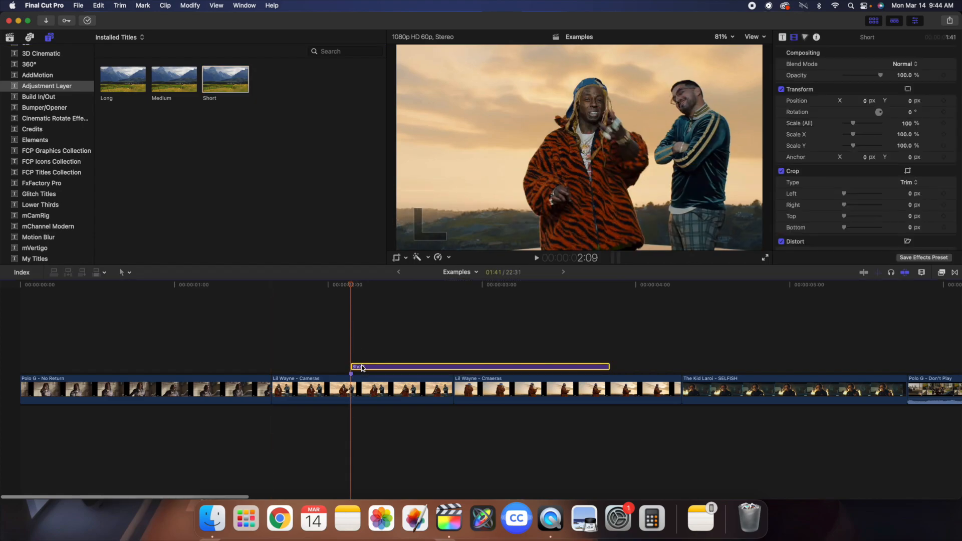
pyautogui.hotkey('ctrl', 'd')
pyautogui.write('40')
pyautogui.press('Return')
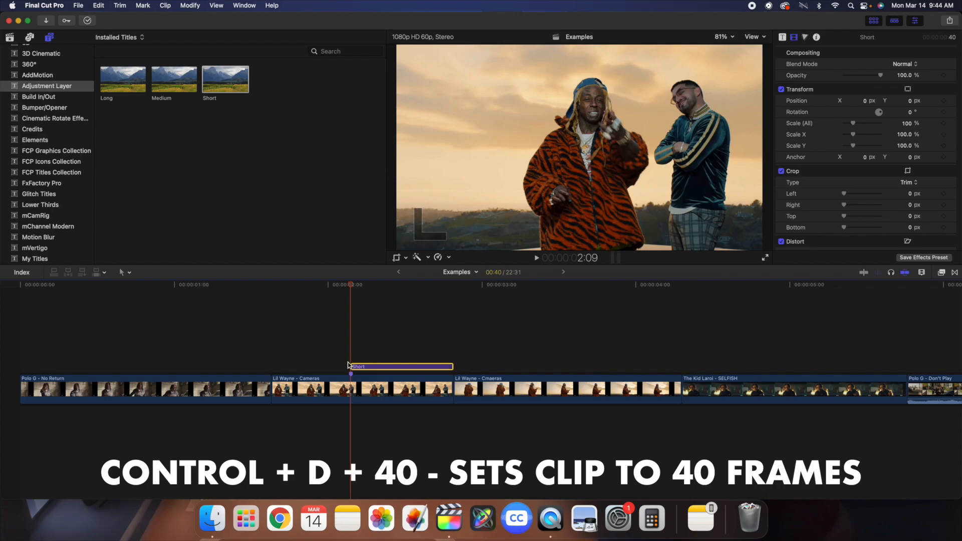
# - Apply the Page Curl effect from My Effects to the Short adjustment layer
pyautogui.click(941, 273)
pyautogui.moveTo(912, 322); pyautogui.dragTo(425, 369)
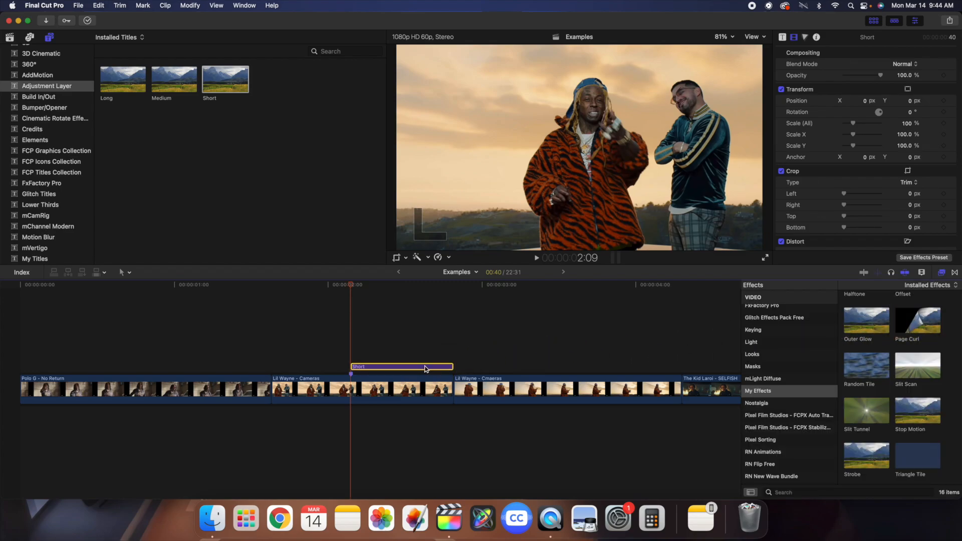
pyautogui.click(941, 274)
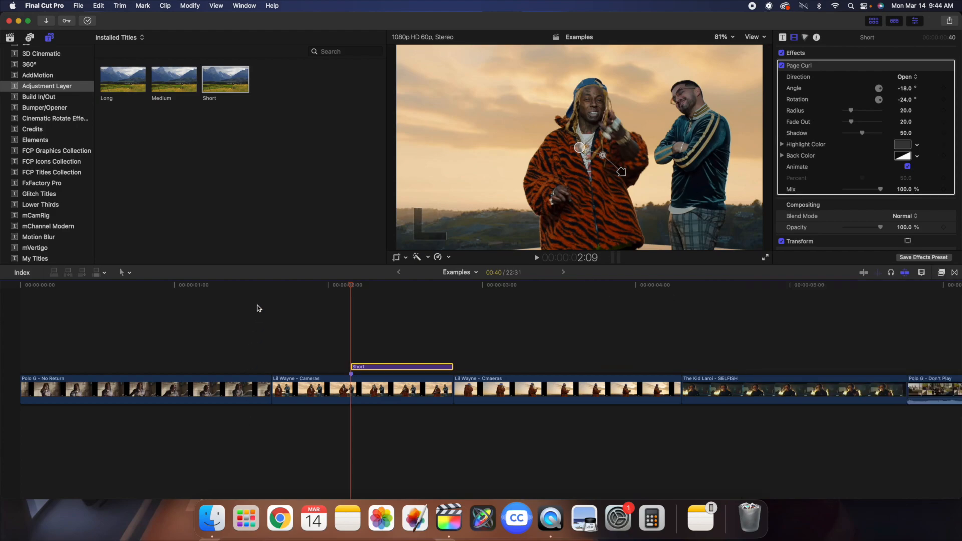
# - Play the Lil Wayne - Cameras clip from its start to review the Page Curl effect
pyautogui.press('space')
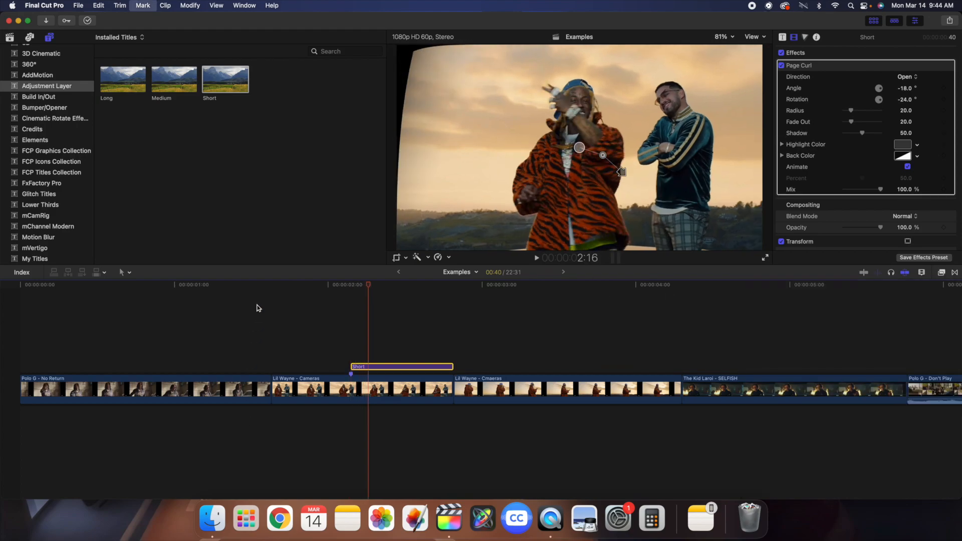
pyautogui.click(269, 312)
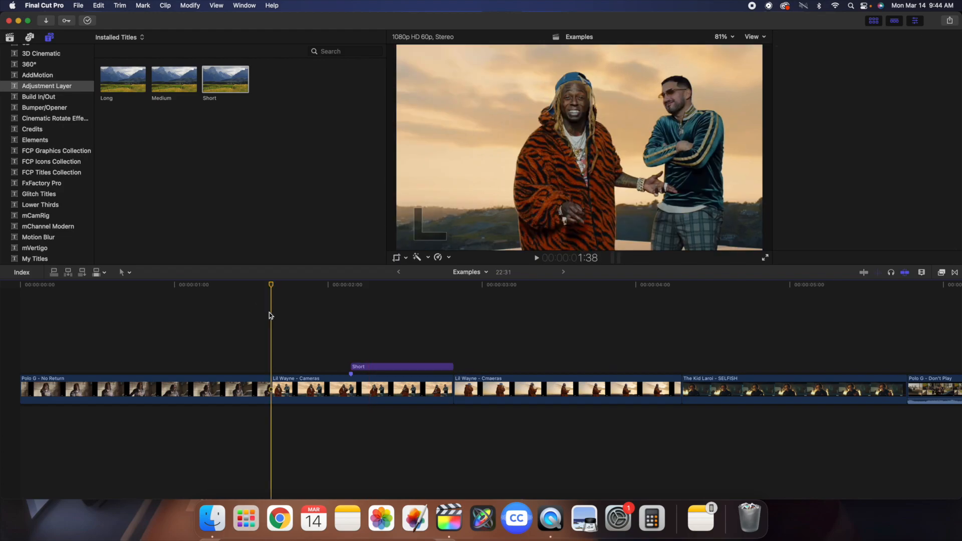
pyautogui.press('space')
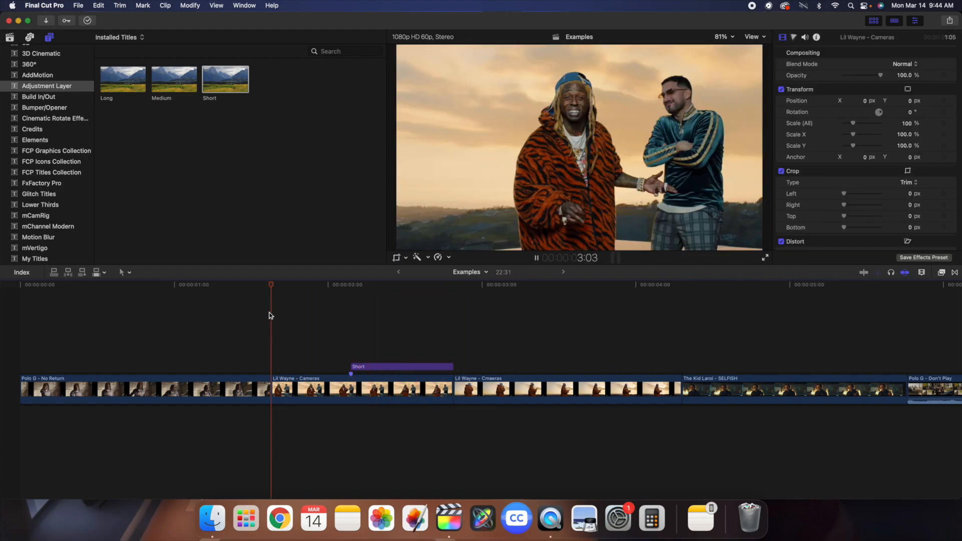
pyautogui.press('space')
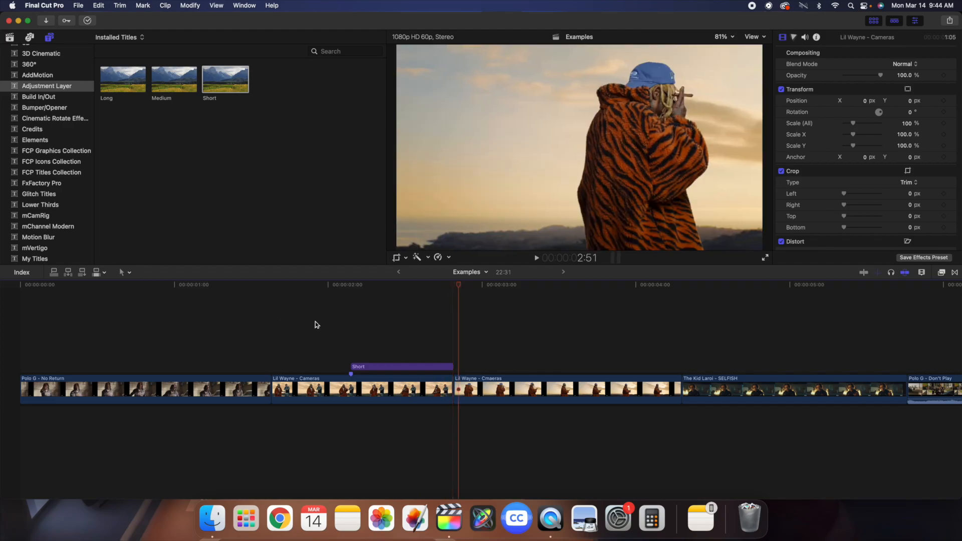
pyautogui.click(389, 326)
pyautogui.click(452, 99)
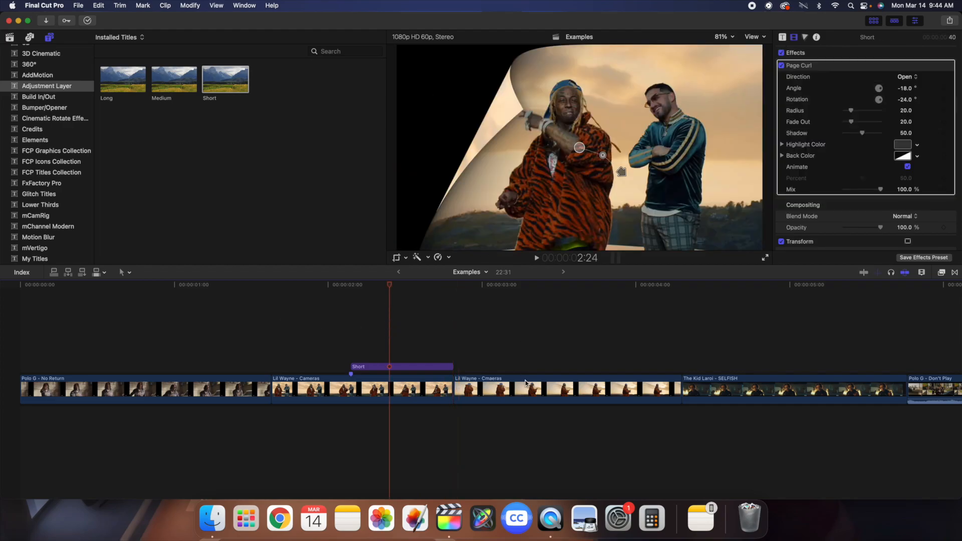
# - Lift the Lil Wayne - Cameras clip under the adjustment layer from the storyline
pyautogui.click(429, 388)
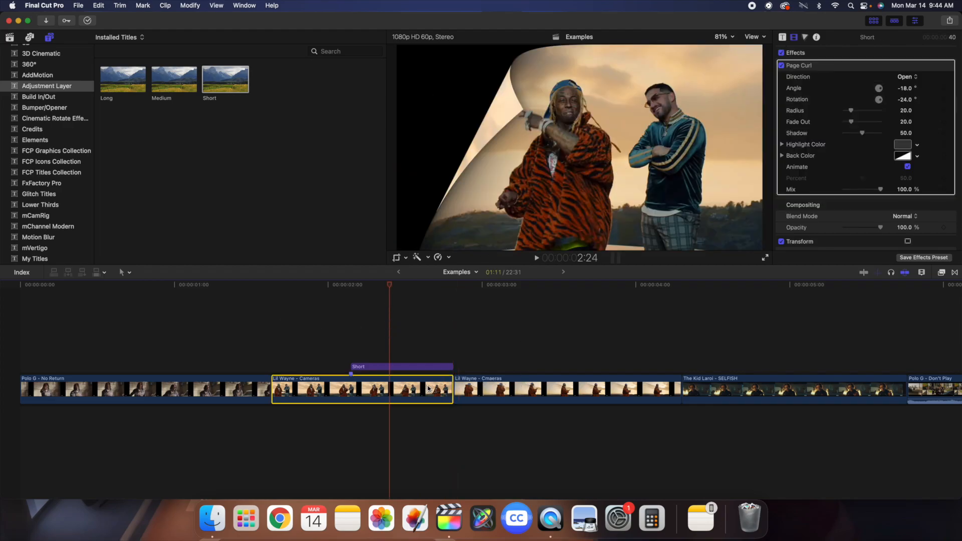
pyautogui.rightClick(429, 388)
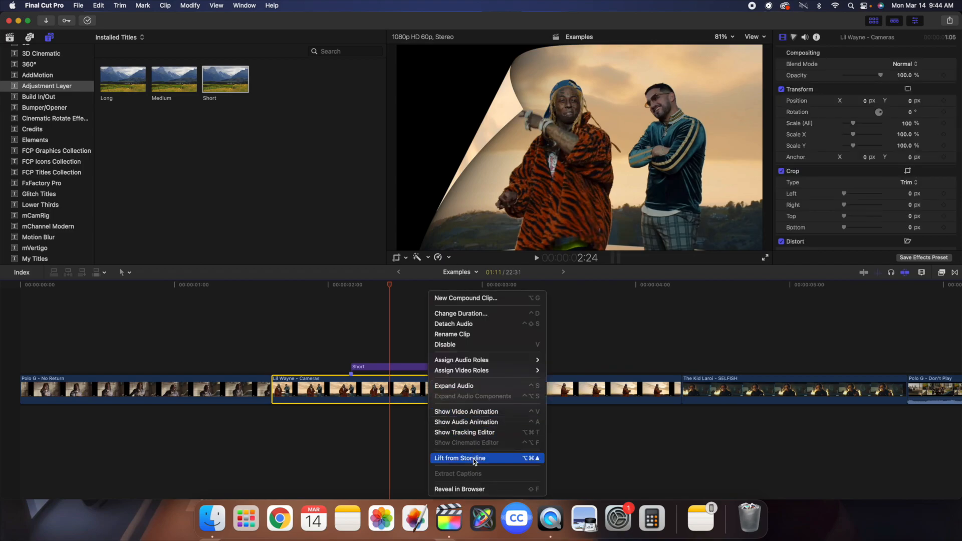
pyautogui.click(452, 429)
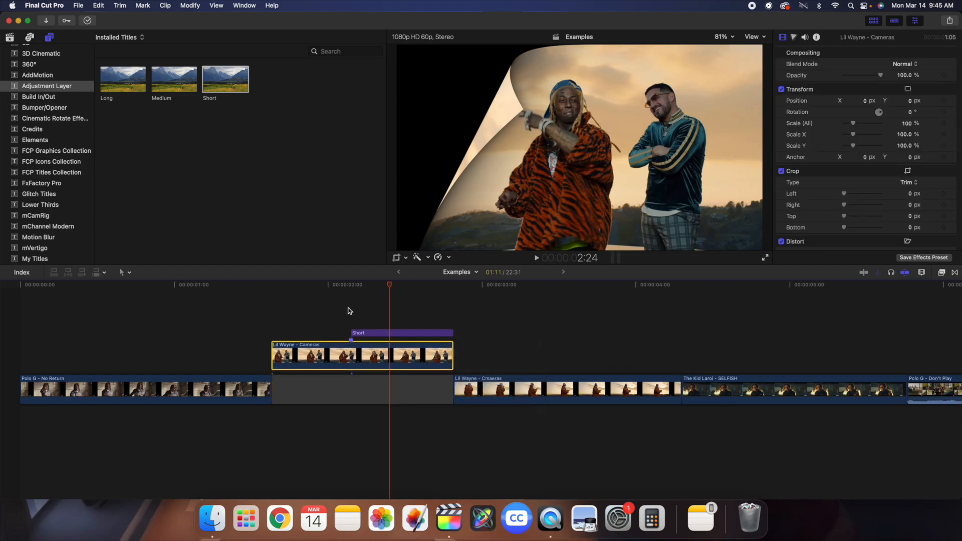
# - Lift the following Lil Wayne - Cmaeras clip from the storyline and move it beneath the first Lil Wayne clip, starting at the marker
pyautogui.click(351, 309)
pyautogui.moveTo(505, 392)
pyautogui.mouseDown()
pyautogui.moveTo(416, 365)
pyautogui.moveTo(506, 381)
pyautogui.mouseUp()
pyautogui.rightClick(507, 385)
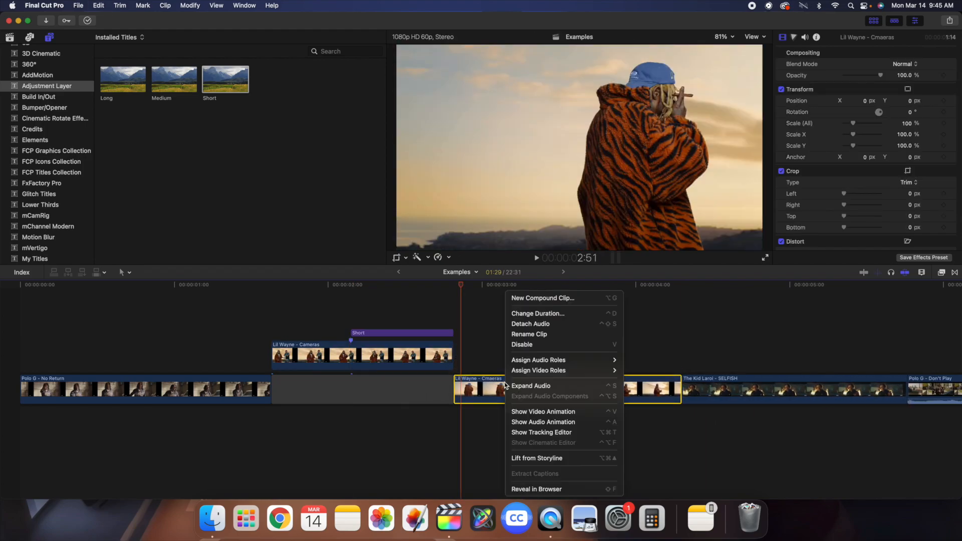
pyautogui.click(535, 458)
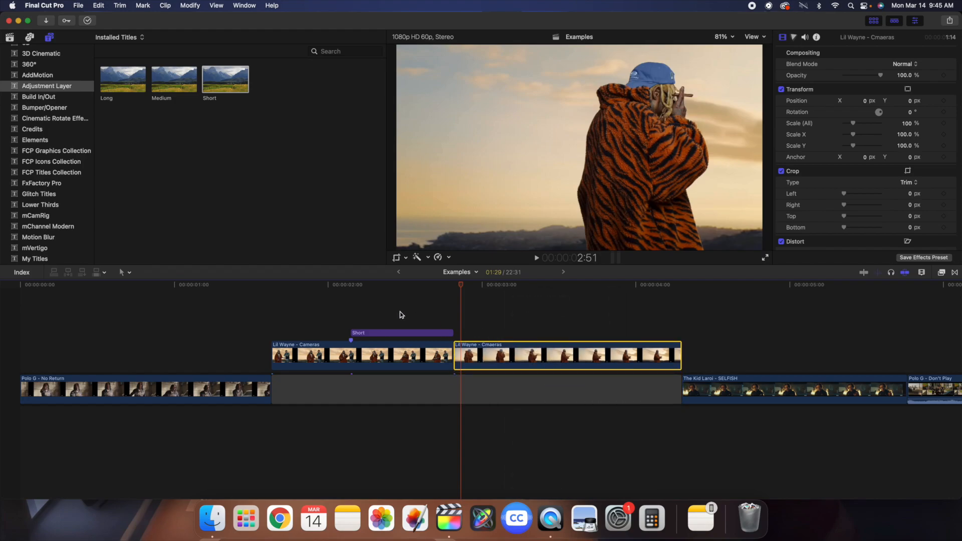
pyautogui.click(351, 309)
pyautogui.moveTo(475, 357); pyautogui.dragTo(372, 369)
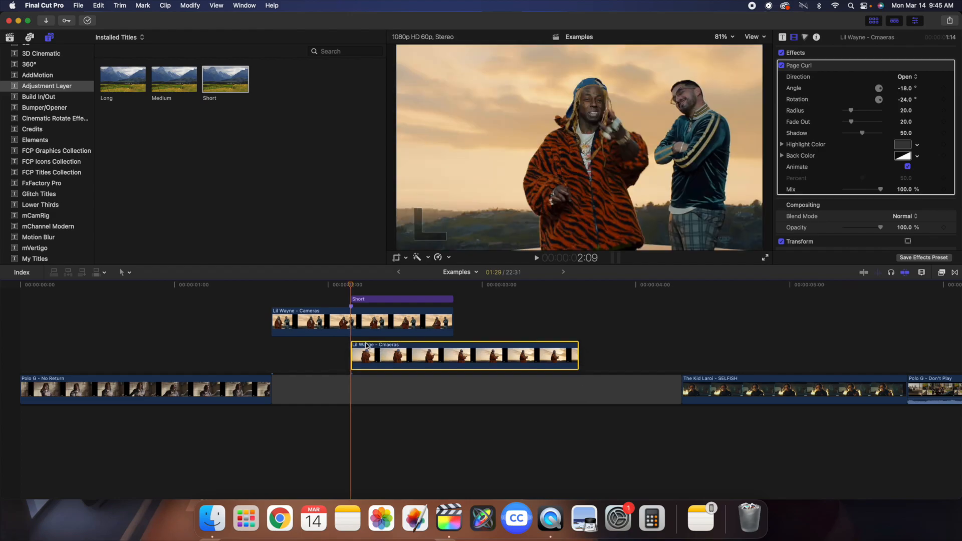
# - Step frame by frame from the marker to examine how the page curl exposes the area behind the upper clip
pyautogui.press('Right')
pyautogui.press('Right')
pyautogui.press('Right')
pyautogui.press('Right')
pyautogui.press('Right')
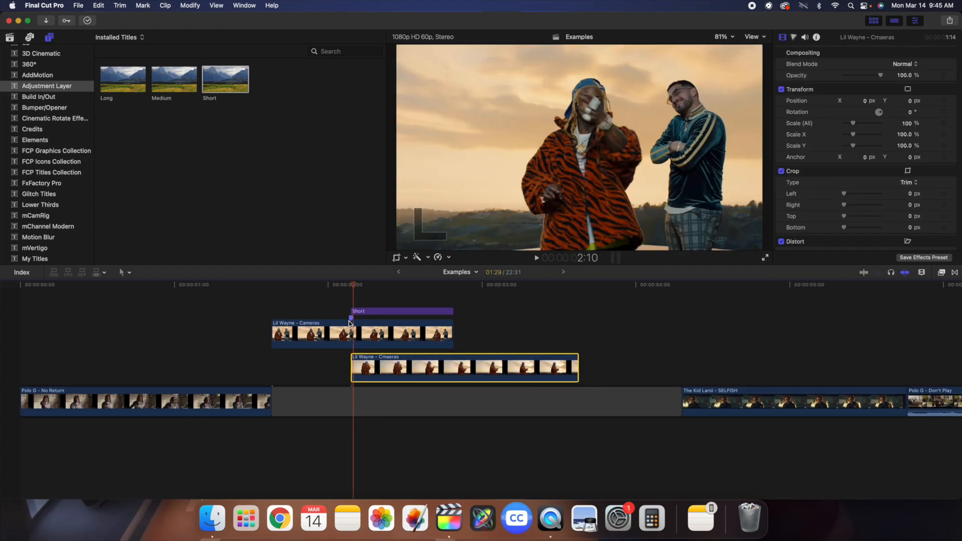
pyautogui.press('Right')
pyautogui.press('Right')
pyautogui.press('Right')
pyautogui.press('Right')
pyautogui.press('Right')
pyautogui.press('Right')
pyautogui.press('Right')
pyautogui.press('Right')
pyautogui.press('Right')
pyautogui.press('Right')
pyautogui.press('Right')
pyautogui.press('Right')
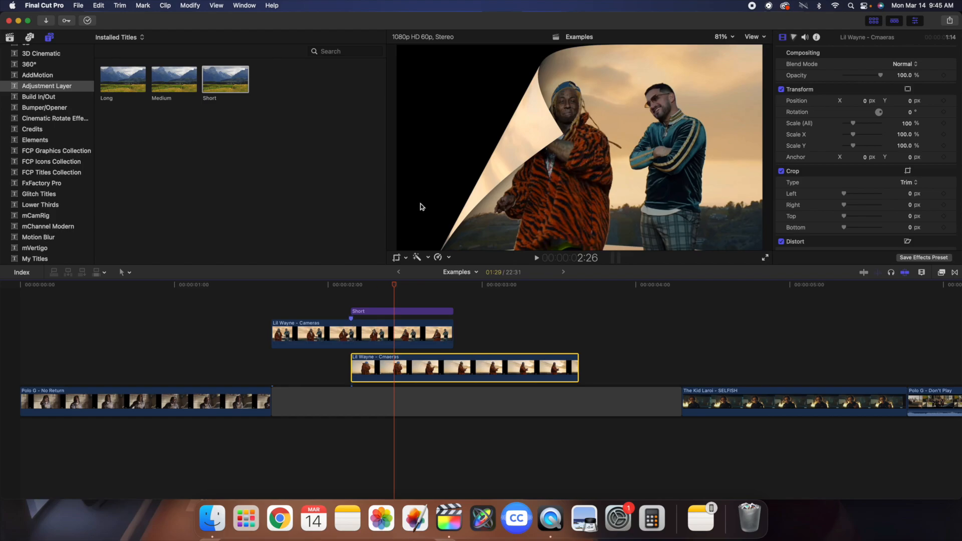
# - Try to combine the Short adjustment layer and both Lil Wayne clips into a compound clip named Page Curl
pyautogui.moveTo(354, 297); pyautogui.dragTo(400, 369)
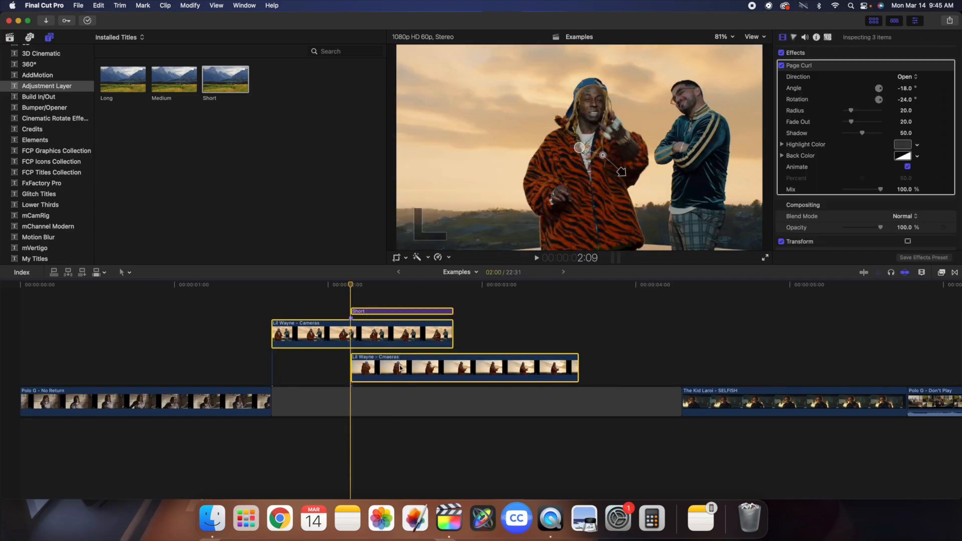
pyautogui.hotkey('alt', 'g')
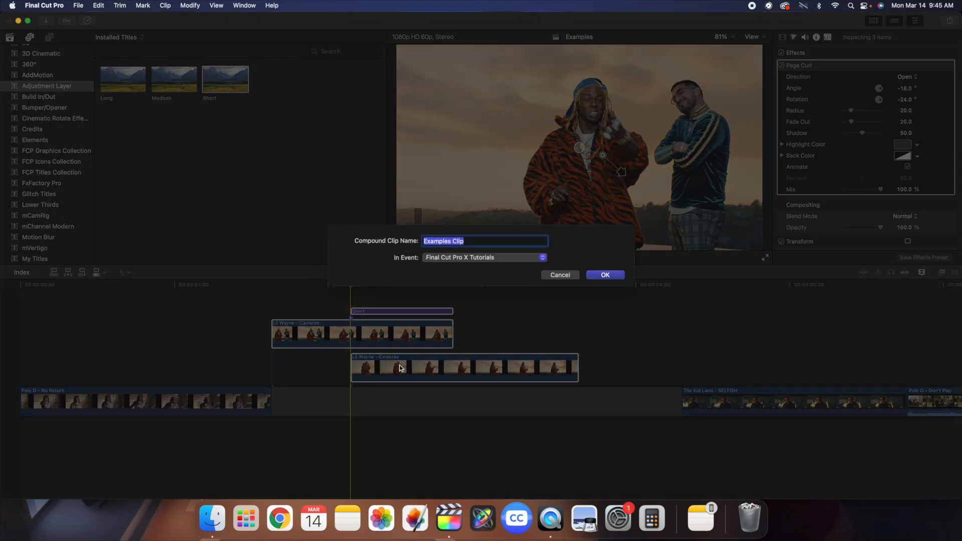
pyautogui.write('Page Curl')
pyautogui.press('Return')
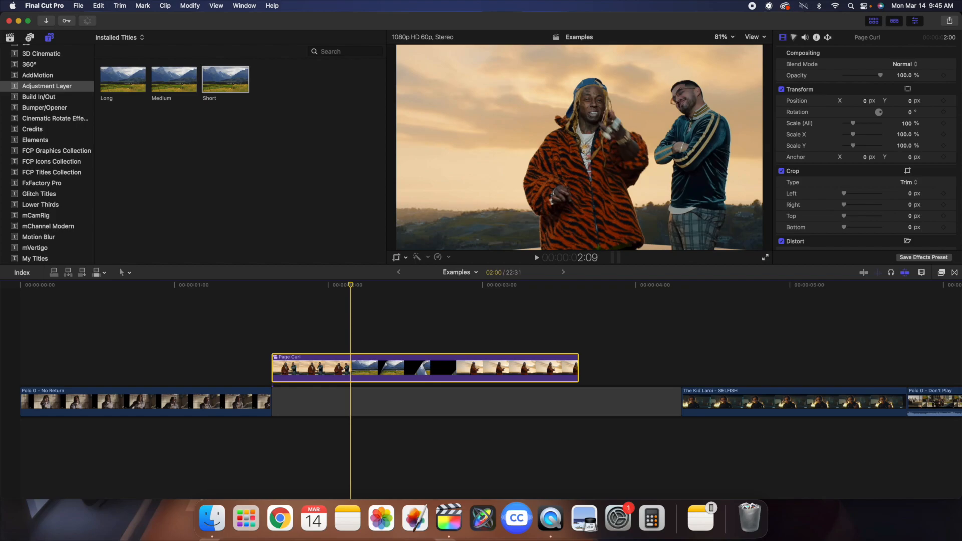
pyautogui.press('space')
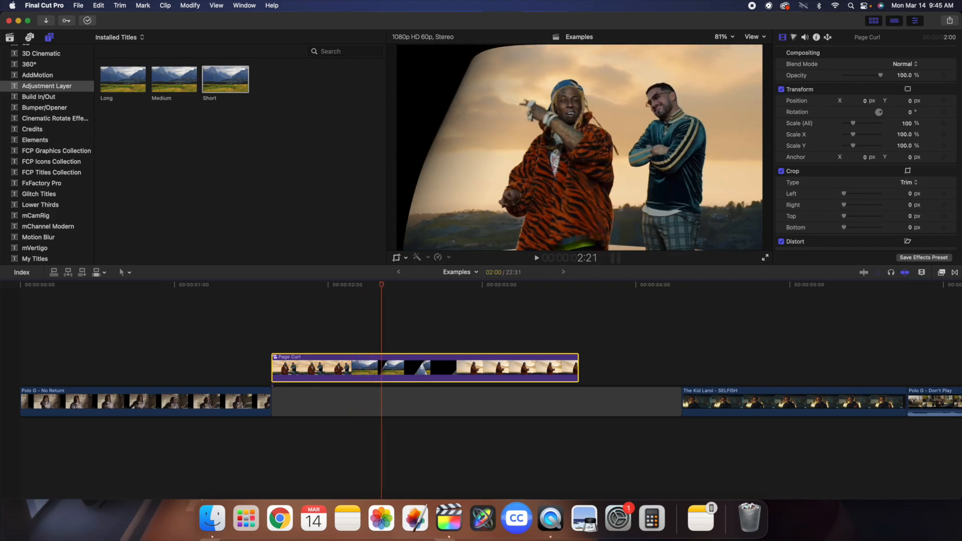
pyautogui.press('super+z')
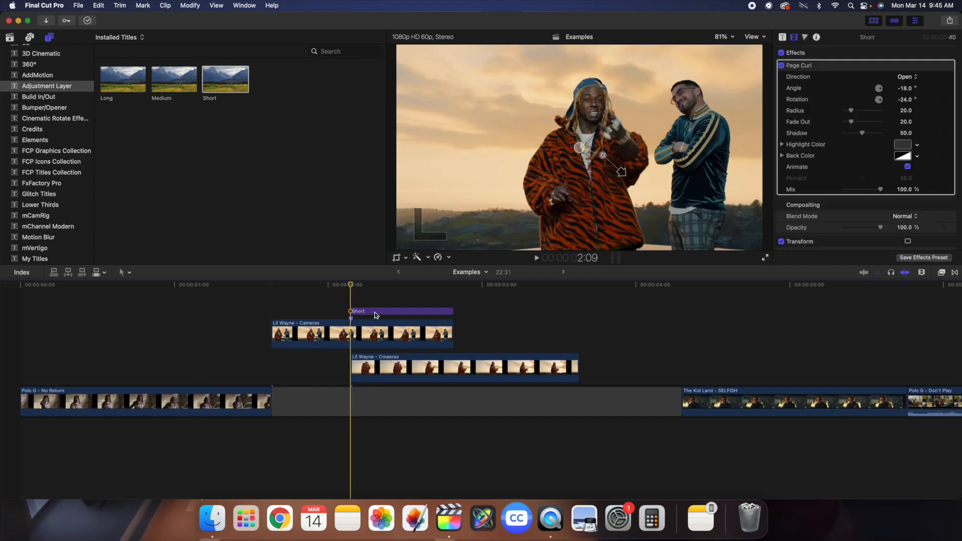
# - Combine only the Short adjustment layer and the upper Lil Wayne - Cameras clip into a compound clip named Page Curl
pyautogui.moveTo(357, 300); pyautogui.dragTo(386, 335)
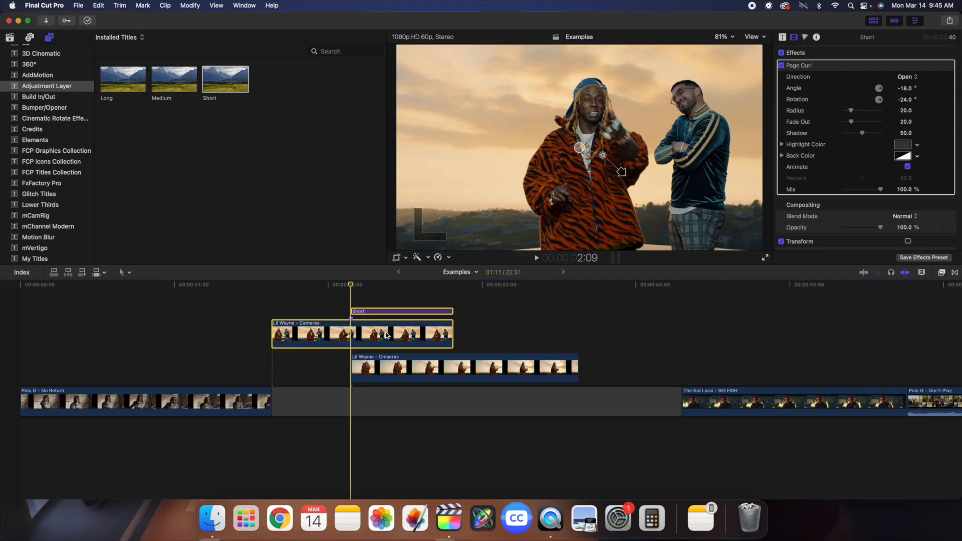
pyautogui.hotkey('alt', 'g')
pyautogui.write('Page Curl')
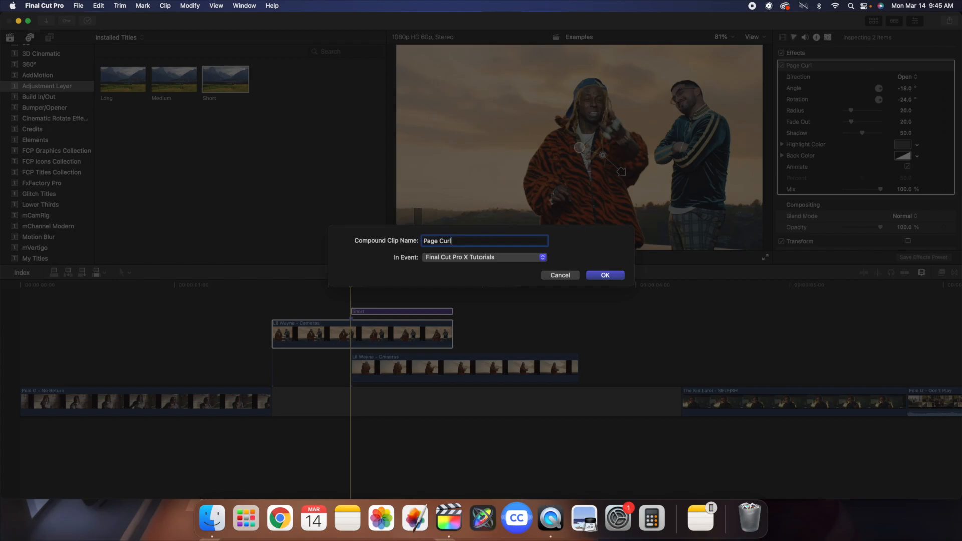
pyautogui.press('Return')
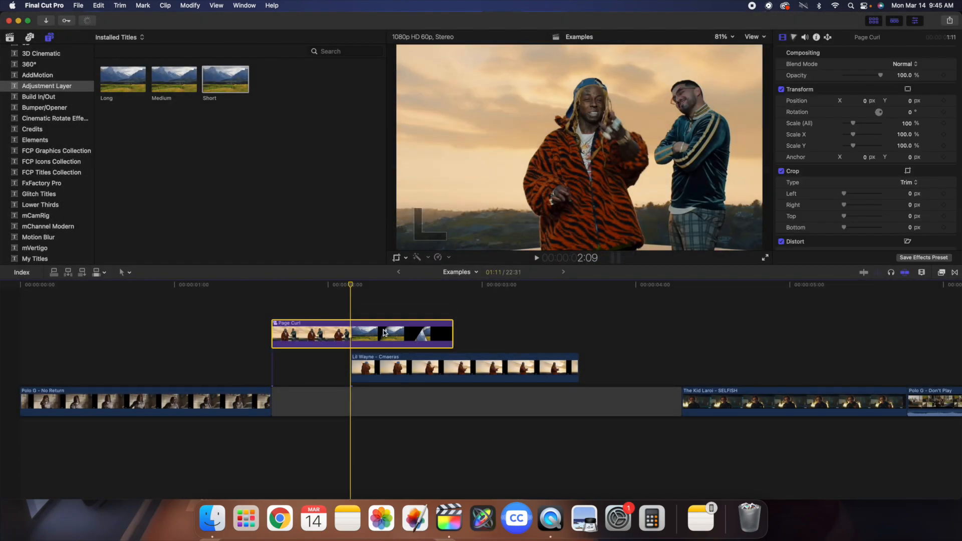
# - Play the Page Curl compound clip repeatedly to review its transition into the lower Lil Wayne clip
pyautogui.press('space')
pyautogui.press('space')
pyautogui.click(275, 311)
pyautogui.press('space')
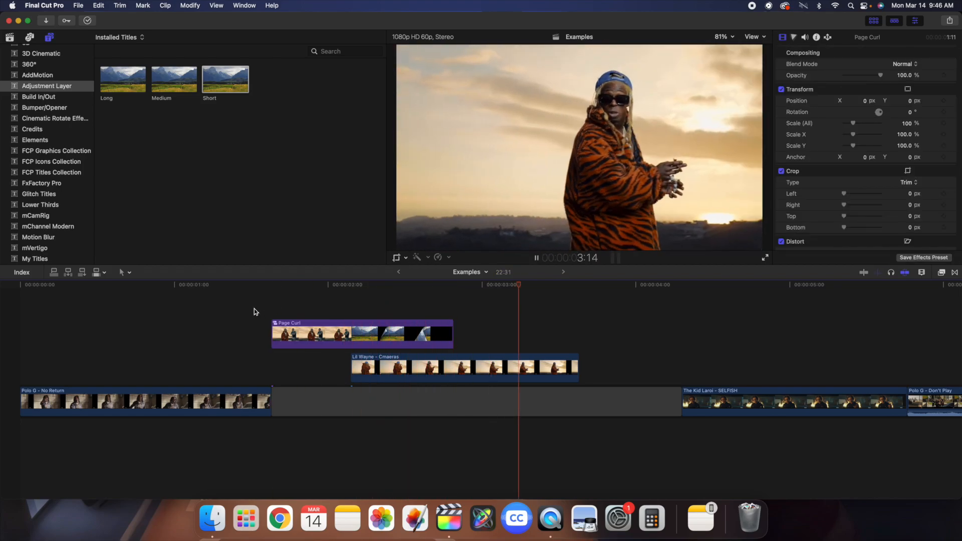
pyautogui.press('Up')
pyautogui.press('Up')
pyautogui.press('Up')
pyautogui.press('Up')
pyautogui.press('space')
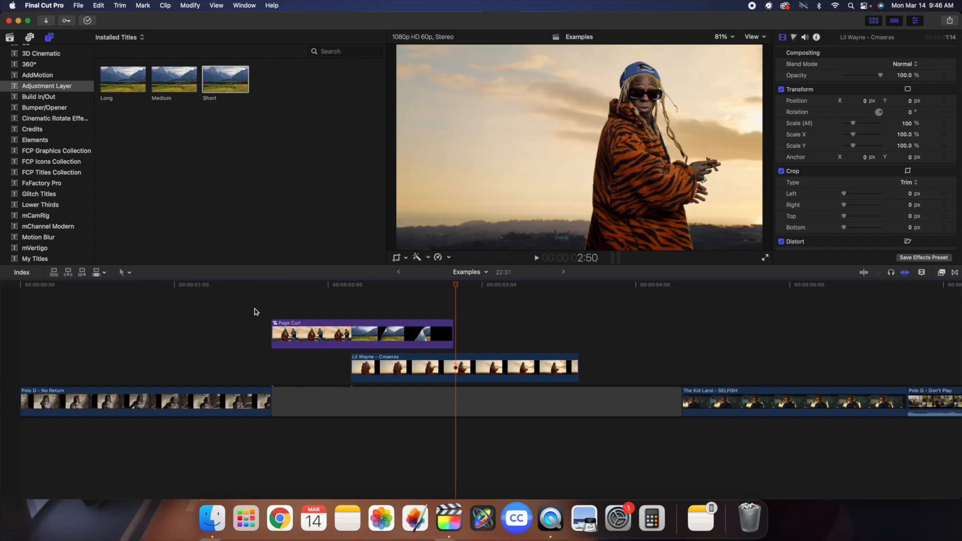
pyautogui.click(349, 308)
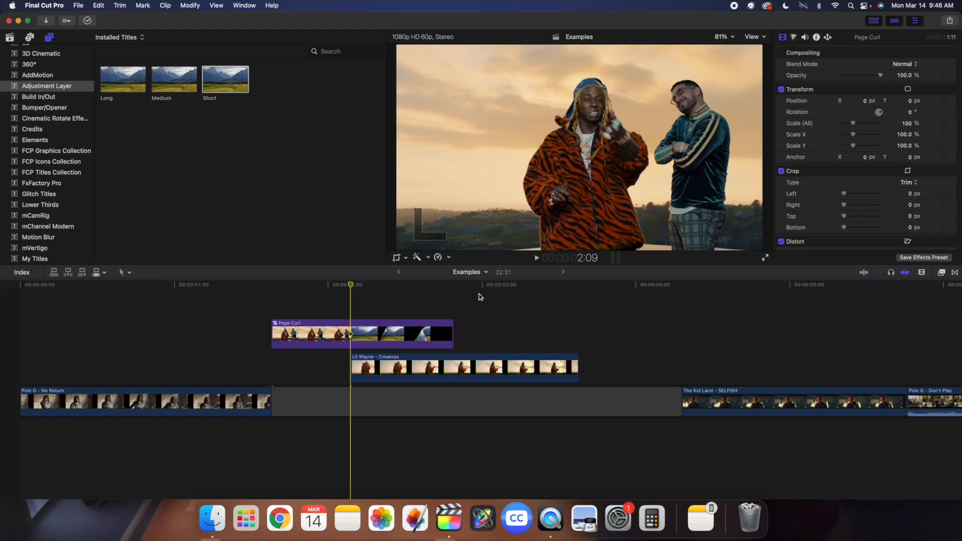
# - Apply the Glint effect to the lower Lil Wayne clip
pyautogui.click(495, 335)
pyautogui.click(501, 361)
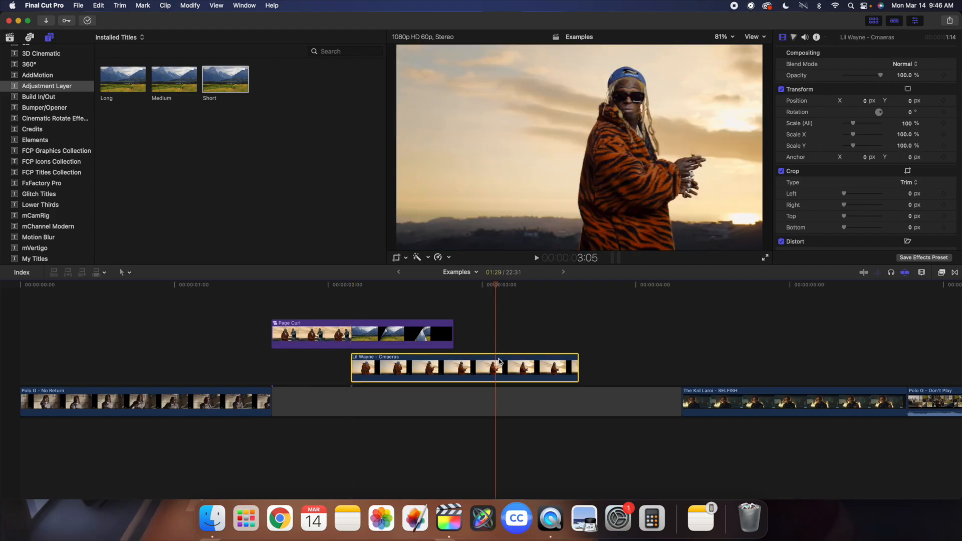
pyautogui.click(942, 273)
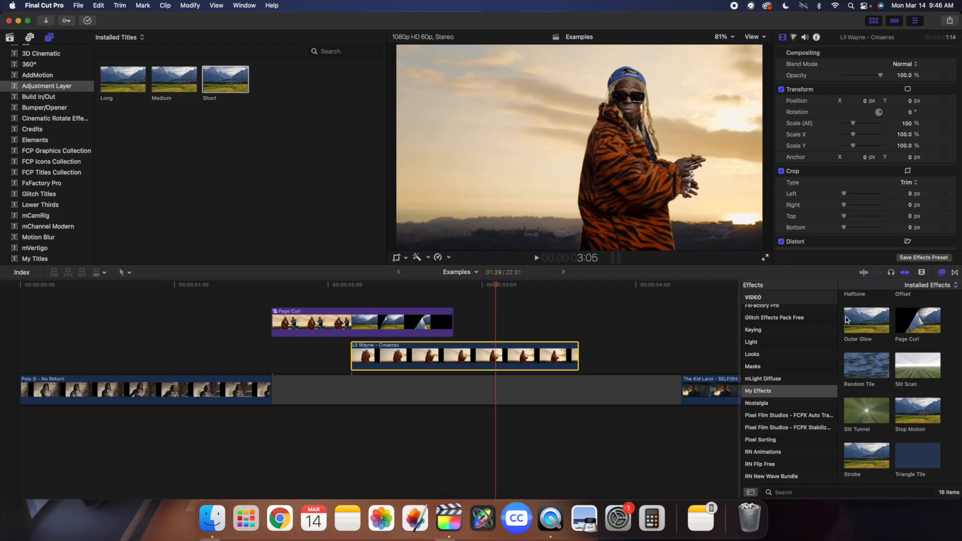
pyautogui.scroll(-1, 870, 357)
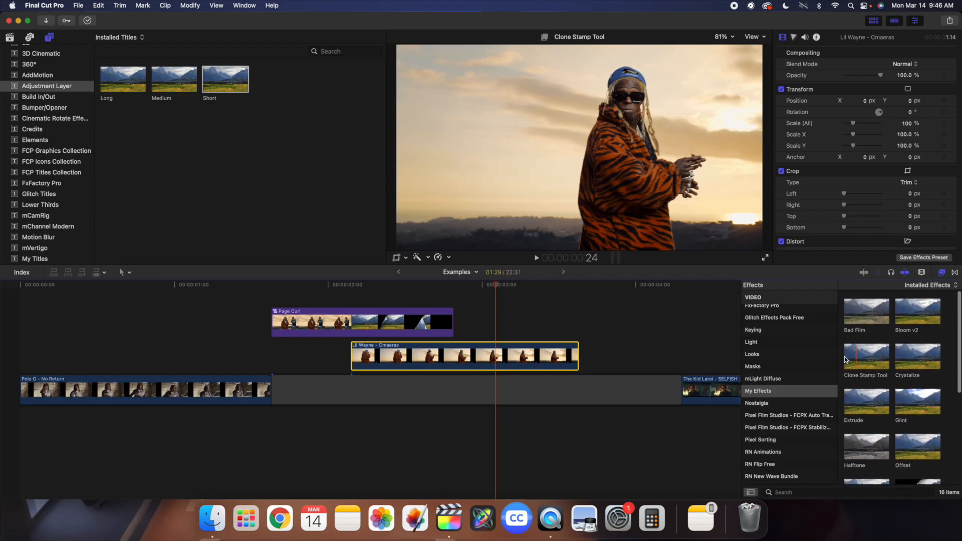
pyautogui.moveTo(918, 401); pyautogui.dragTo(537, 357)
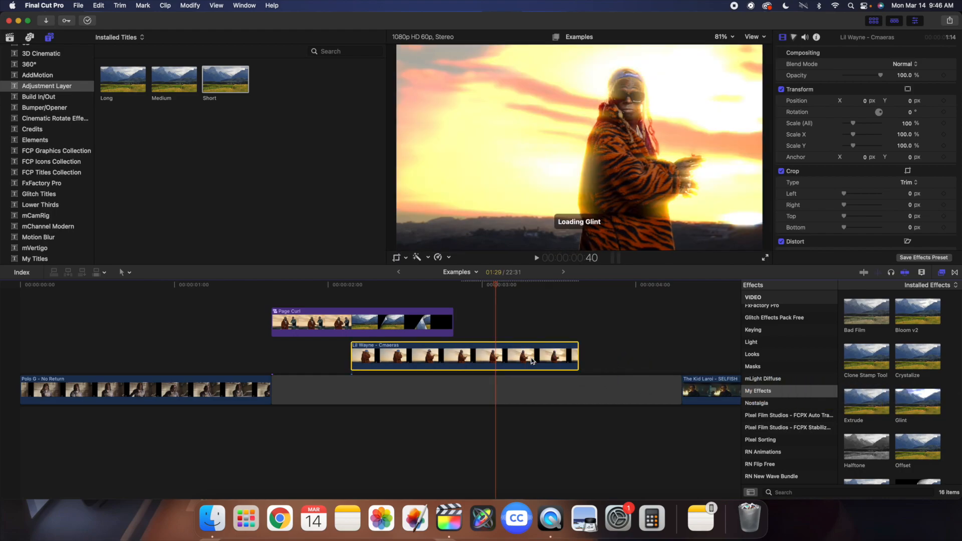
pyautogui.click(944, 273)
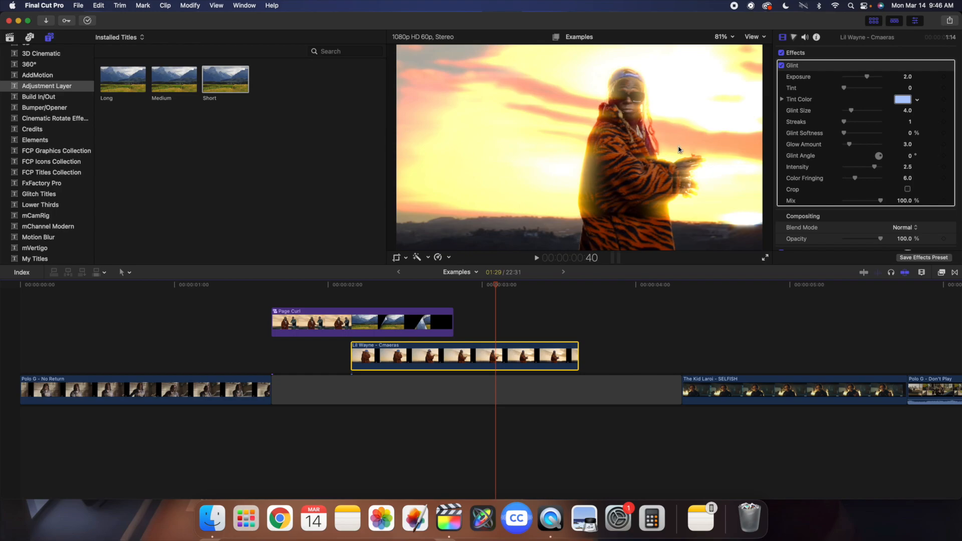
# - Change the Glint effect's tint color to green and raise its Tint to 0.77
pyautogui.click(919, 103)
pyautogui.click(861, 161)
pyautogui.click(847, 83)
pyautogui.moveTo(845, 90); pyautogui.dragTo(873, 94)
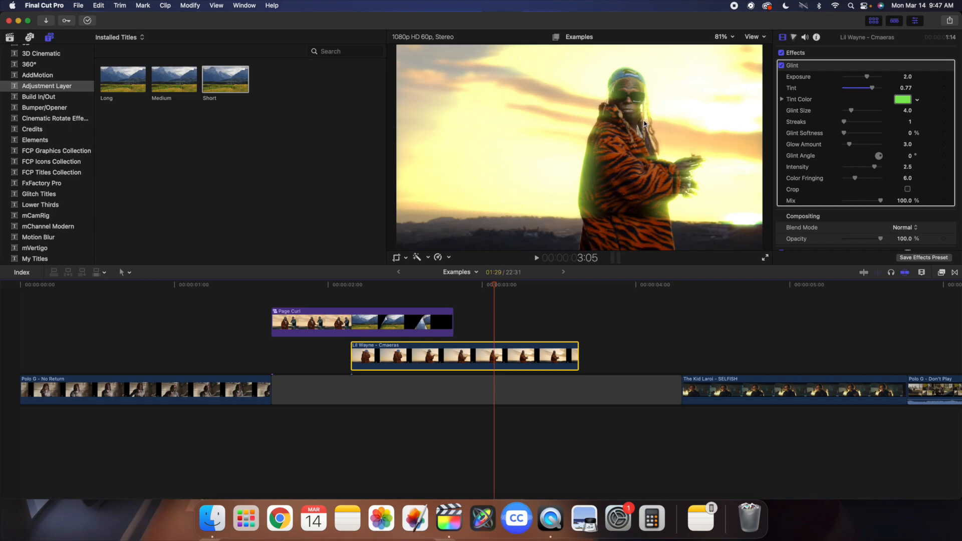
pyautogui.click(940, 272)
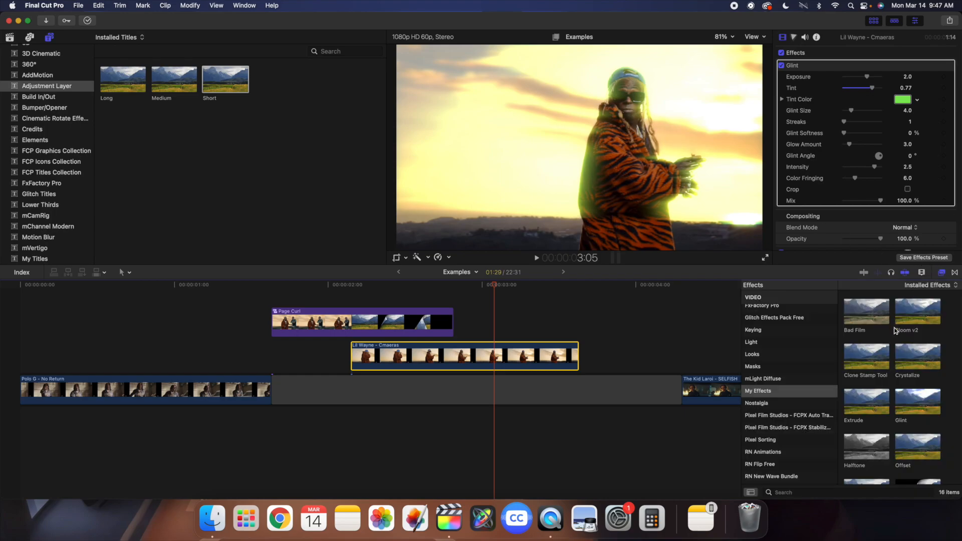
pyautogui.click(942, 272)
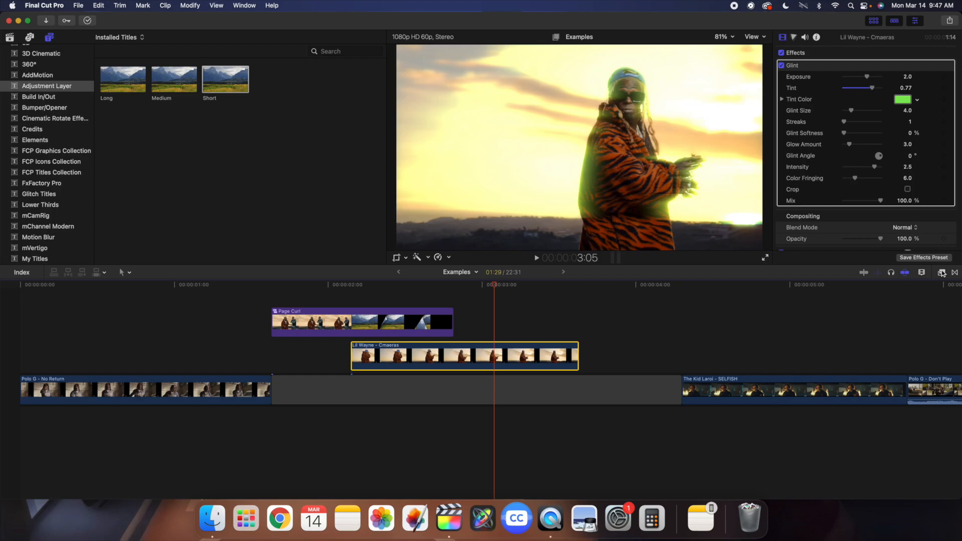
# - Apply the Random Tile effect to The Kid Laroi - SELFISH clip
pyautogui.hscroll(5, 458, 333)
pyautogui.click(457, 333)
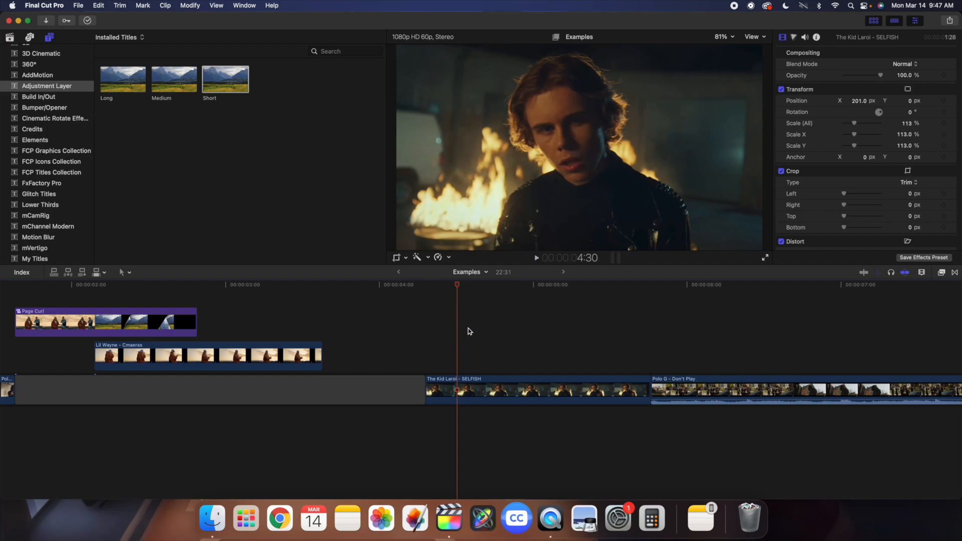
pyautogui.click(942, 273)
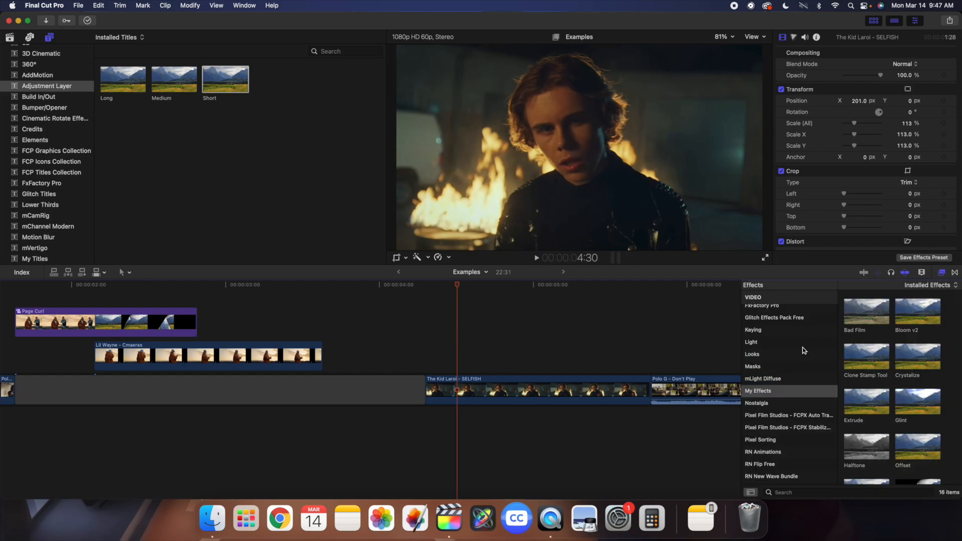
pyautogui.scroll(-5, 870, 401)
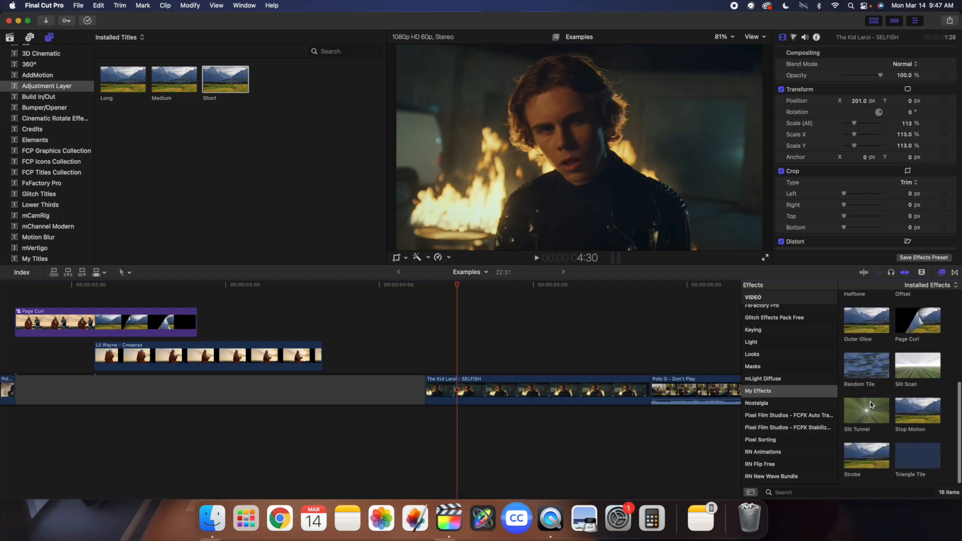
pyautogui.moveTo(870, 366); pyautogui.dragTo(591, 386)
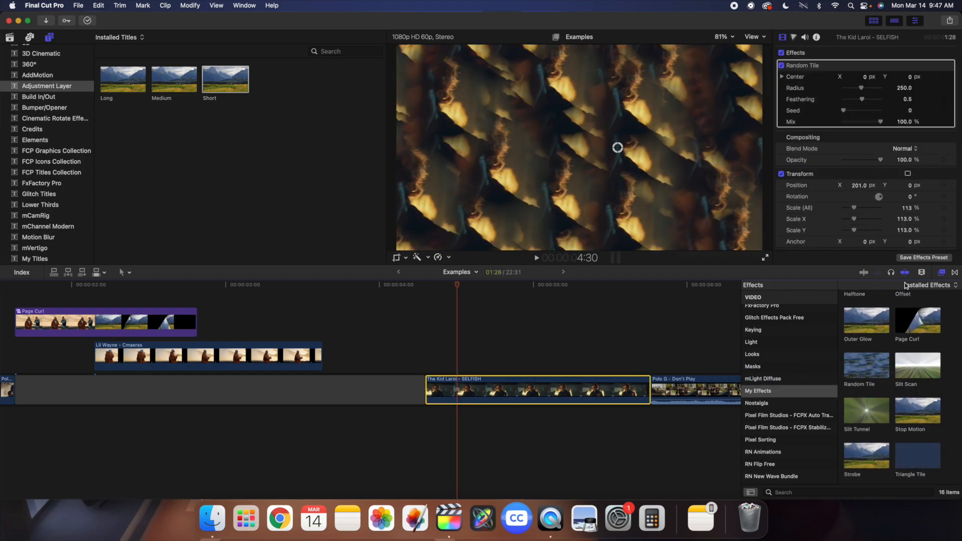
pyautogui.click(942, 273)
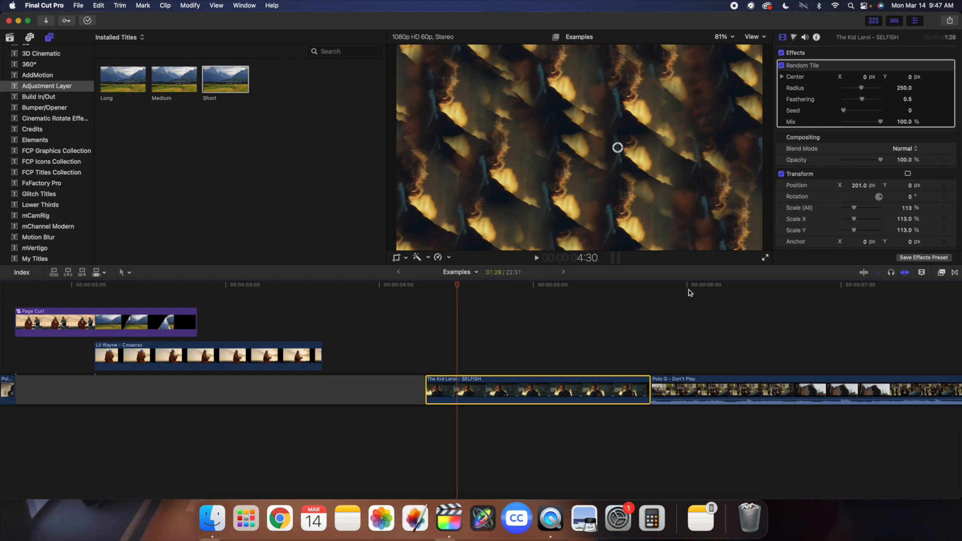
# - Play The Kid Laroi - SELFISH clip from its start to preview the Random Tile effect
pyautogui.click(423, 330)
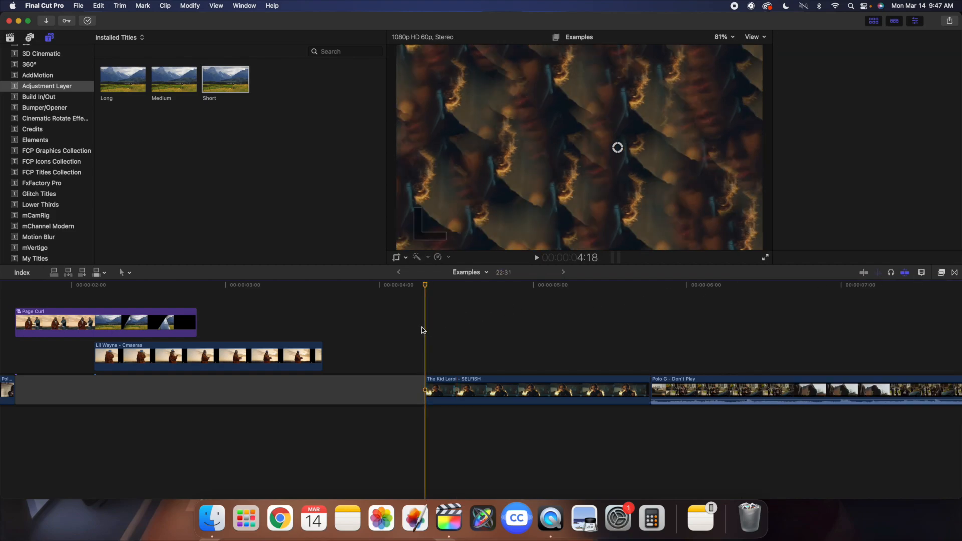
pyautogui.press('space')
pyautogui.press('space')
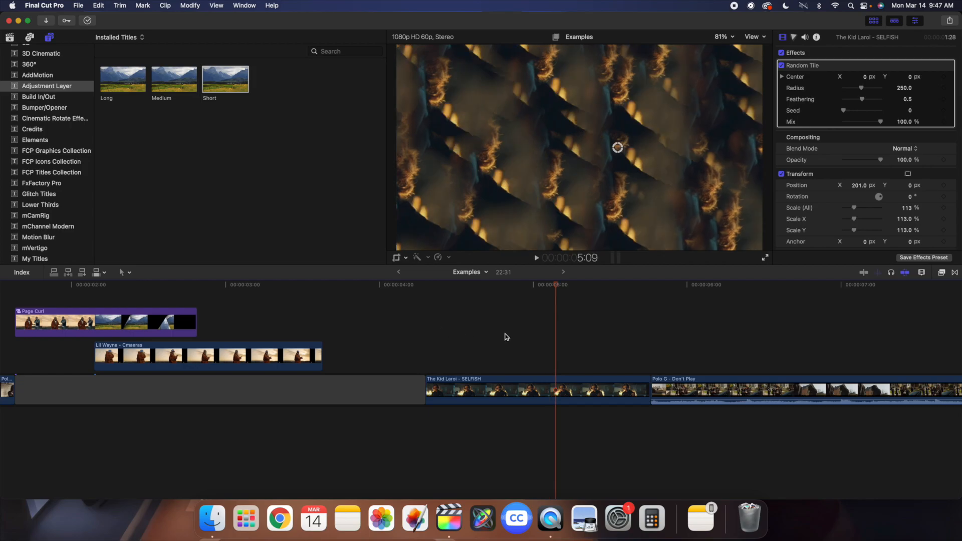
# - Adjust Random Tile on the SELFISH clip to center X -0.2 px, Radius 278 and Feathering 0.54, so the face fills the tiles
pyautogui.click(505, 337)
pyautogui.click(509, 391)
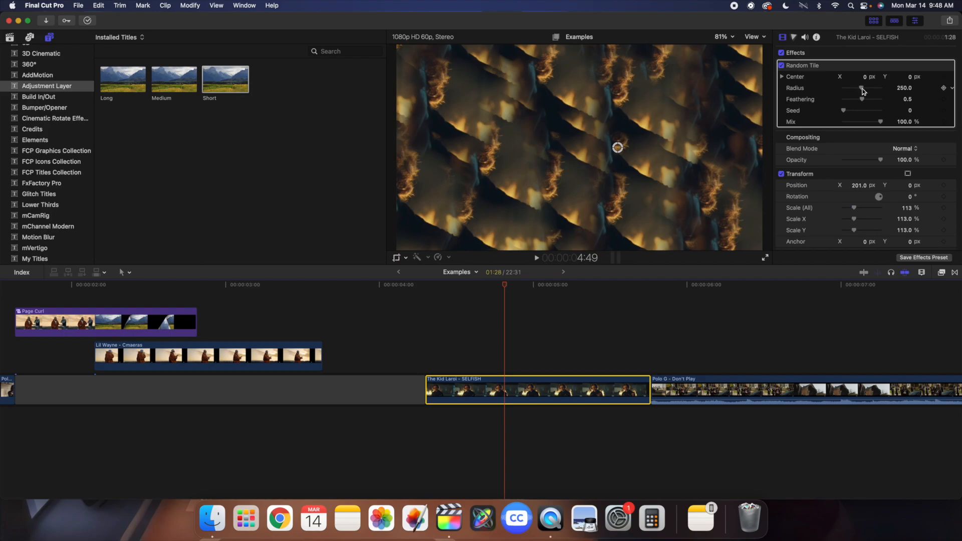
pyautogui.moveTo(863, 91)
pyautogui.mouseDown()
pyautogui.moveTo(867, 100)
pyautogui.moveTo(862, 77)
pyautogui.moveTo(863, 100)
pyautogui.mouseUp()
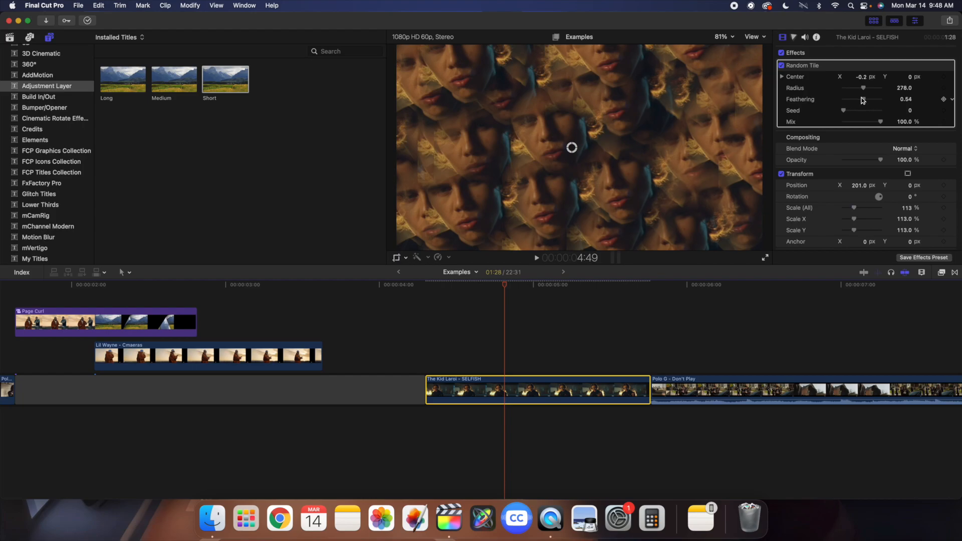
# - Play the SELFISH clip again from its start to review the adjusted face tiles
pyautogui.click(426, 328)
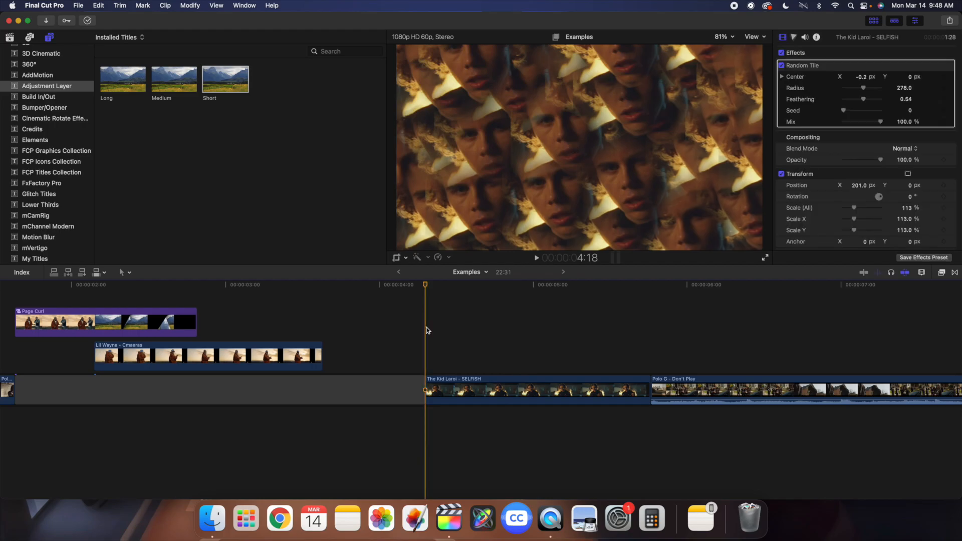
pyautogui.press('space')
pyautogui.click(427, 331)
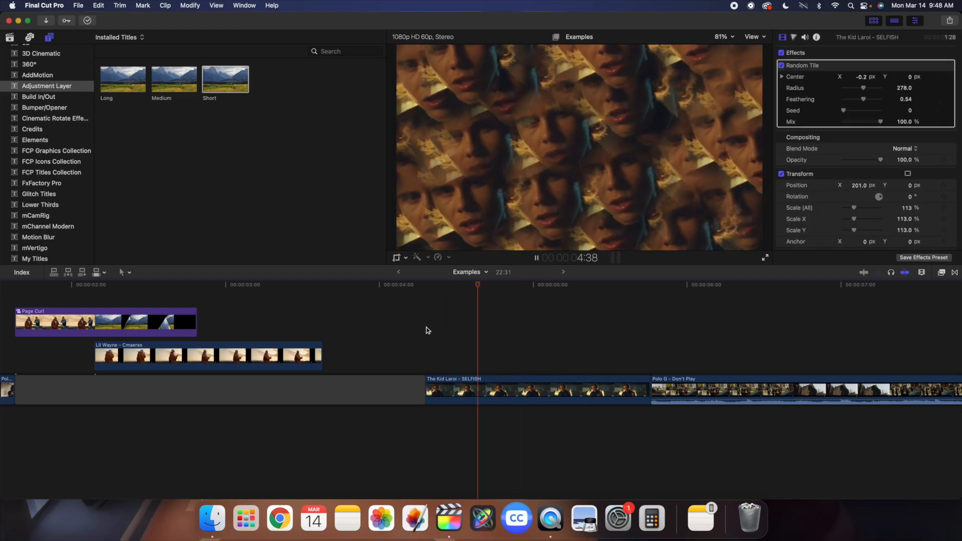
pyautogui.press('space')
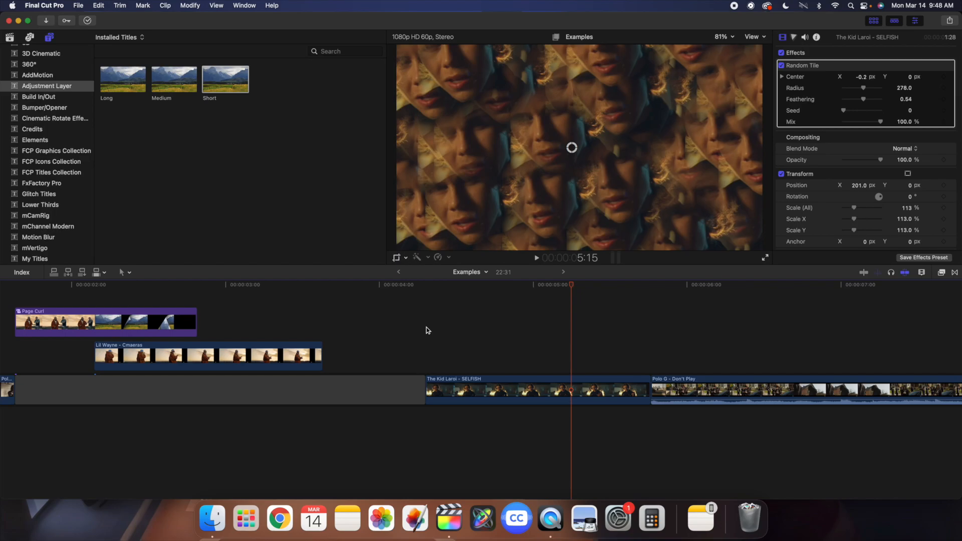
# - Apply the Crystalize effect to the Polo G - Don't Play clip with Size 20 and Speed 0.74
pyautogui.press('super+minus')
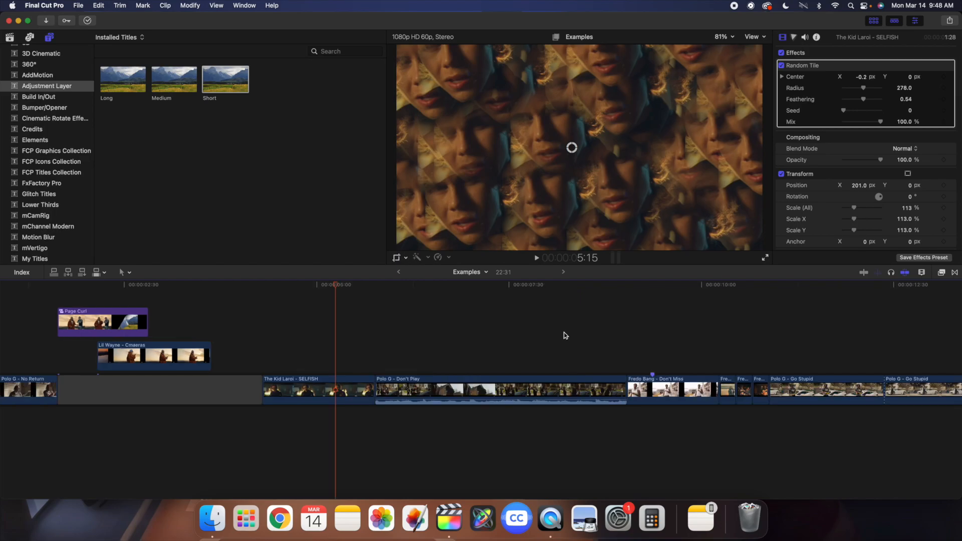
pyautogui.press('s')
pyautogui.click(399, 352)
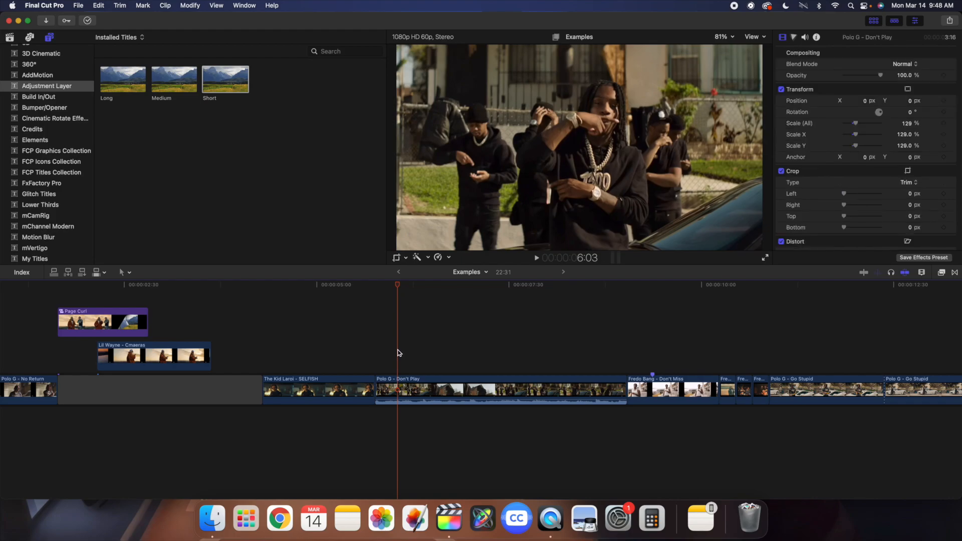
pyautogui.click(410, 385)
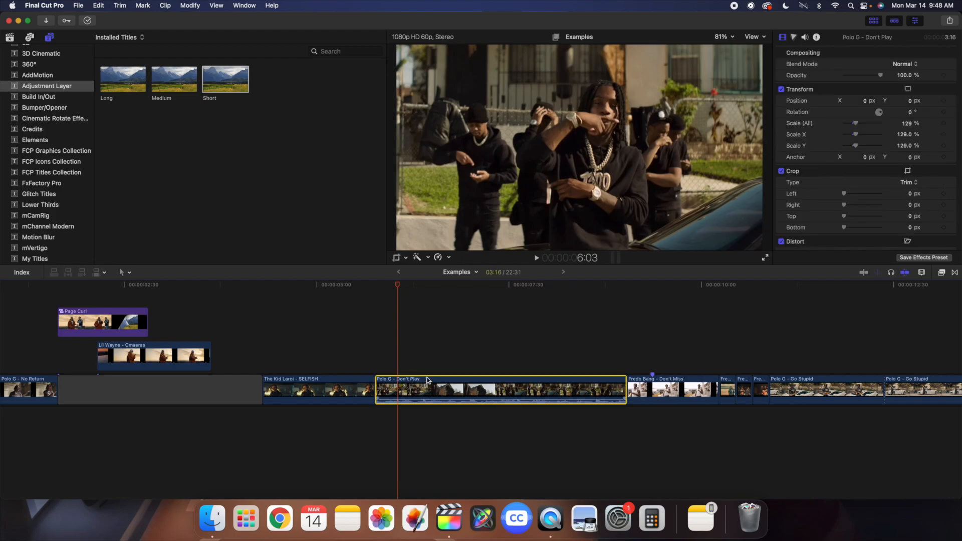
pyautogui.click(942, 275)
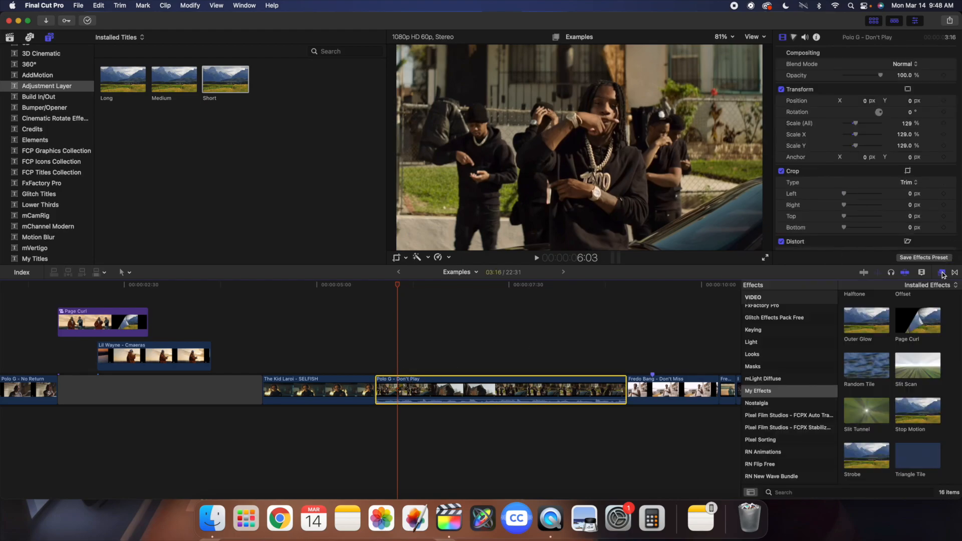
pyautogui.scroll(2, 896, 344)
pyautogui.scroll(-2, 897, 345)
pyautogui.scroll(-1, 903, 347)
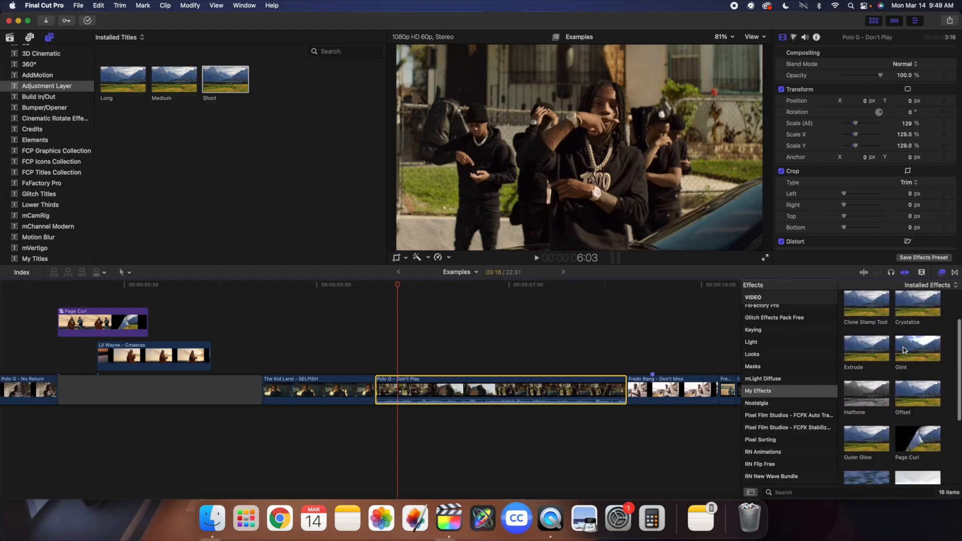
pyautogui.moveTo(908, 304); pyautogui.dragTo(532, 386)
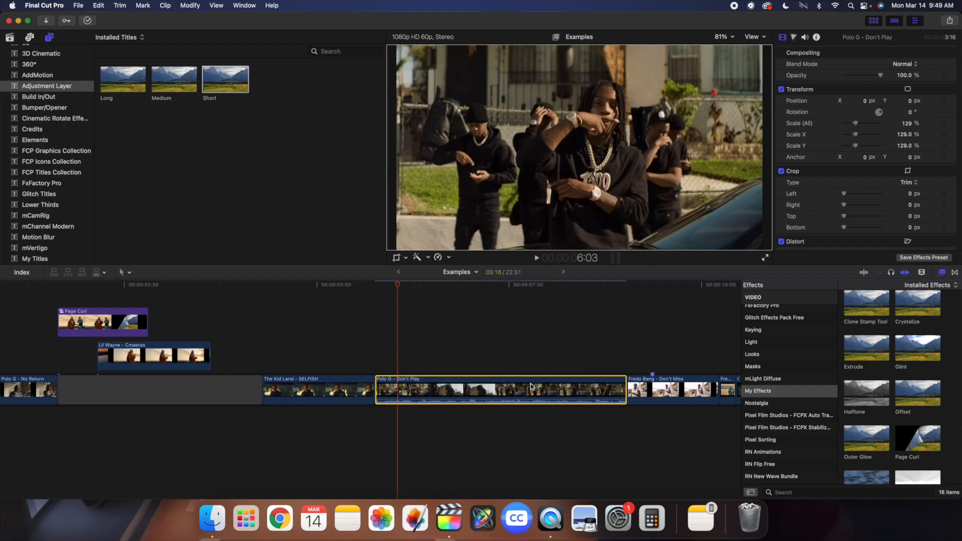
pyautogui.click(942, 272)
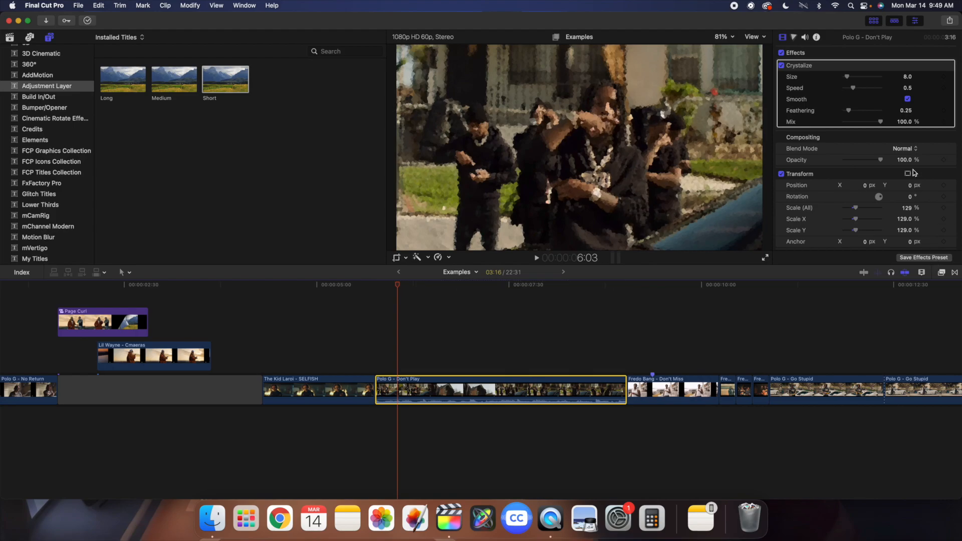
pyautogui.moveTo(850, 78); pyautogui.dragTo(859, 90)
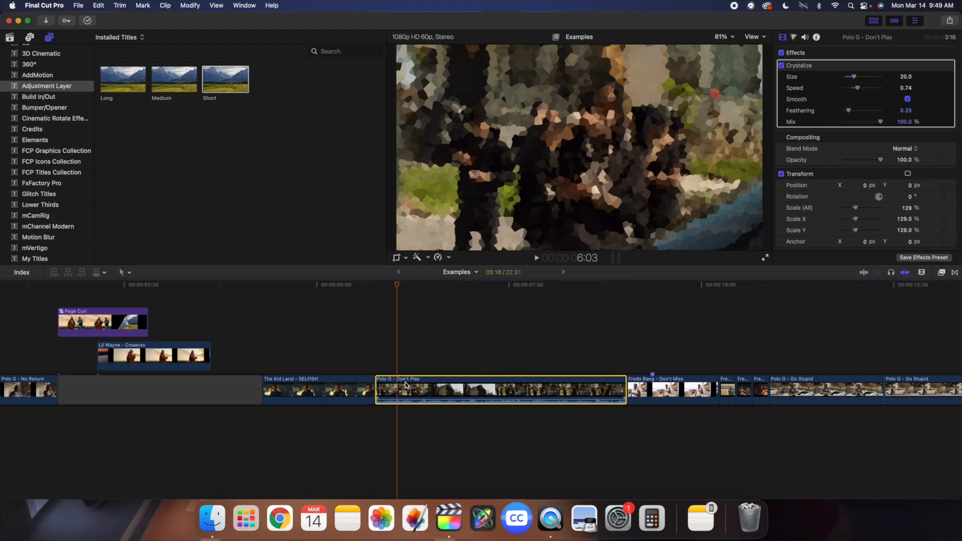
# - Add markers to the Polo G - Don't Play clip at 6:03, 6:56 and 8:11
pyautogui.click(466, 366)
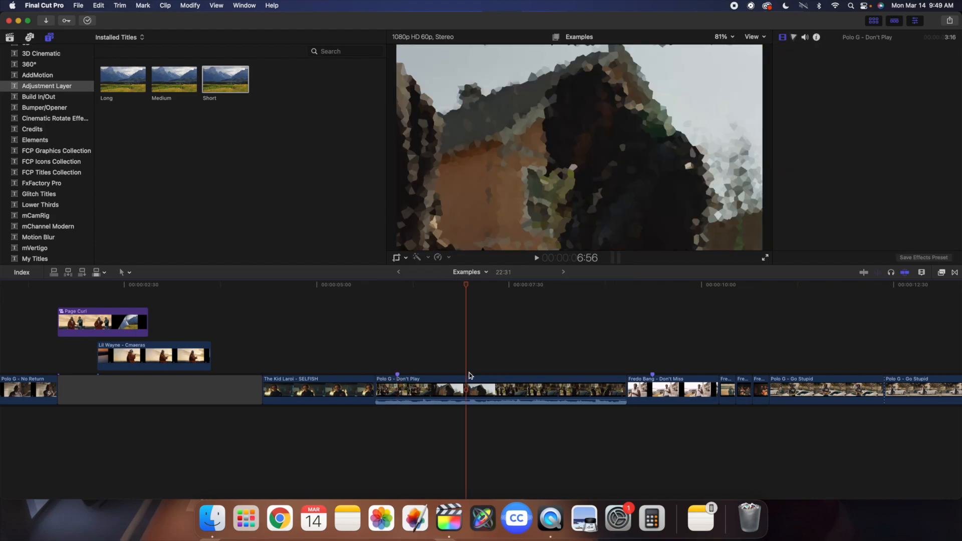
pyautogui.click(564, 389)
pyautogui.press('m')
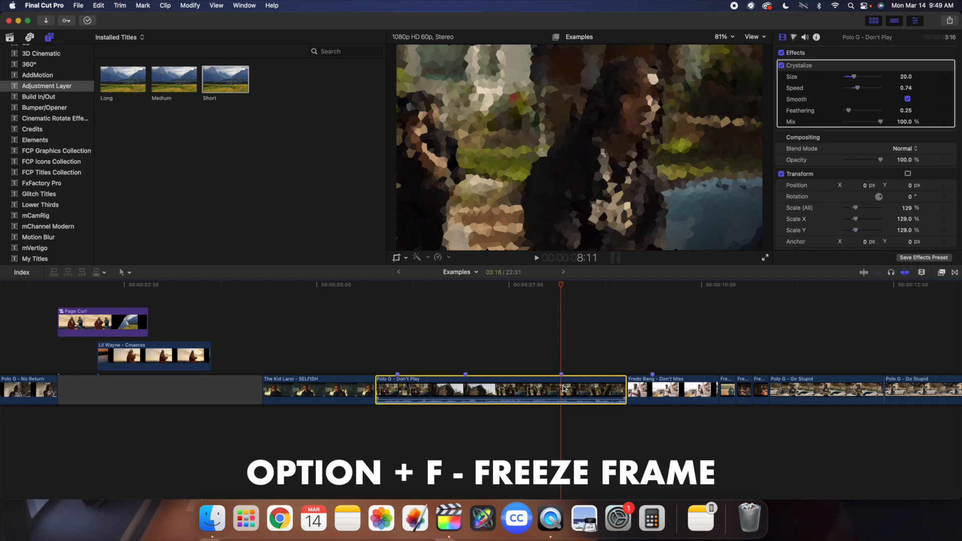
# - Insert a freeze frame at each of the three markers on the Polo G - Don't Play clip, working from the last marker back
pyautogui.hotkey('alt', 'f')
pyautogui.click(464, 389)
pyautogui.hotkey('alt', 'f')
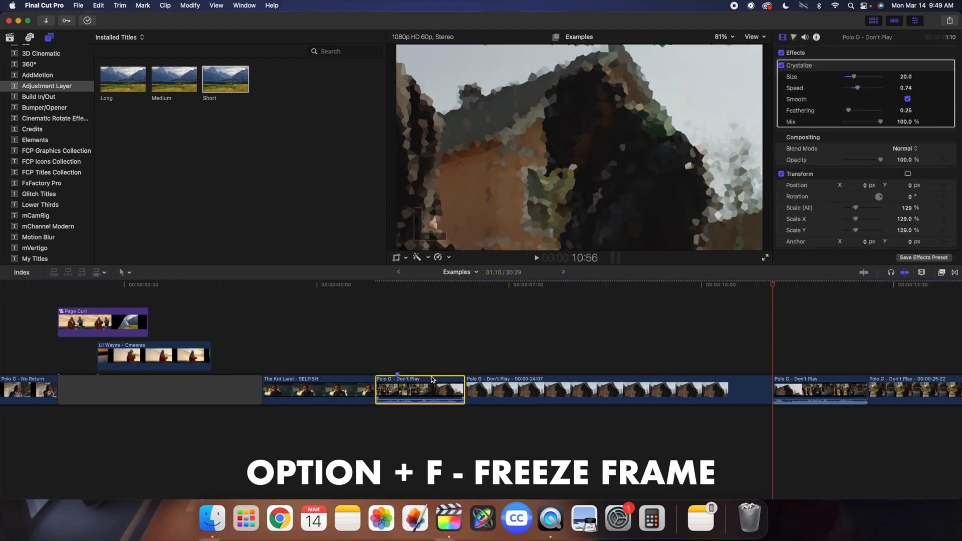
pyautogui.click(396, 359)
pyautogui.click(404, 388)
pyautogui.hotkey('alt', 'f')
# - Delete the four moving pieces of the Polo G - Don't Play clip around the freeze frames, keeping only the three freeze frames
pyautogui.press('super+minus')
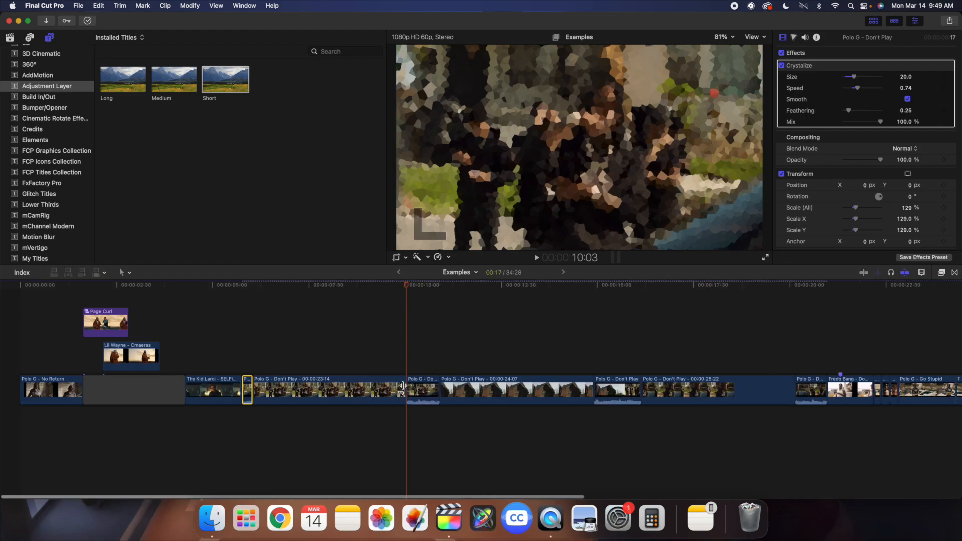
pyautogui.keyDown('super'); pyautogui.click(607, 392); pyautogui.keyUp('super')
pyautogui.keyDown('super'); pyautogui.click(803, 393); pyautogui.keyUp('super')
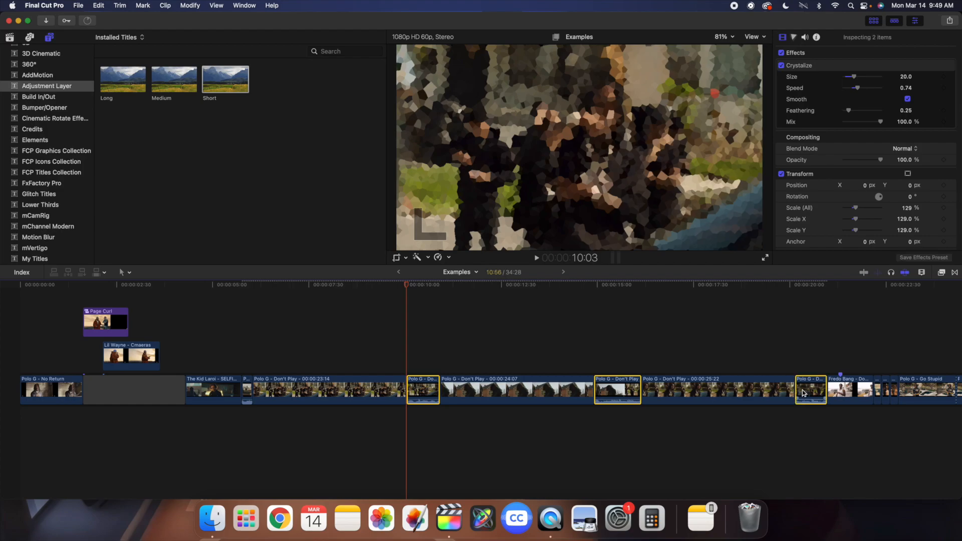
pyautogui.press('Delete')
pyautogui.click(325, 368)
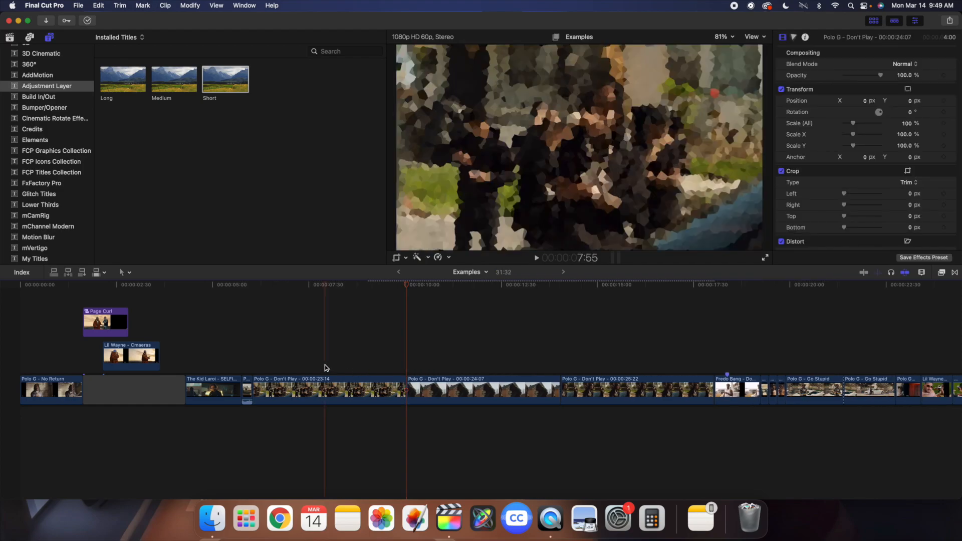
pyautogui.click(248, 385)
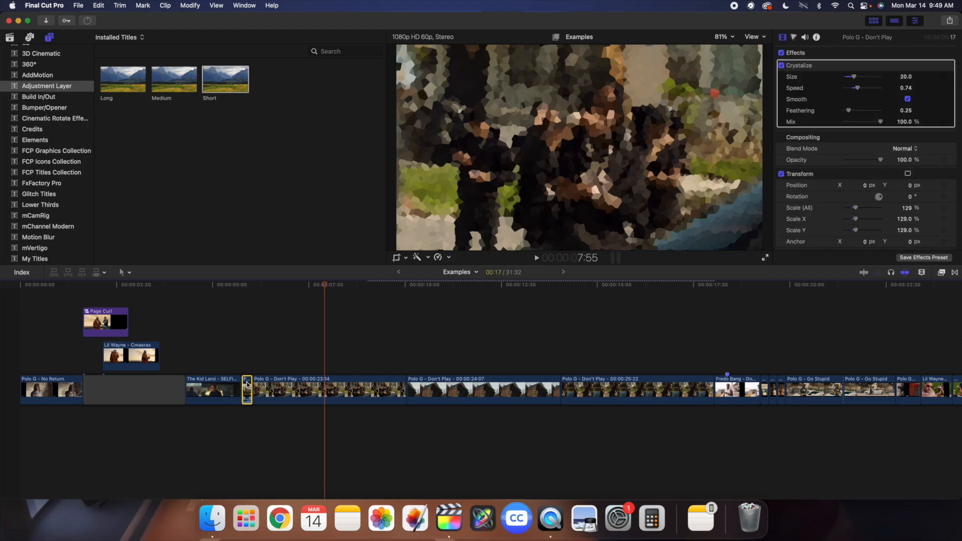
pyautogui.press('Delete')
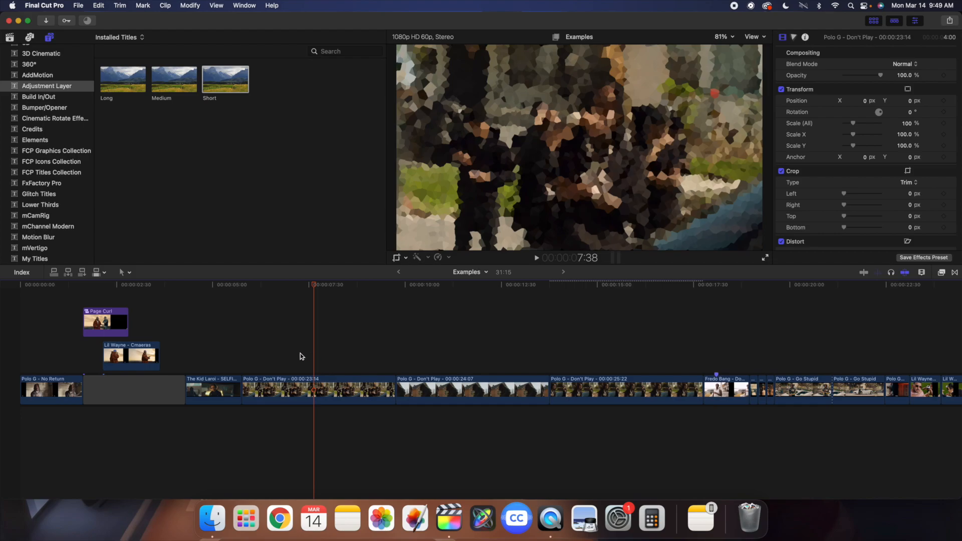
# - Set the duration of the three Polo G - Don't Play freeze frames to 13 frames each
pyautogui.moveTo(302, 355); pyautogui.dragTo(596, 393)
pyautogui.hotkey('ctrl', 'd')
pyautogui.write('13')
pyautogui.press('Return')
# - Combine the three shortened Polo G - Don't Play freeze frames into a compound clip named Crystal
pyautogui.click(245, 359)
pyautogui.press('super+equal')
pyautogui.press('super+equal')
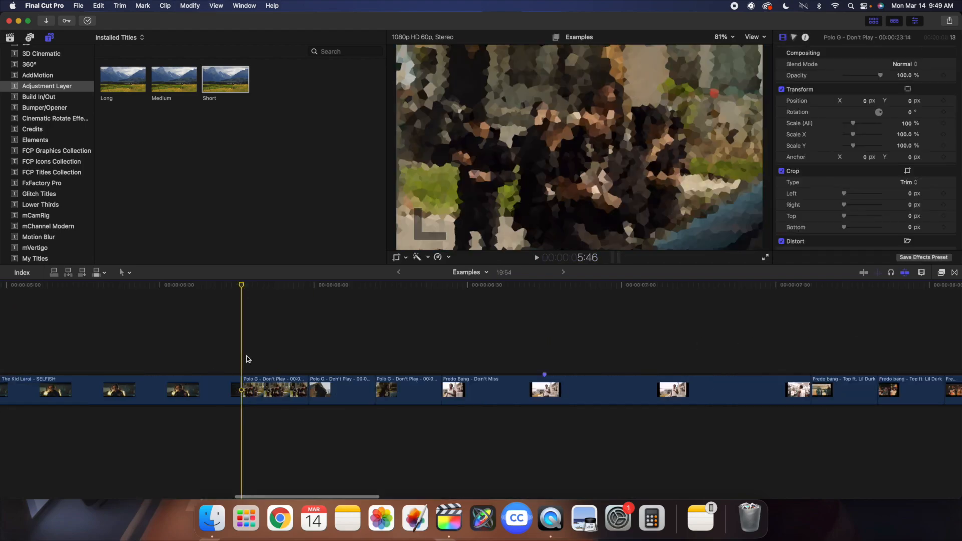
pyautogui.moveTo(342, 352); pyautogui.dragTo(479, 390)
pyautogui.hotkey('alt', 'g')
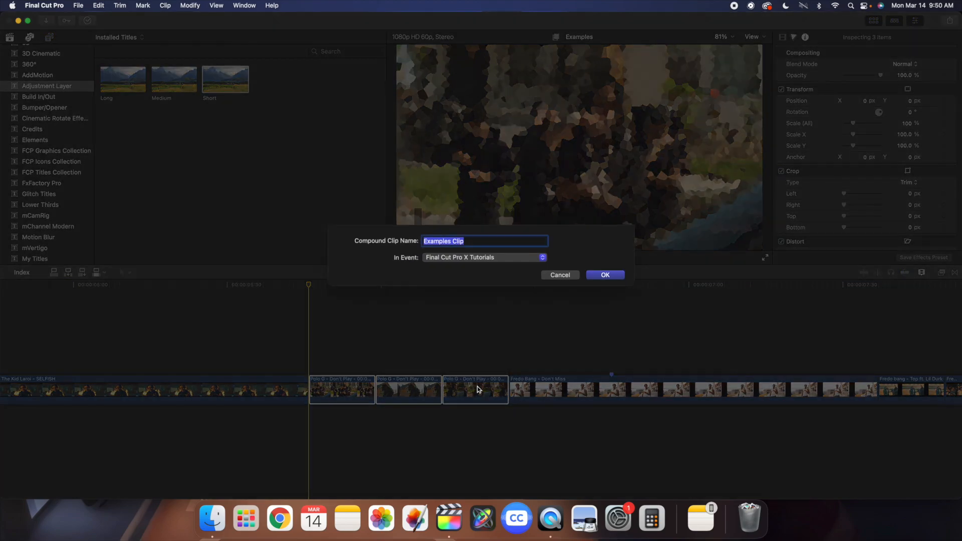
pyautogui.write('Crystal')
pyautogui.press('Return')
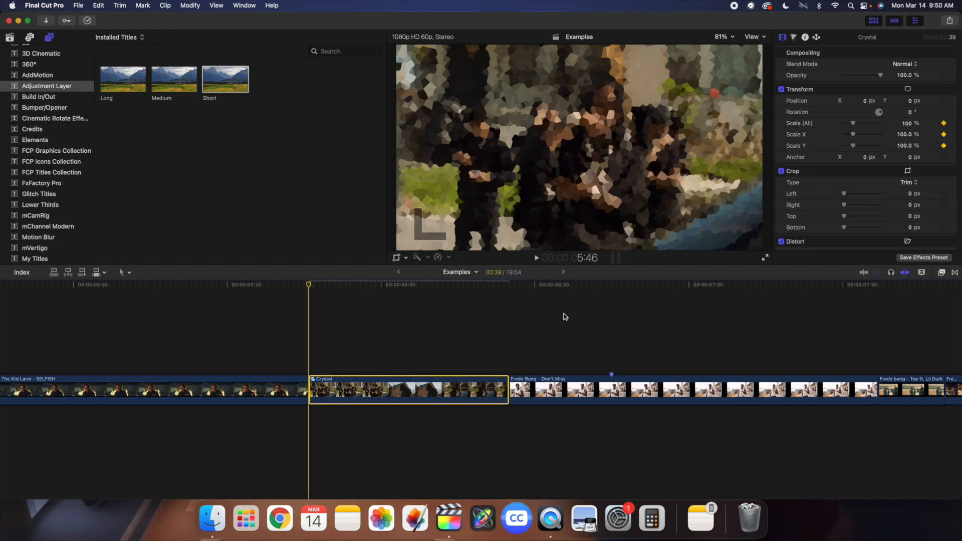
# - Animate the Crystal compound clip's overall scale up to 120% at its end
pyautogui.click(510, 343)
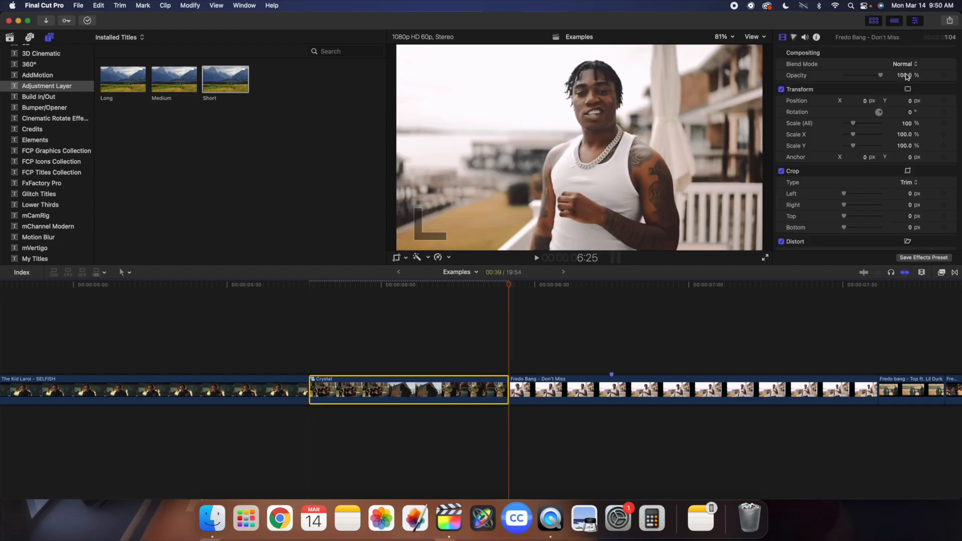
pyautogui.click(910, 123)
pyautogui.write('120')
pyautogui.press('Return')
# - Play the Crystal compound clip from its start to review the scale animation across the freeze frames
pyautogui.click(315, 344)
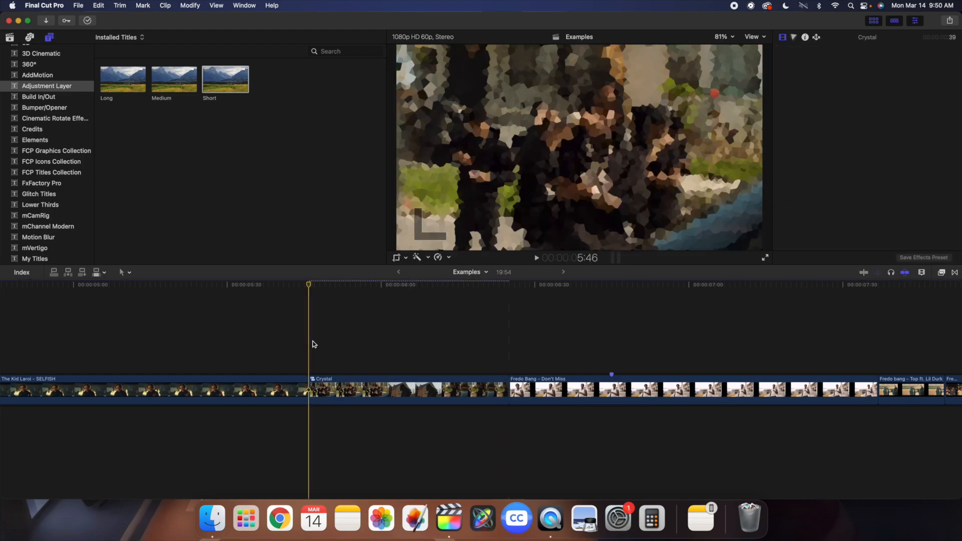
pyautogui.press('space')
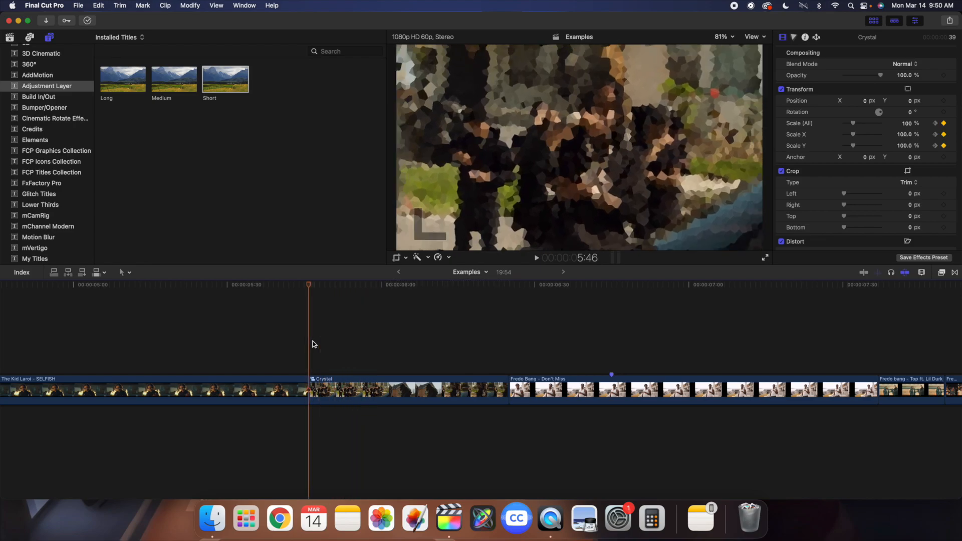
pyautogui.press('Up')
pyautogui.press('space')
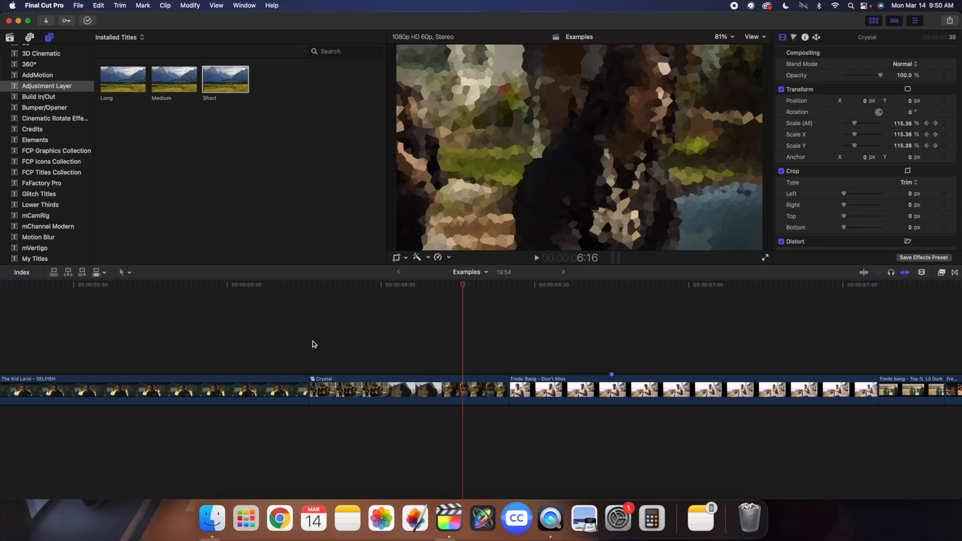
# - Duplicate the Fredo Bang - Don't Miss clip onto the track directly above the original, aligned with its start
pyautogui.click(510, 314)
pyautogui.hscroll(3, 537, 317)
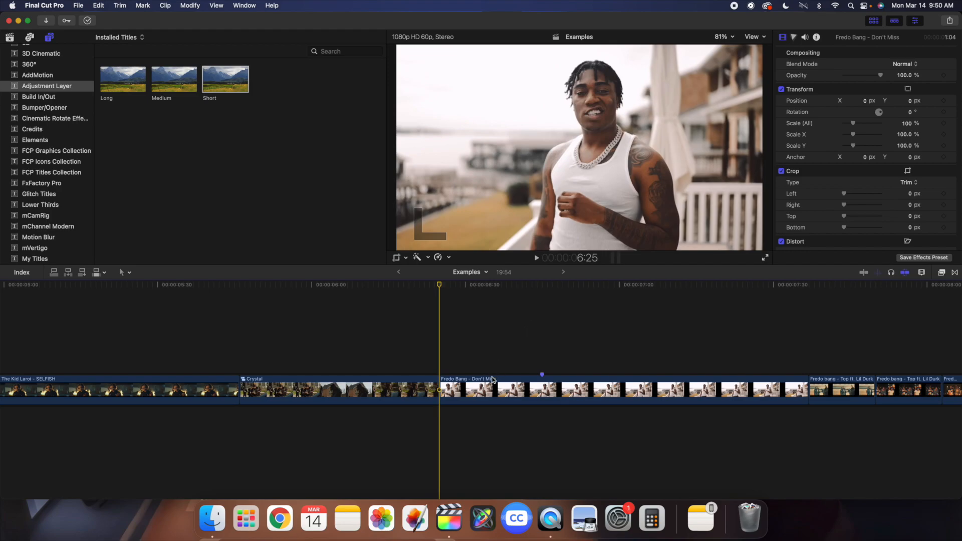
pyautogui.click(495, 392)
pyautogui.moveTo(494, 387); pyautogui.dragTo(496, 354)
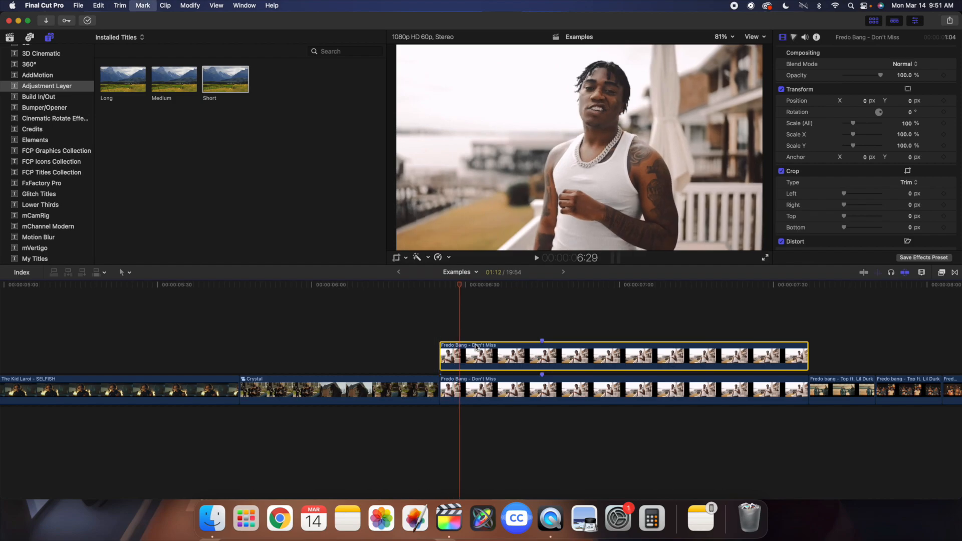
# - Insert a freeze frame at the 6:45 marker on the upper copy of the Fredo Bang - Don't Miss clip
pyautogui.click(541, 328)
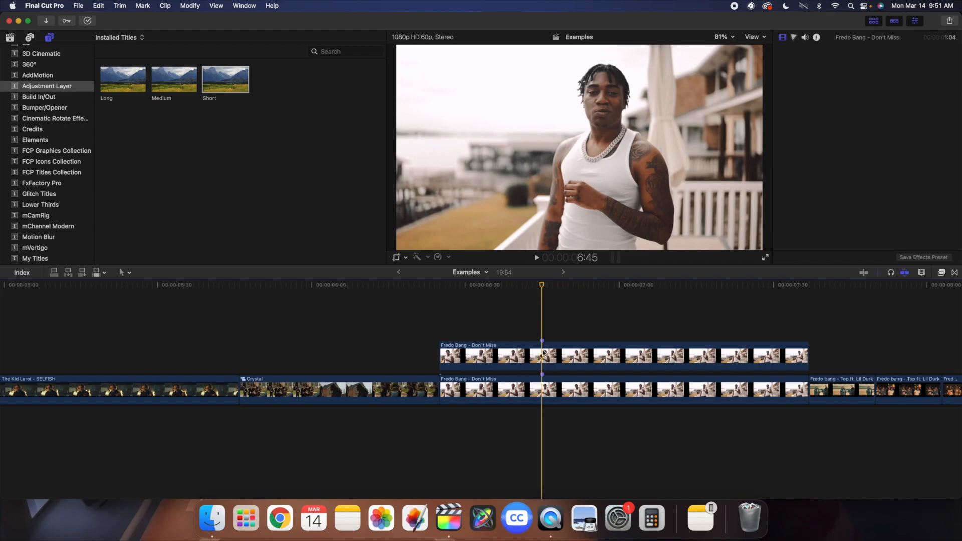
pyautogui.click(544, 352)
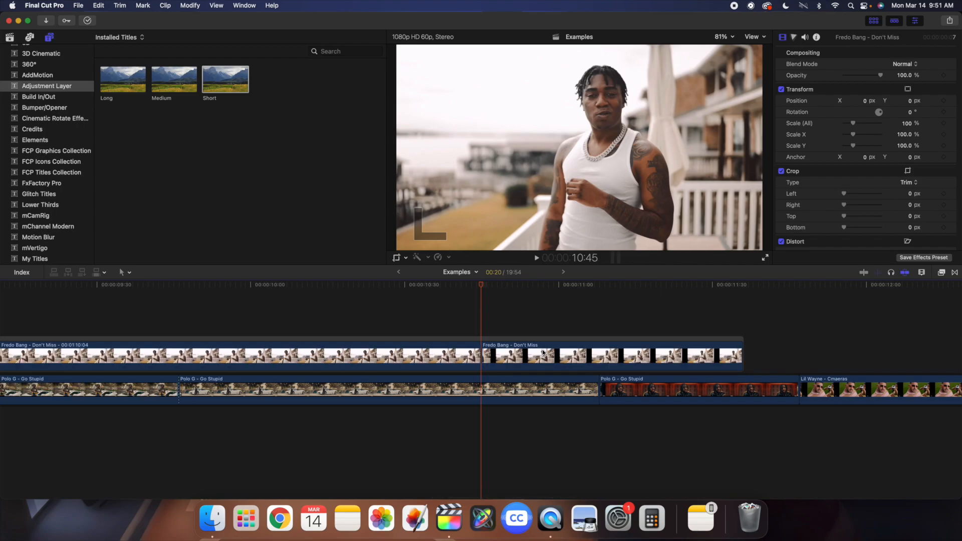
pyautogui.hscroll(-15, 542, 354)
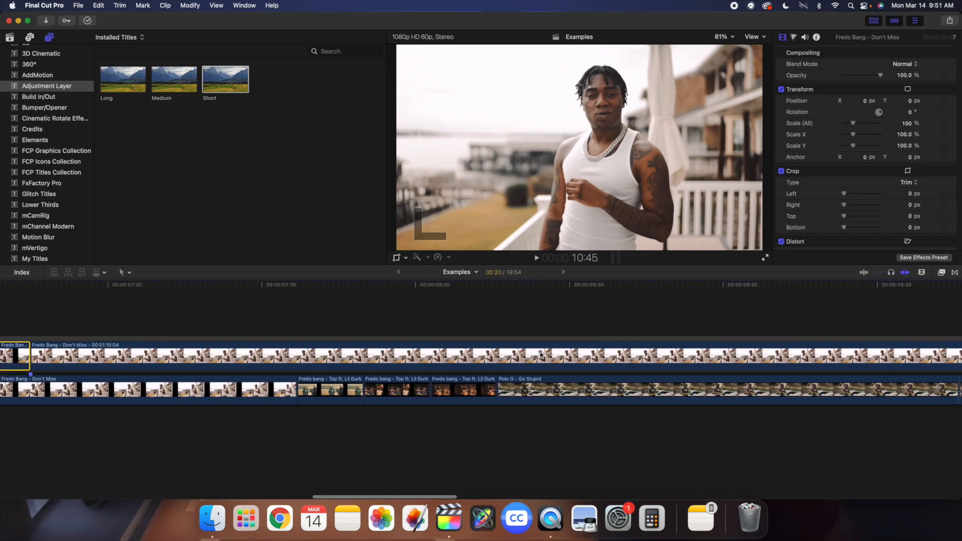
pyautogui.press('super+minus')
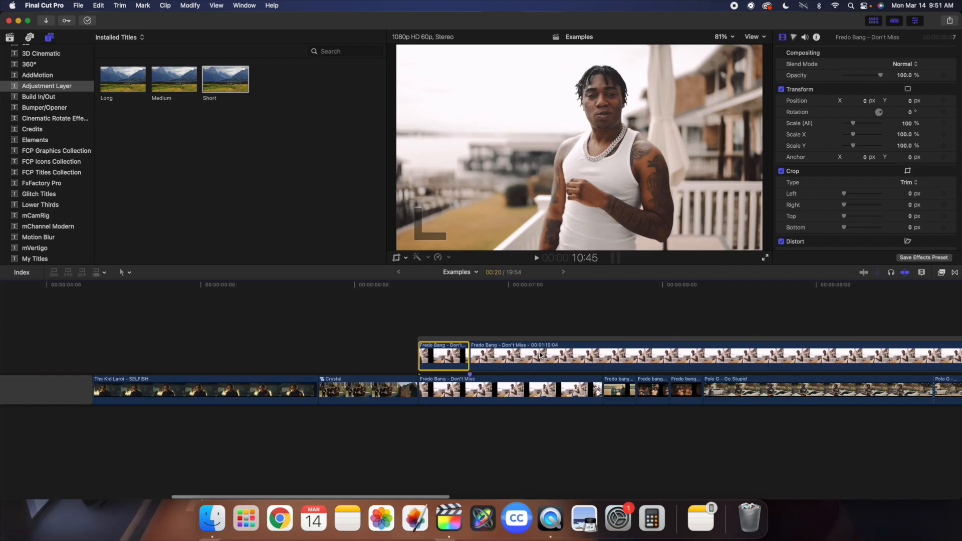
# - Lift the Fredo Bang freeze frame from its storyline and move it to the lower clip's start, removing the upper moving pieces
pyautogui.click(516, 353)
pyautogui.rightClick(517, 354)
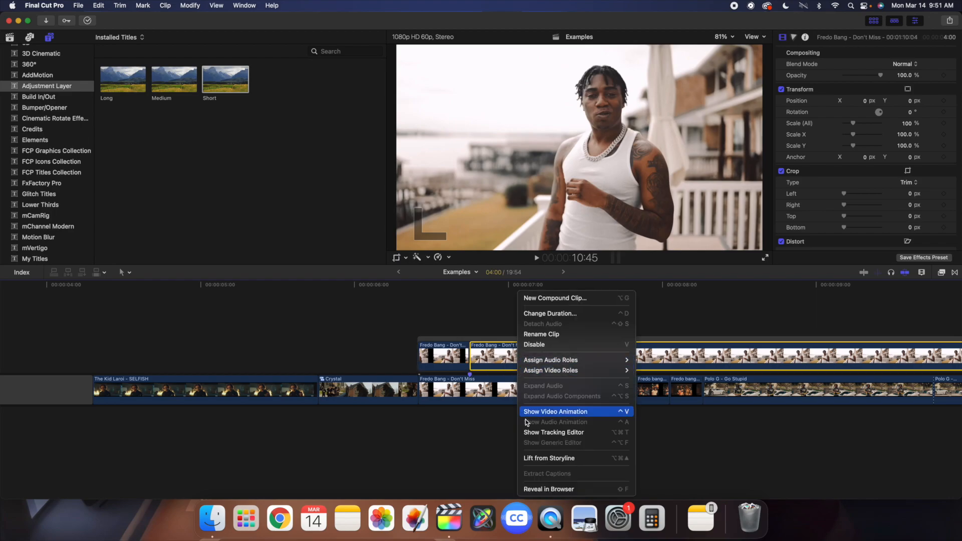
pyautogui.press('Return')
pyautogui.moveTo(441, 356)
pyautogui.mouseDown()
pyautogui.moveTo(500, 362)
pyautogui.moveTo(445, 358)
pyautogui.mouseUp()
pyautogui.press('Delete')
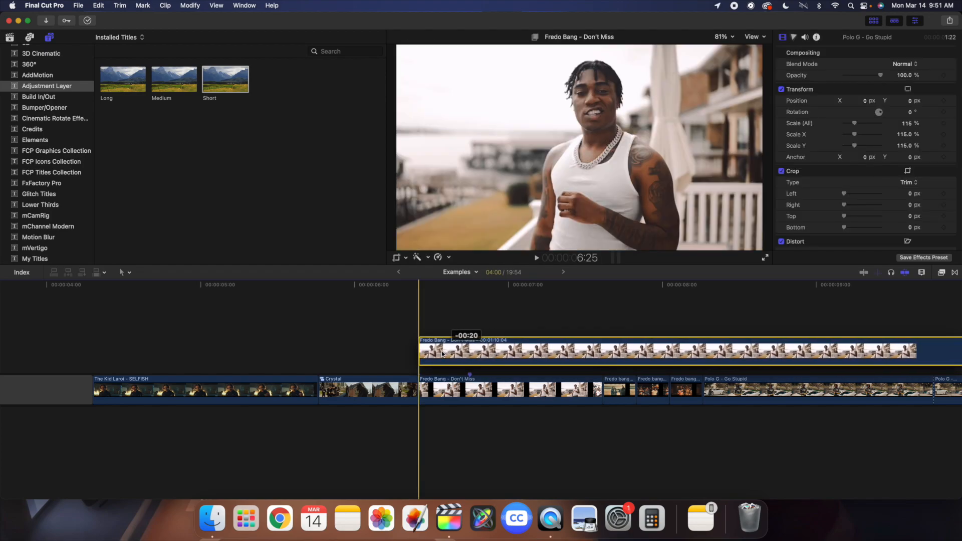
# - Trim the end of the Fredo Bang freeze frame to the marker at 6:45
pyautogui.click(469, 335)
pyautogui.click(471, 353)
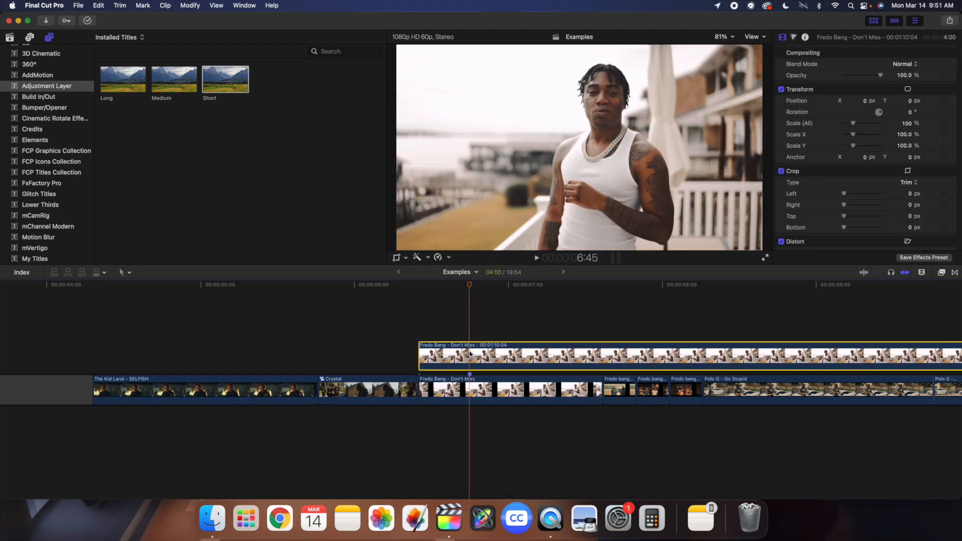
pyautogui.hotkey('alt', ']')
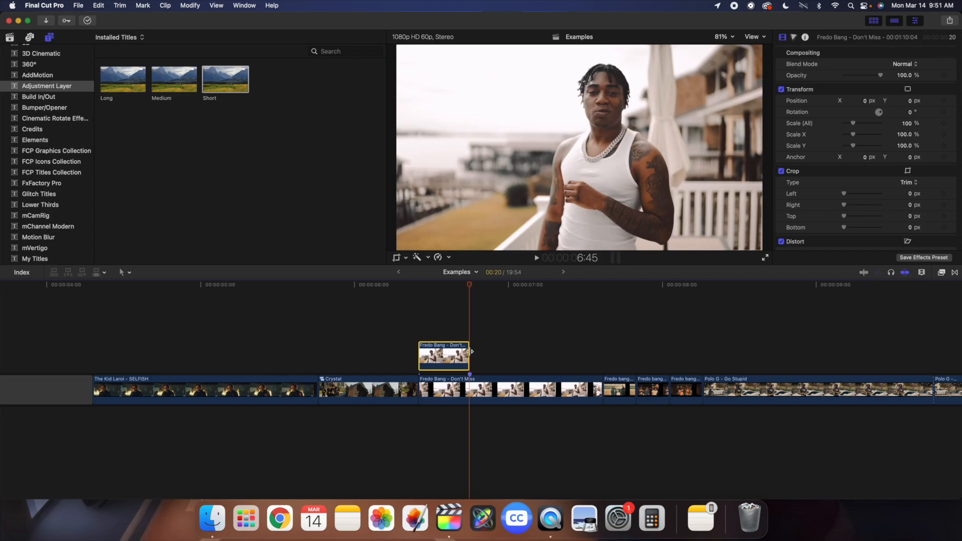
# - Play the Fredo Bang section from its start to review the freeze frame over the moving clip
pyautogui.click(421, 337)
pyautogui.press('space')
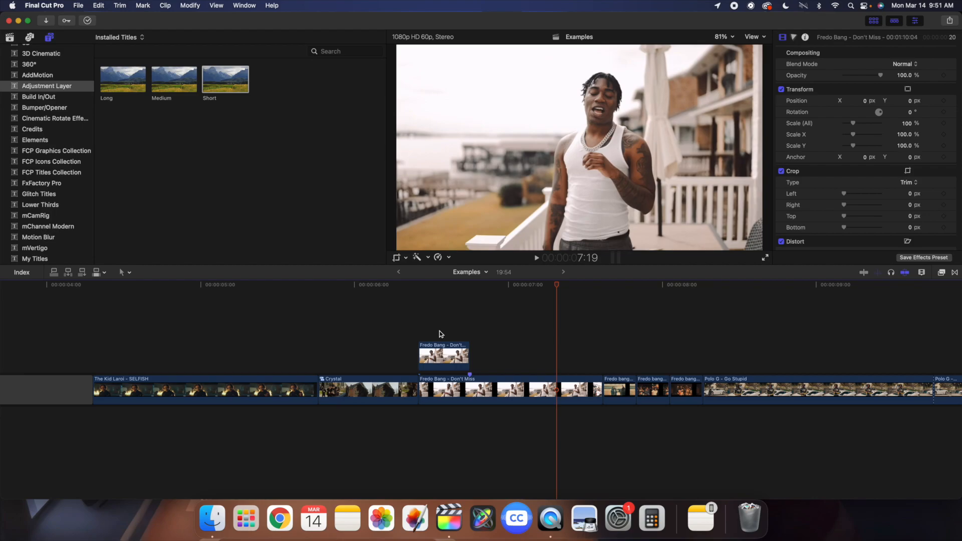
# - Apply the Draw Mask effect to the Fredo Bang freeze frame with the playhead at 6:33
pyautogui.click(440, 331)
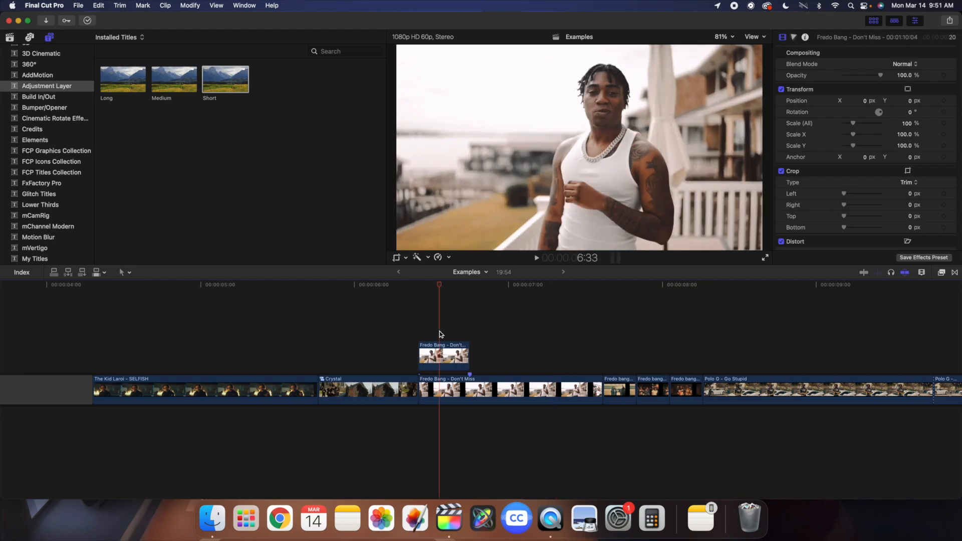
pyautogui.click(942, 272)
pyautogui.scroll(-3, 784, 391)
pyautogui.scroll(5, 777, 381)
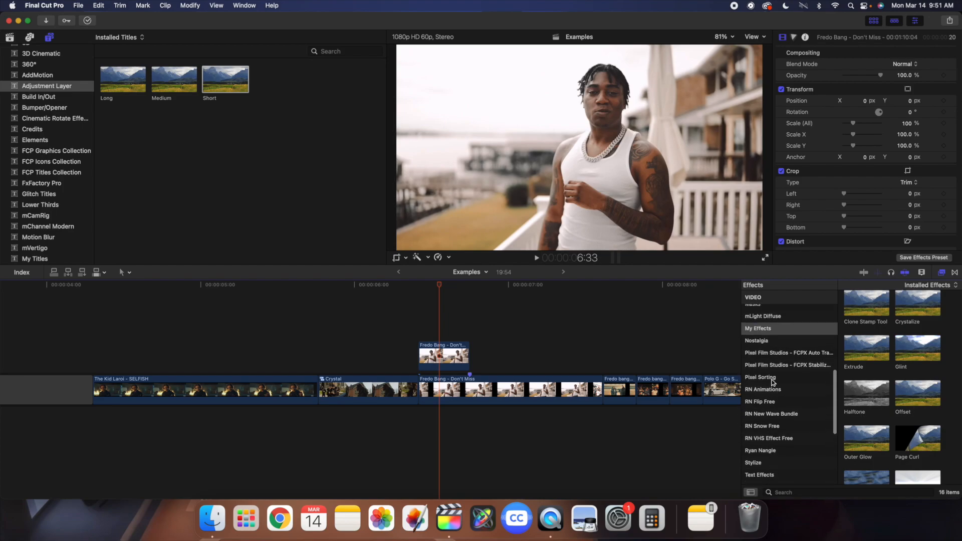
pyautogui.click(772, 365)
pyautogui.moveTo(866, 310); pyautogui.dragTo(464, 347)
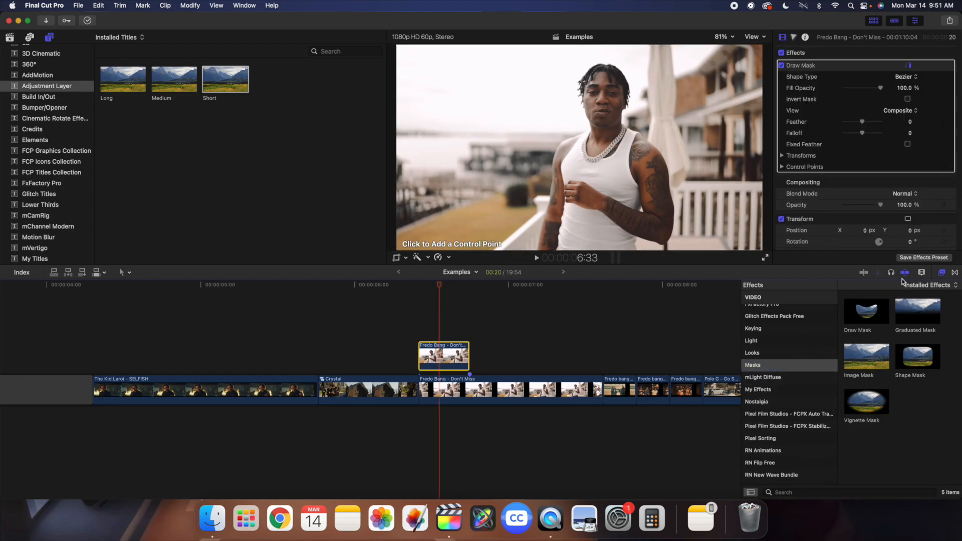
# - Draw a closed mask around the man's arms, shoulders and head, extending down to the lower edge of the frame
pyautogui.click(941, 273)
pyautogui.click(541, 231)
pyautogui.click(550, 203)
pyautogui.click(553, 175)
pyautogui.click(557, 151)
pyautogui.click(563, 142)
pyautogui.click(577, 136)
pyautogui.click(592, 129)
pyautogui.click(589, 118)
pyautogui.click(581, 102)
pyautogui.click(581, 84)
pyautogui.click(593, 66)
pyautogui.click(609, 65)
pyautogui.click(627, 80)
pyautogui.click(627, 96)
pyautogui.click(625, 110)
pyautogui.click(621, 117)
pyautogui.click(626, 129)
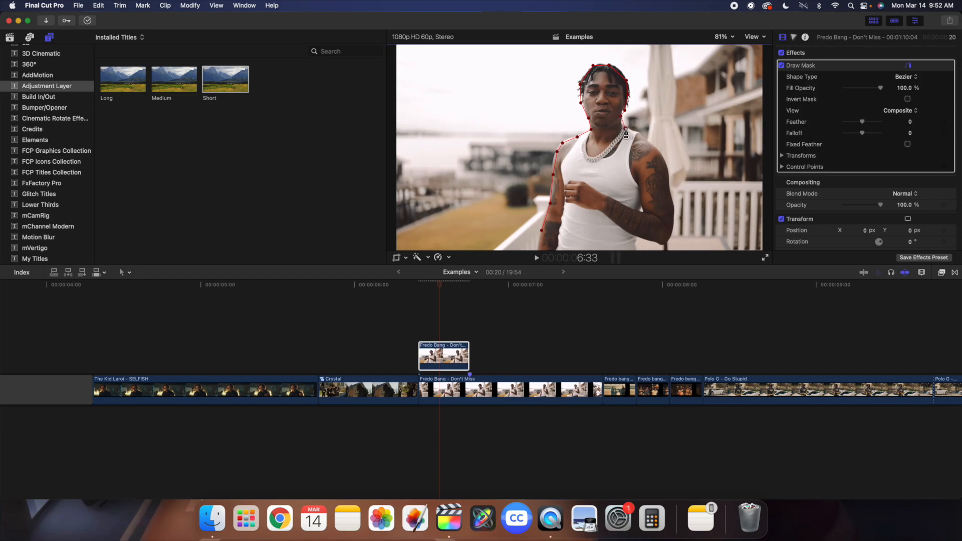
pyautogui.click(643, 138)
pyautogui.click(666, 162)
pyautogui.click(671, 187)
pyautogui.click(674, 211)
pyautogui.click(671, 232)
pyautogui.click(662, 242)
pyautogui.click(636, 237)
pyautogui.click(635, 249)
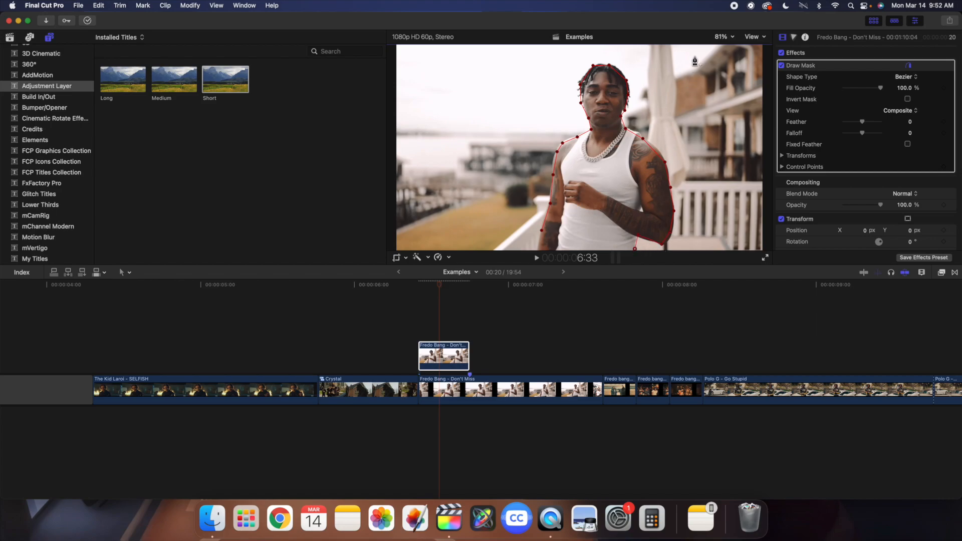
pyautogui.click(724, 37)
pyautogui.click(722, 82)
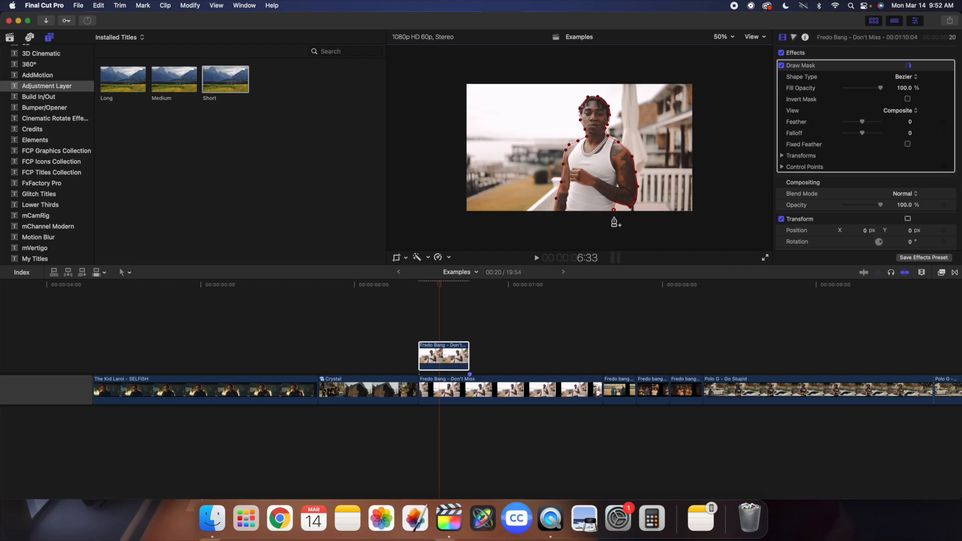
pyautogui.click(556, 200)
pyautogui.click(808, 217)
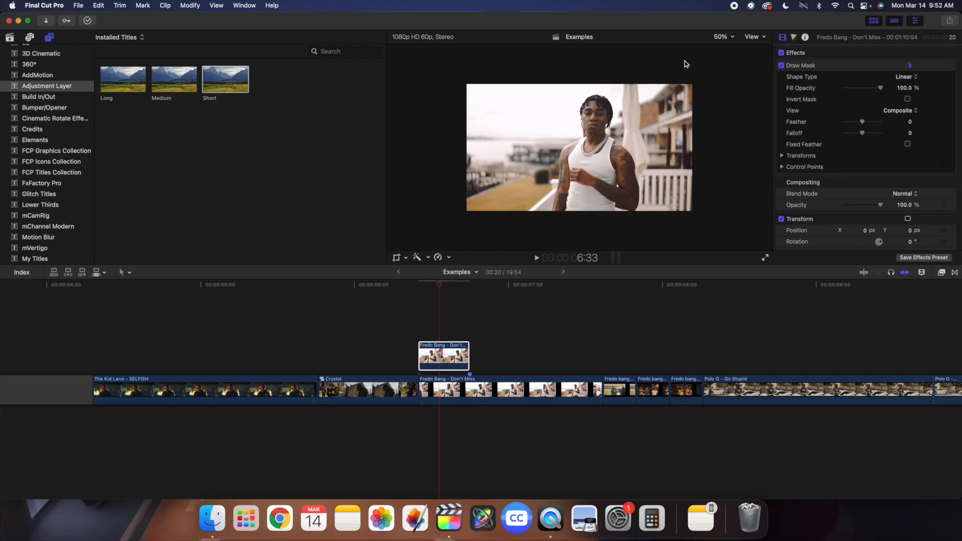
pyautogui.click(720, 40)
pyautogui.click(724, 48)
# - Place the Short adjustment layer between the masked freeze frame and the Fredo Bang clip, with a duration of 20 frames
pyautogui.click(451, 355)
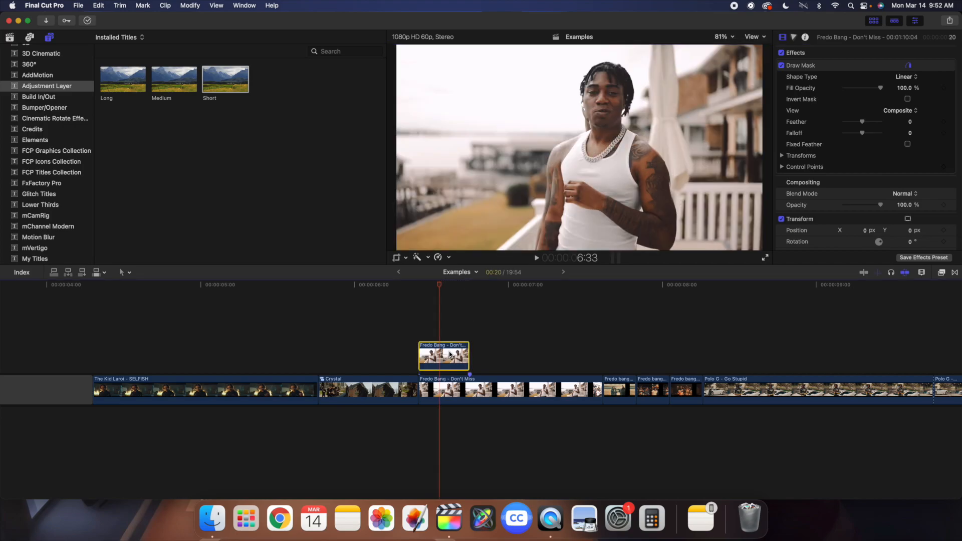
pyautogui.moveTo(223, 83); pyautogui.dragTo(420, 374)
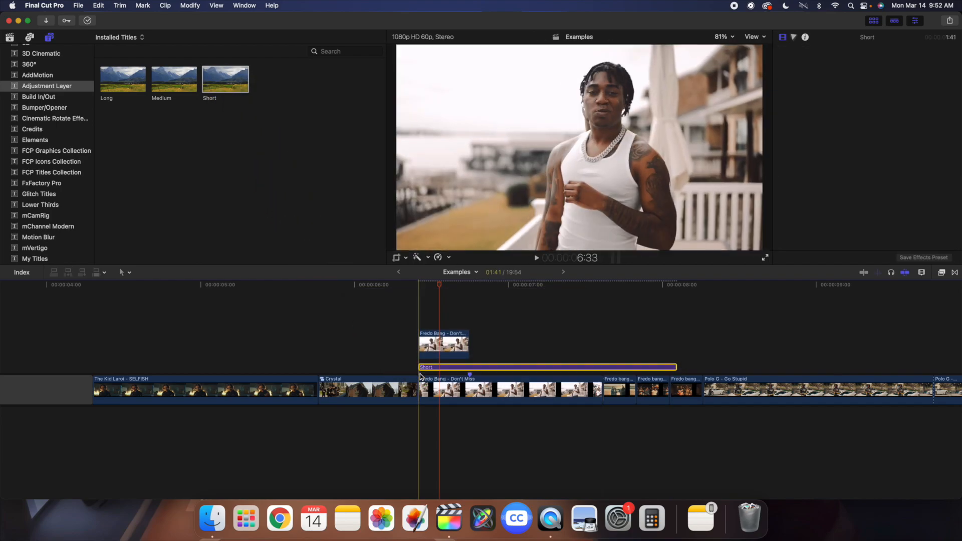
pyautogui.hotkey('ctrl', 'd')
pyautogui.write('20')
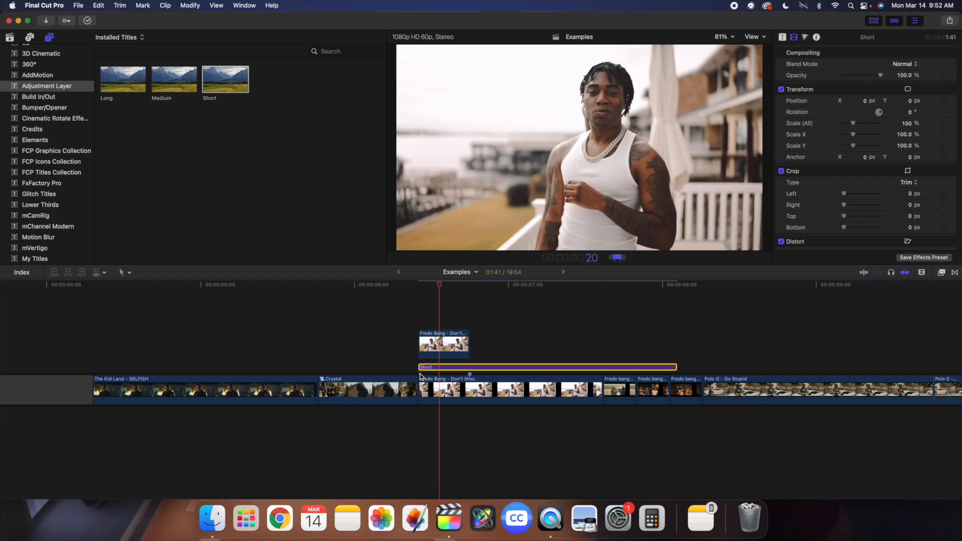
pyautogui.press('Return')
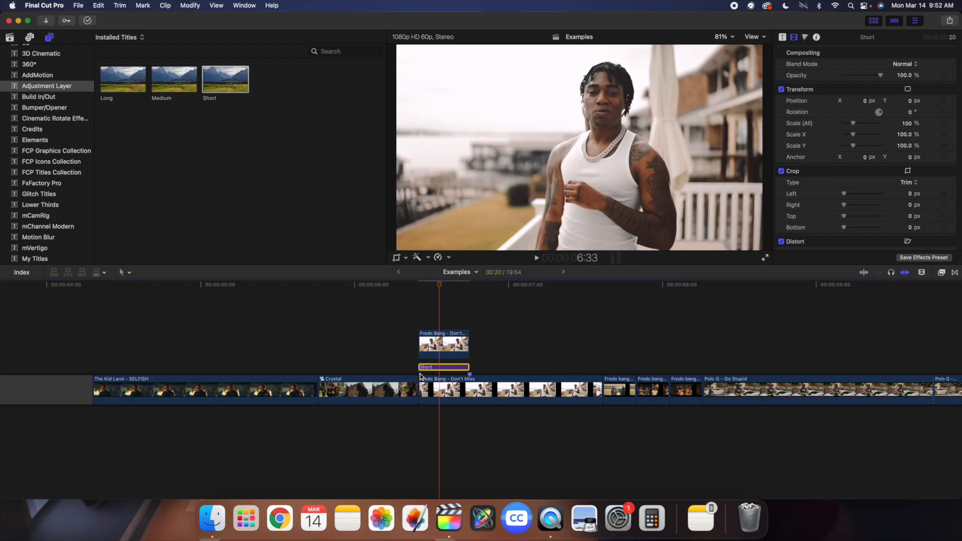
# - Apply the Offset effect from My Effects to the Short adjustment layer beneath the masked freeze frame
pyautogui.click(943, 273)
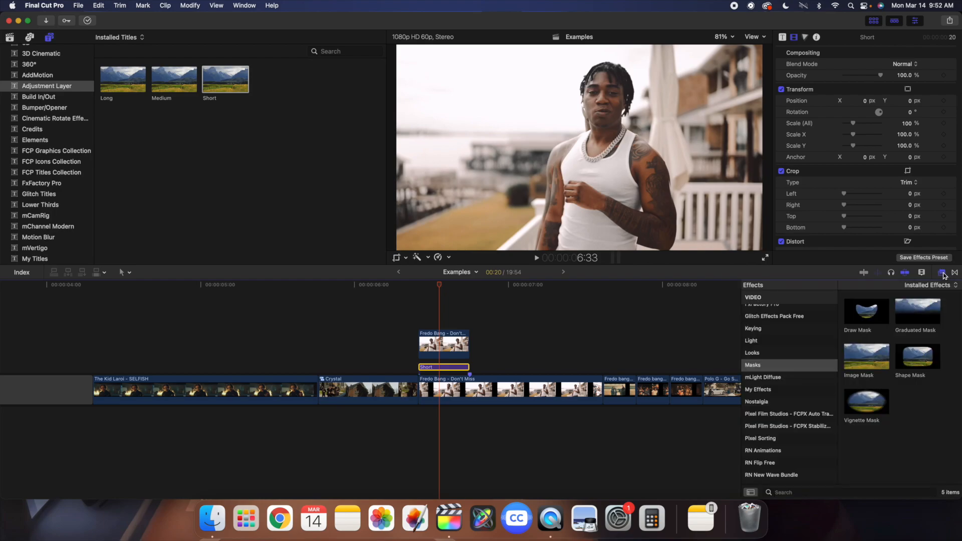
pyautogui.scroll(-1, 800, 367)
pyautogui.click(797, 373)
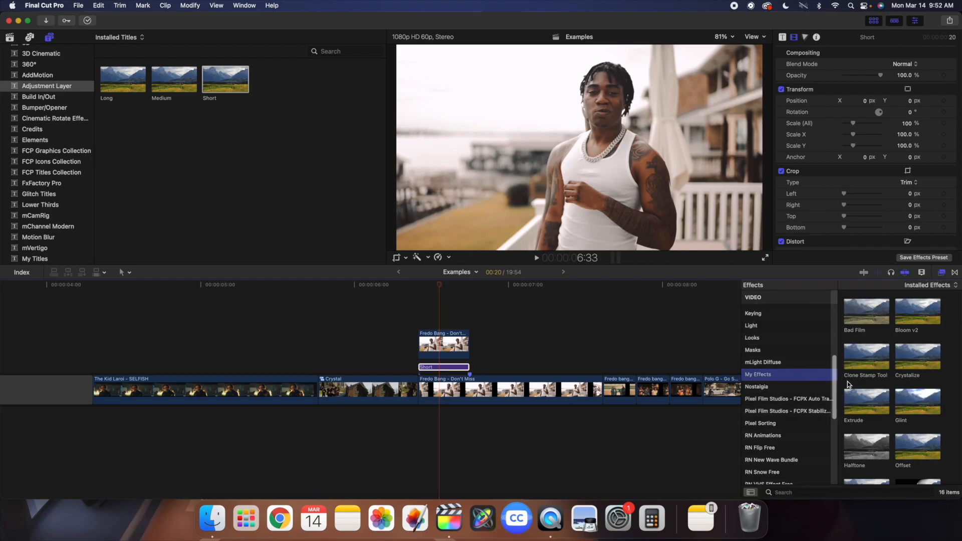
pyautogui.scroll(-2, 885, 402)
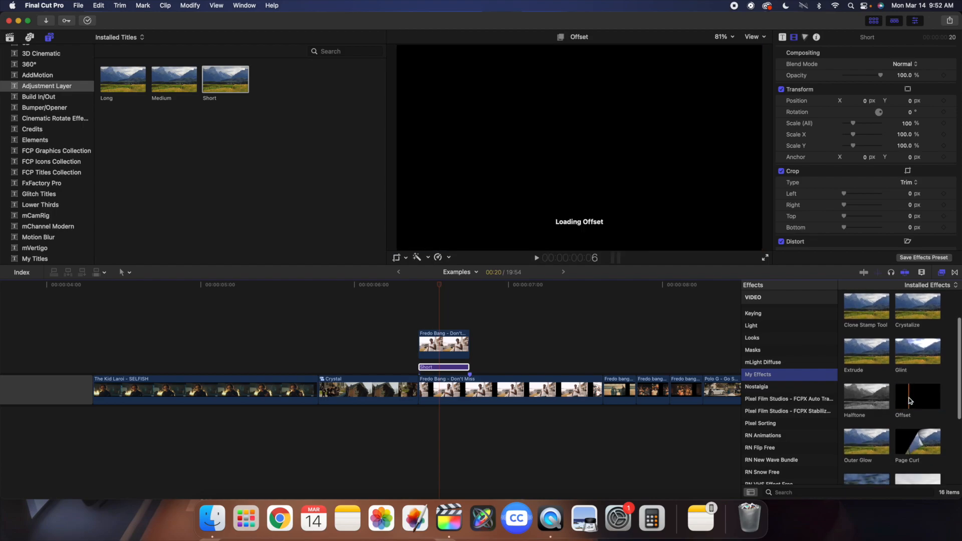
pyautogui.click(442, 368)
pyautogui.doubleClick(918, 396)
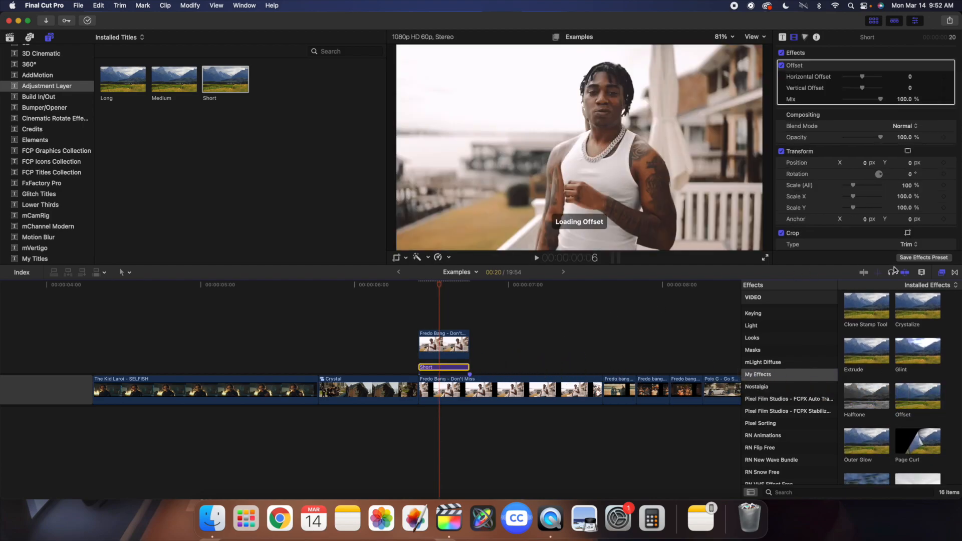
pyautogui.click(942, 272)
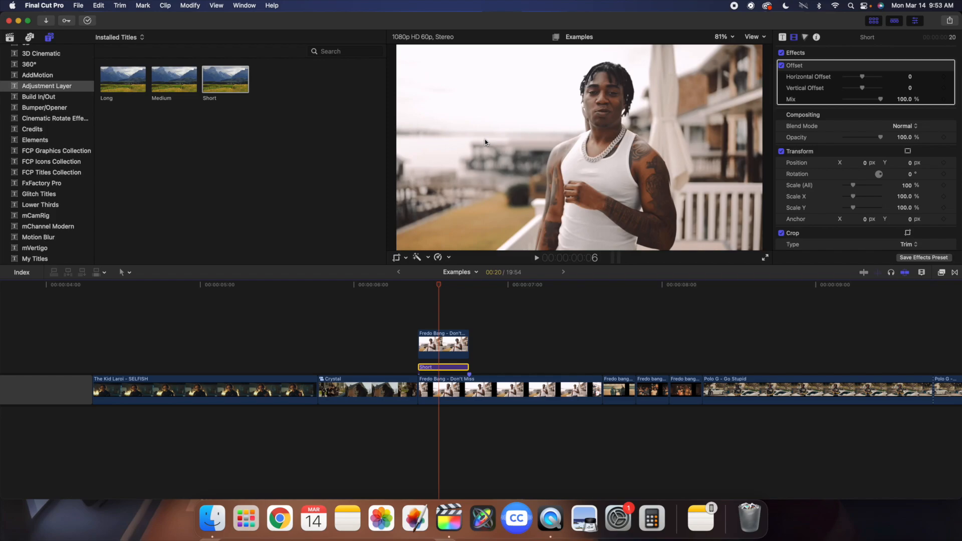
# - Keyframe the Short adjustment layer's Horizontal Offset at 0 on 6:25 and at 200 on 6:45
pyautogui.click(421, 311)
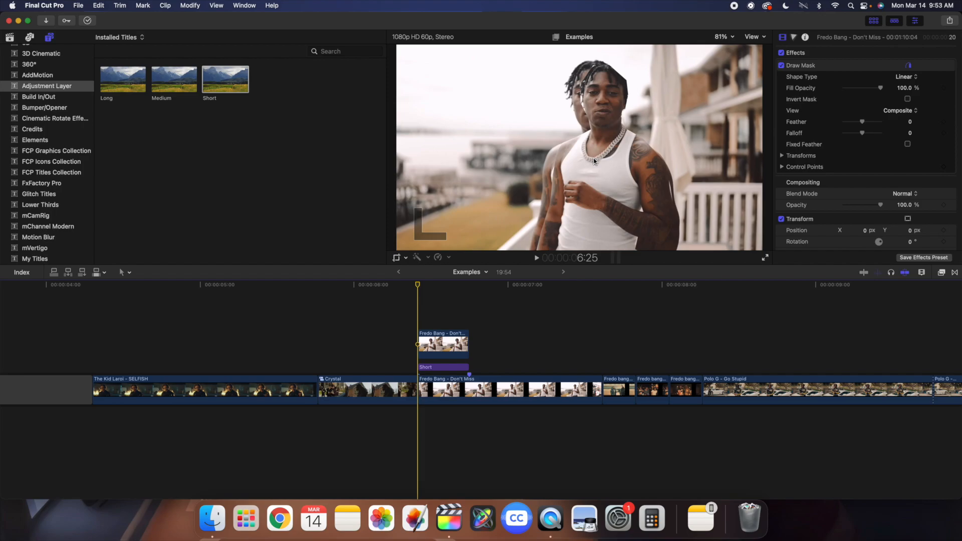
pyautogui.click(455, 368)
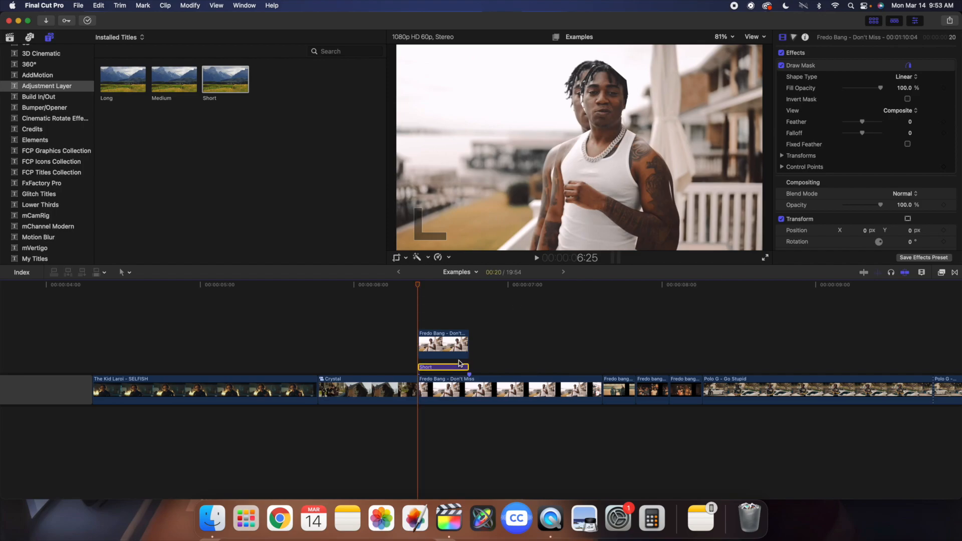
pyautogui.click(944, 76)
pyautogui.click(467, 322)
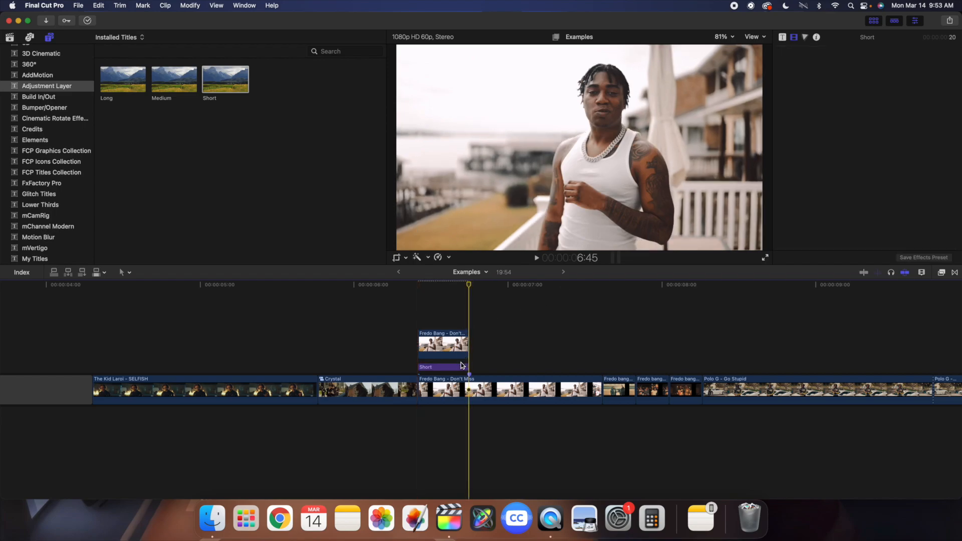
pyautogui.click(463, 367)
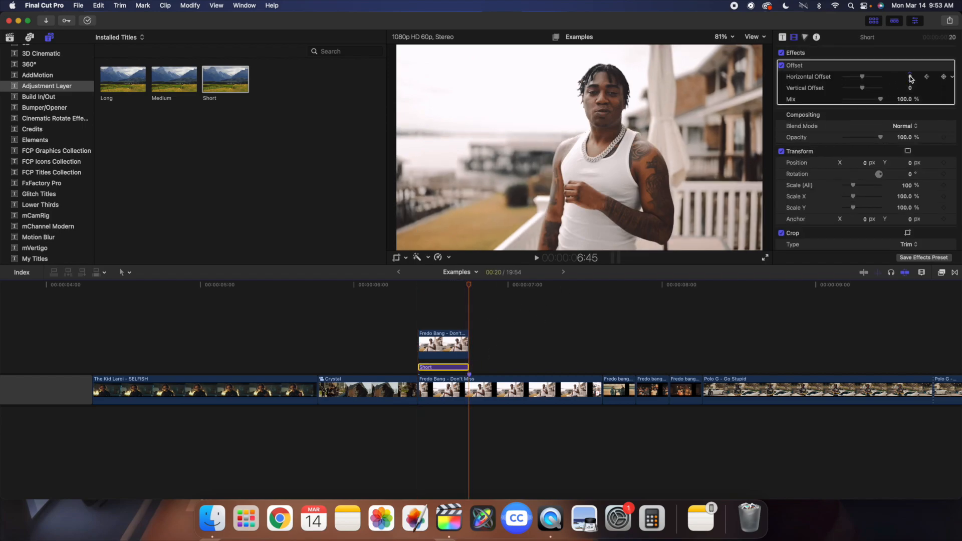
pyautogui.click(910, 76)
pyautogui.write('200')
pyautogui.press('Return')
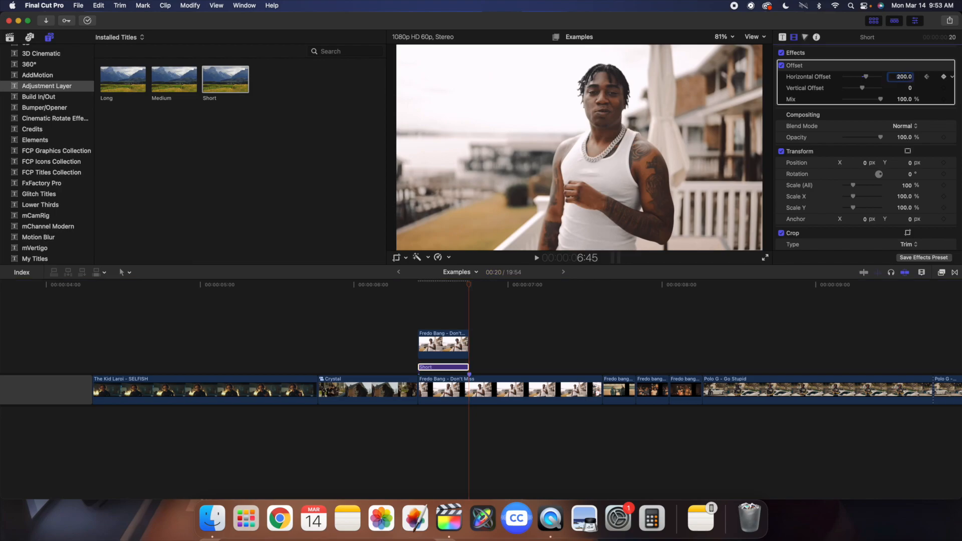
# - Review the horizontal offset animation frame by frame from 6:25 to 6:45, and play the section in real time
pyautogui.click(420, 307)
pyautogui.press('Right')
pyautogui.press('Right')
pyautogui.press('Right')
pyautogui.press('Right')
pyautogui.press('Right')
pyautogui.press('Right')
pyautogui.press('Right')
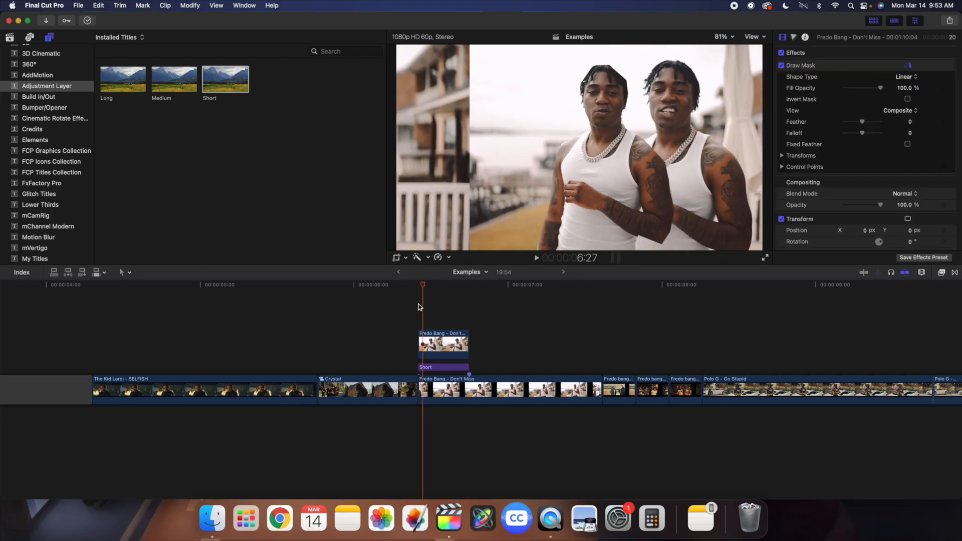
pyautogui.press('Right')
pyautogui.press('Right')
pyautogui.press('Right')
pyautogui.press('Right')
pyautogui.press('Right')
pyautogui.press('Right')
pyautogui.press('Right')
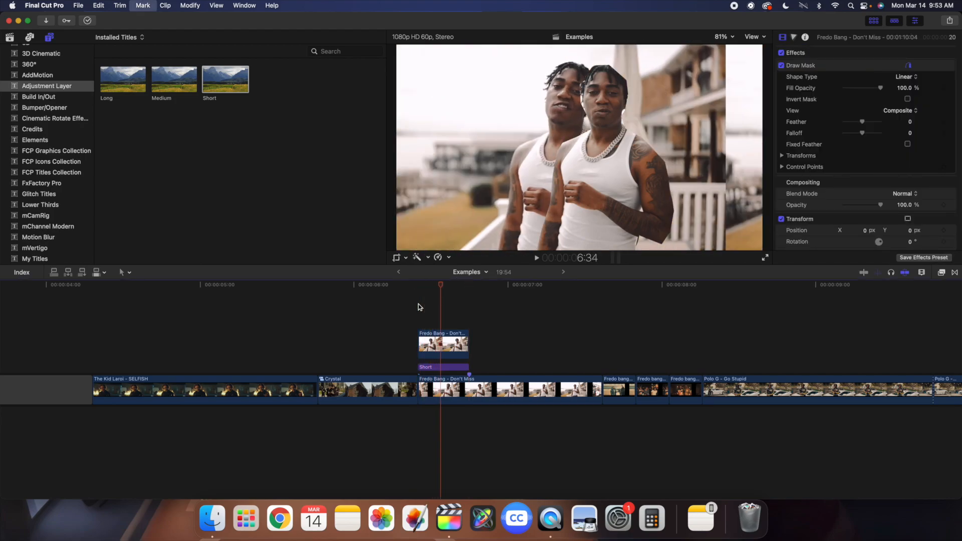
pyautogui.press('Right')
pyautogui.press('Right')
pyautogui.press('Right')
pyautogui.press('Right')
pyautogui.press('Right')
pyautogui.press('Right')
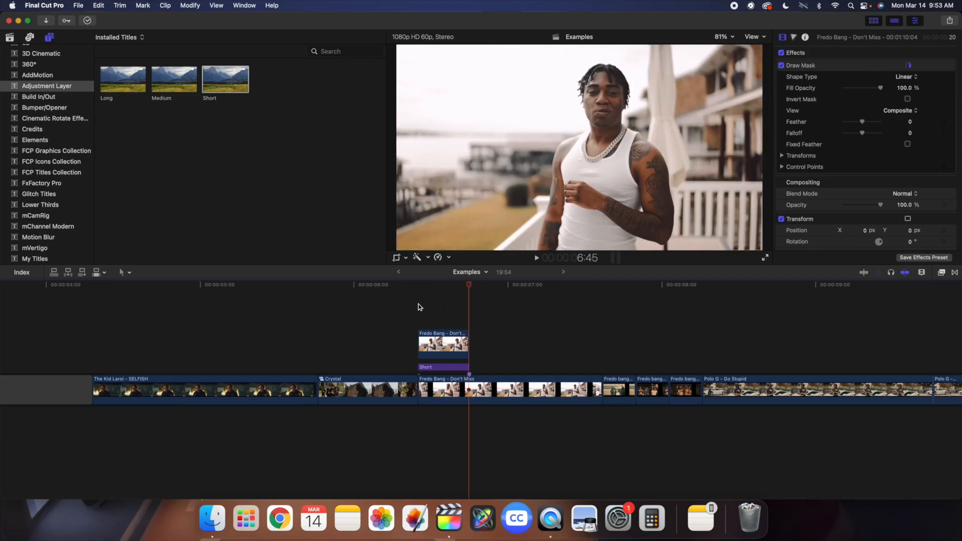
pyautogui.click(421, 320)
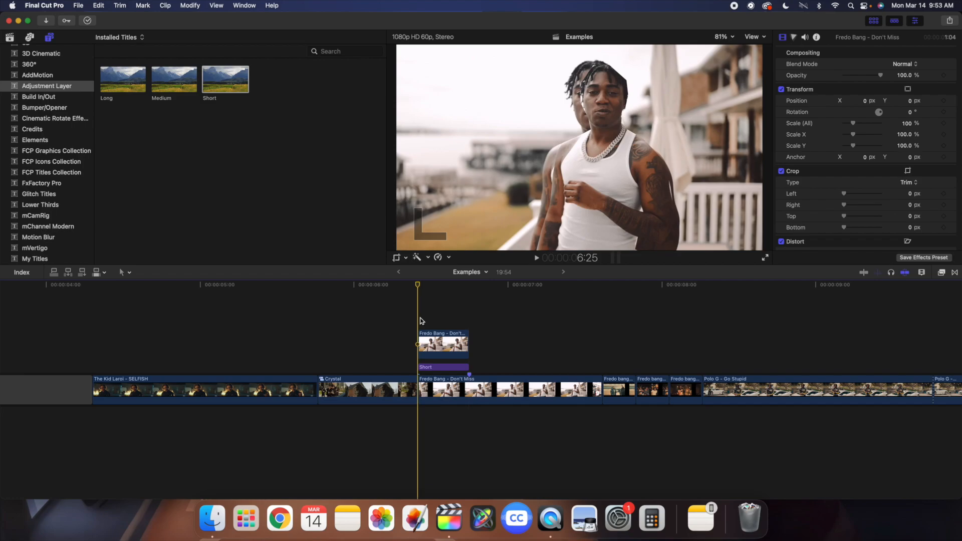
pyautogui.press('space')
pyautogui.press('space')
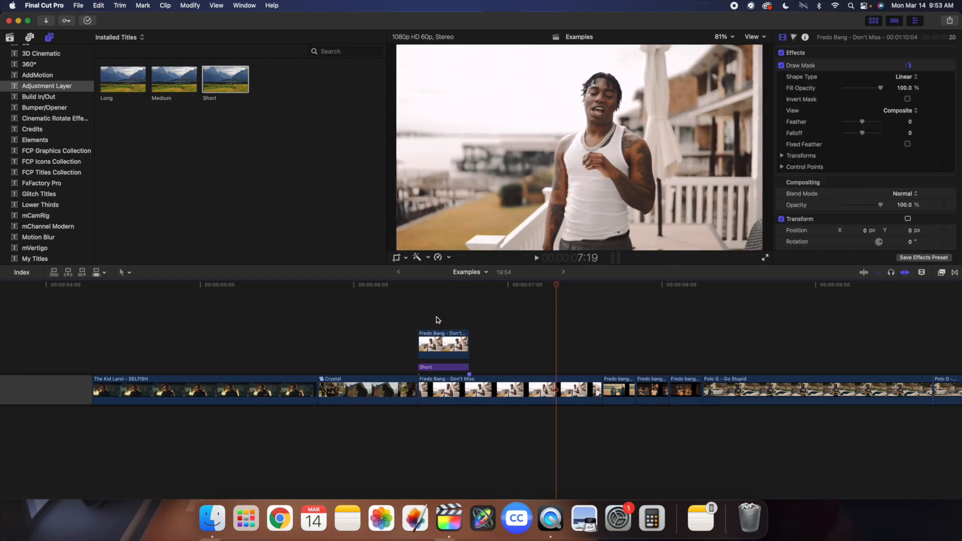
# - Set a Position keyframe on the masked freeze frame at 6:25 with Y at -995.1 px
pyautogui.click(437, 320)
pyautogui.click(445, 335)
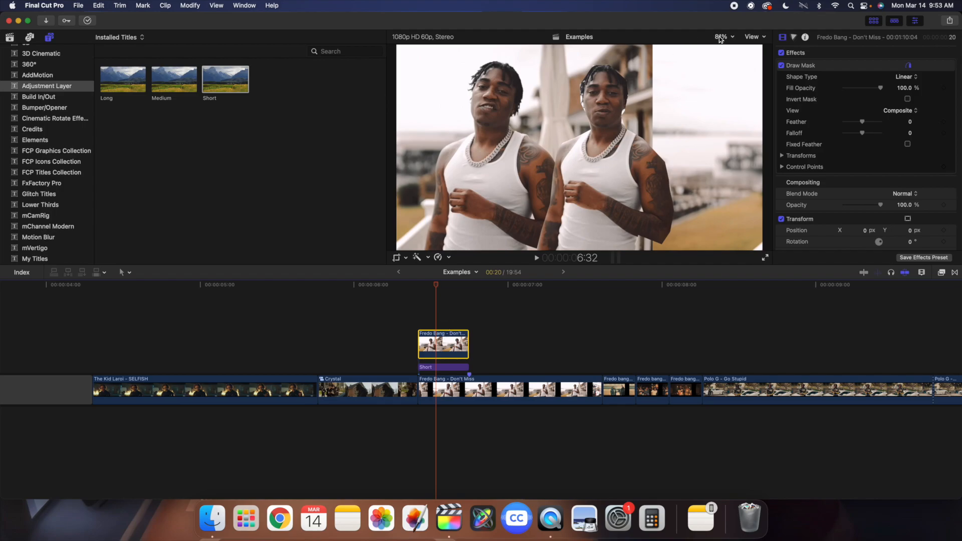
pyautogui.click(418, 324)
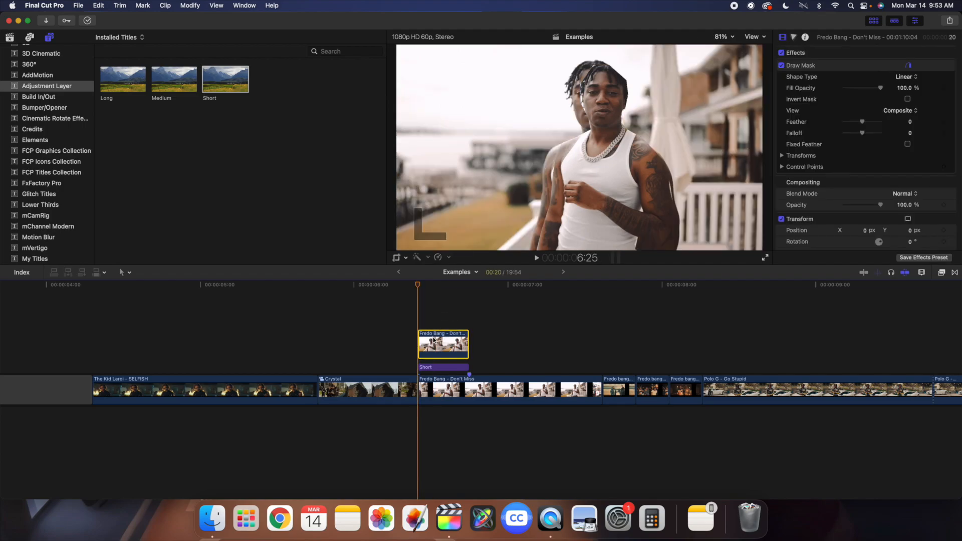
pyautogui.click(724, 36)
pyautogui.click(734, 83)
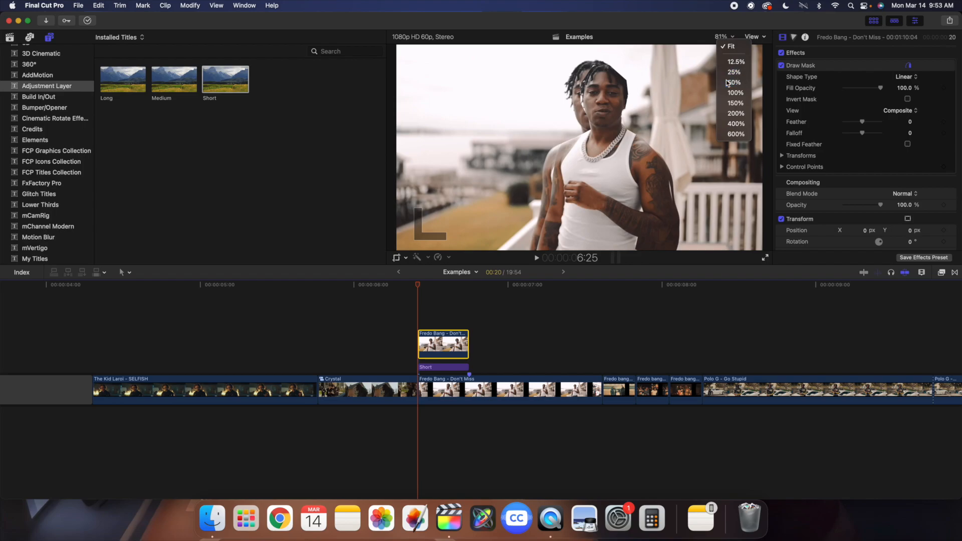
pyautogui.click(442, 336)
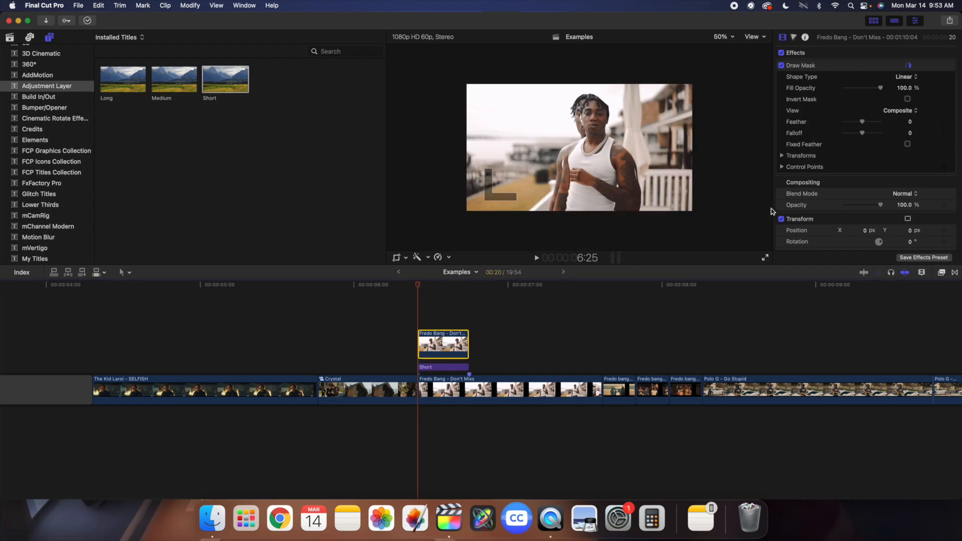
pyautogui.scroll(-2, 844, 226)
pyautogui.moveTo(910, 206); pyautogui.dragTo(910, 248)
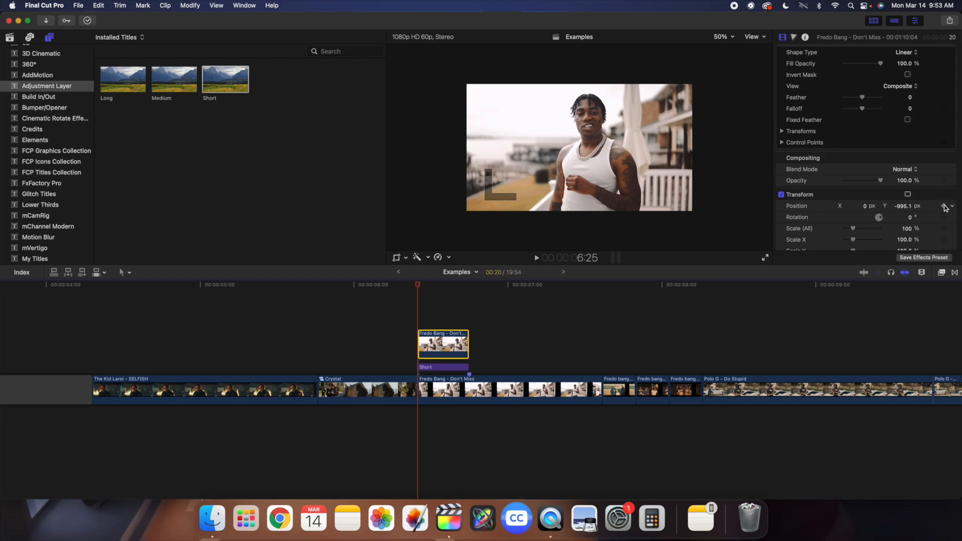
# - Set the masked freeze frame's Position Y to 0 px at 6:45
pyautogui.click(469, 321)
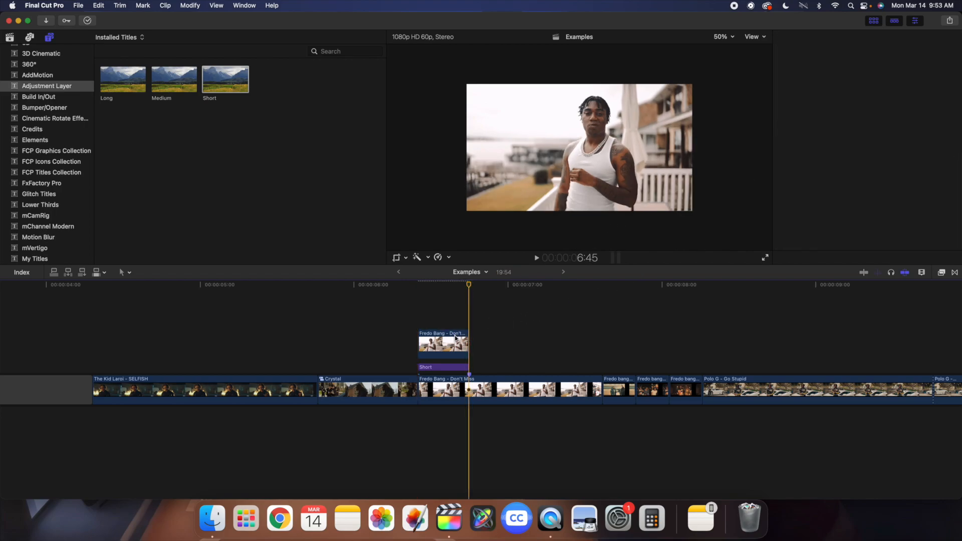
pyautogui.click(456, 339)
pyautogui.click(900, 230)
pyautogui.write('0')
pyautogui.press('Return')
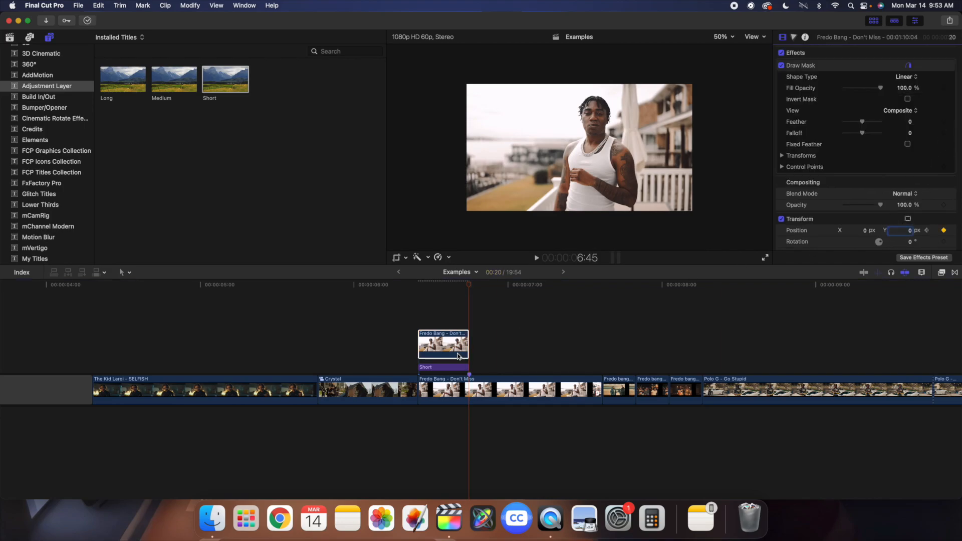
# - Play the Fredo Bang section from its start and from just before it to review the freeze frame rising over the offset background
pyautogui.click(418, 320)
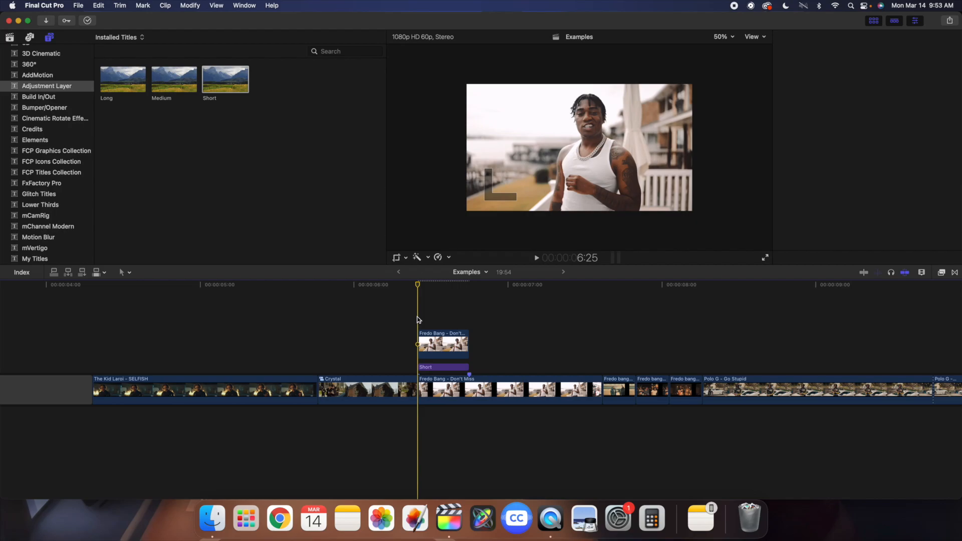
pyautogui.press('space')
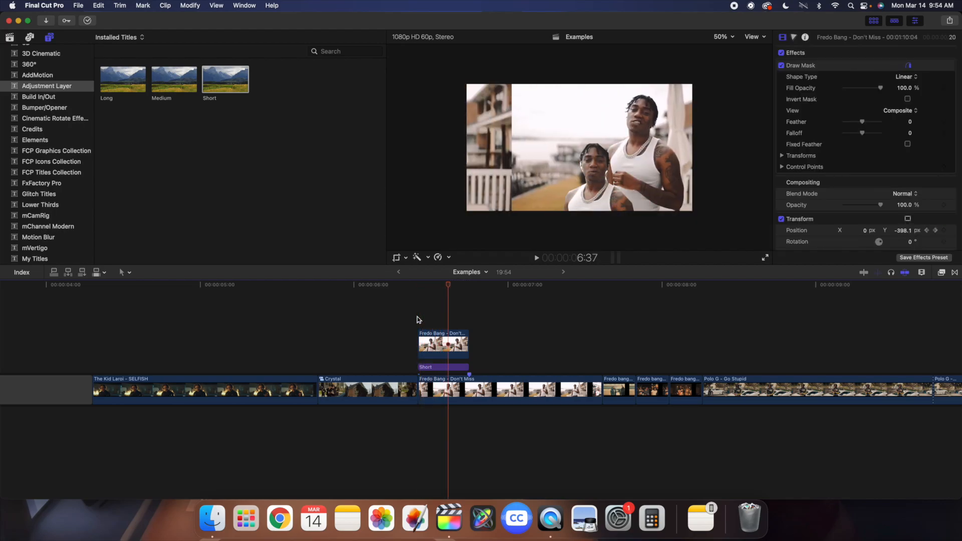
pyautogui.click(419, 319)
pyautogui.press('space')
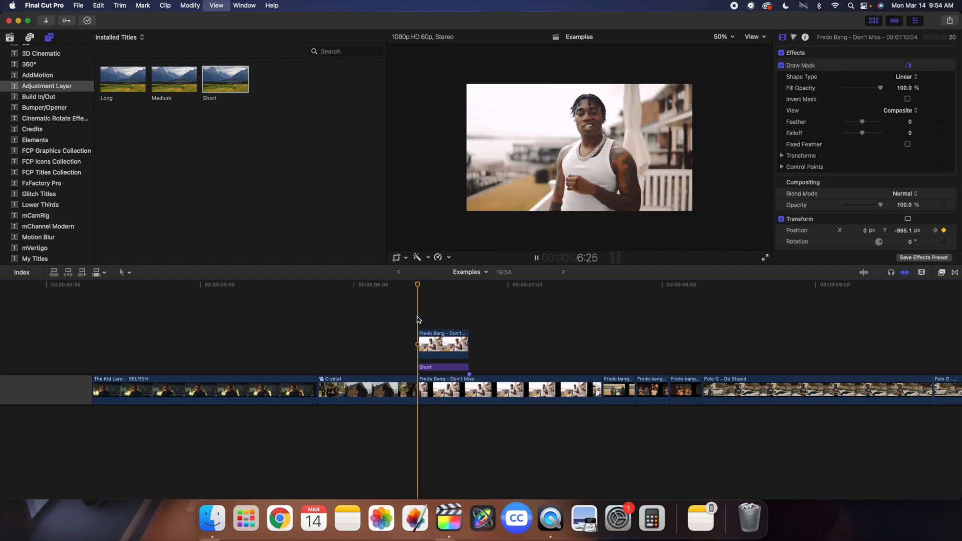
pyautogui.click(399, 320)
pyautogui.click(399, 319)
pyautogui.press('space')
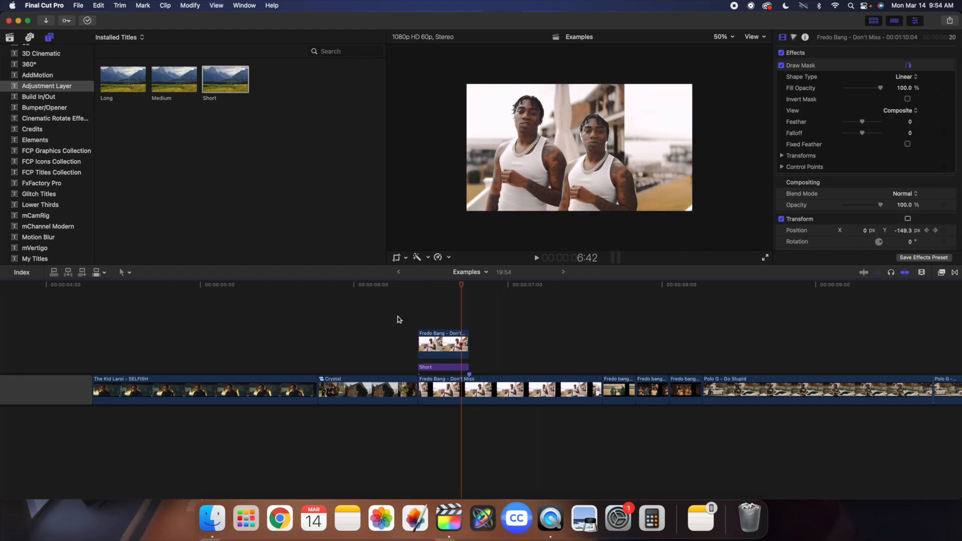
pyautogui.click(723, 36)
pyautogui.click(728, 46)
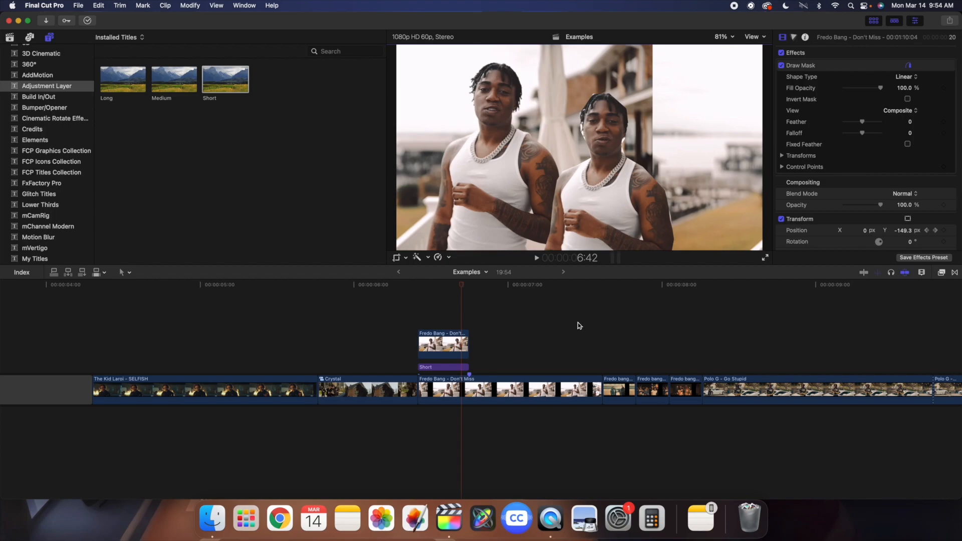
# - Apply the Halftone effect to each of the three short Fredo bang clips before Polo G
pyautogui.hscroll(4, 590, 333)
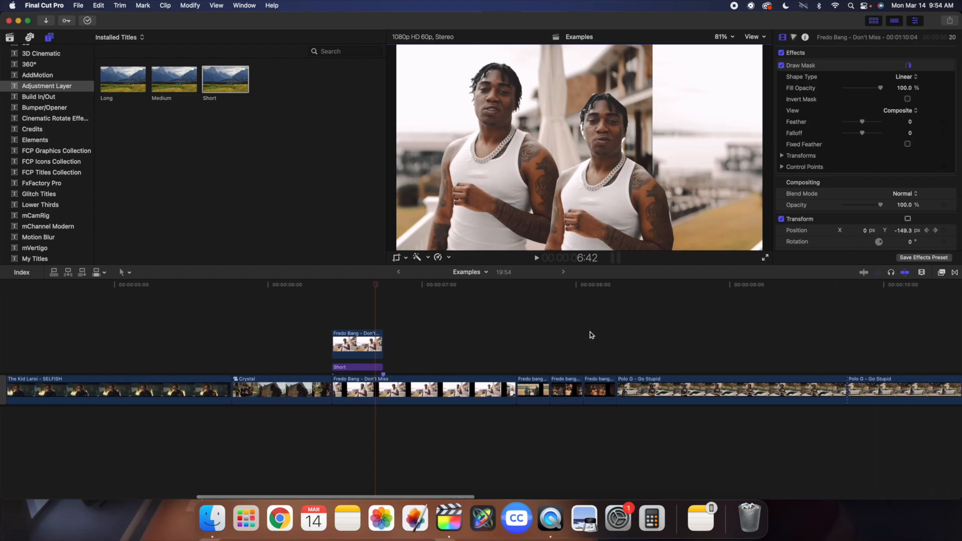
pyautogui.click(525, 336)
pyautogui.click(530, 387)
pyautogui.click(942, 273)
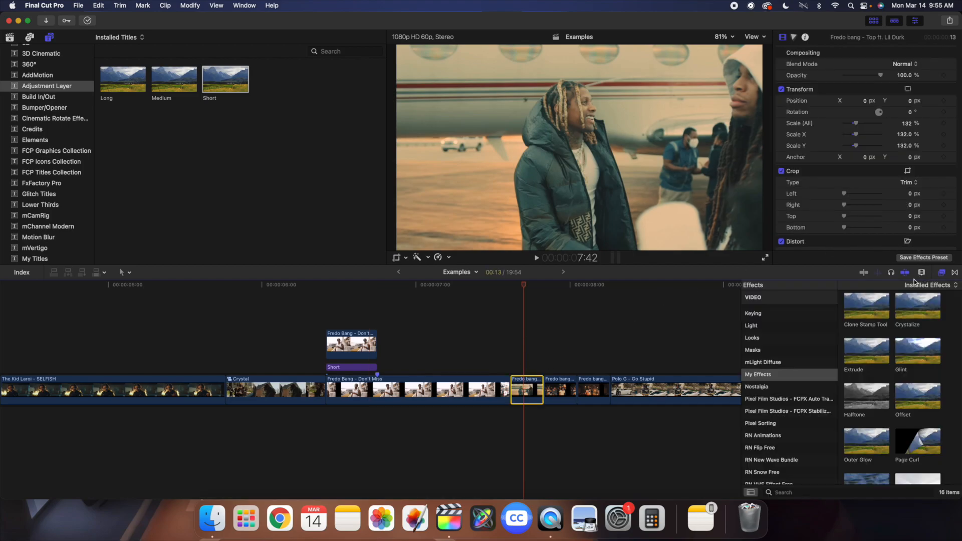
pyautogui.moveTo(857, 394); pyautogui.dragTo(542, 385)
pyautogui.moveTo(856, 394); pyautogui.dragTo(594, 390)
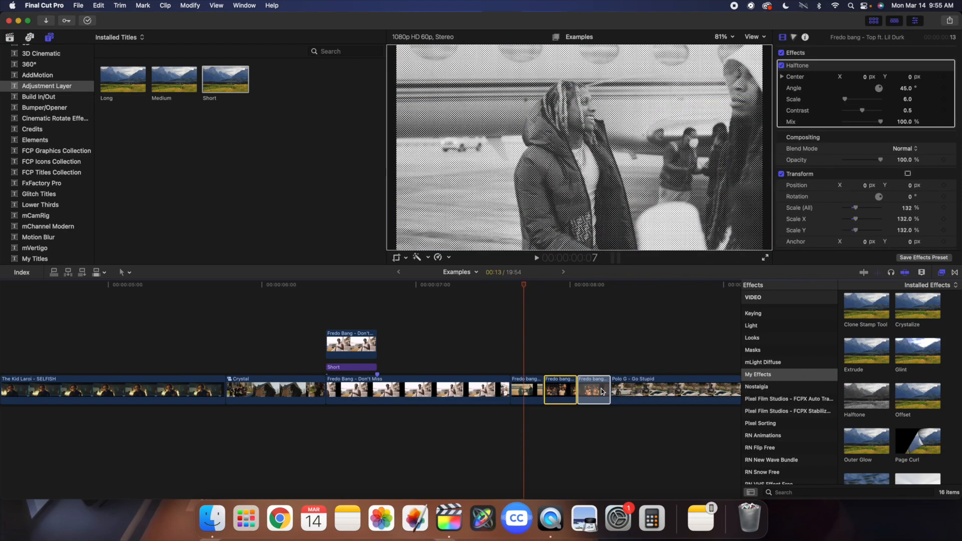
pyautogui.click(942, 272)
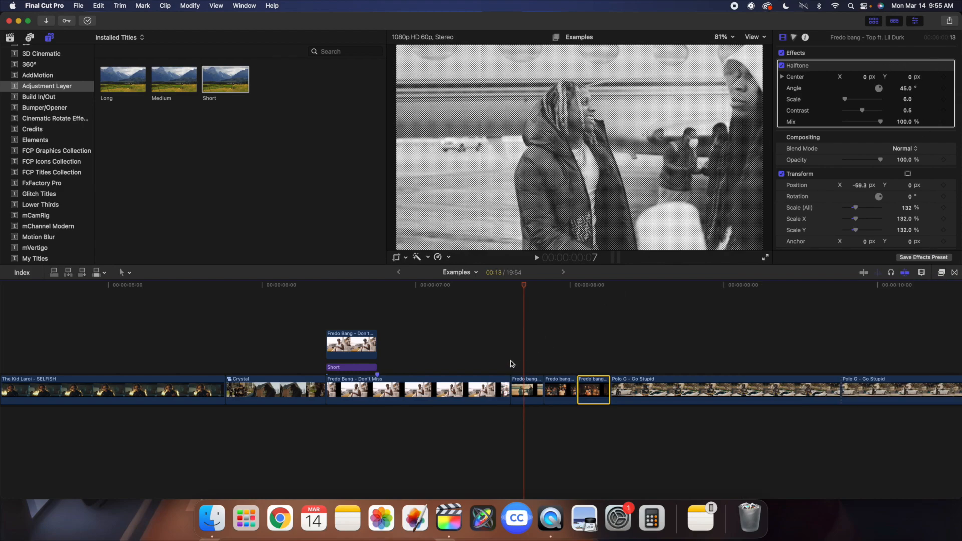
# - Play the three short Fredo bang clips to review the Halftone effect
pyautogui.click(511, 363)
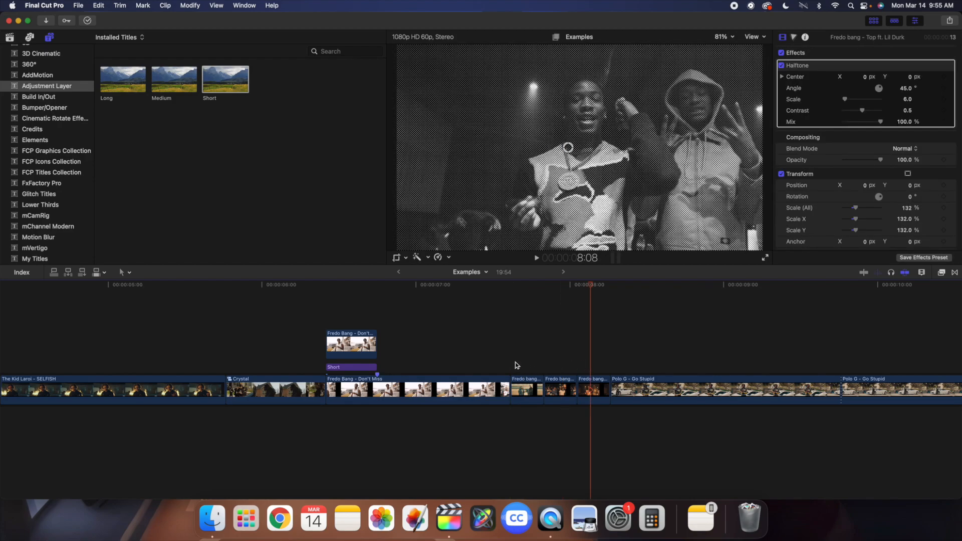
pyautogui.press('space')
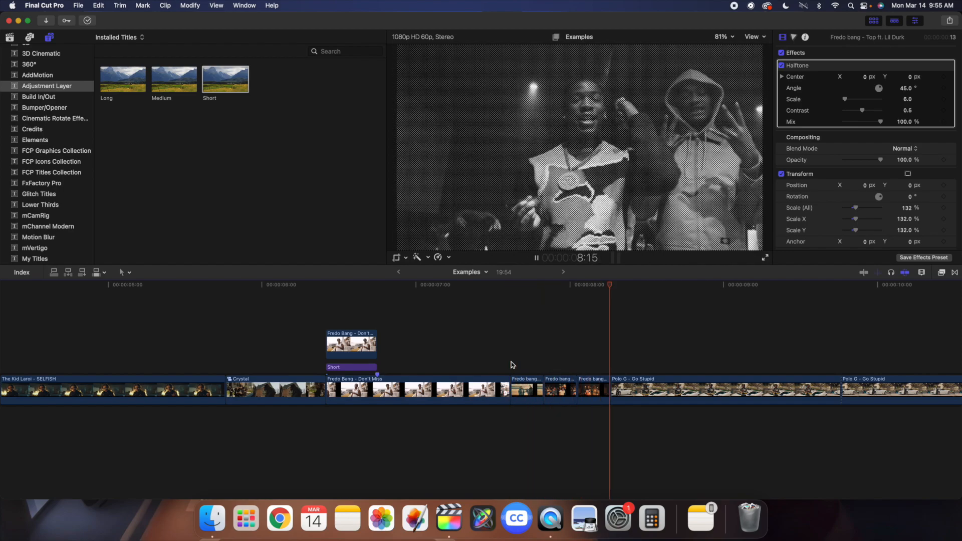
pyautogui.click(530, 362)
pyautogui.press('space')
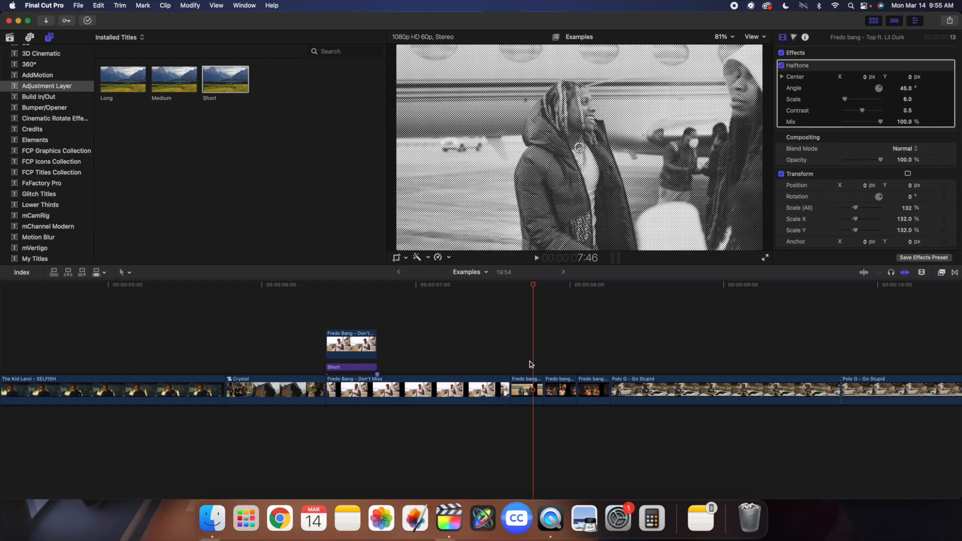
# - Place a Short adjustment layer above the Fredo Bang - Don't Miss clip just after 7:00, with a duration of 6 frames
pyautogui.moveTo(225, 79); pyautogui.dragTo(423, 348)
pyautogui.hotkey('ctrl', 'd')
pyautogui.write('6')
pyautogui.press('Return')
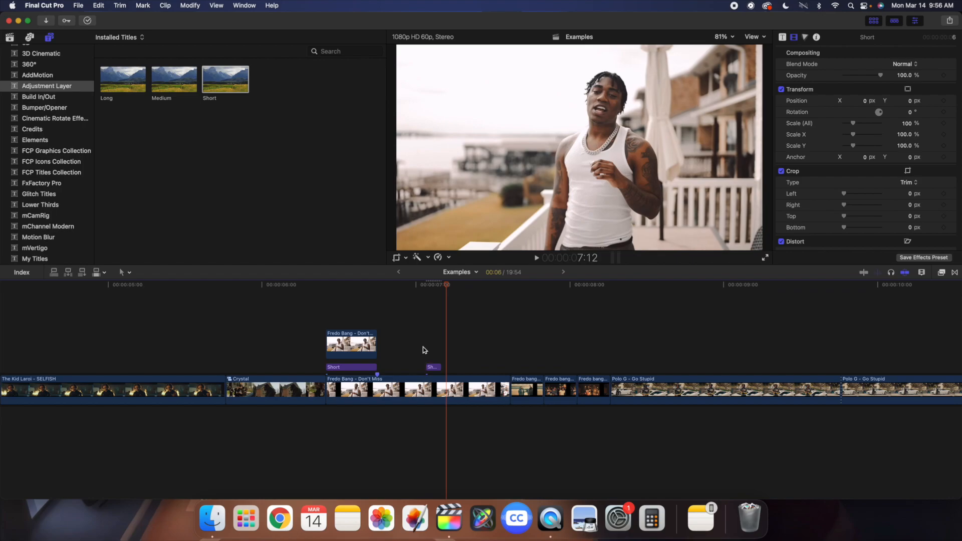
# - Add a Color Board to the new Short adjustment layer and set an Exposure keyframe on its first frame at 7:04
pyautogui.click(423, 347)
pyautogui.press('super+equal')
pyautogui.press('super+equal')
pyautogui.press('super+equal')
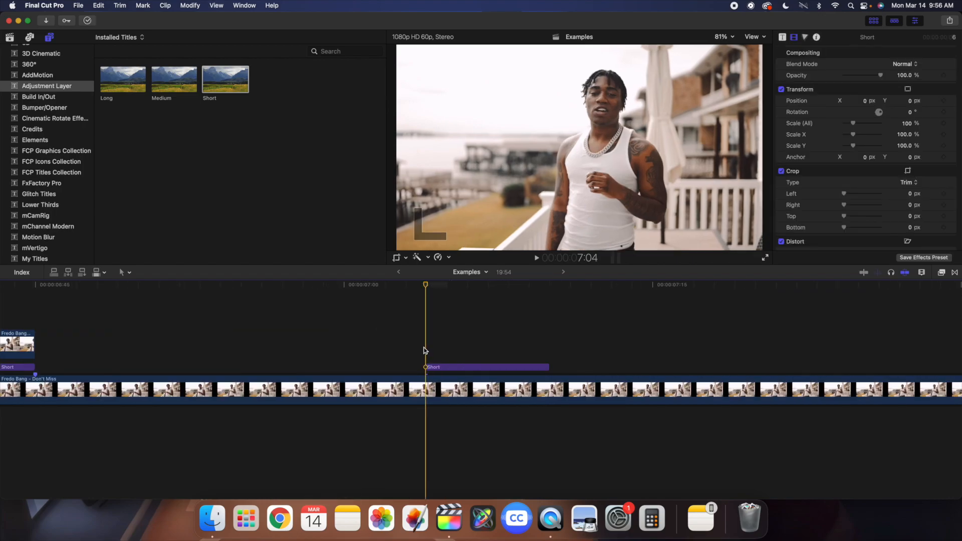
pyautogui.click(440, 368)
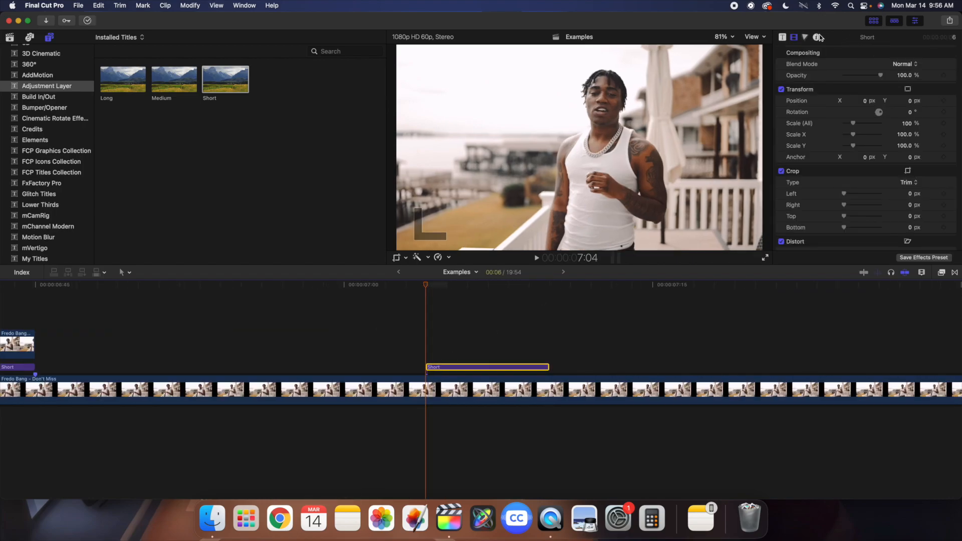
pyautogui.click(805, 37)
pyautogui.click(817, 53)
pyautogui.click(822, 73)
pyautogui.click(511, 370)
pyautogui.click(904, 69)
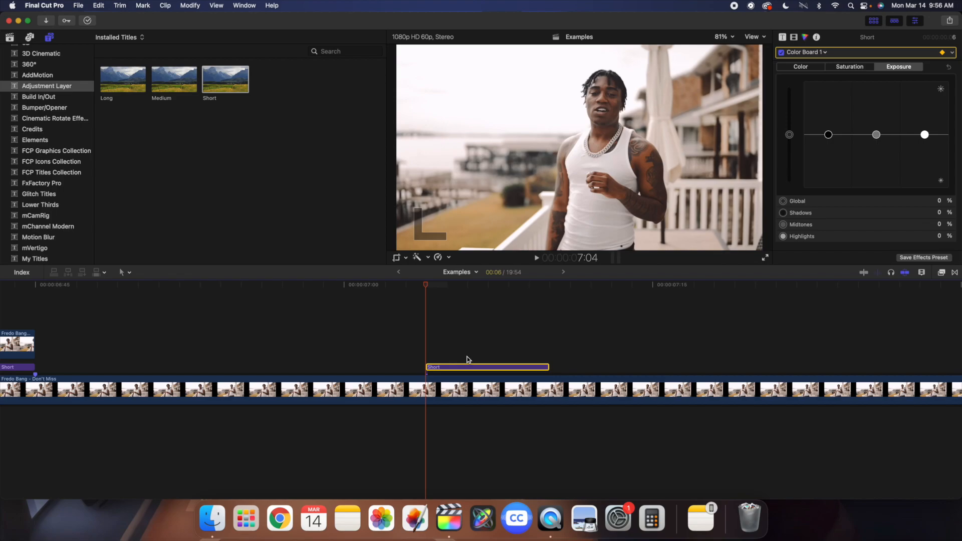
# - At 7:07, three frames into the Short adjustment layer, set its exposure Highlights to 100% and Global to 90%
pyautogui.press('Right')
pyautogui.press('Right')
pyautogui.press('Right')
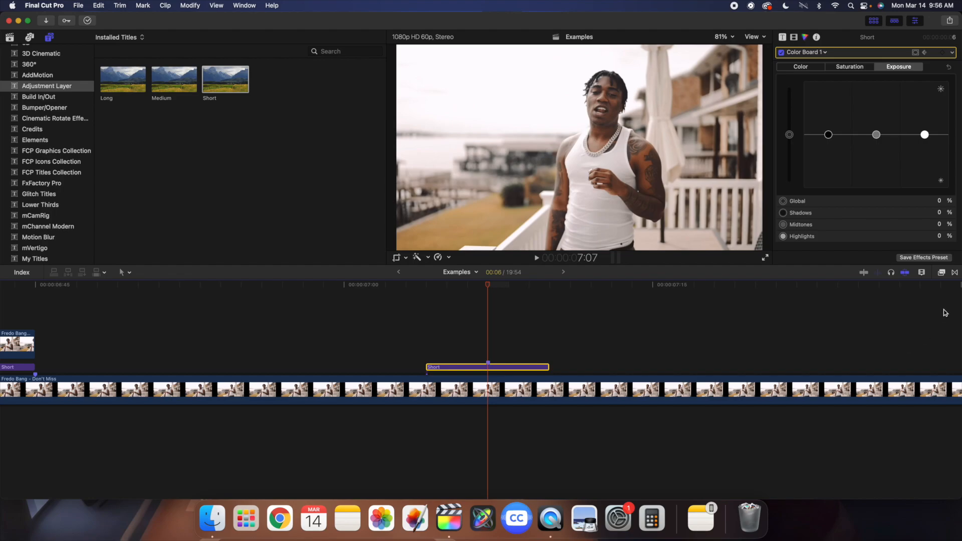
pyautogui.click(940, 235)
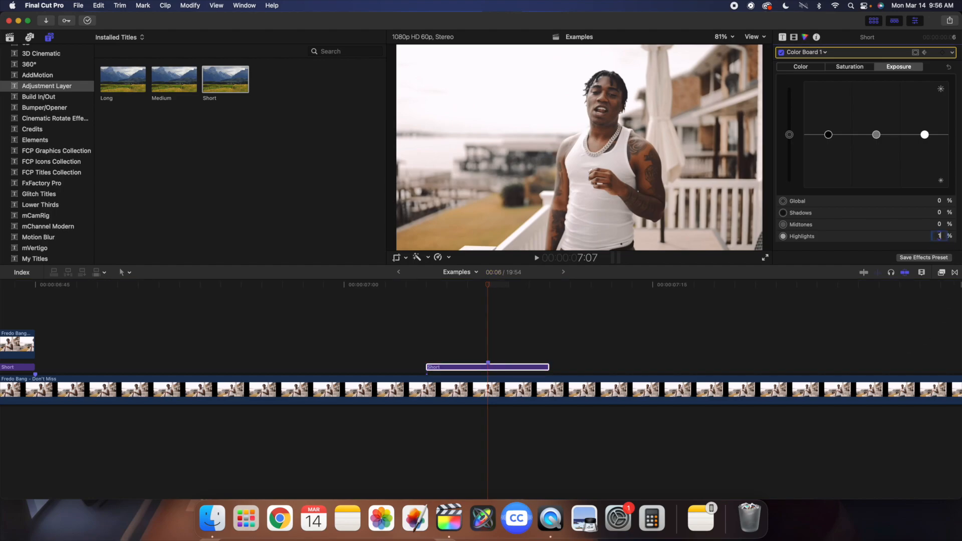
pyautogui.press('Return')
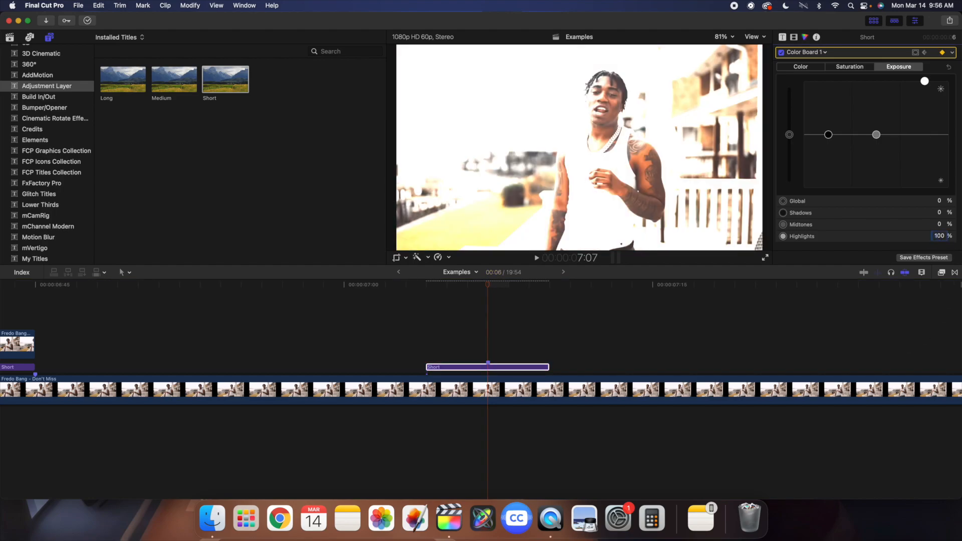
pyautogui.click(940, 201)
pyautogui.write('90')
pyautogui.press('Return')
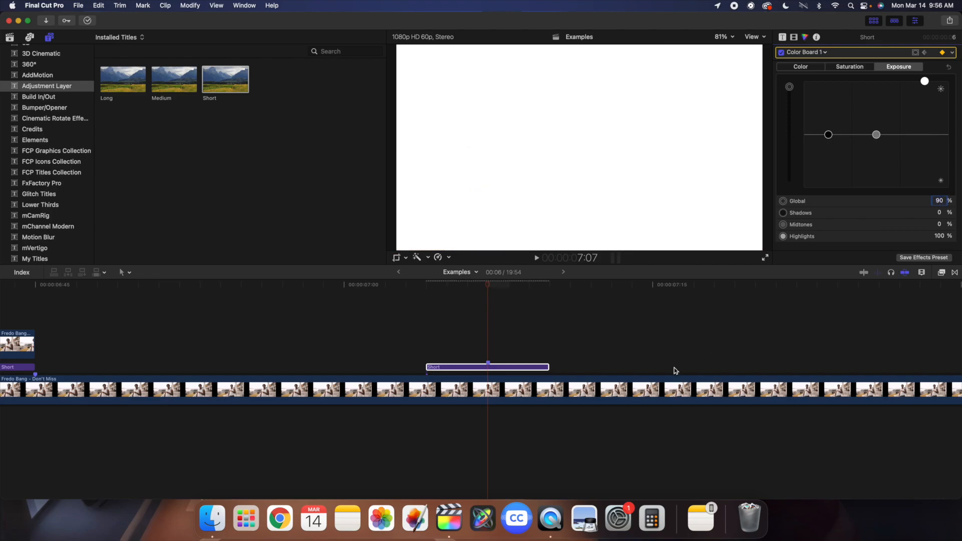
# - At the adjustment layer's end, 7:10, set the exposure Global and Highlights to 0%, and play the flash from its start
pyautogui.click(502, 367)
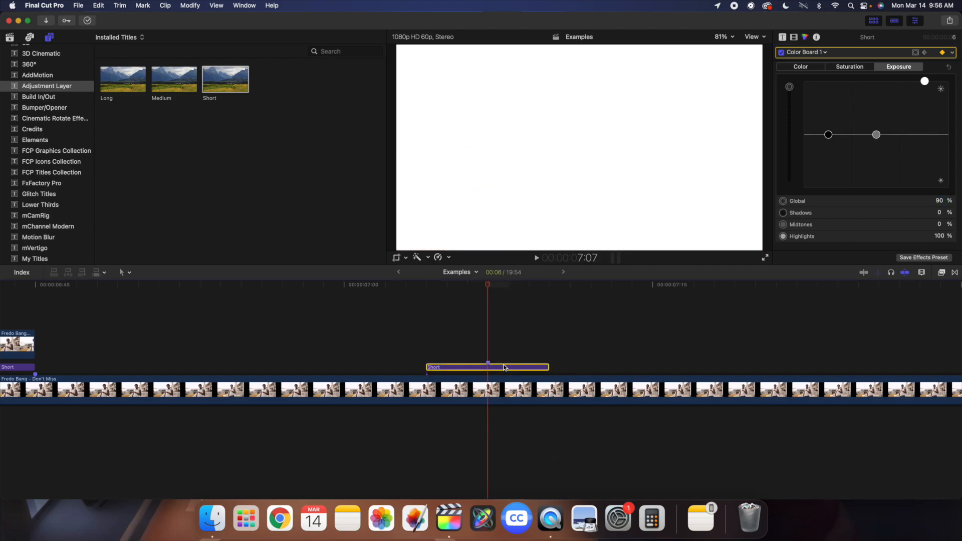
pyautogui.press('Right')
pyautogui.press('Right')
pyautogui.press('Right')
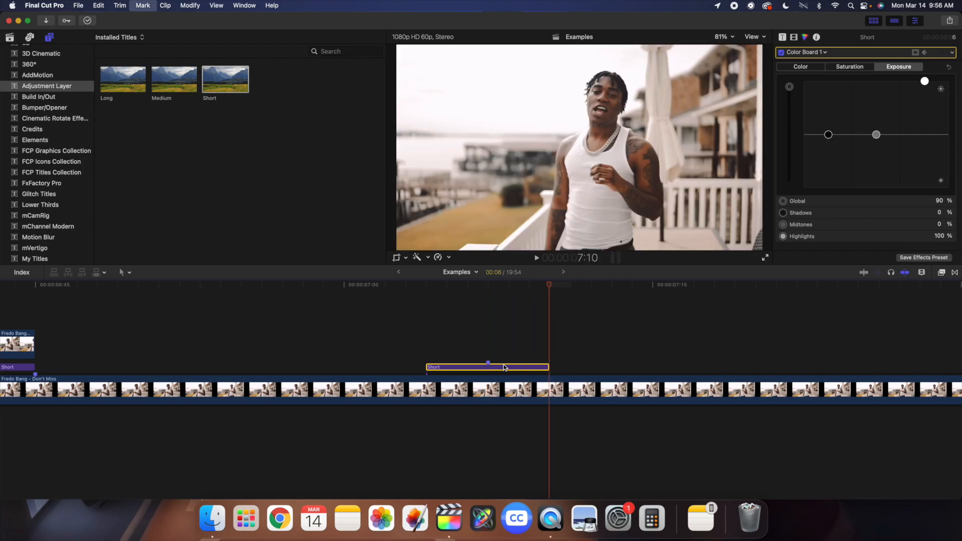
pyautogui.click(938, 200)
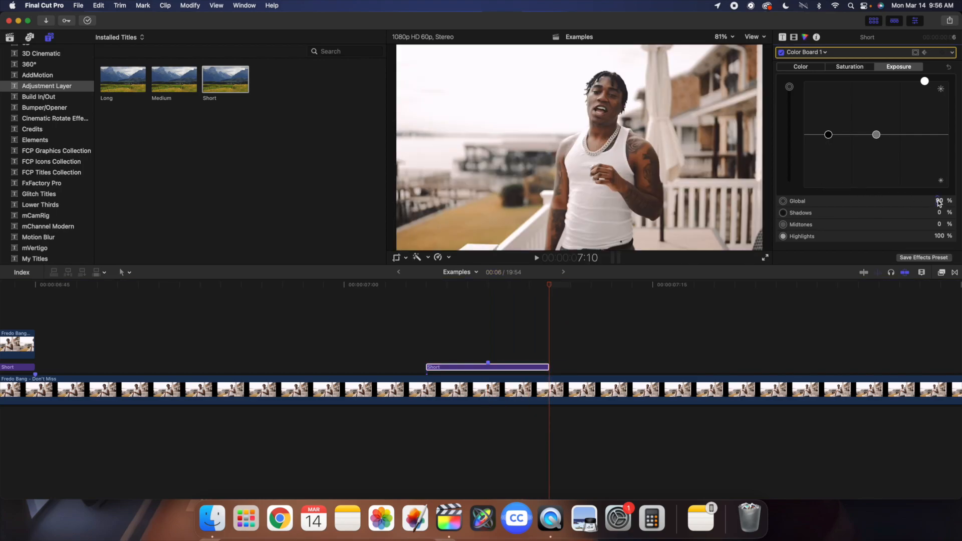
pyautogui.write('0')
pyautogui.press('Return')
pyautogui.click(939, 236)
pyautogui.write('0')
pyautogui.press('Return')
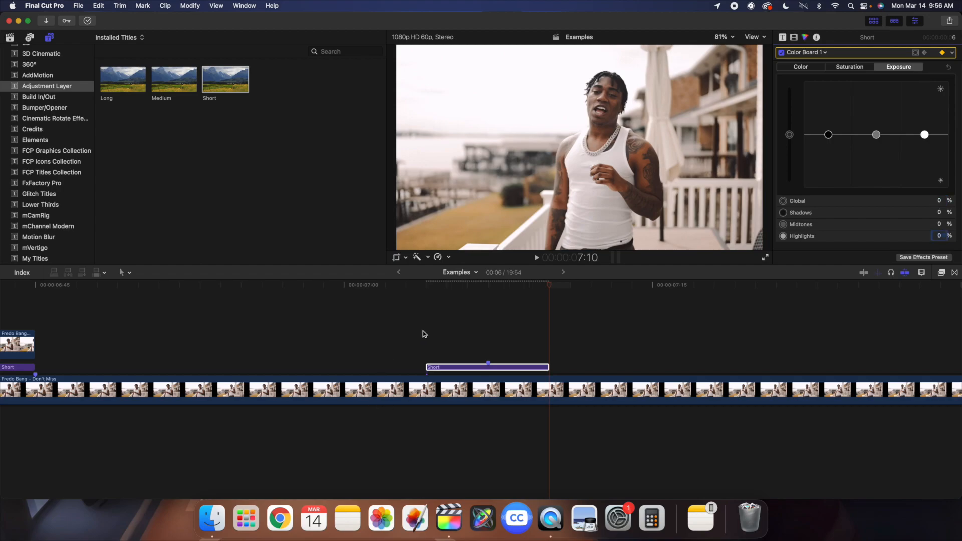
pyautogui.click(423, 330)
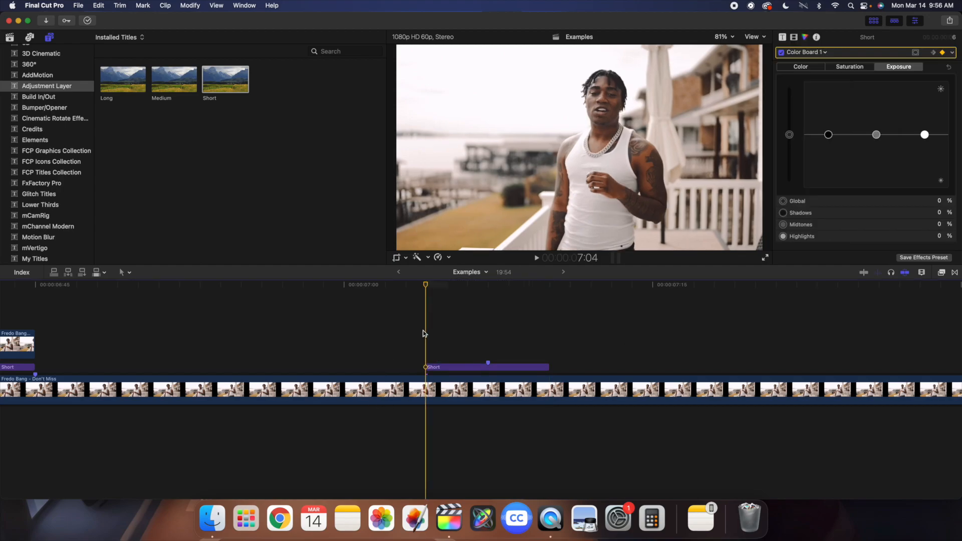
pyautogui.press('space')
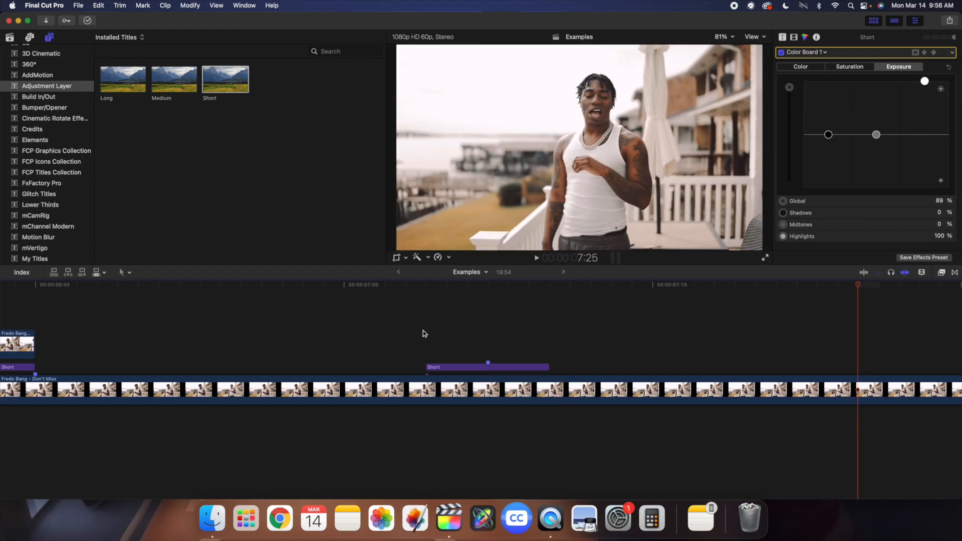
# - Move the 6-frame flash adjustment layer over the cut between Fredo Bang - Don't Miss and the first Top ft. Lil Durk clip
pyautogui.press('super+minus')
pyautogui.press('super+minus')
pyautogui.hscroll(5, 599, 359)
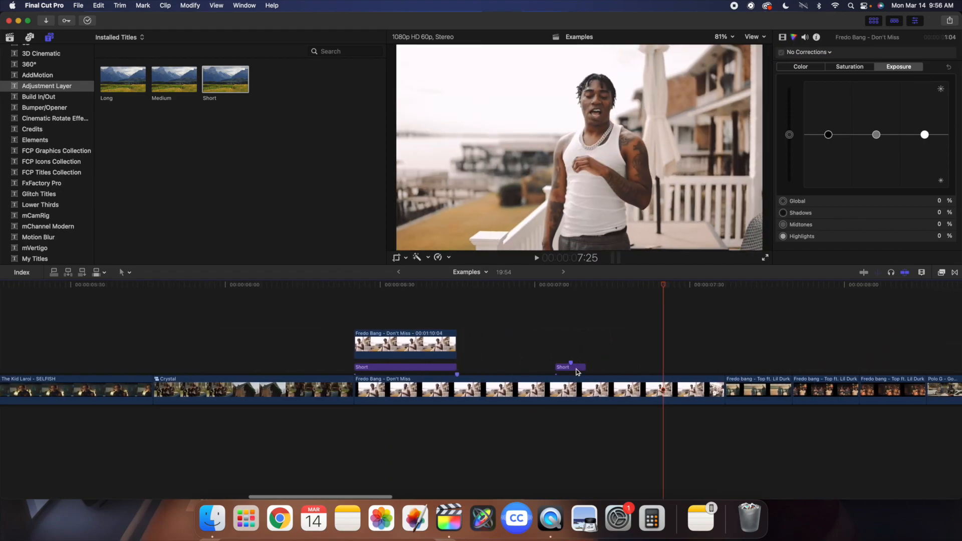
pyautogui.hscroll(3, 575, 373)
pyautogui.moveTo(454, 370); pyautogui.dragTo(627, 371)
pyautogui.hscroll(3, 630, 376)
pyautogui.hscroll(3, 580, 371)
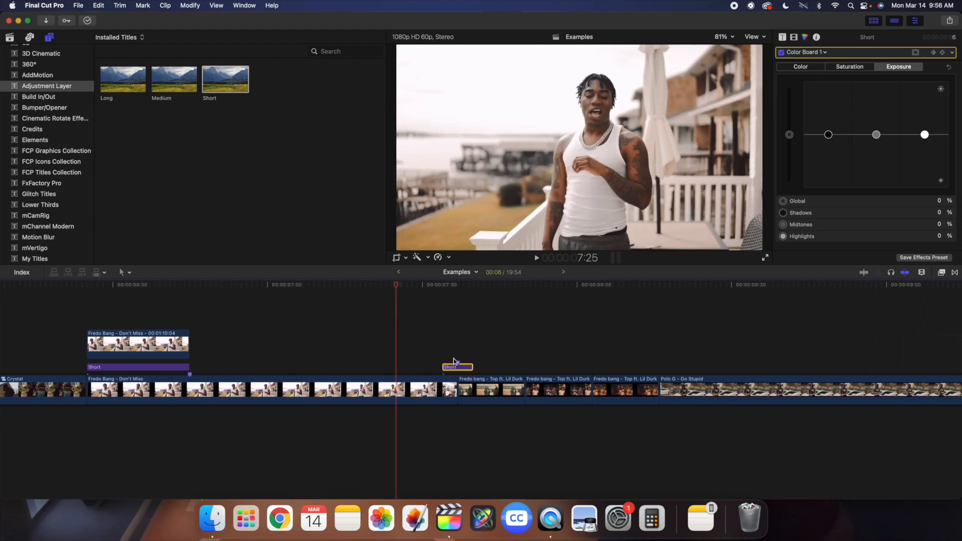
# - Play from 7:11 across the cut to review the white flash transition
pyautogui.click(327, 355)
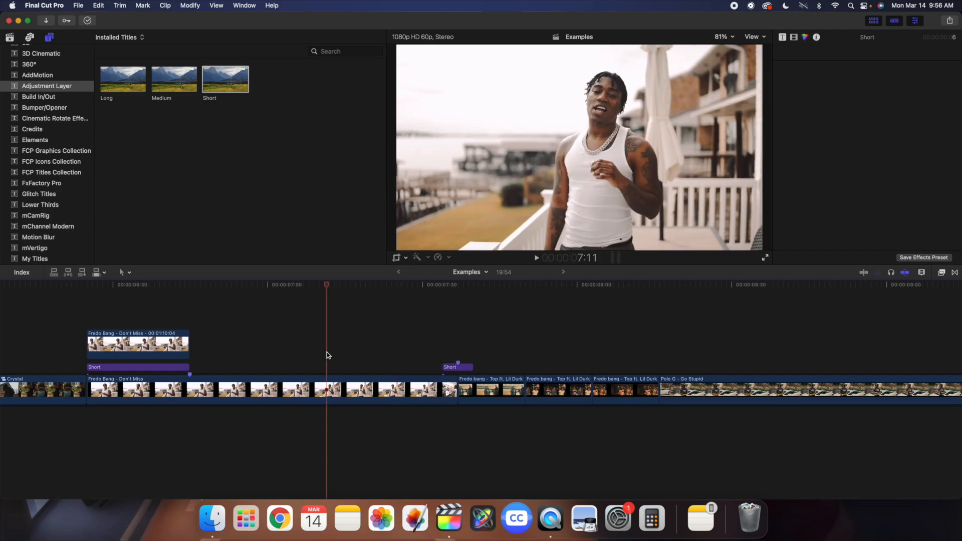
pyautogui.press('space')
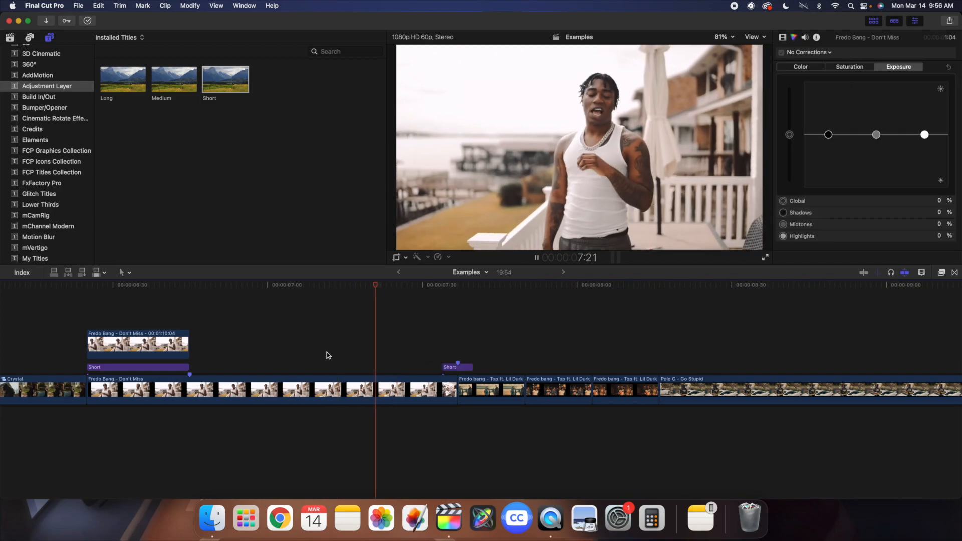
pyautogui.press('space')
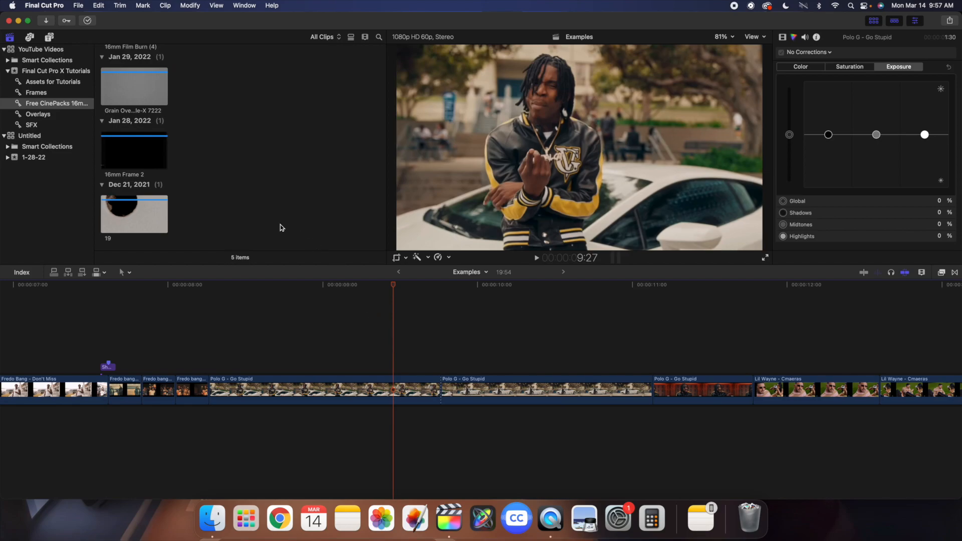
pyautogui.click(129, 151)
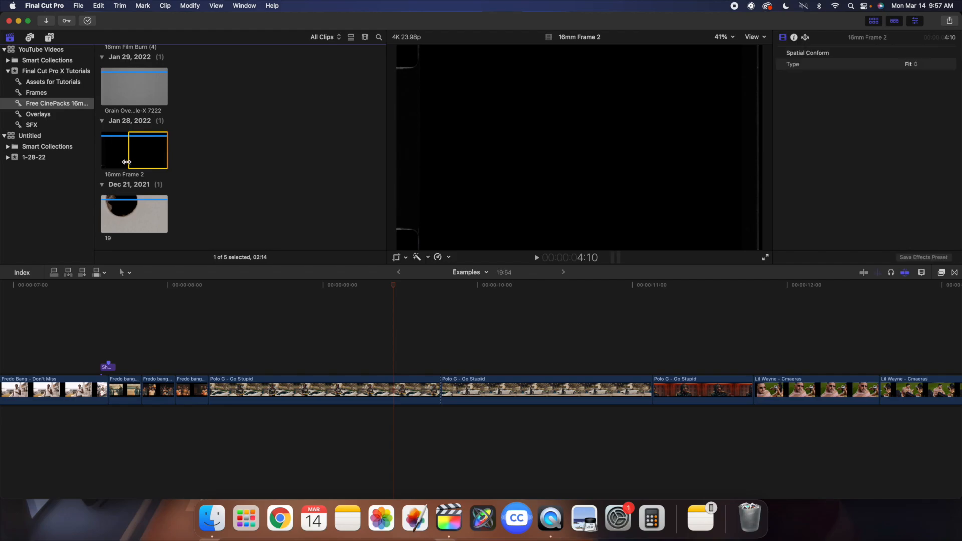
pyautogui.moveTo(127, 159); pyautogui.dragTo(325, 332)
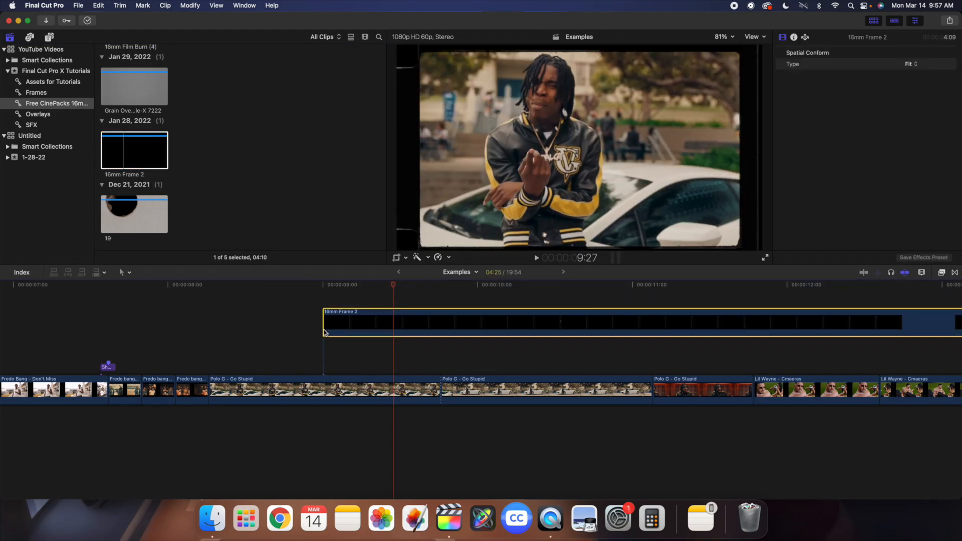
pyautogui.press('Delete')
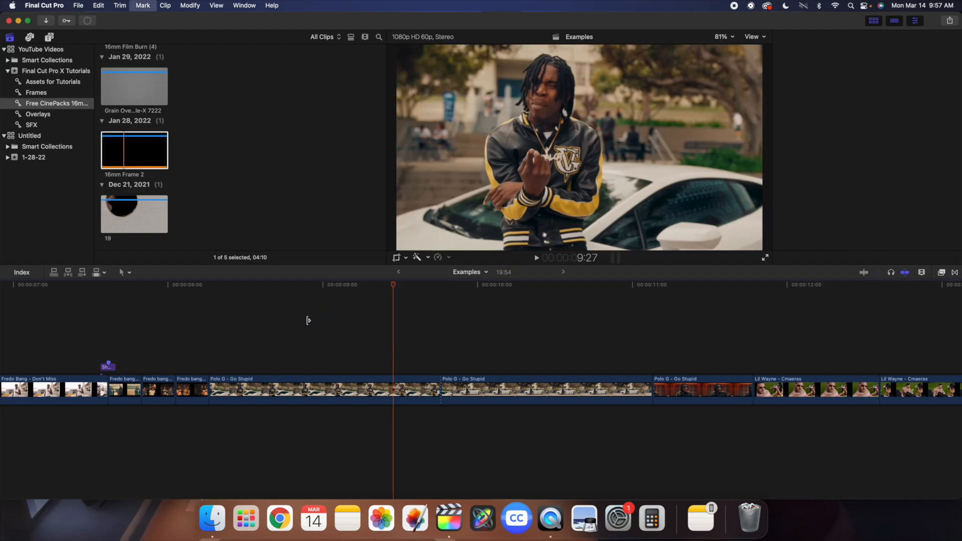
# - Place the 16mm Film Burn (4) clip at 9:27 above the cut between the first two Polo G - Go Stupid clips
pyautogui.scroll(5, 236, 226)
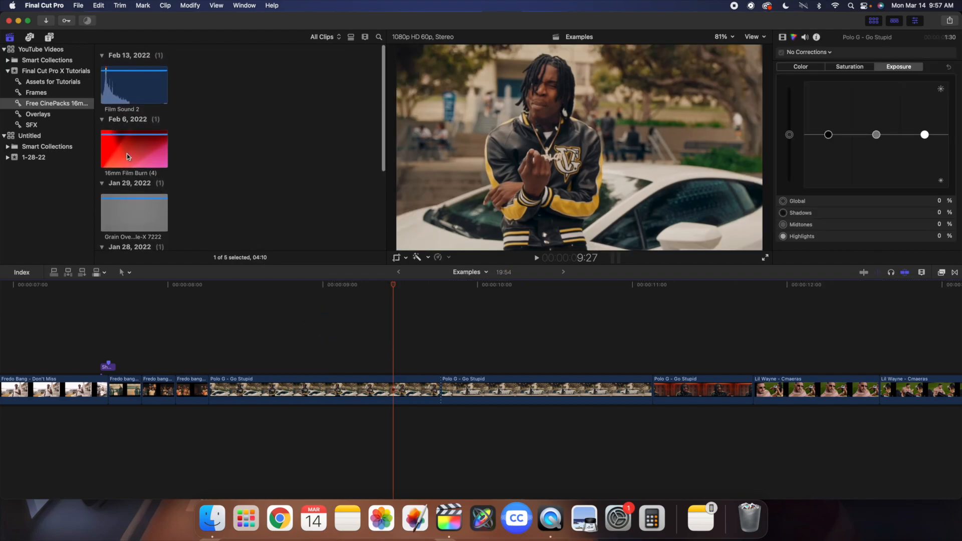
pyautogui.click(127, 150)
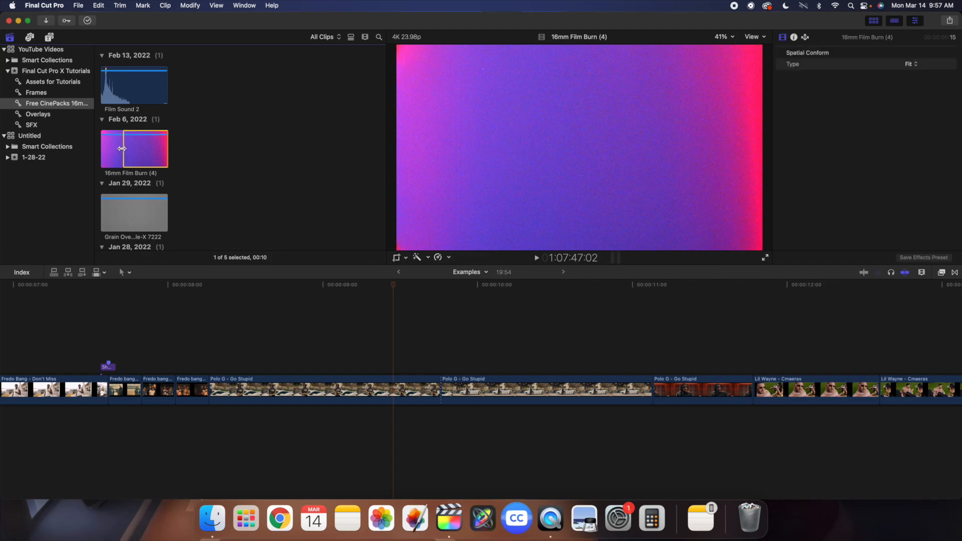
pyautogui.moveTo(137, 151)
pyautogui.mouseDown()
pyautogui.moveTo(294, 307)
pyautogui.moveTo(367, 346)
pyautogui.moveTo(413, 350)
pyautogui.moveTo(394, 346)
pyautogui.mouseUp()
pyautogui.press('super+6')
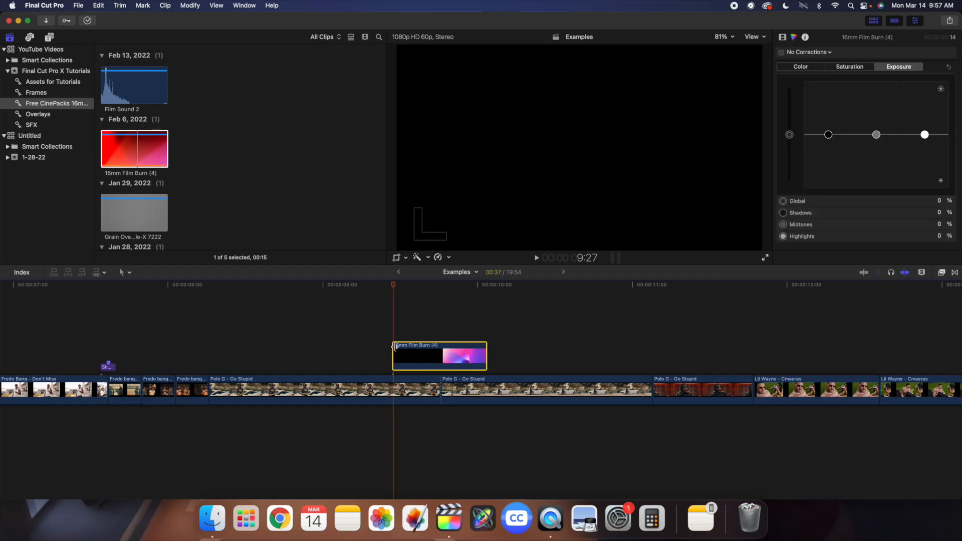
# - Set the blend mode of the 16mm Film Burn (4) clip to Screen
pyautogui.click(428, 332)
pyautogui.click(435, 357)
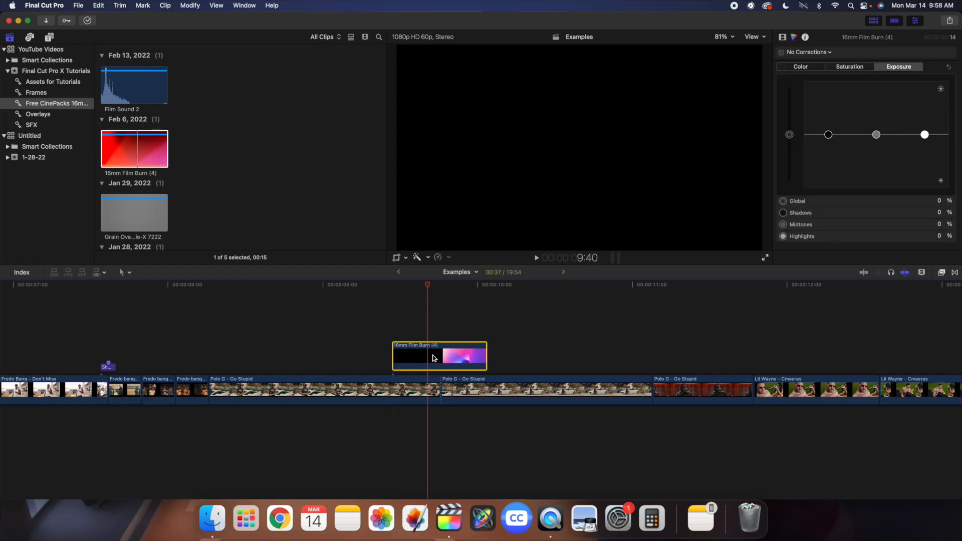
pyautogui.click(782, 37)
pyautogui.click(913, 64)
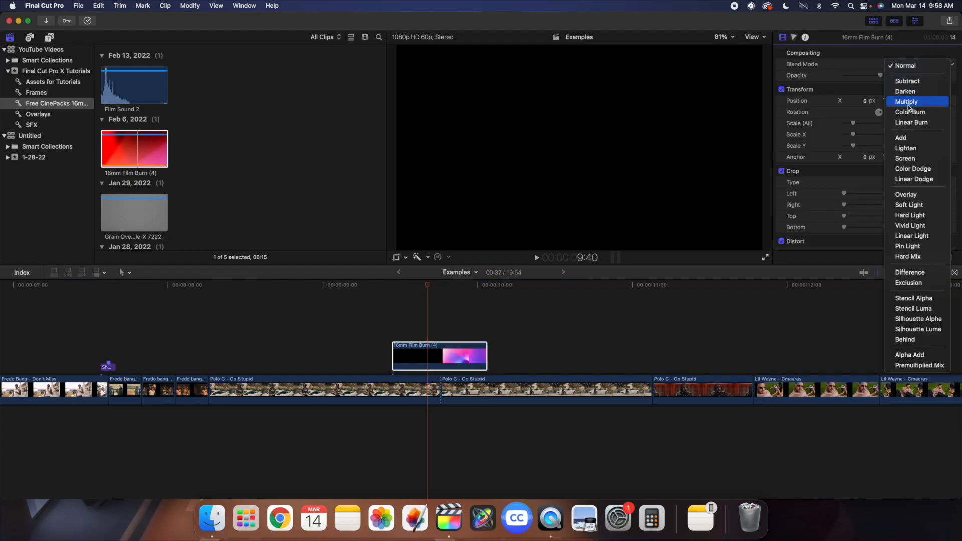
pyautogui.click(906, 158)
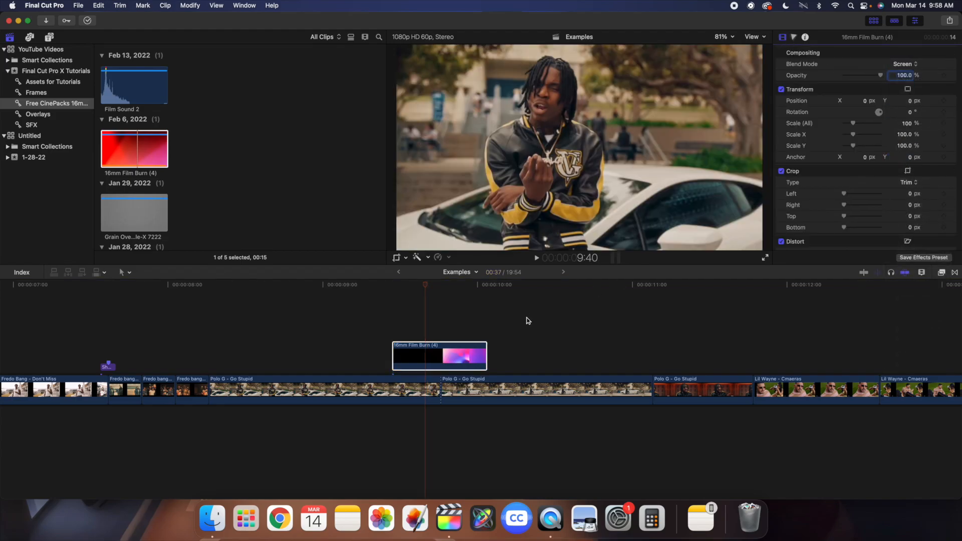
# - Play the 16mm Film Burn (4) section over the Polo G cut to review the burn transition
pyautogui.click(392, 329)
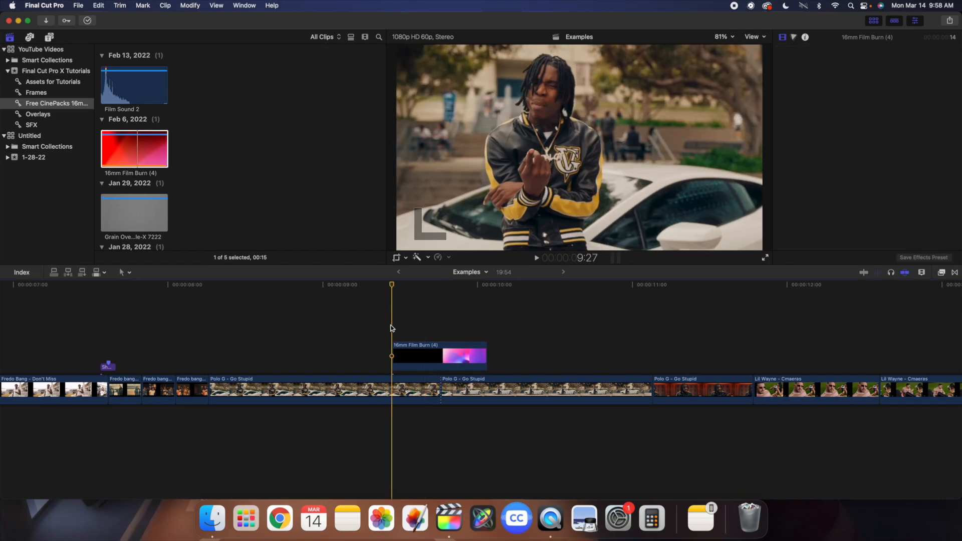
pyautogui.press('space')
pyautogui.click(392, 329)
pyautogui.click(437, 350)
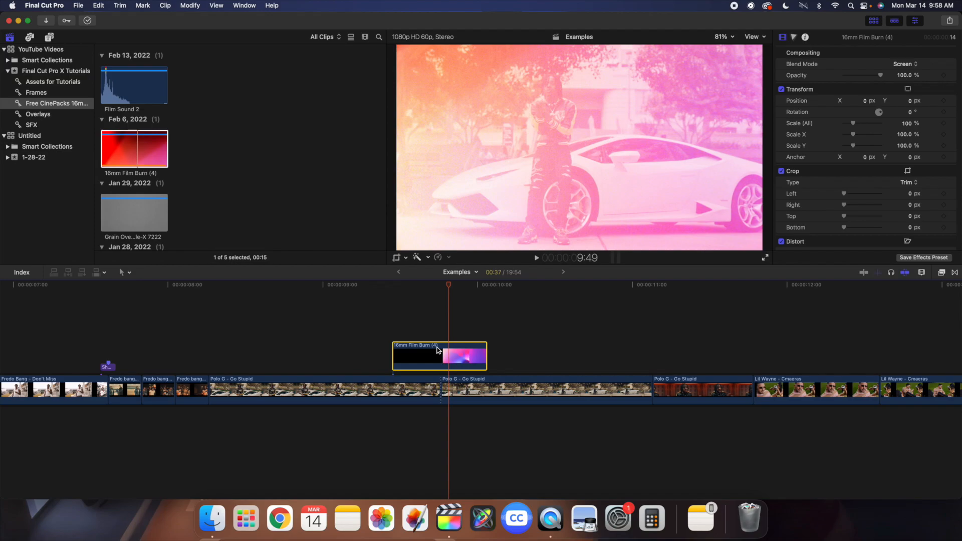
pyautogui.click(344, 334)
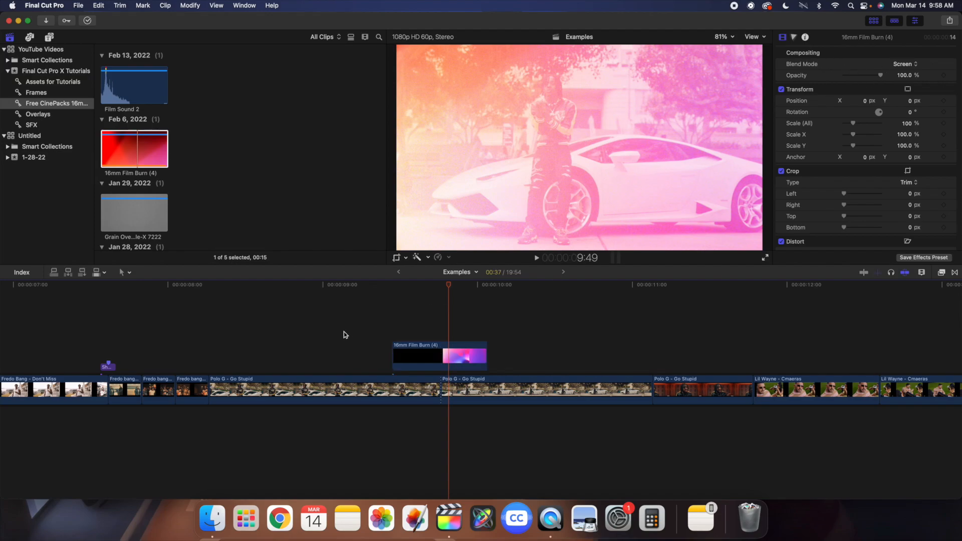
pyautogui.press('space')
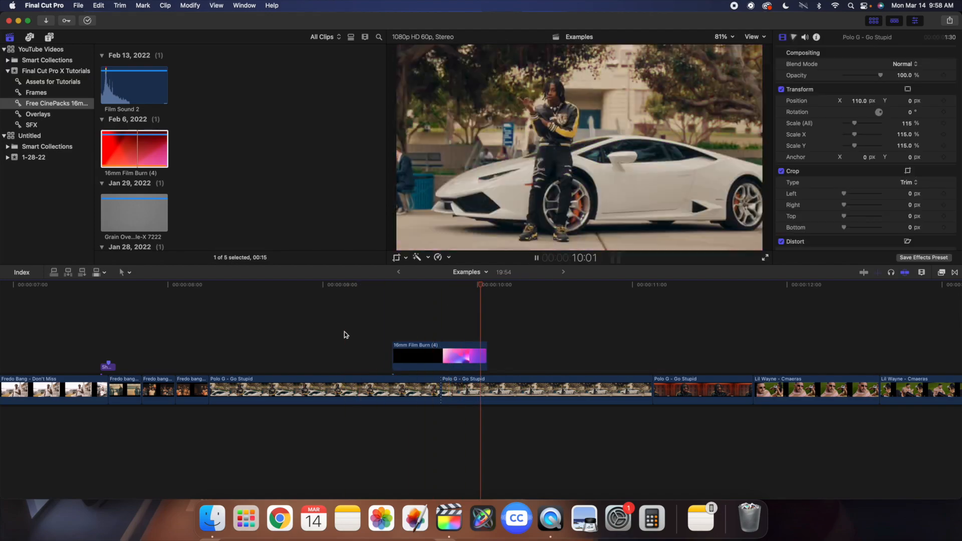
pyautogui.press('space')
# - Place the 19 clip above the third Polo G - Go Stupid clip at 11:18 and play that section from the cut at 11:08
pyautogui.hscroll(3, 345, 332)
pyautogui.scroll(-3, 292, 200)
pyautogui.scroll(-2, 292, 199)
pyautogui.moveTo(128, 211); pyautogui.dragTo(534, 342)
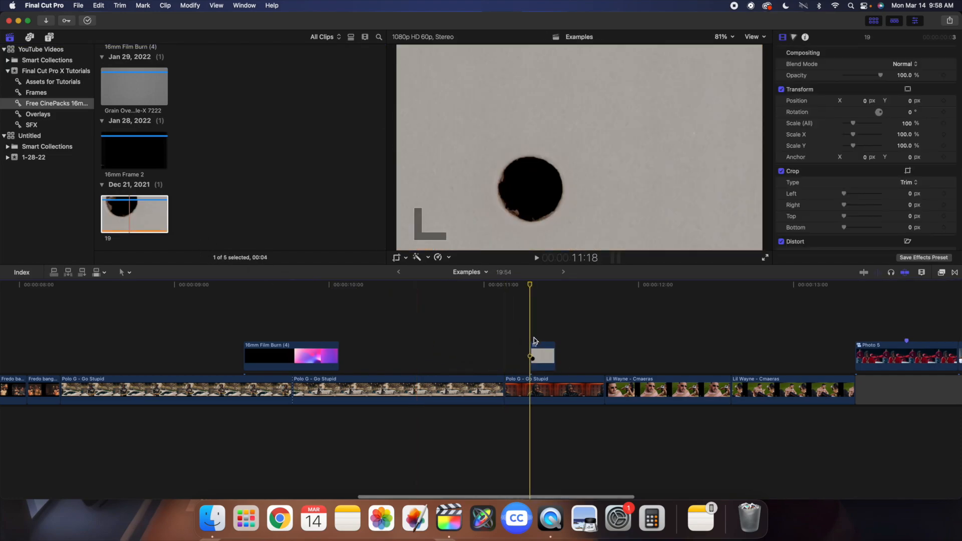
pyautogui.hscroll(3, 532, 340)
pyautogui.click(440, 337)
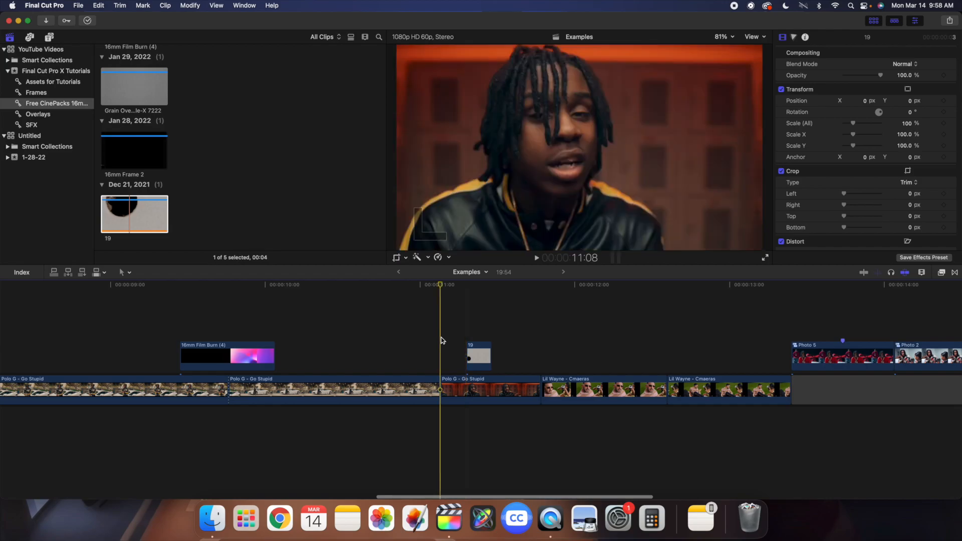
pyautogui.press('space')
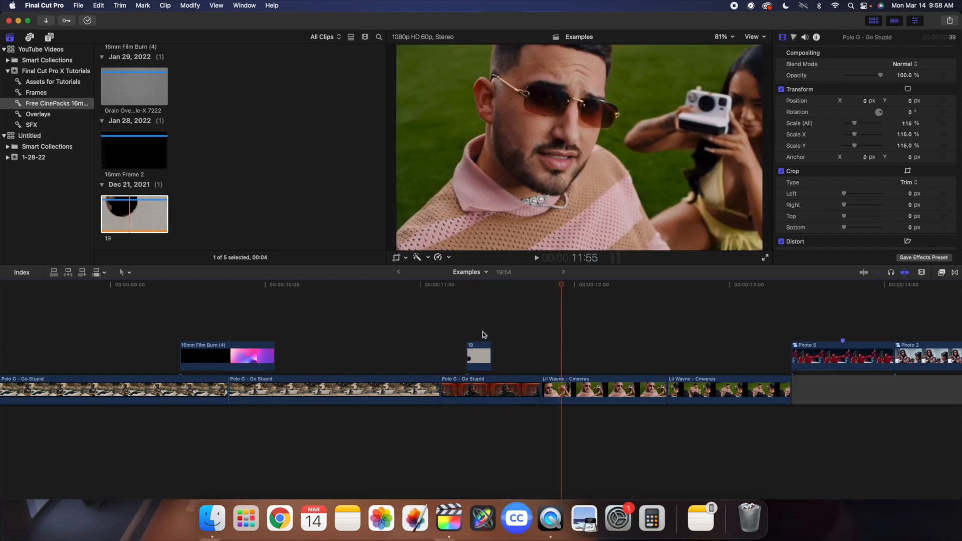
# - Set the blend mode of the 19 clip to Difference and play that section from the cut at 11:08
pyautogui.click(474, 333)
pyautogui.click(477, 347)
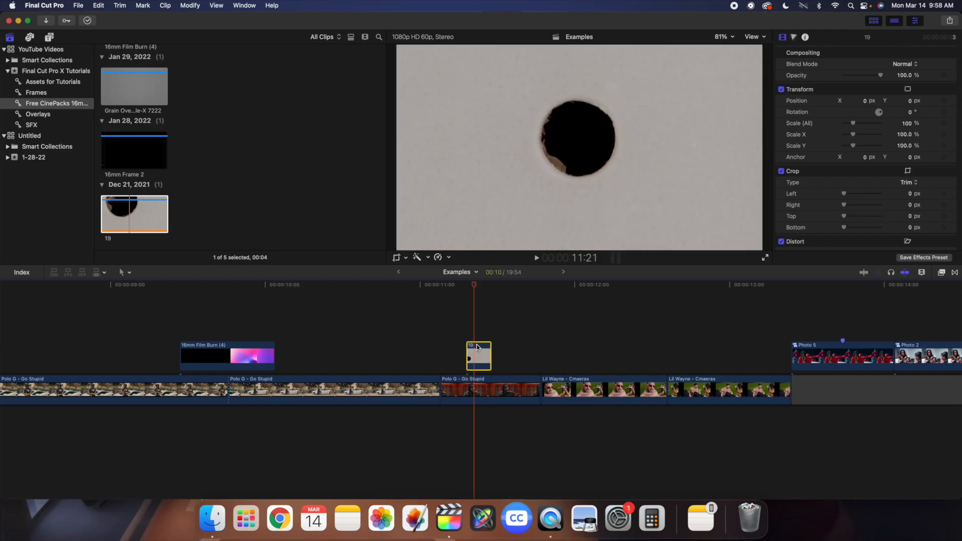
pyautogui.click(906, 64)
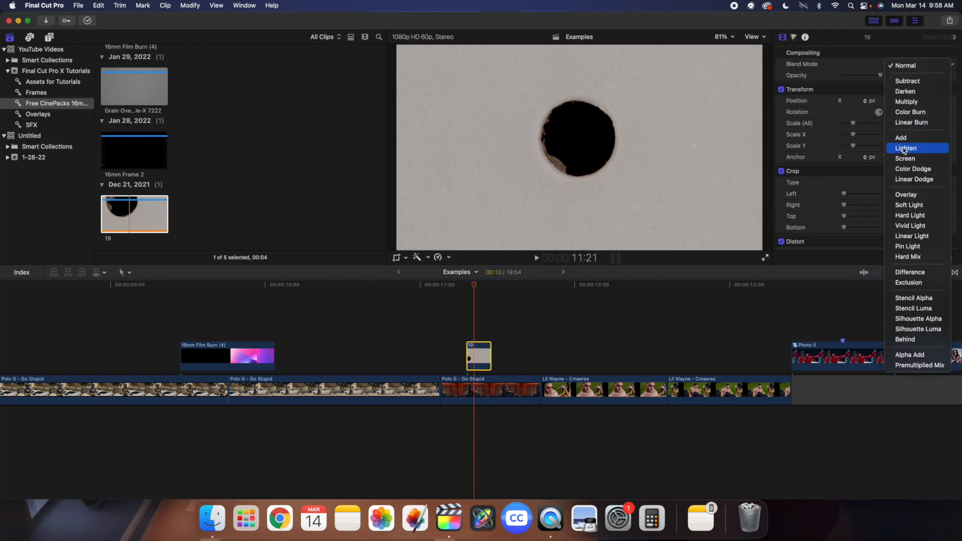
pyautogui.click(907, 272)
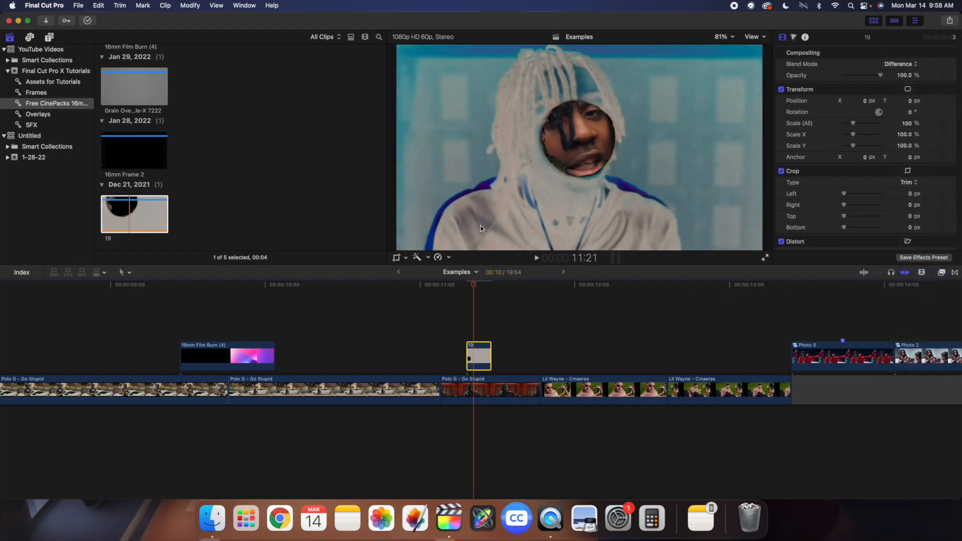
pyautogui.click(445, 343)
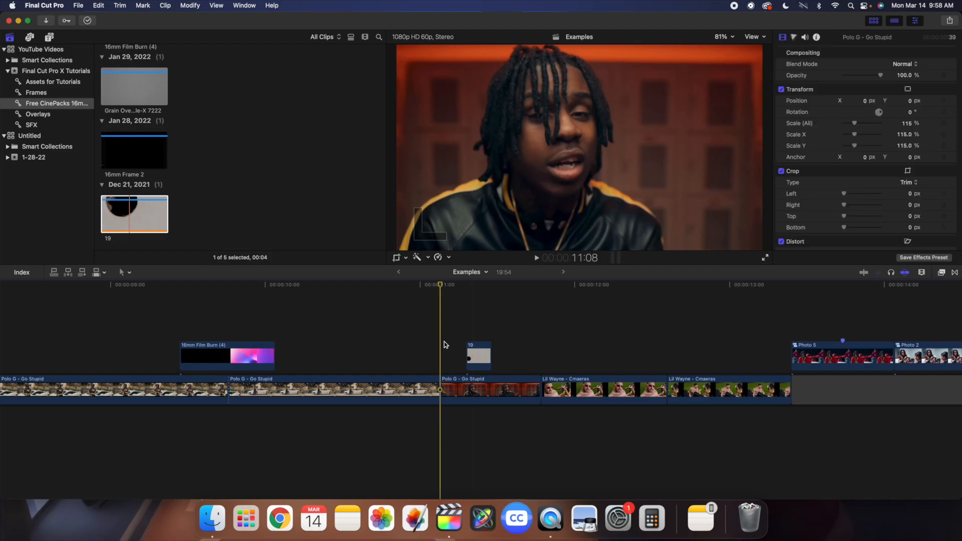
pyautogui.press('space')
pyautogui.press('/')
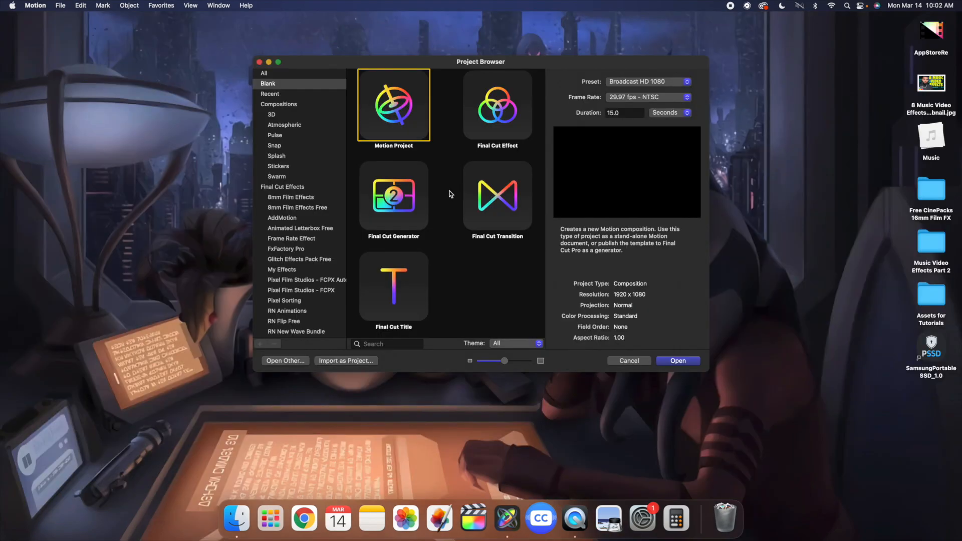
# - Create a blank Final Cut Transition project at 60 fps with a duration of 15 frames
pyautogui.click(483, 212)
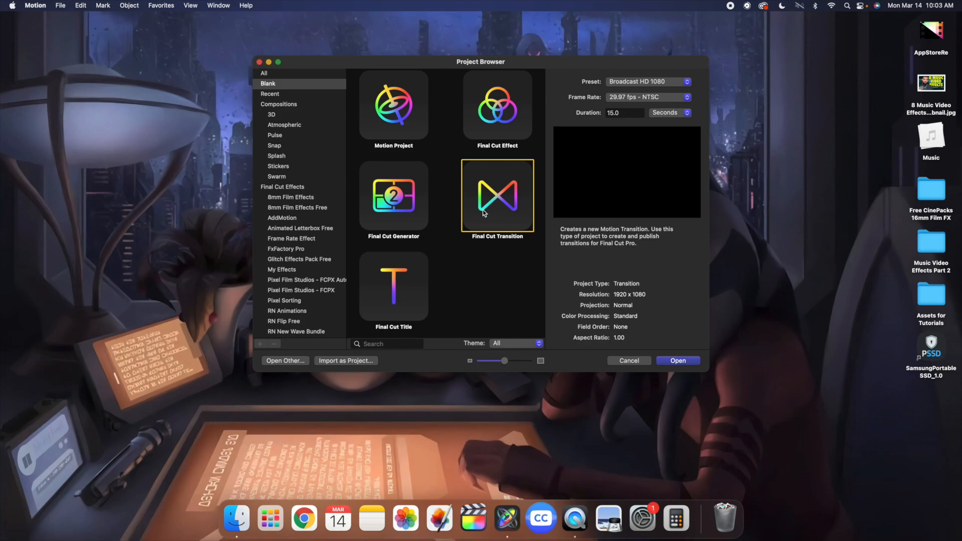
pyautogui.click(679, 117)
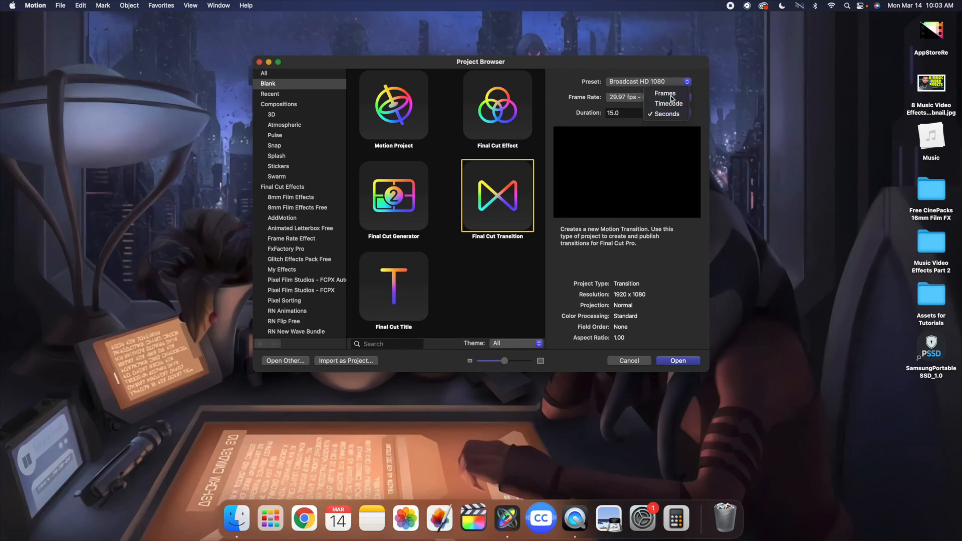
pyautogui.click(672, 102)
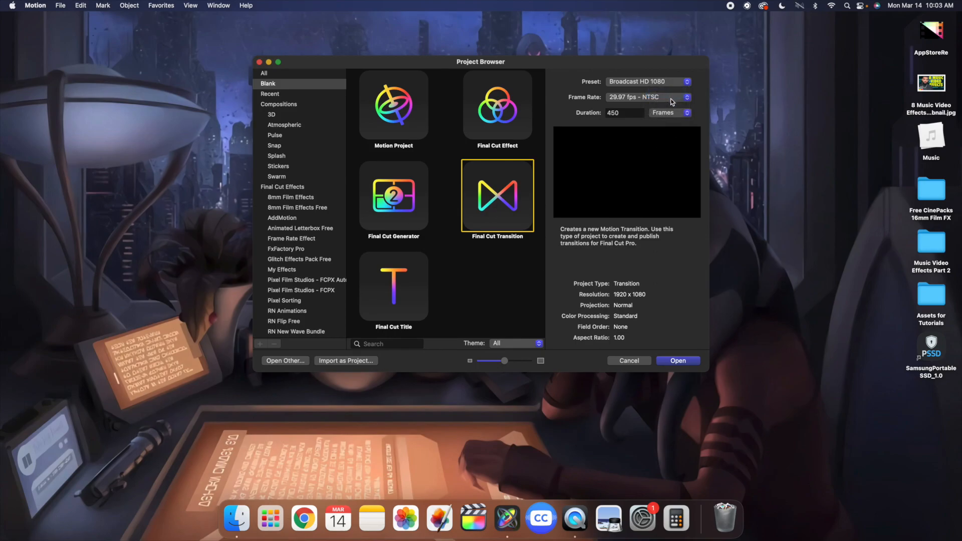
pyautogui.click(631, 100)
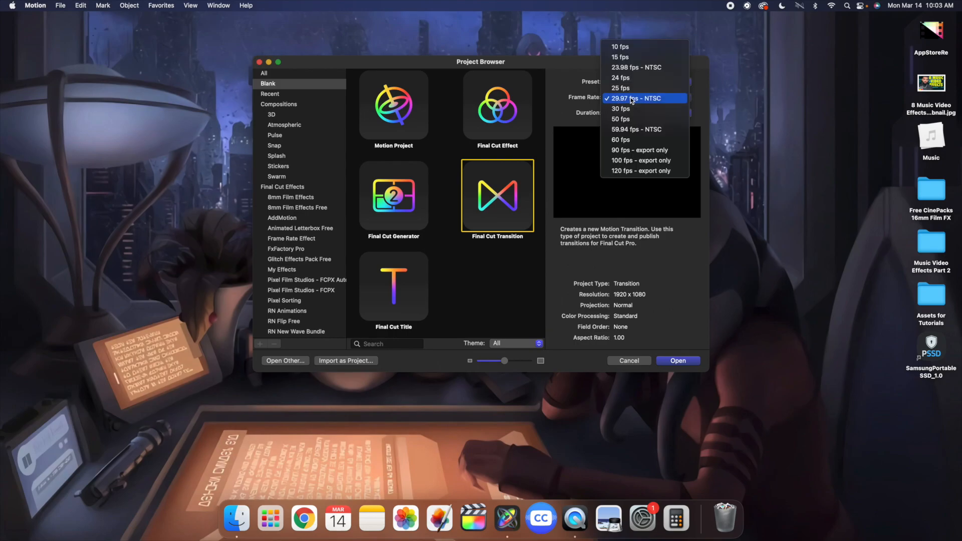
pyautogui.click(633, 140)
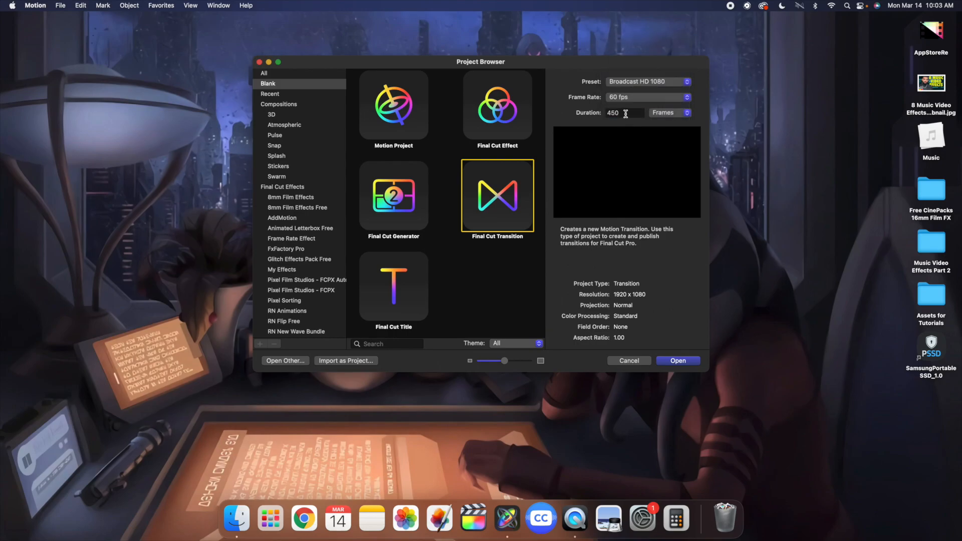
pyautogui.doubleClick(626, 114)
pyautogui.write('15')
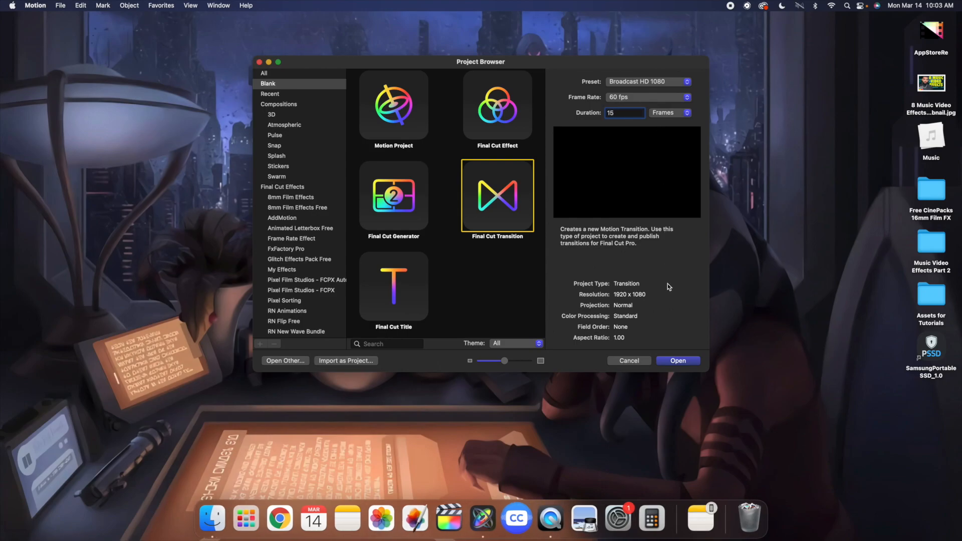
pyautogui.click(684, 362)
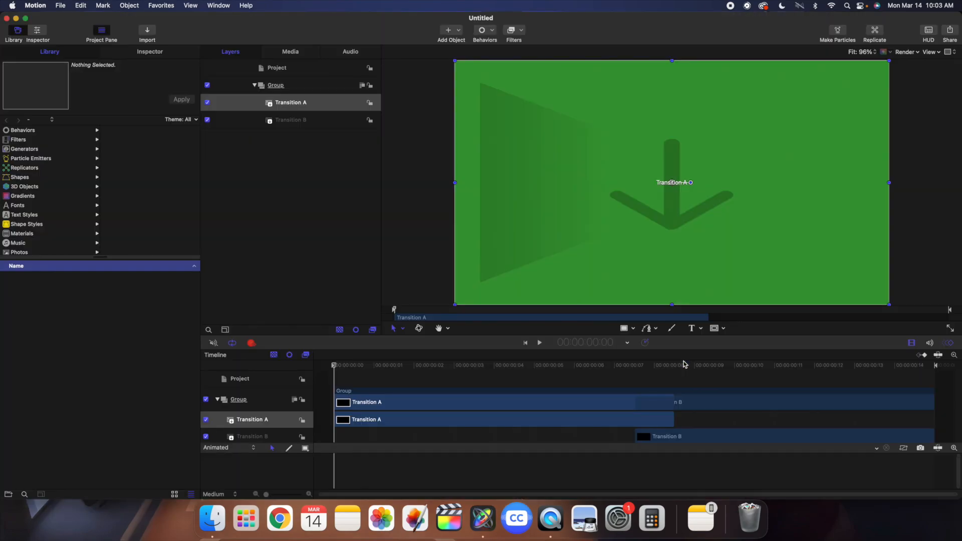
# - Extend the start of Transition B to the first frame of the timeline
pyautogui.press('space')
pyautogui.press('space')
pyautogui.click(525, 344)
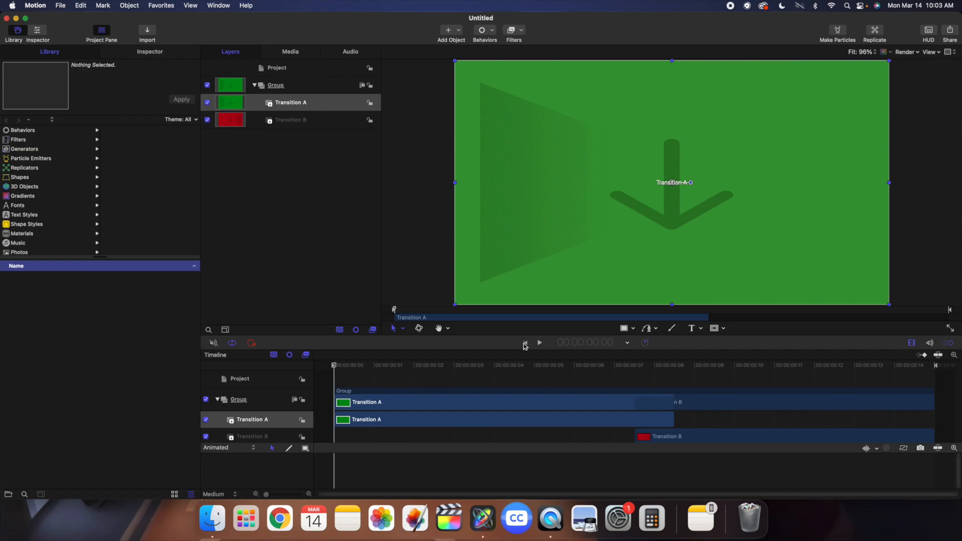
pyautogui.click(688, 441)
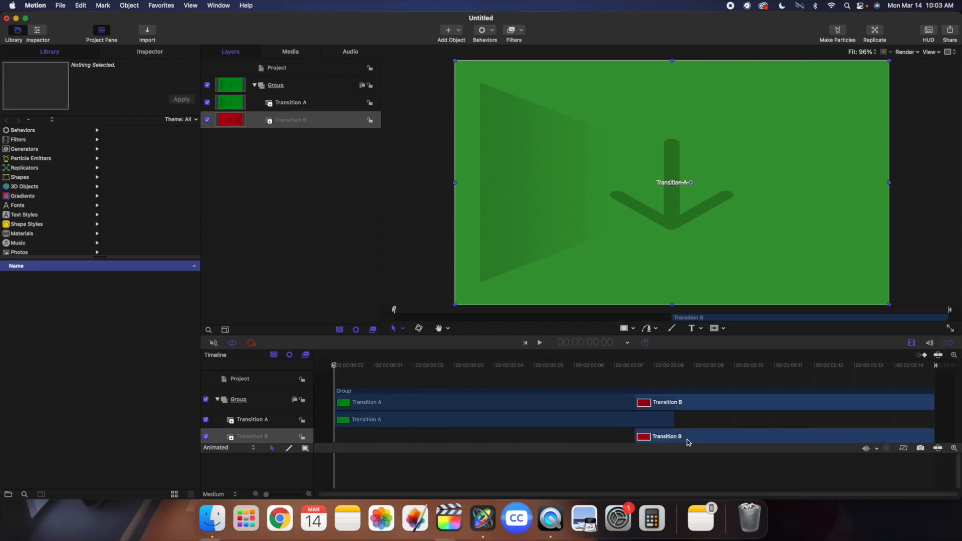
pyautogui.press('i')
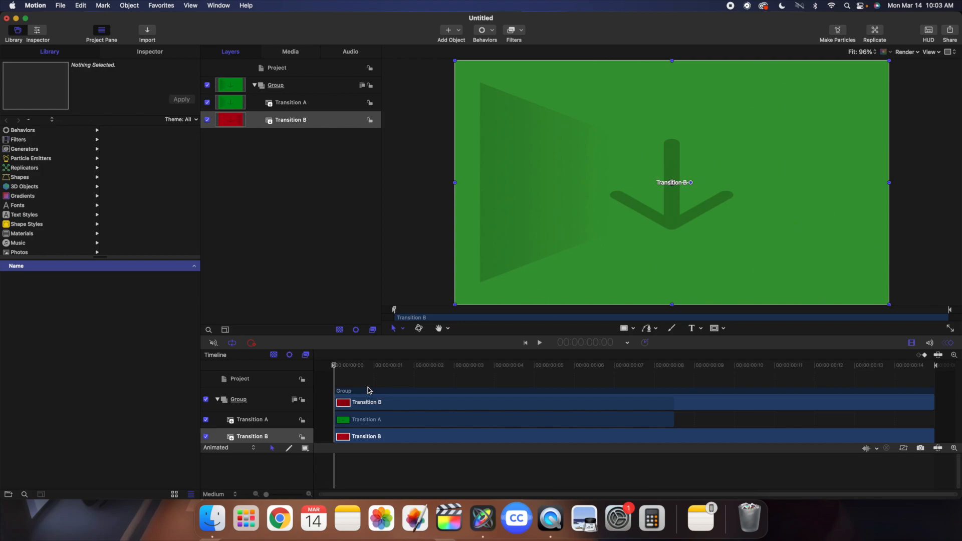
# - Add a Link parameter behavior to the X position of Transition B
pyautogui.click(315, 124)
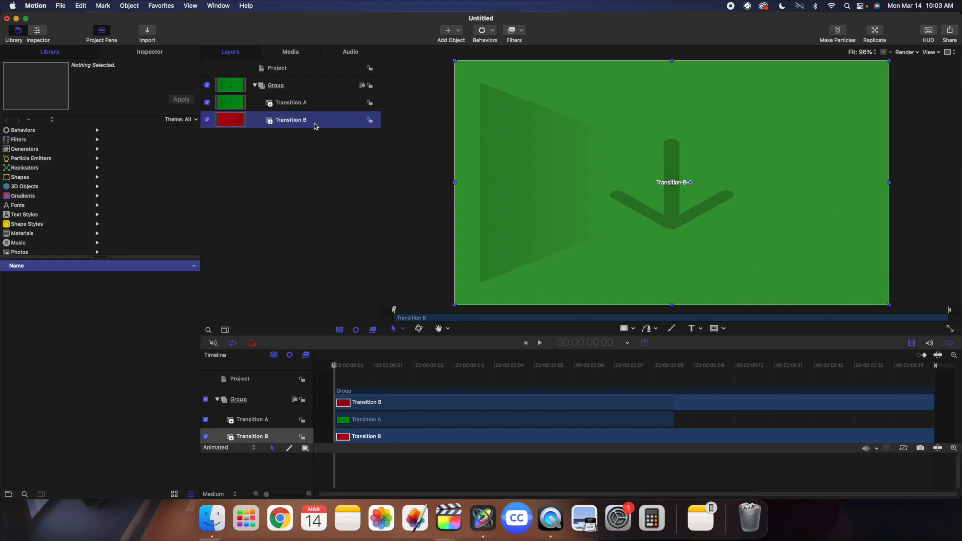
pyautogui.click(151, 54)
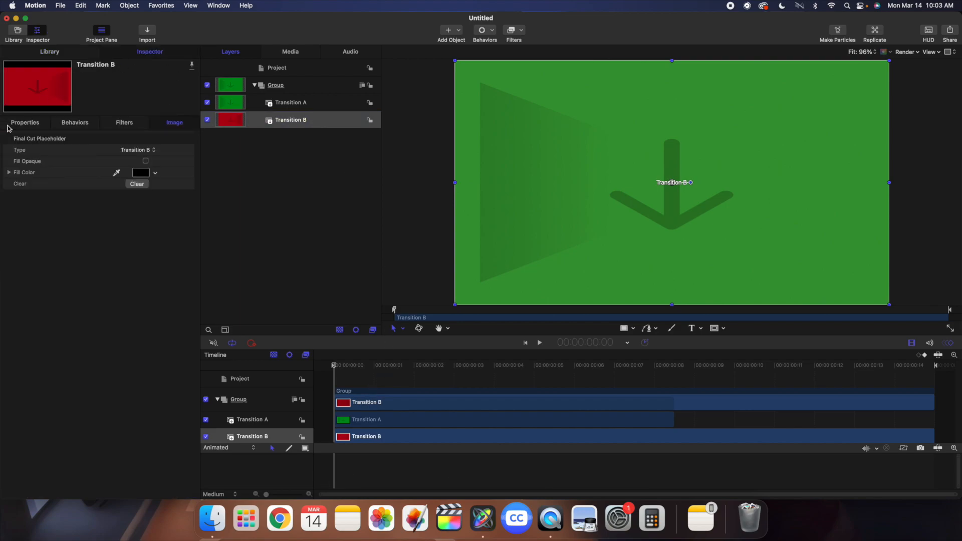
pyautogui.click(25, 123)
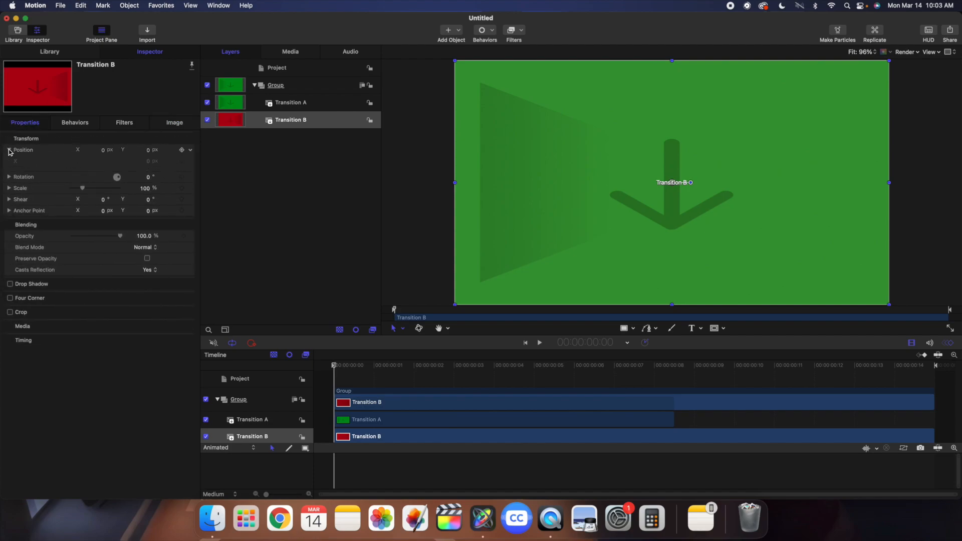
pyautogui.moveTo(187, 166)
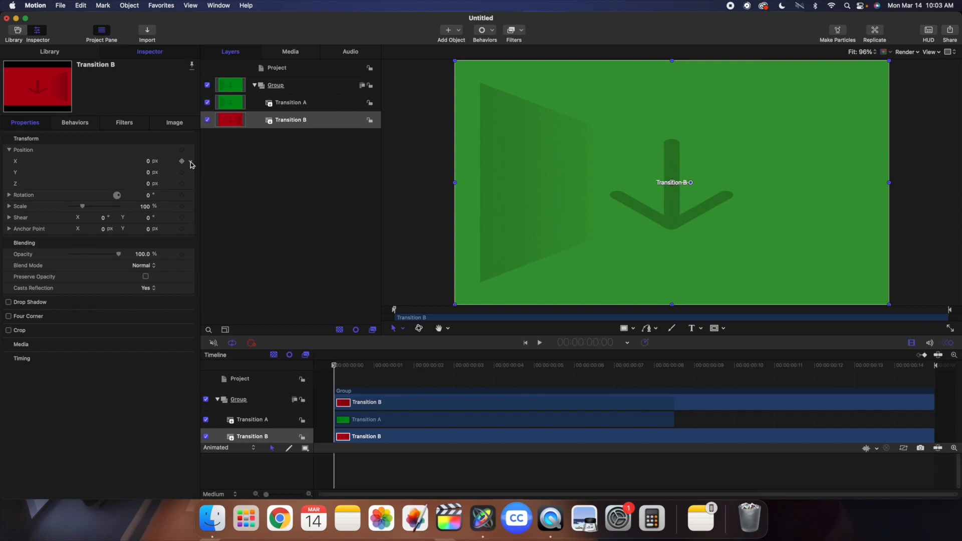
pyautogui.click(191, 164)
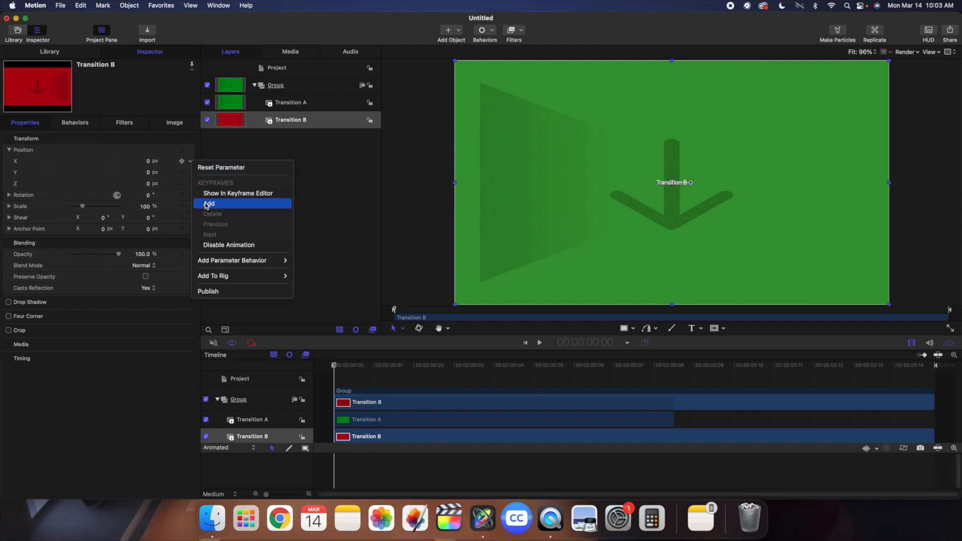
pyautogui.moveTo(271, 261)
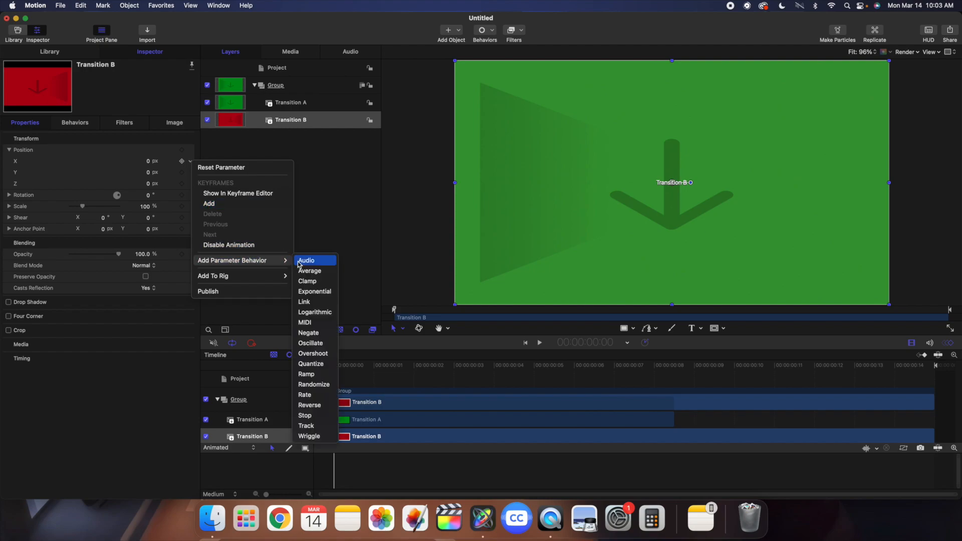
pyautogui.click(311, 303)
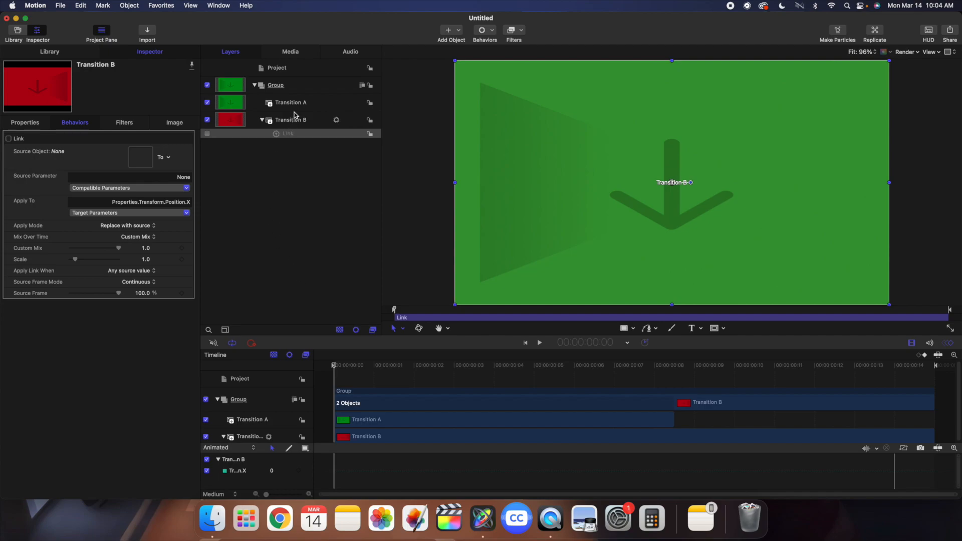
# - Make Transition A the source object of the Link behavior and set its X offset to 1920
pyautogui.moveTo(303, 104); pyautogui.dragTo(144, 160)
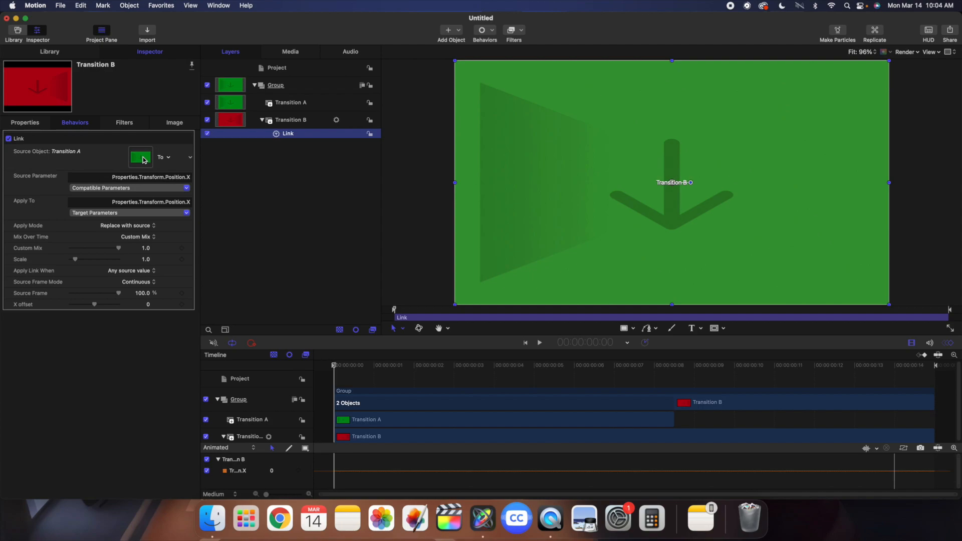
pyautogui.click(148, 305)
pyautogui.write('192')
pyautogui.press('Return')
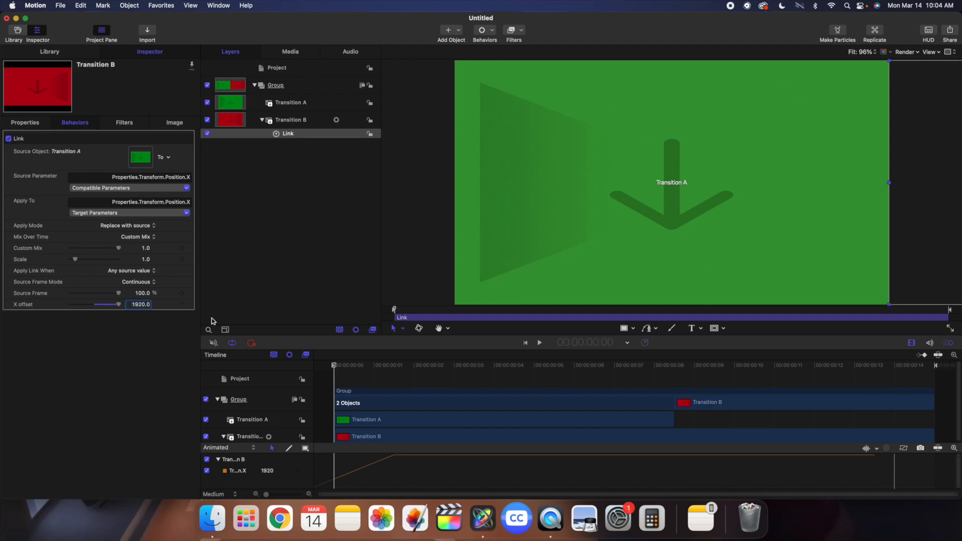
# - Add an X position keyframe to Transition A at the first frame and move the playhead to frame 8
pyautogui.click(394, 419)
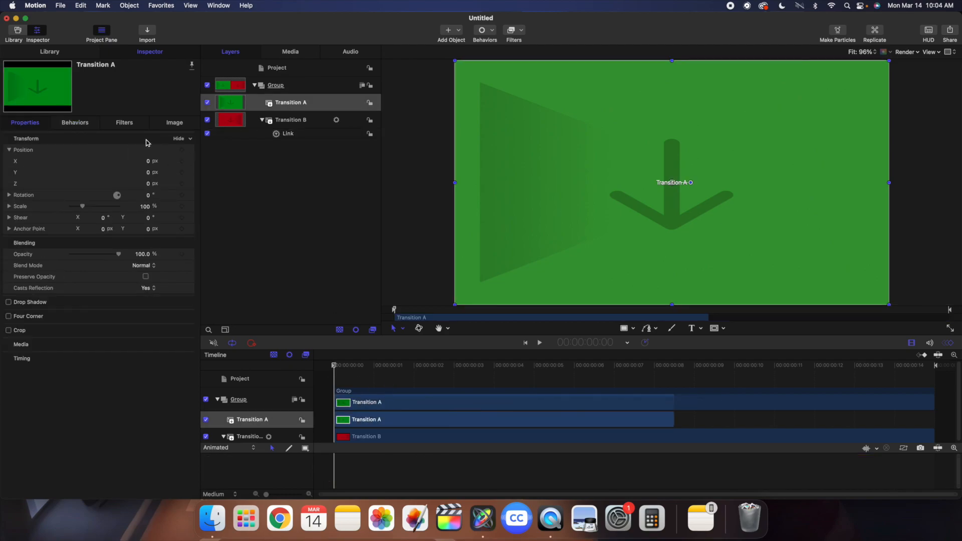
pyautogui.click(182, 162)
pyautogui.moveTo(335, 366); pyautogui.dragTo(586, 377)
pyautogui.moveTo(626, 379); pyautogui.dragTo(640, 381)
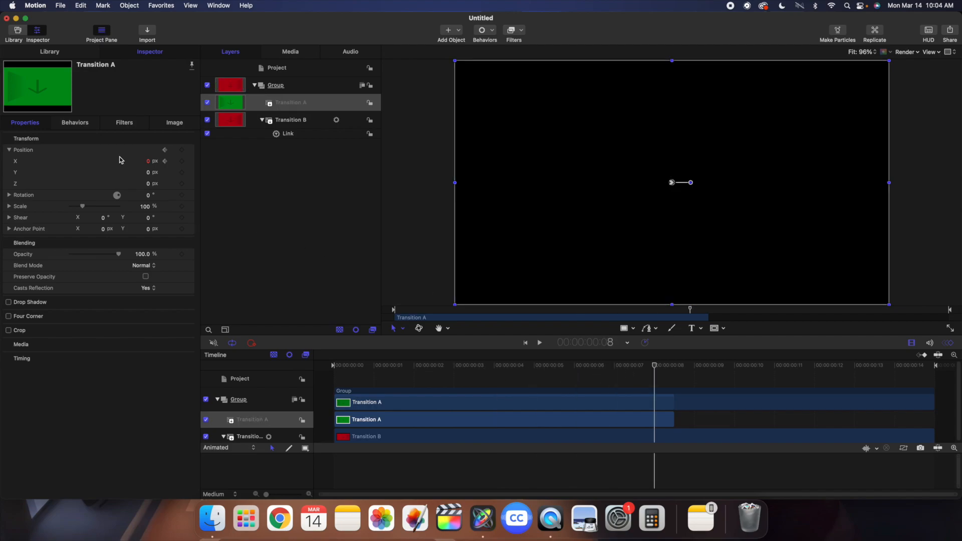
# - Keyframe Transition A's X position at -1920 px at frame 8 and play the slide from the start
pyautogui.click(149, 163)
pyautogui.press('Return')
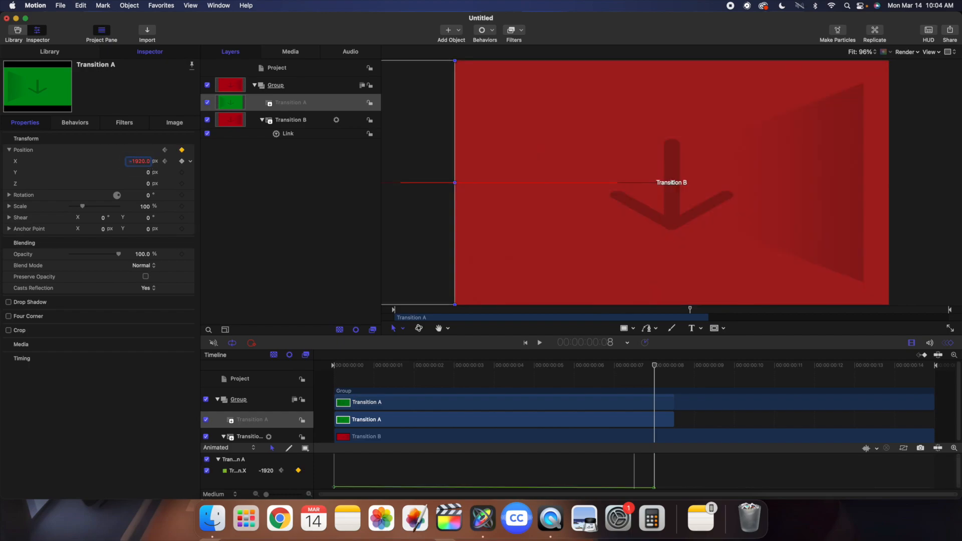
pyautogui.moveTo(654, 368); pyautogui.dragTo(336, 368)
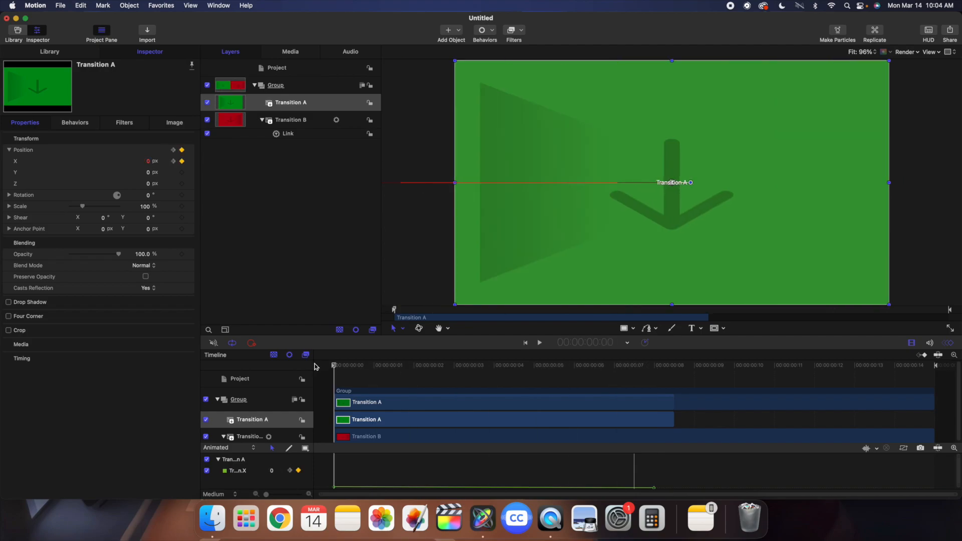
pyautogui.press('space')
pyautogui.press('space')
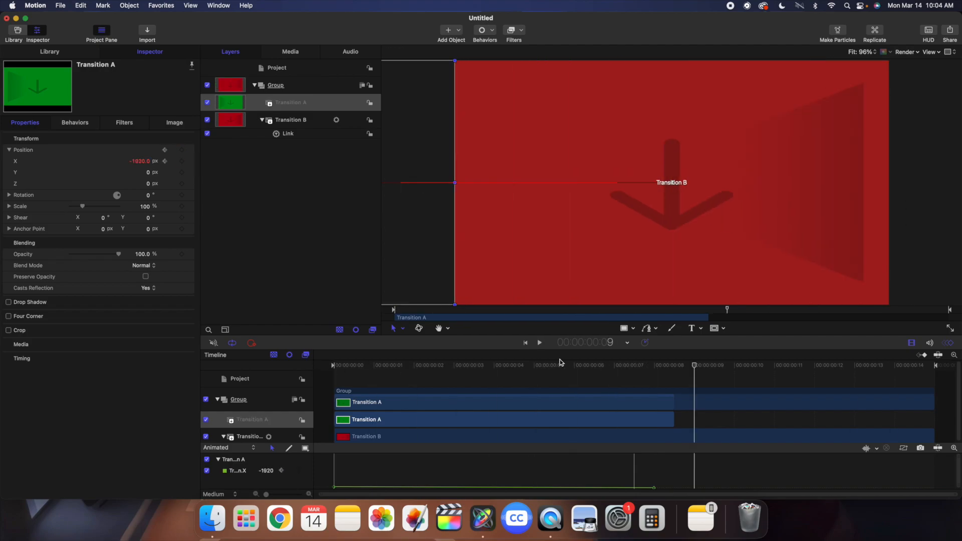
pyautogui.click(526, 344)
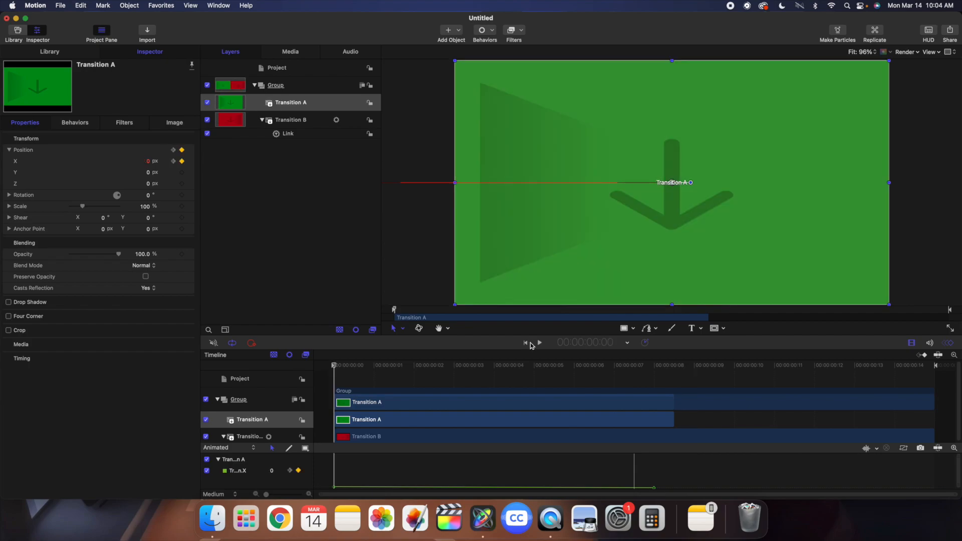
# - Examine the render options for Motion Blur and the project's motion blur samples and shutter angle properties
pyautogui.moveTo(345, 367); pyautogui.dragTo(304, 382)
pyautogui.click(912, 54)
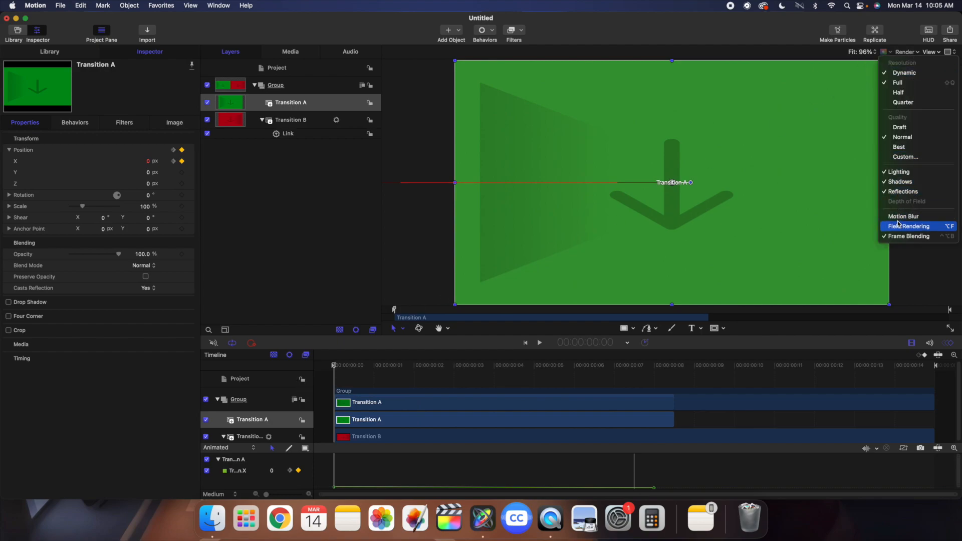
pyautogui.click(746, 57)
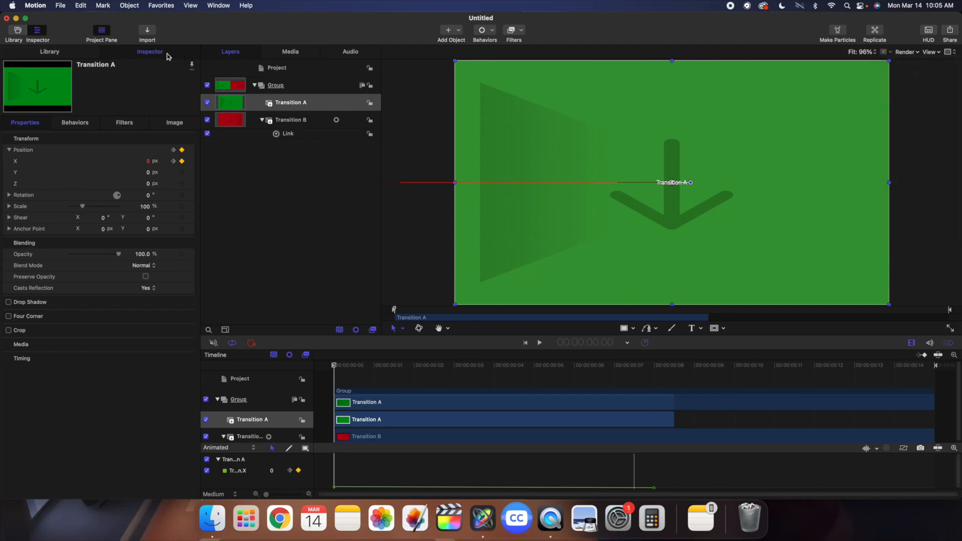
pyautogui.click(300, 68)
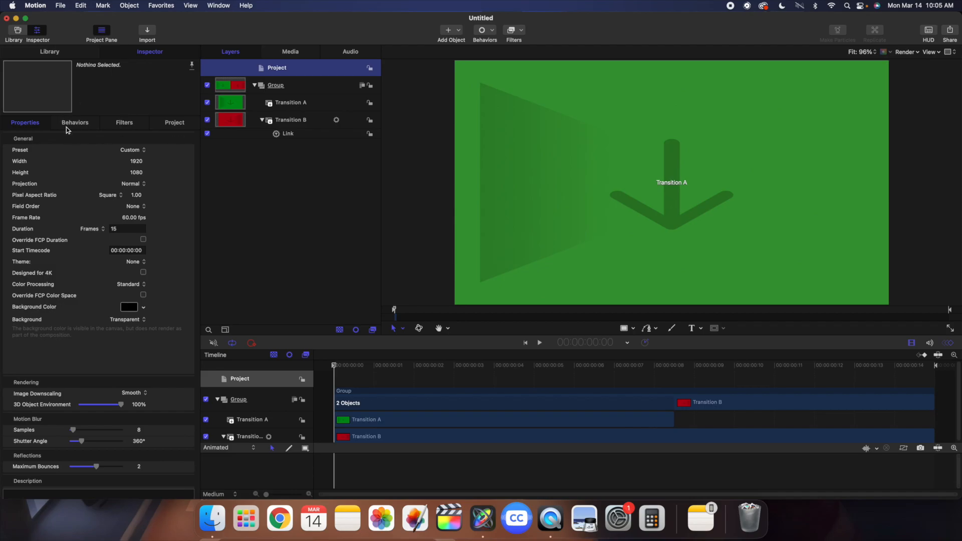
pyautogui.scroll(-2, 20, 432)
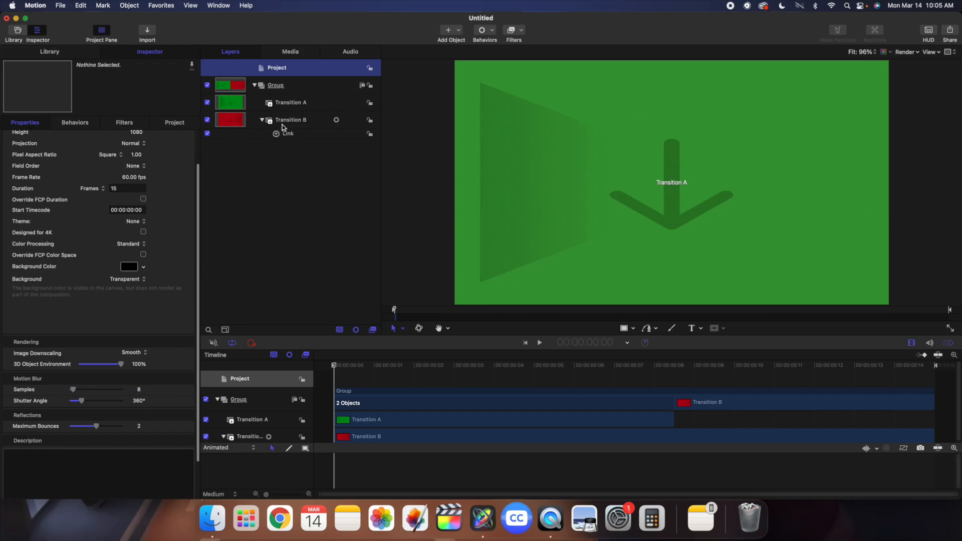
pyautogui.click(294, 107)
pyautogui.moveTo(334, 371); pyautogui.dragTo(303, 374)
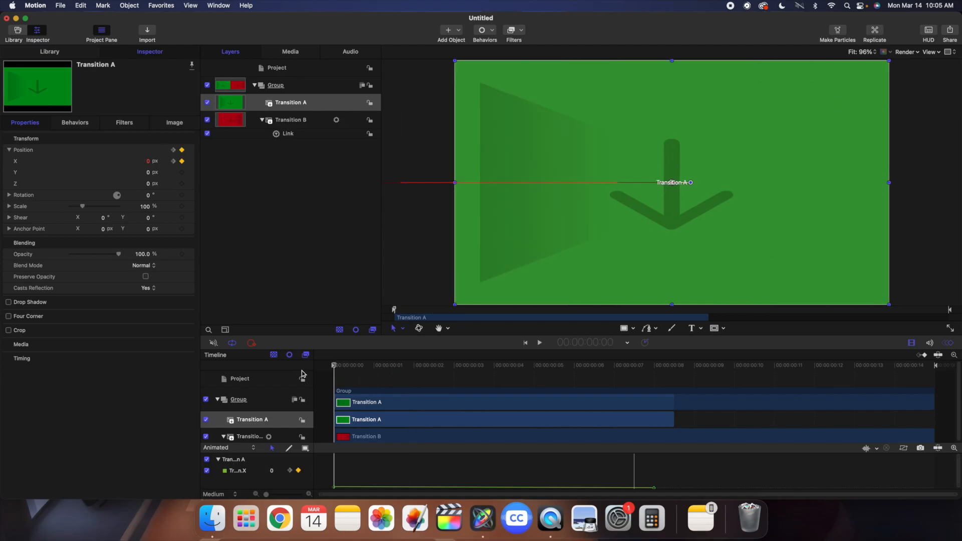
# - Publish the transition template as "Whip Pan Example" in the My Transitions category
pyautogui.press('super+s')
pyautogui.write('Whip Pan Example')
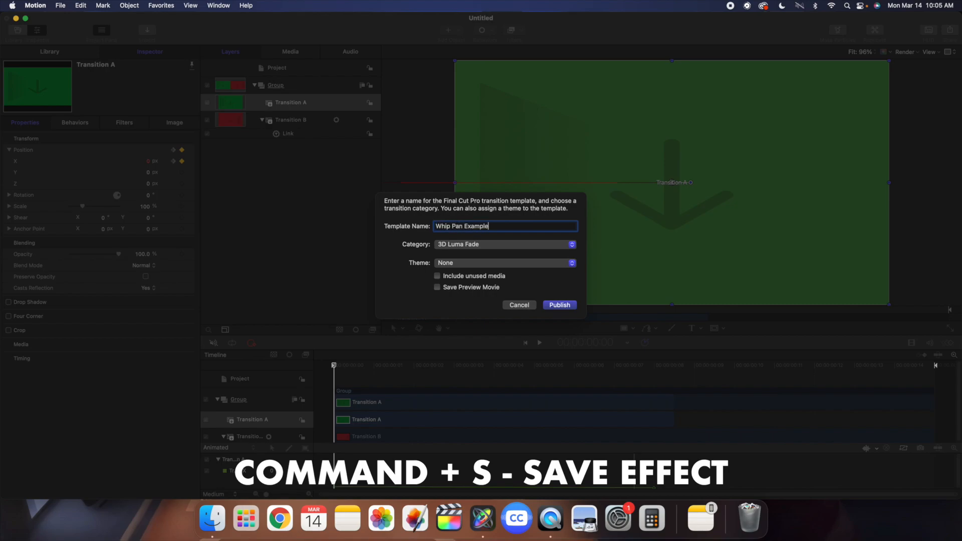
pyautogui.click(483, 245)
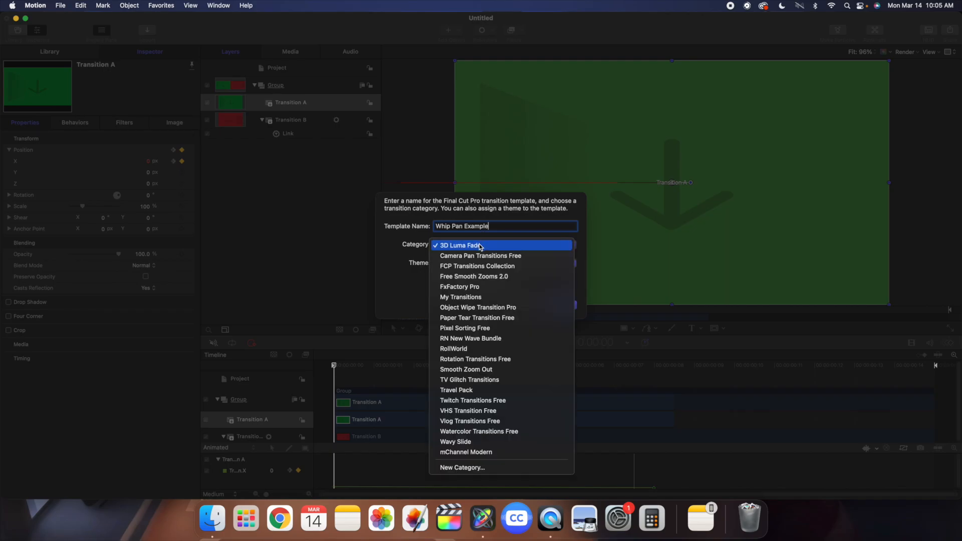
pyautogui.click(471, 298)
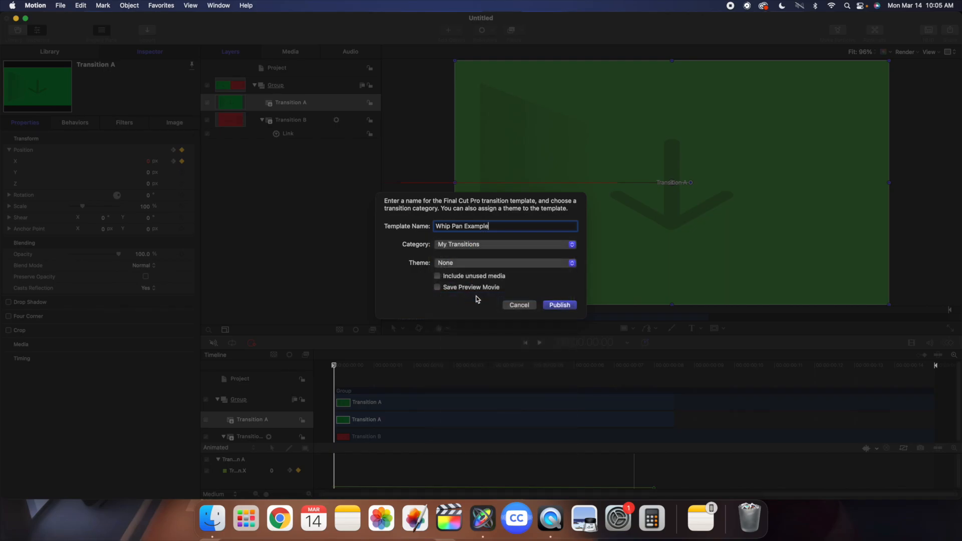
pyautogui.click(560, 306)
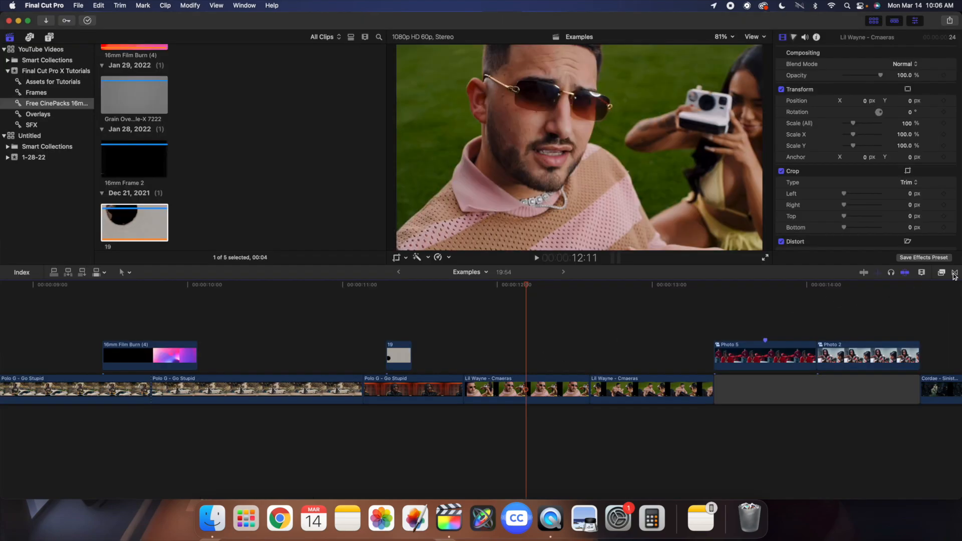
# - In Final Cut Pro, apply the Whip Pan Example transition at the cut between the two Lil Wayne clips
pyautogui.click(955, 274)
pyautogui.moveTo(855, 402); pyautogui.dragTo(601, 393)
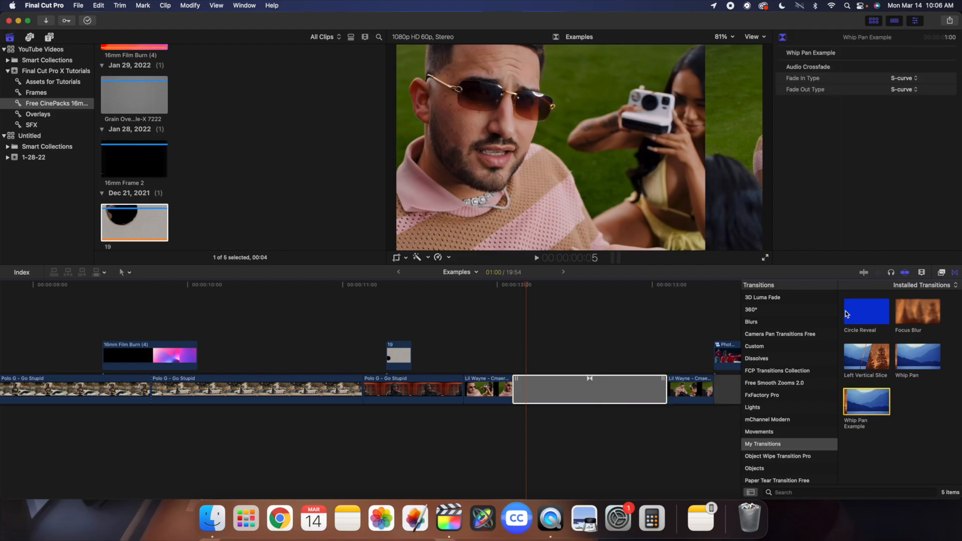
pyautogui.click(955, 272)
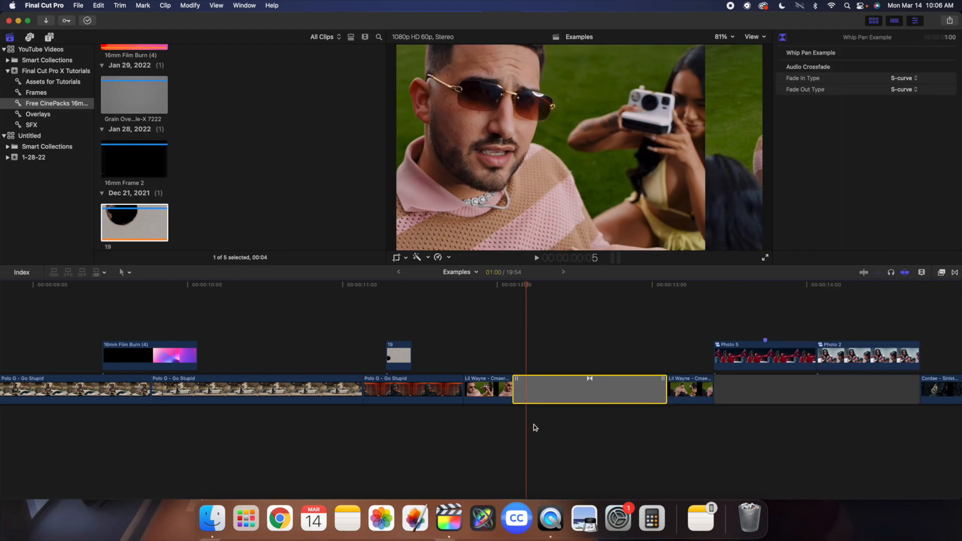
# - Play back the whip pan transition between the two Lil Wayne clips
pyautogui.hscroll(3, 534, 426)
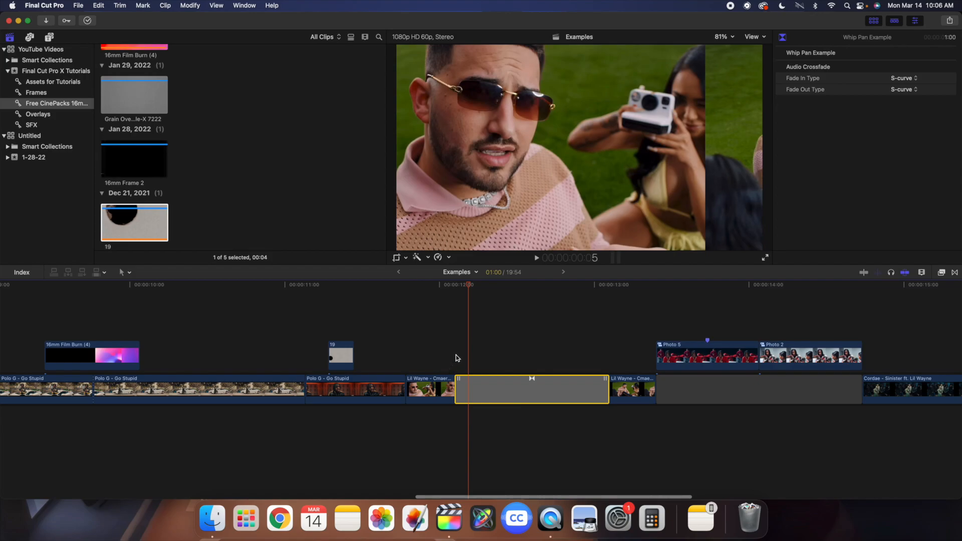
pyautogui.click(456, 358)
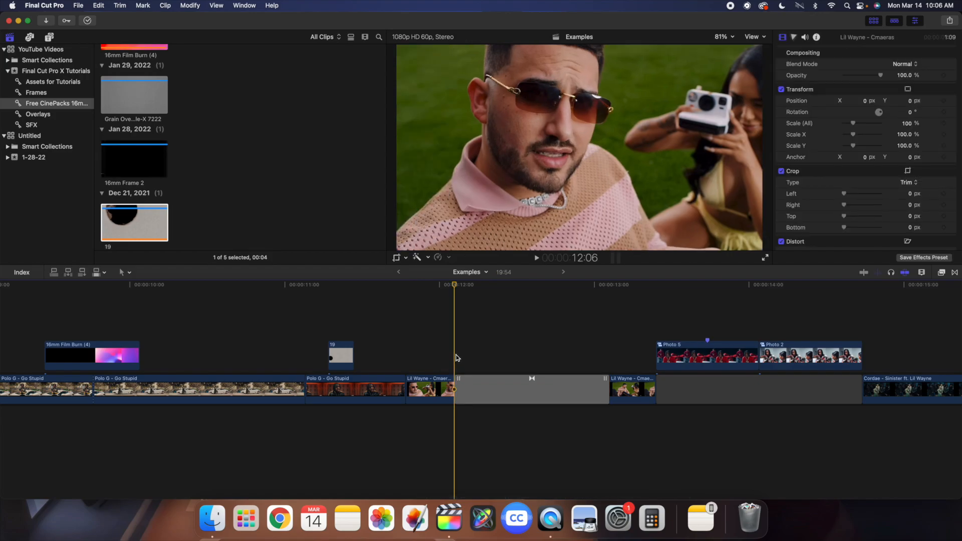
pyautogui.press('space')
pyautogui.click(413, 358)
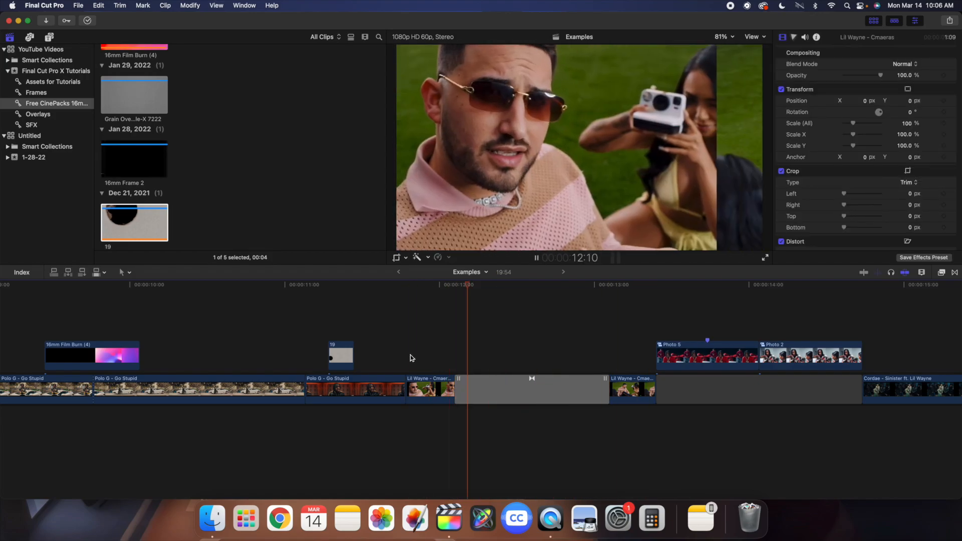
pyautogui.click(412, 358)
pyautogui.press('space')
pyautogui.click(412, 358)
pyautogui.press('space')
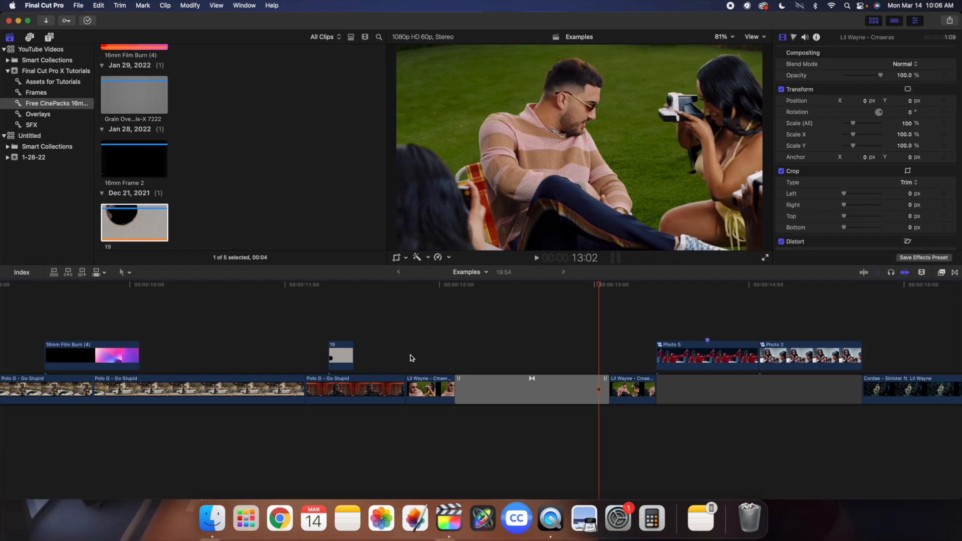
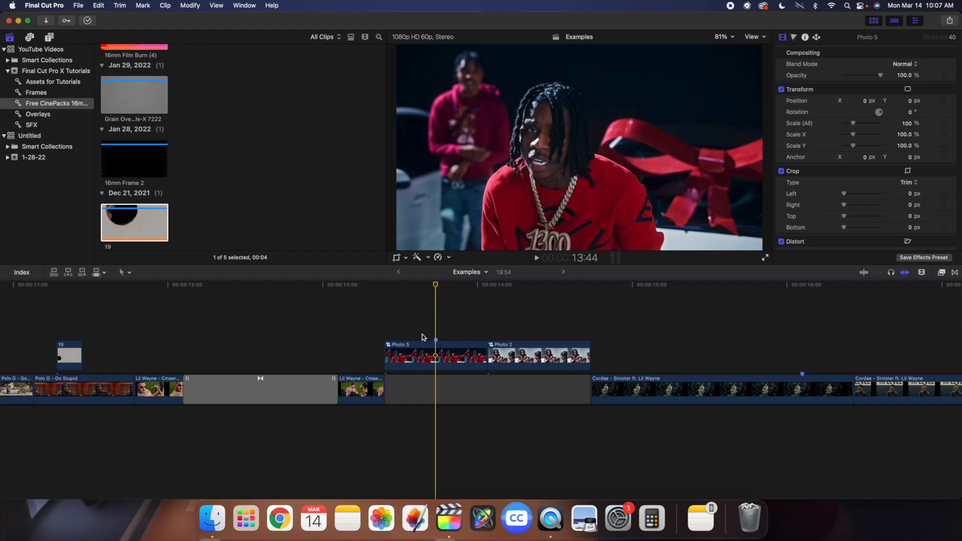
# - Overlap Photo 2 beneath Photo 5 so it starts at 13:44, 20 frames before Photo 5 ends
pyautogui.click(486, 329)
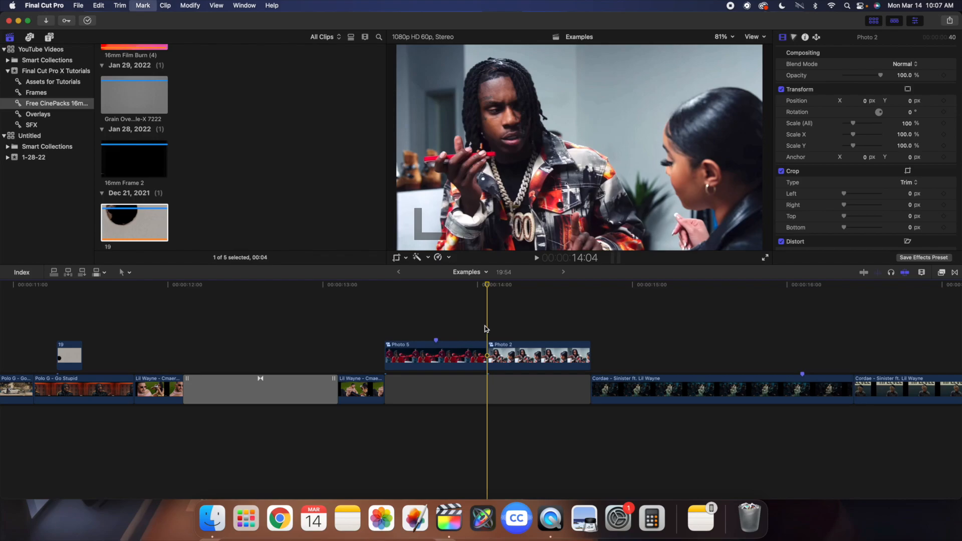
pyautogui.press('Left')
pyautogui.press('Left')
pyautogui.press('Left')
pyautogui.press('Left')
pyautogui.press('Left')
pyautogui.press('Left')
pyautogui.press('Left')
pyautogui.press('Left')
pyautogui.press('Left')
pyautogui.press('Left')
pyautogui.press('Left')
pyautogui.press('Left')
pyautogui.press('Left')
pyautogui.press('Left')
pyautogui.press('Left')
pyautogui.press('Left')
pyautogui.press('Left')
pyautogui.press('Left')
pyautogui.press('Left')
pyautogui.press('Left')
pyautogui.press('n')
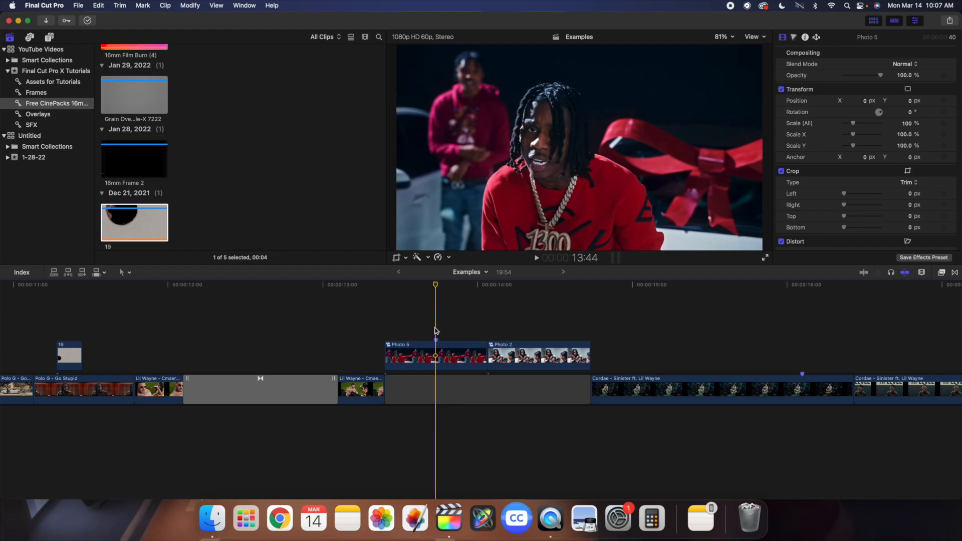
pyautogui.moveTo(533, 355); pyautogui.dragTo(479, 359)
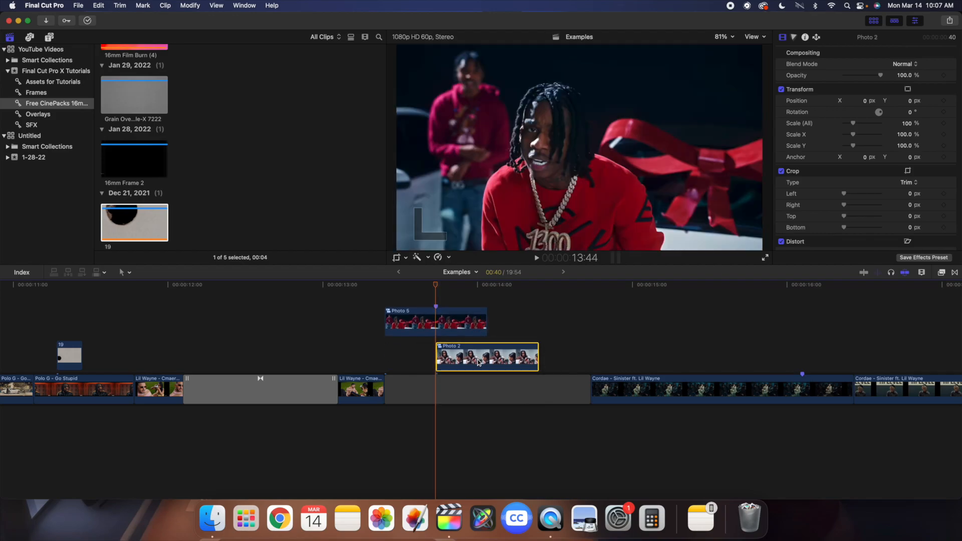
# - Add a position keyframe at 0 px to Photo 5 at 13:44
pyautogui.click(438, 321)
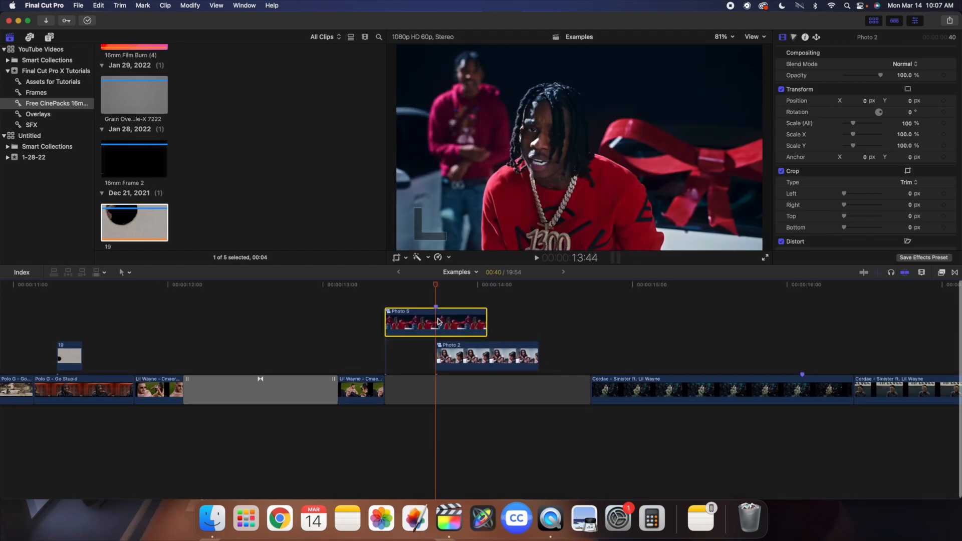
pyautogui.click(724, 37)
pyautogui.click(724, 87)
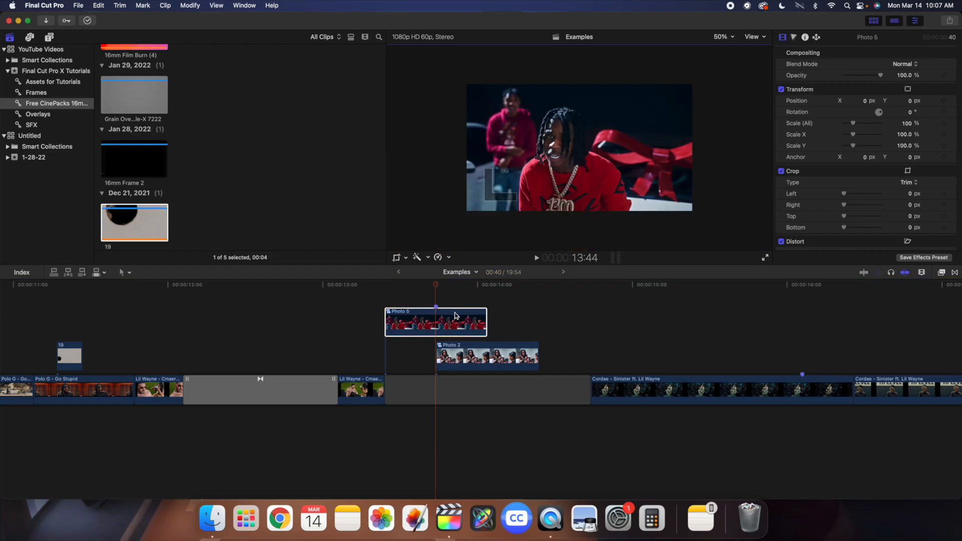
pyautogui.click(944, 100)
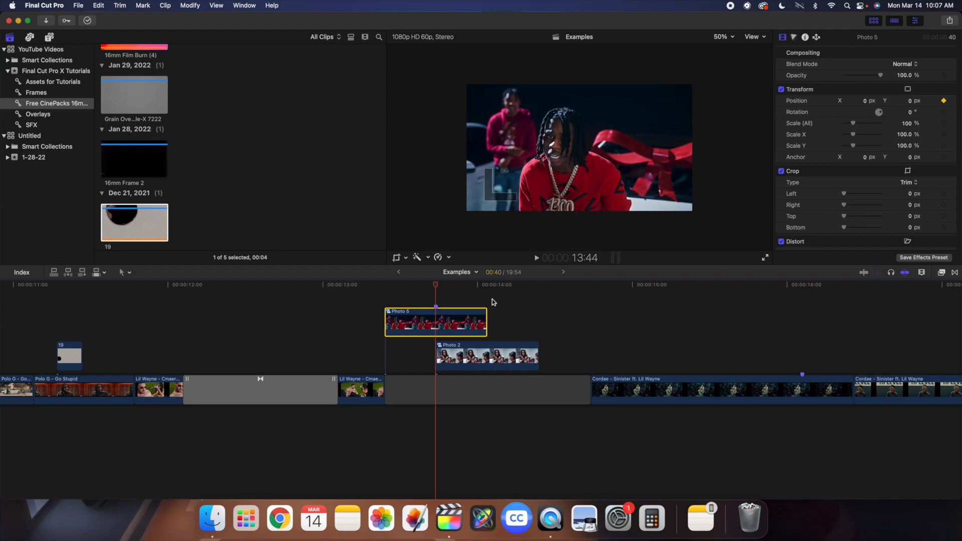
# - Keyframe Photo 5's Y position at 1108 px on its last frame, 14:03, and play back the move from 13:44
pyautogui.press('super+equal')
pyautogui.click(540, 304)
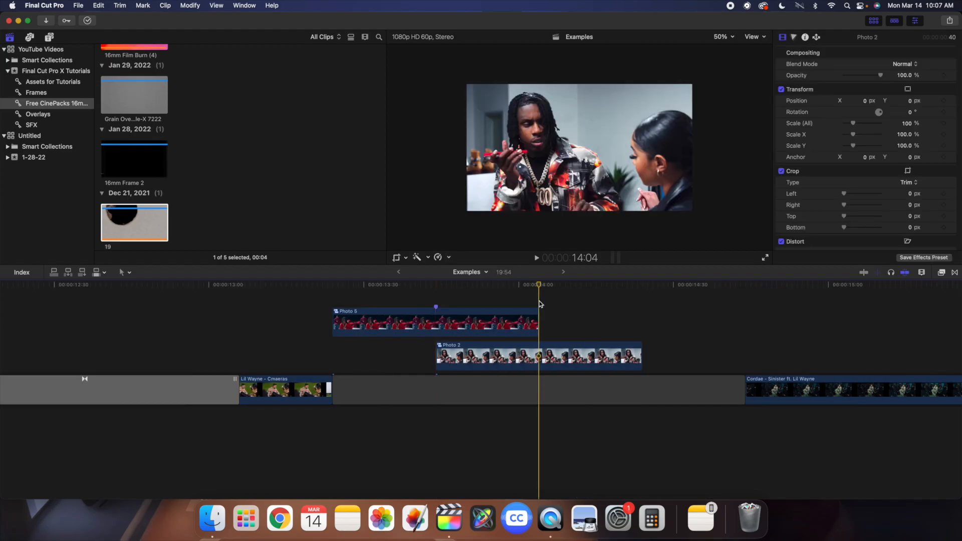
pyautogui.press('Left')
pyautogui.click(524, 321)
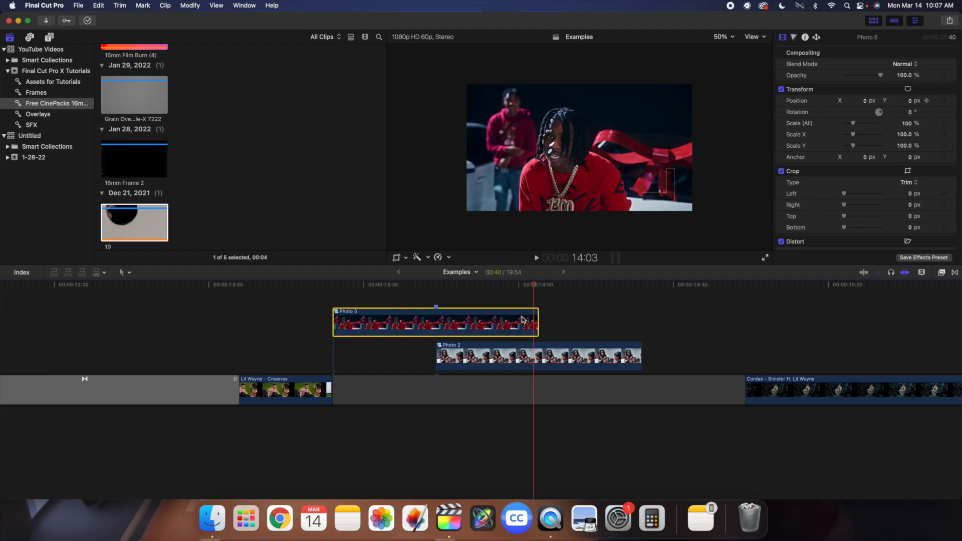
pyautogui.click(912, 101)
pyautogui.write('10')
pyautogui.press('Return')
pyautogui.moveTo(910, 101); pyautogui.dragTo(910, 3)
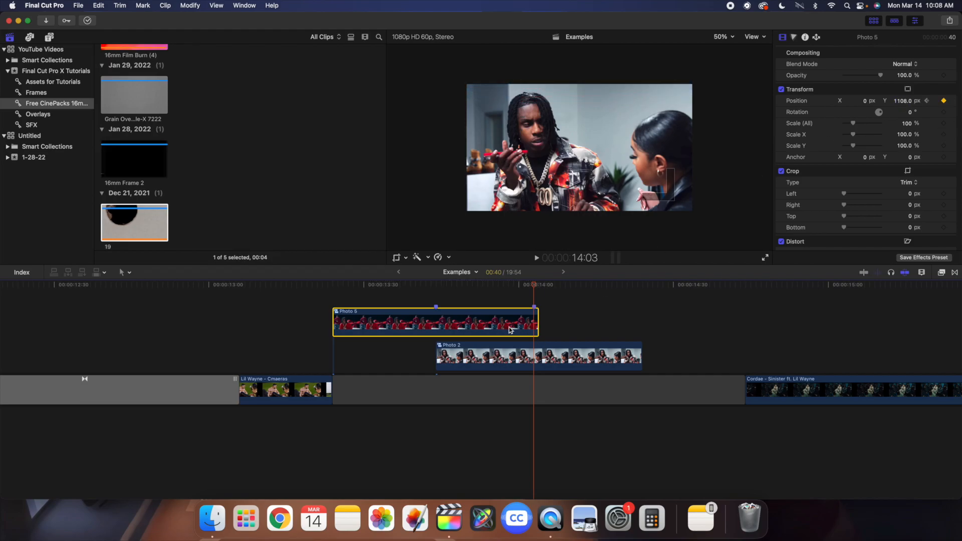
pyautogui.click(435, 298)
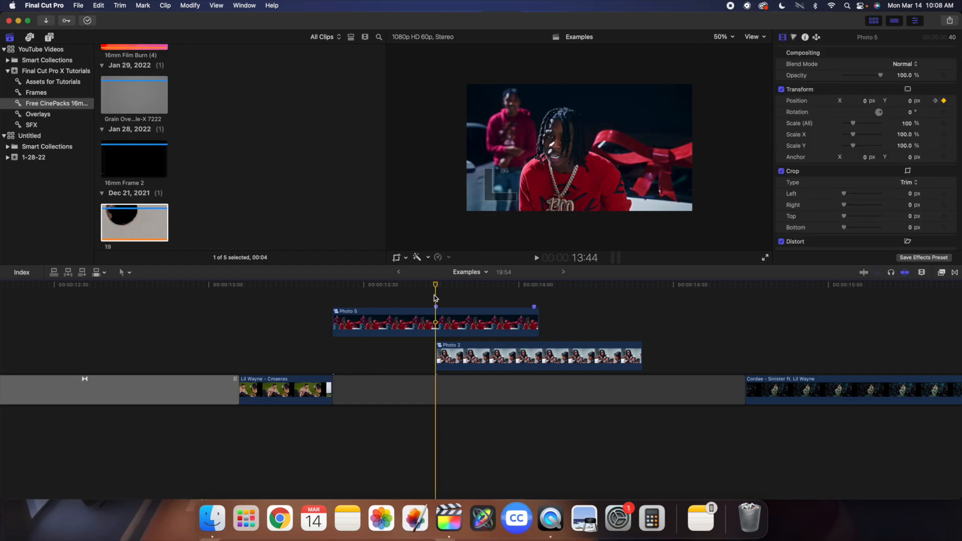
pyautogui.press('space')
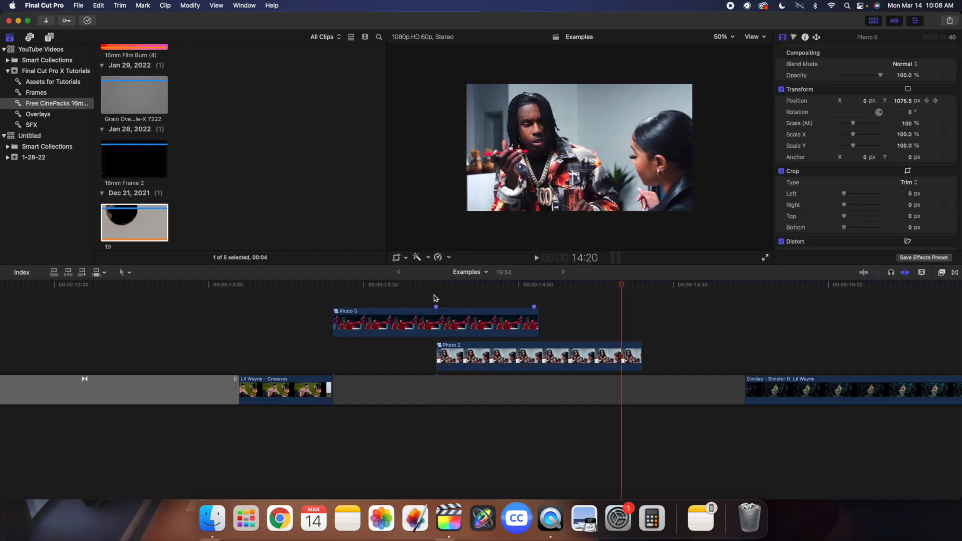
# - Set Photo 2's Y position to -250 px with the playhead at 13:44
pyautogui.click(434, 299)
pyautogui.click(469, 356)
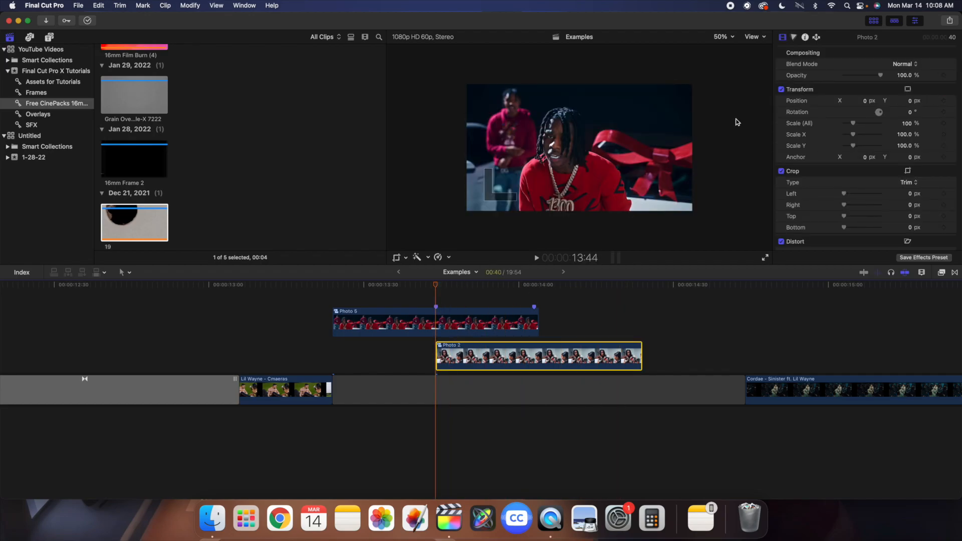
pyautogui.click(911, 102)
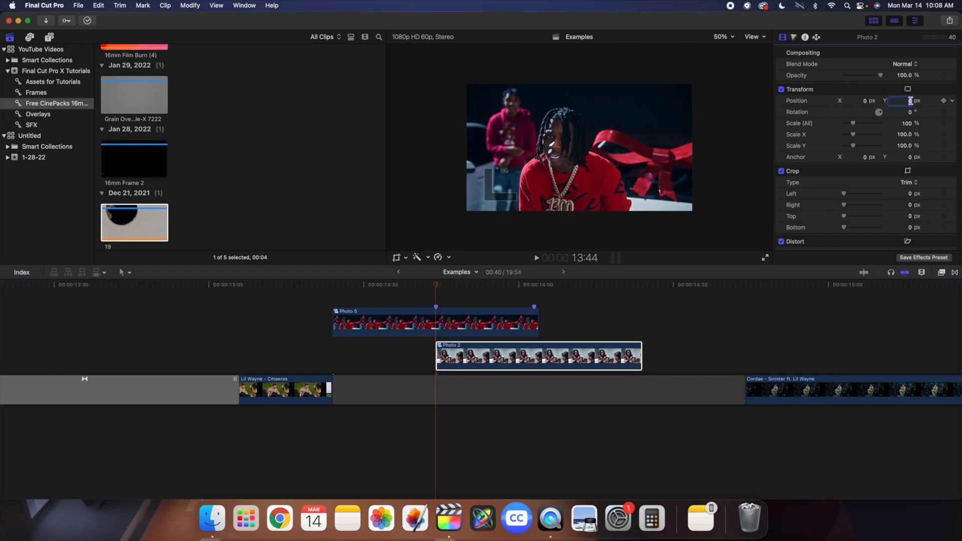
pyautogui.write('-250')
pyautogui.press('Return')
pyautogui.click(509, 354)
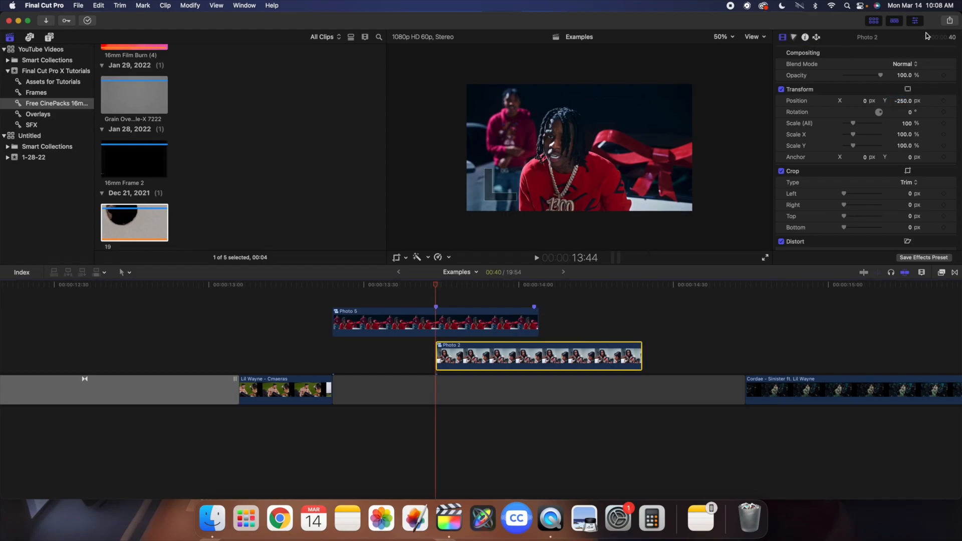
# - Set Photo 2's Y position to 0 px with a keyframe at 14:03, lined up with Photo 5's last keyframe
pyautogui.click(535, 296)
pyautogui.click(545, 354)
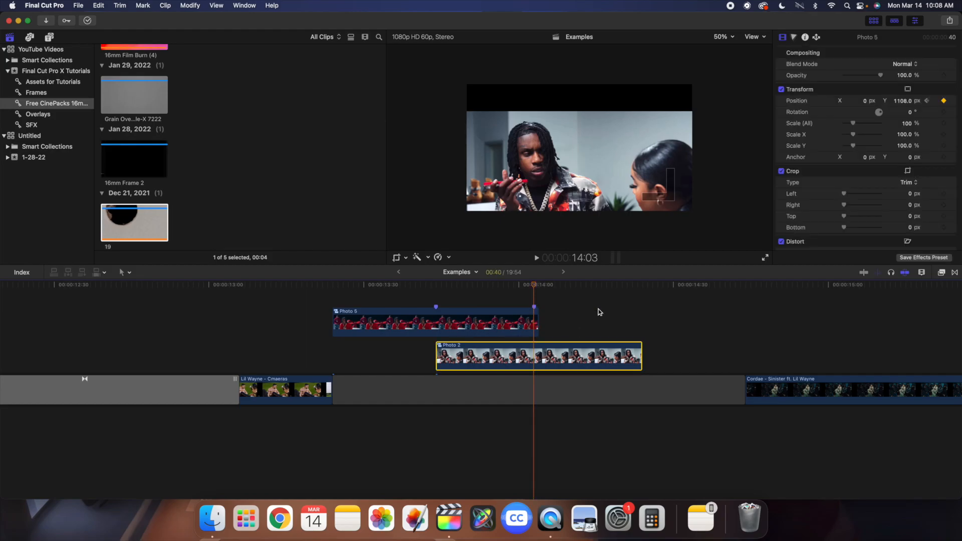
pyautogui.click(901, 101)
pyautogui.write('0')
pyautogui.press('Return')
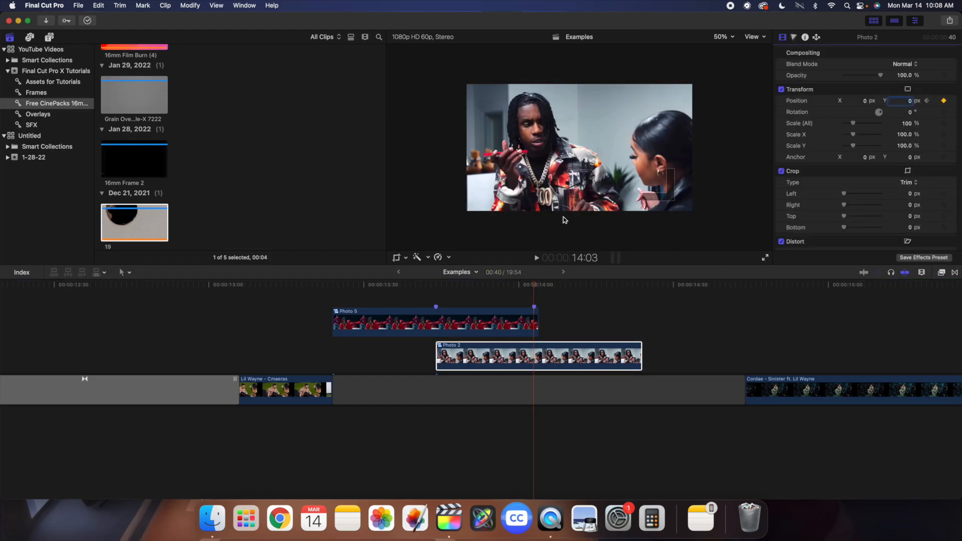
# - Play the slide between Photo 5 and Photo 2 from 13:44, and check its end frame by frame
pyautogui.click(436, 298)
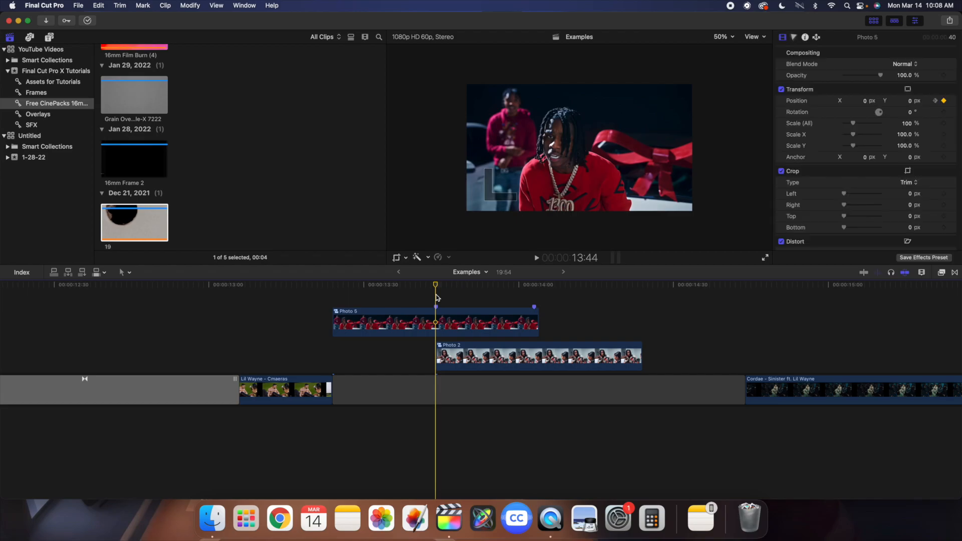
pyautogui.press('space')
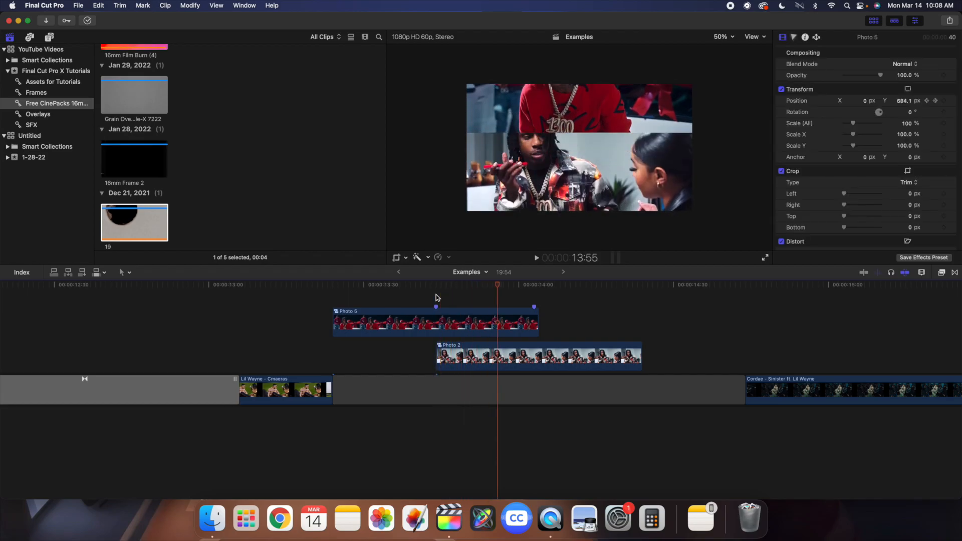
pyautogui.press('Right')
pyautogui.press('Right')
pyautogui.press('Right')
pyautogui.press('Right')
pyautogui.press('Right')
pyautogui.press('Right')
pyautogui.press('Right')
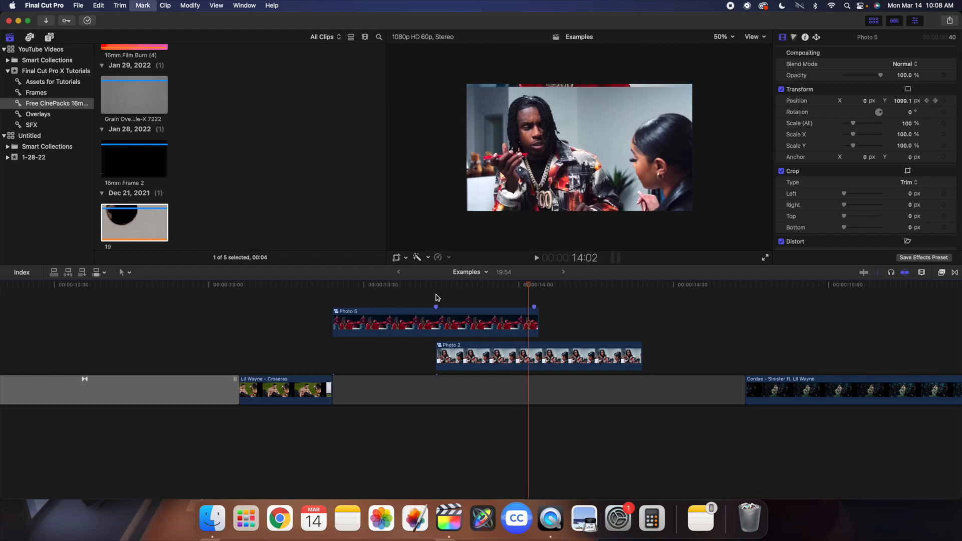
pyautogui.press('space')
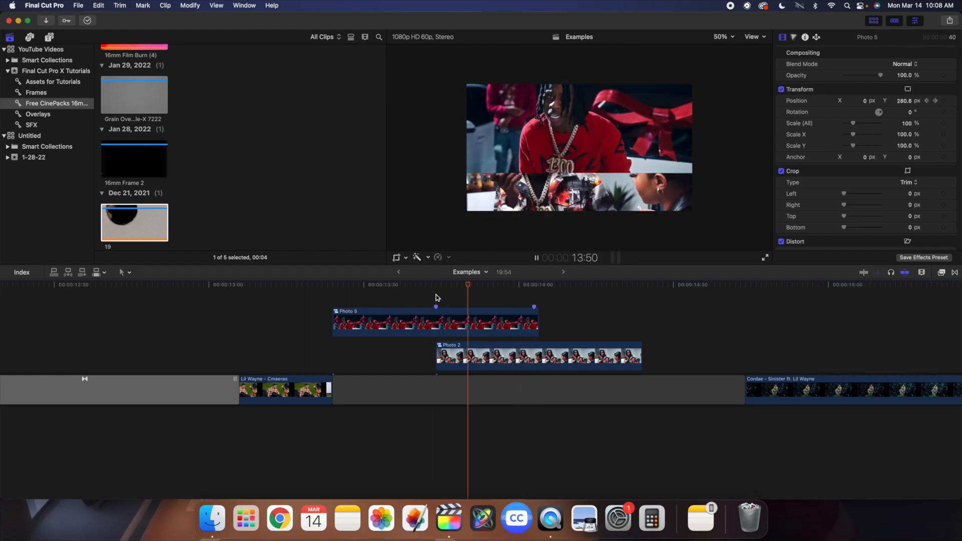
pyautogui.press('space')
# - Combine the Photo 5 and Photo 2 clips into a compound clip named Slideshow
pyautogui.moveTo(439, 295); pyautogui.dragTo(488, 354)
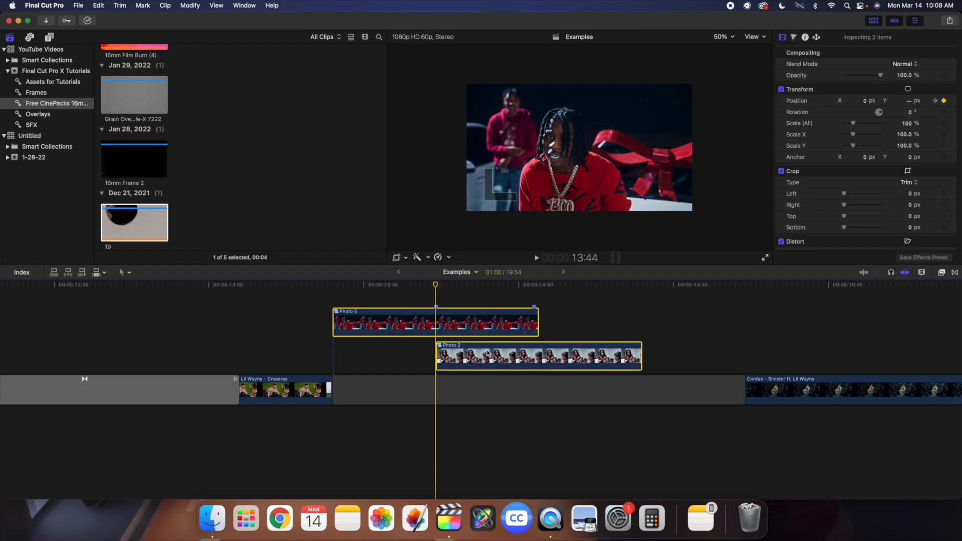
pyautogui.hotkey('alt', 'g')
pyautogui.write('Slideshow')
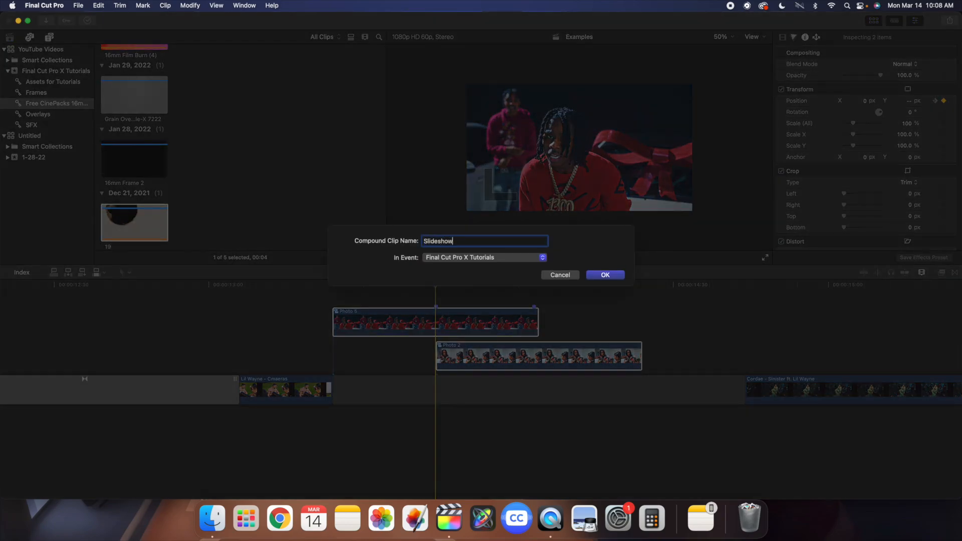
pyautogui.press('Return')
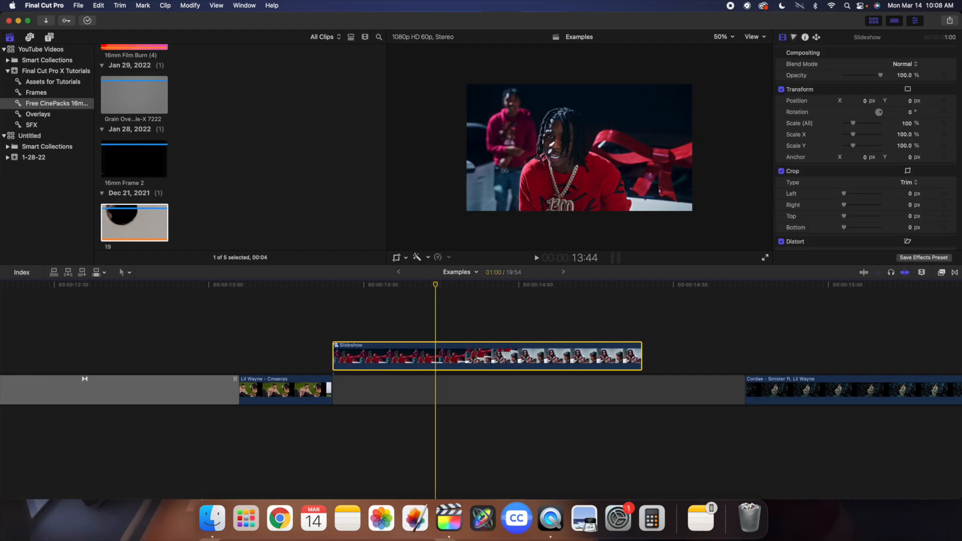
# - Play back the Slideshow compound clip from its start at 13:24
pyautogui.click(334, 319)
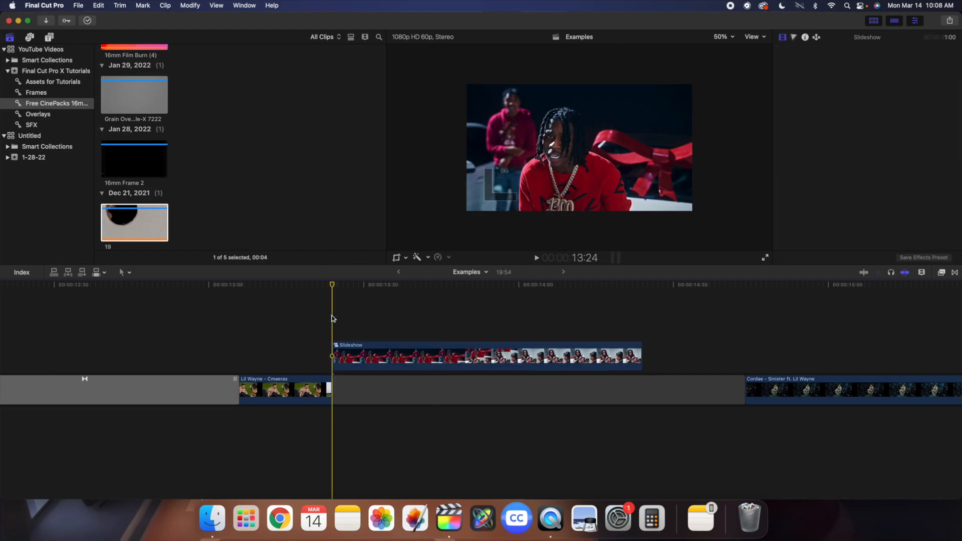
pyautogui.press('space')
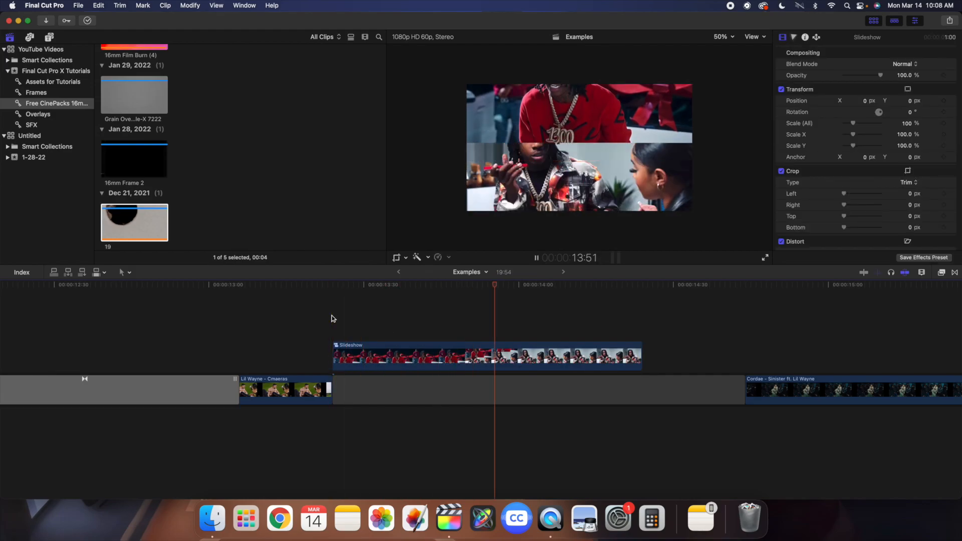
pyautogui.click(332, 318)
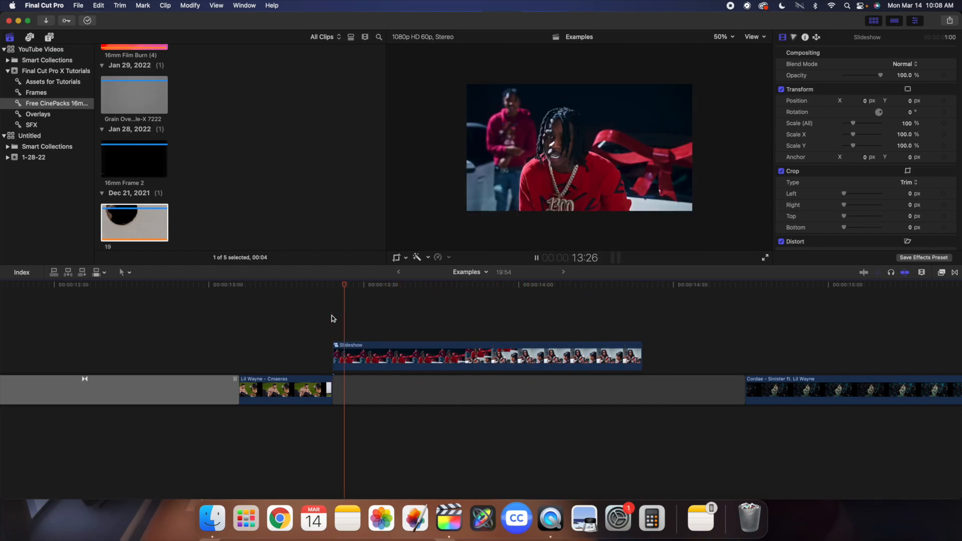
pyautogui.press('space')
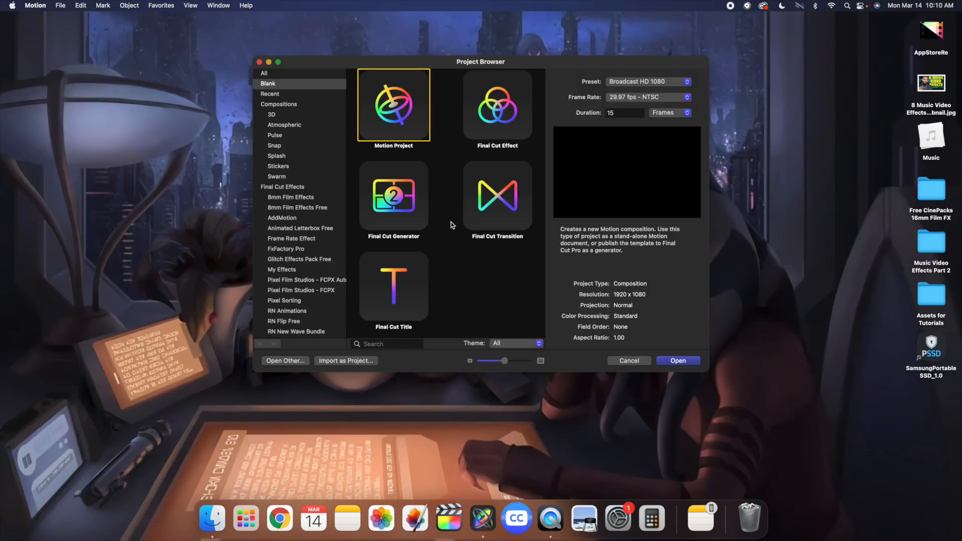
# - In Motion, create a Final Cut Title project lasting 10 seconds and delete its Type Text Here layer
pyautogui.click(400, 284)
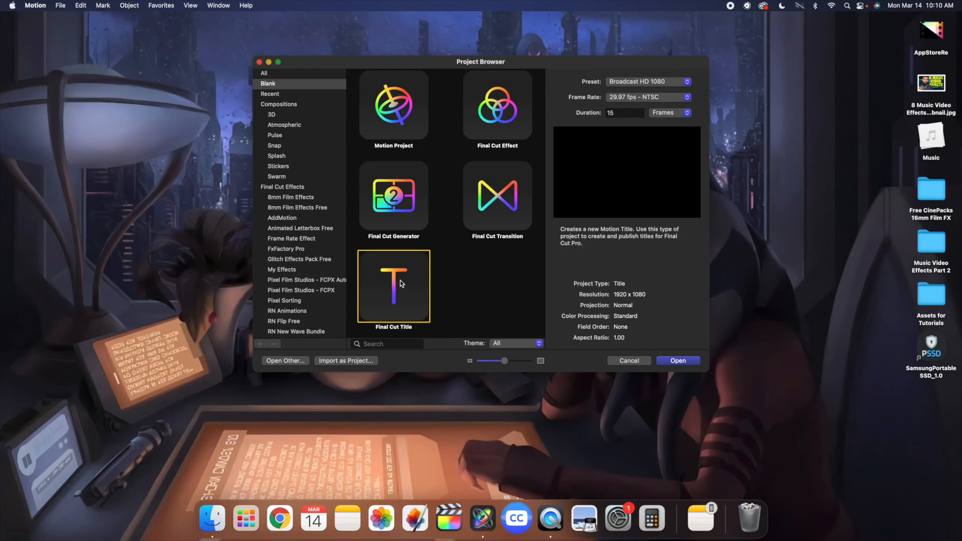
pyautogui.click(673, 135)
pyautogui.click(629, 113)
pyautogui.write('1')
pyautogui.press('Return')
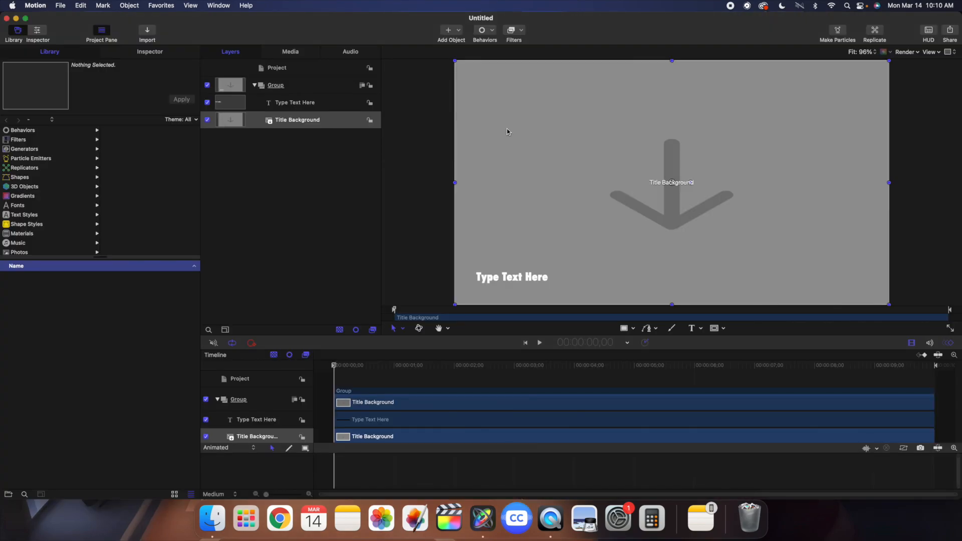
pyautogui.click(294, 102)
pyautogui.press('Delete')
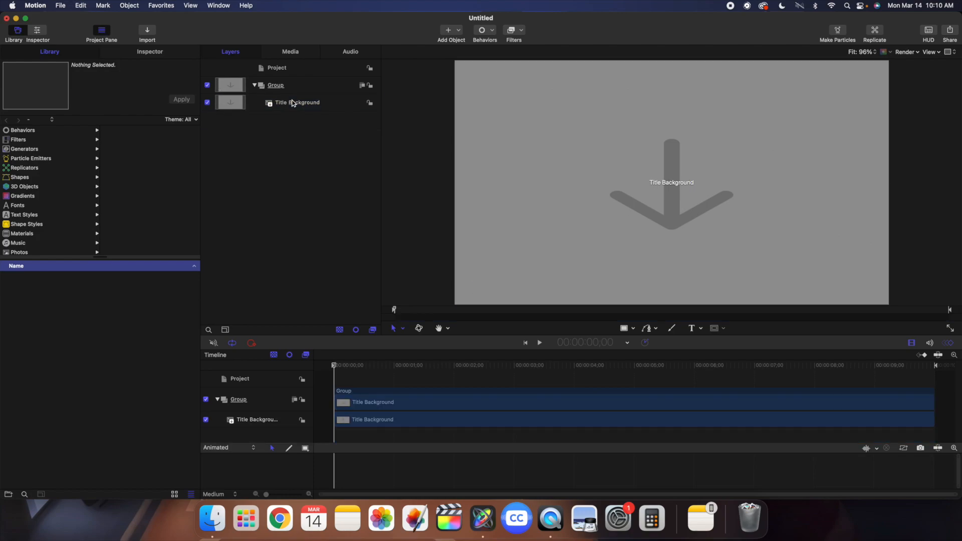
# - Add a new group above the title background's group and place a drop zone in it
pyautogui.rightClick(317, 150)
pyautogui.click(324, 153)
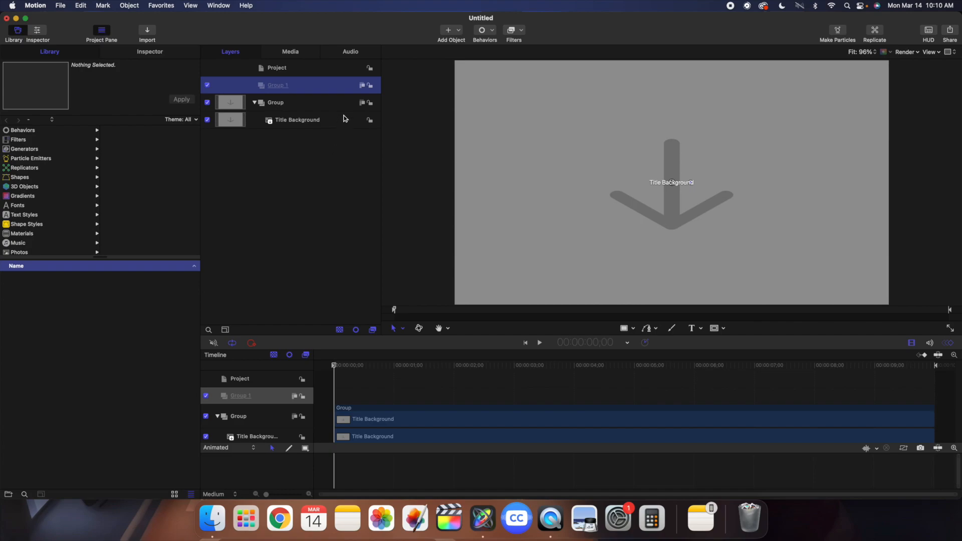
pyautogui.click(460, 31)
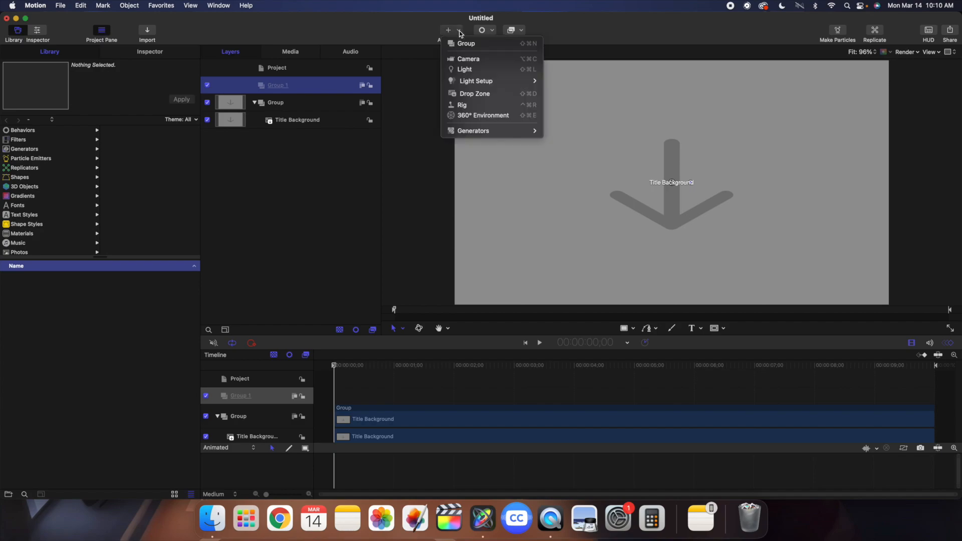
pyautogui.click(467, 95)
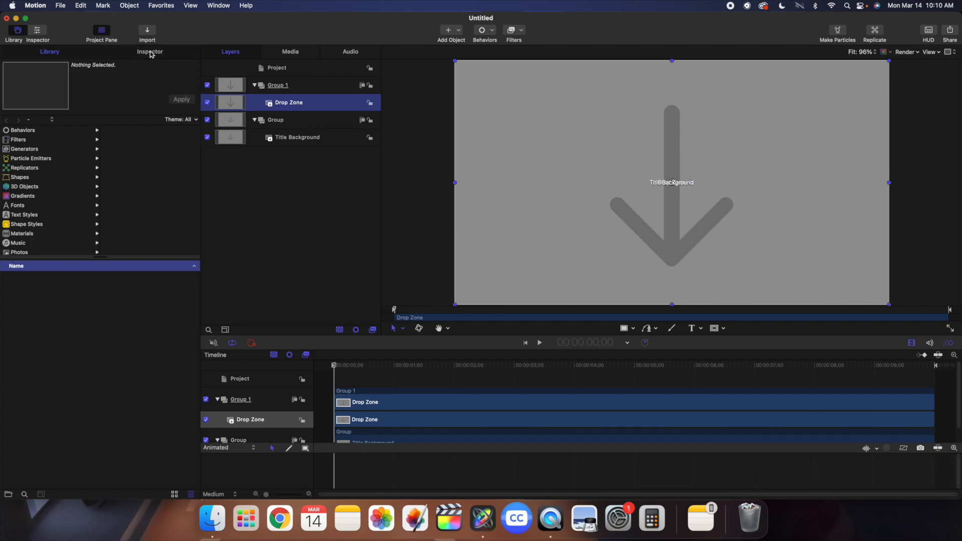
# - Expand the Drop Zone's rotation into separate axes and publish the Y rotation parameter
pyautogui.click(151, 53)
pyautogui.click(39, 124)
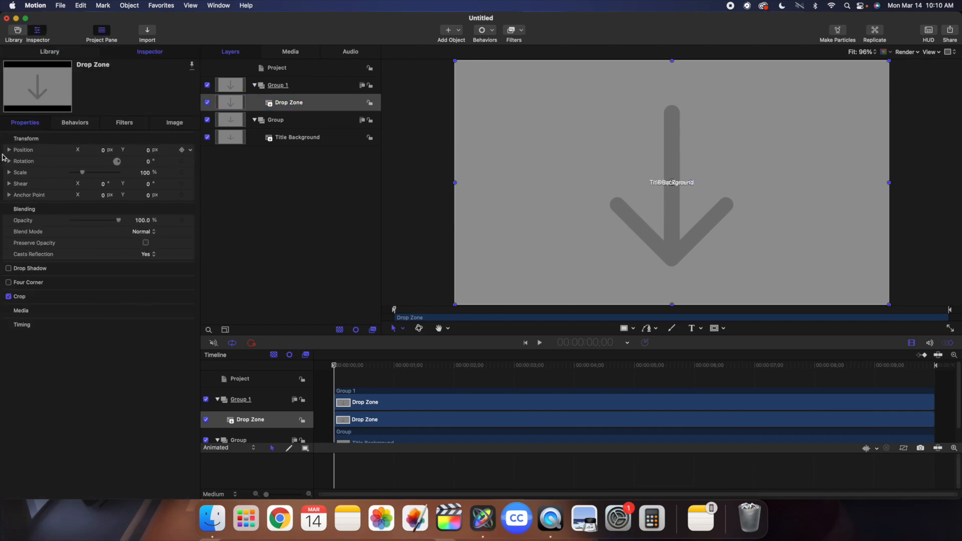
pyautogui.click(9, 162)
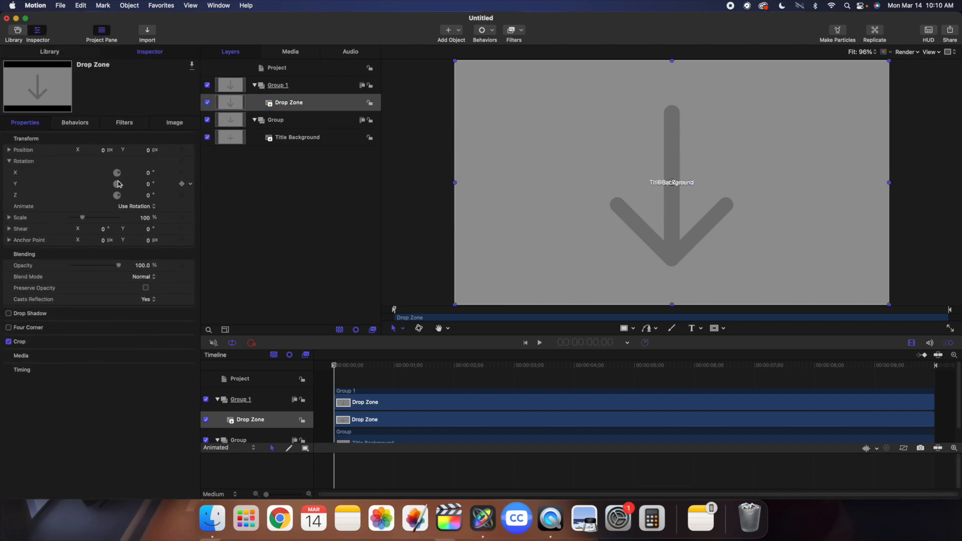
pyautogui.moveTo(148, 188); pyautogui.dragTo(149, 188)
pyautogui.press('super+z')
pyautogui.click(191, 184)
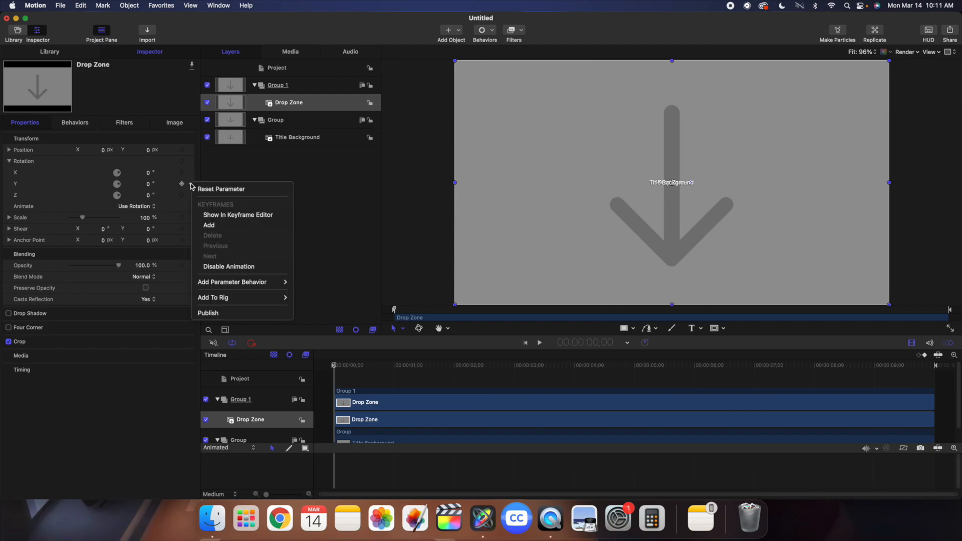
pyautogui.click(233, 311)
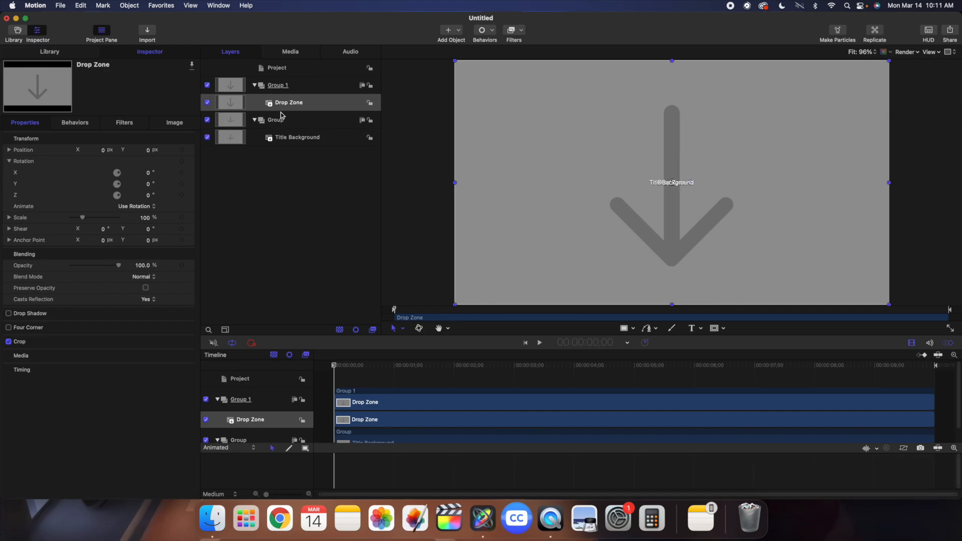
# - Check the project's published parameters and try out the Y rotation control
pyautogui.click(317, 71)
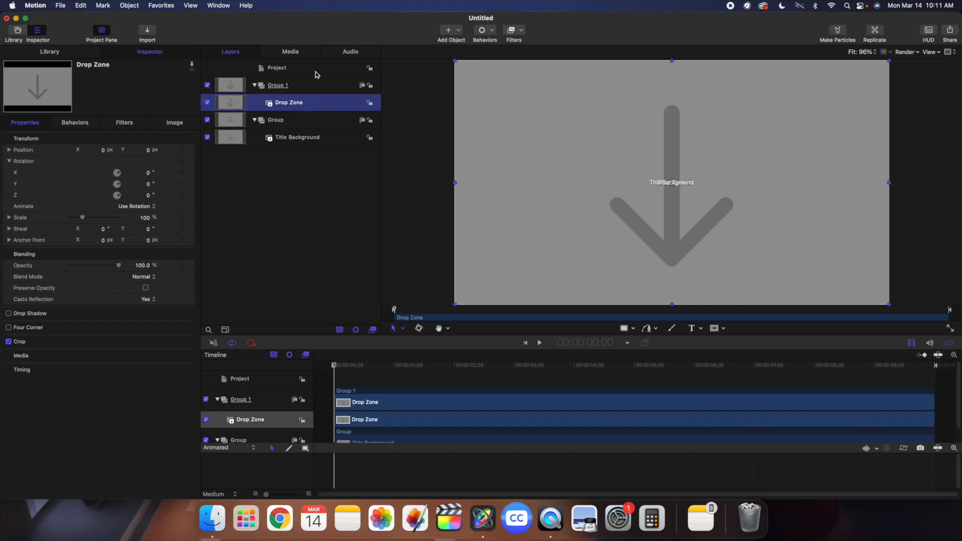
pyautogui.click(175, 123)
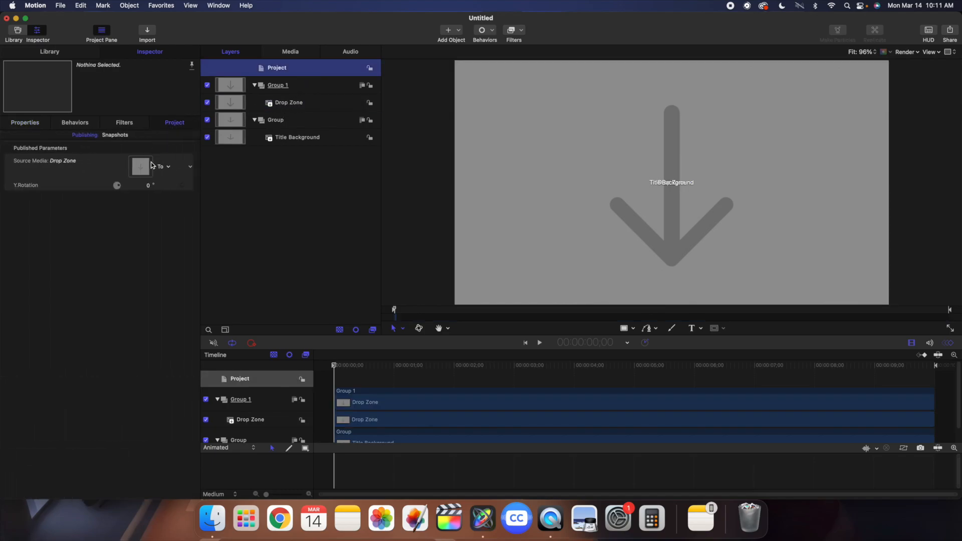
pyautogui.moveTo(148, 188)
pyautogui.mouseDown()
pyautogui.moveTo(190, 188)
pyautogui.moveTo(149, 187)
pyautogui.mouseUp()
# - Fill the Drop Zone with the 8 Music Video Effects thumbnail image from the desktop
pyautogui.click(294, 105)
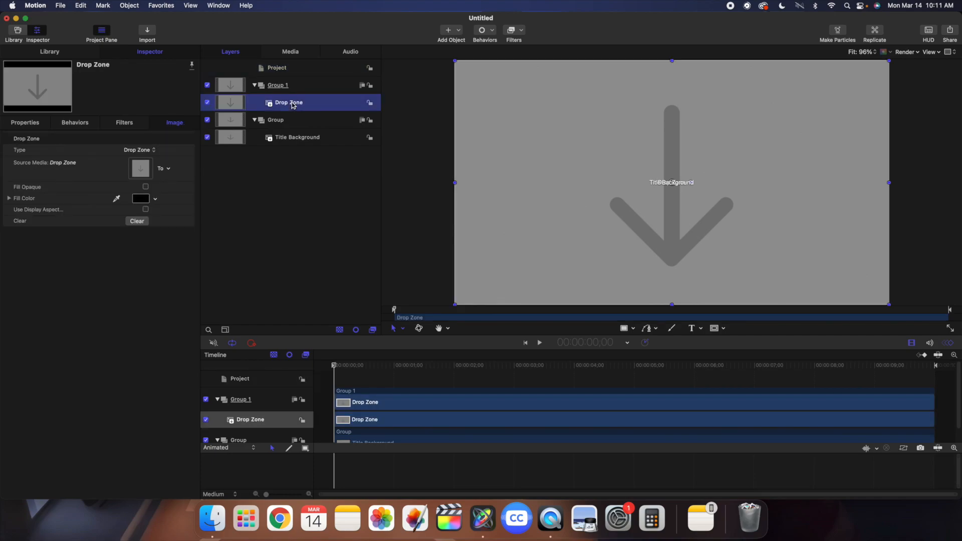
pyautogui.press('super+Tab')
pyautogui.moveTo(479, 231); pyautogui.dragTo(326, 103)
pyautogui.click(402, 103)
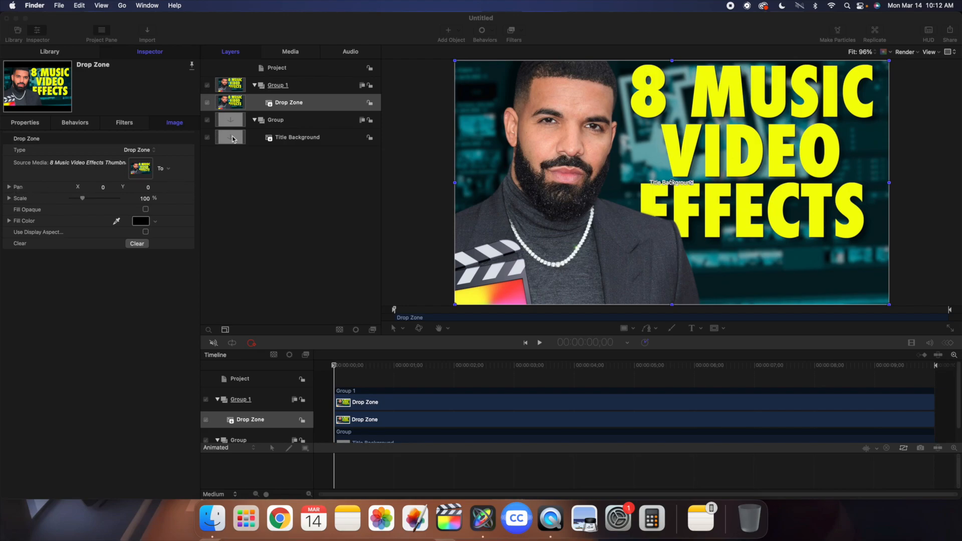
# - Publish the Drop Zone's image Pan and Scale, and test the project's published parameters
pyautogui.click(307, 103)
pyautogui.click(191, 188)
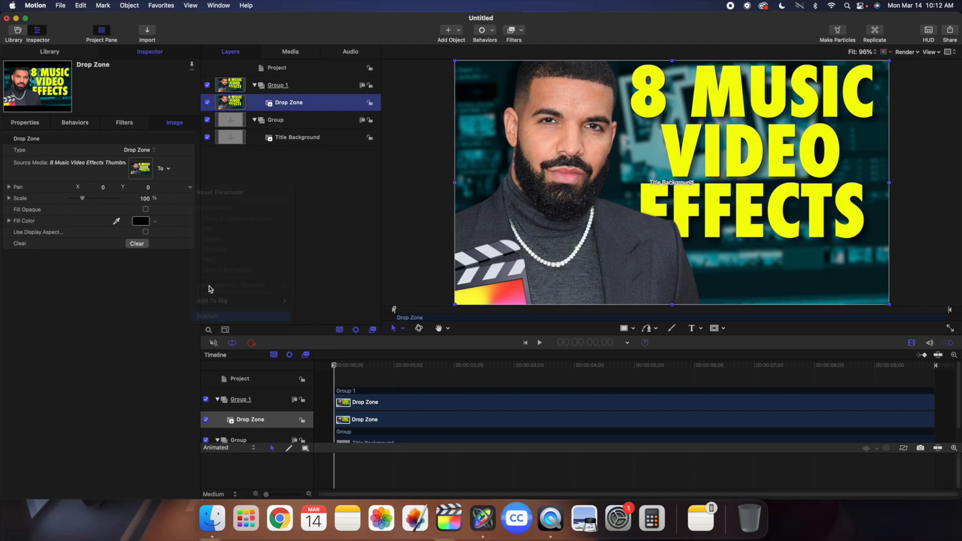
pyautogui.click(190, 199)
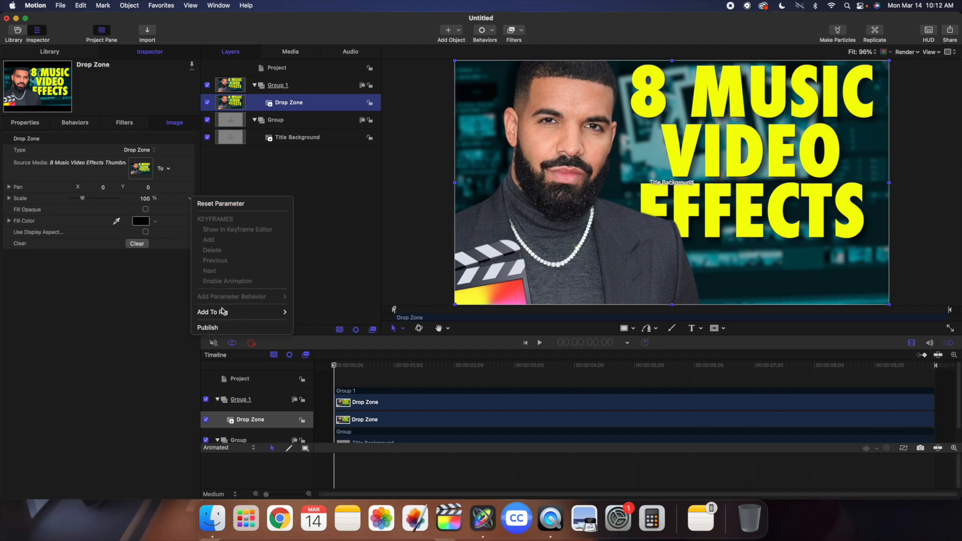
pyautogui.click(226, 328)
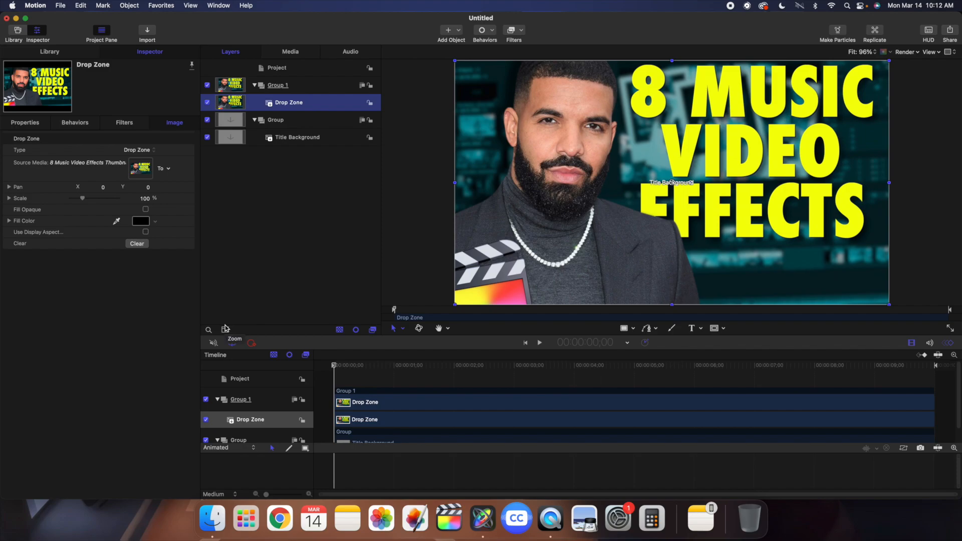
pyautogui.click(304, 70)
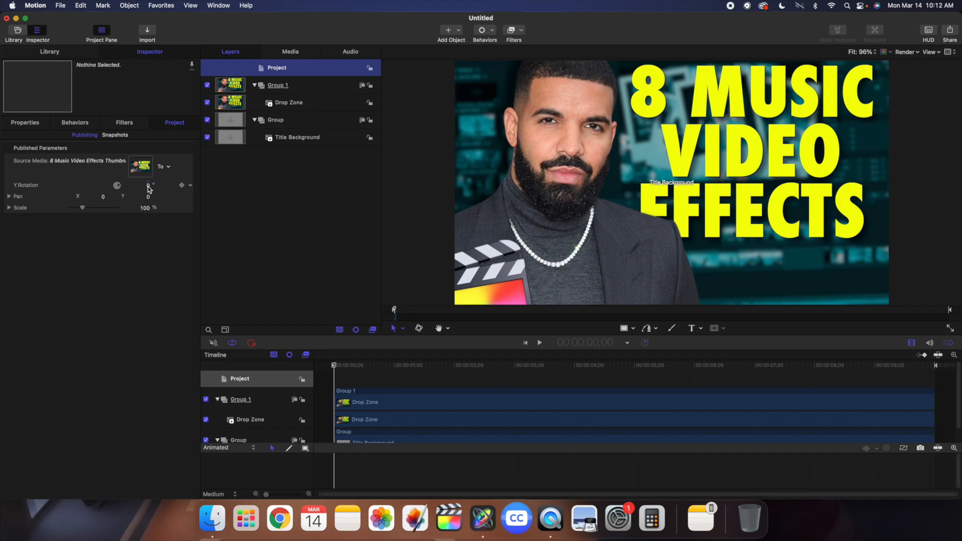
pyautogui.moveTo(148, 189)
pyautogui.mouseDown()
pyautogui.moveTo(176, 188)
pyautogui.moveTo(149, 188)
pyautogui.mouseUp()
# - Clear the thumbnail image from the Drop Zone and review the project's published parameters
pyautogui.click(296, 105)
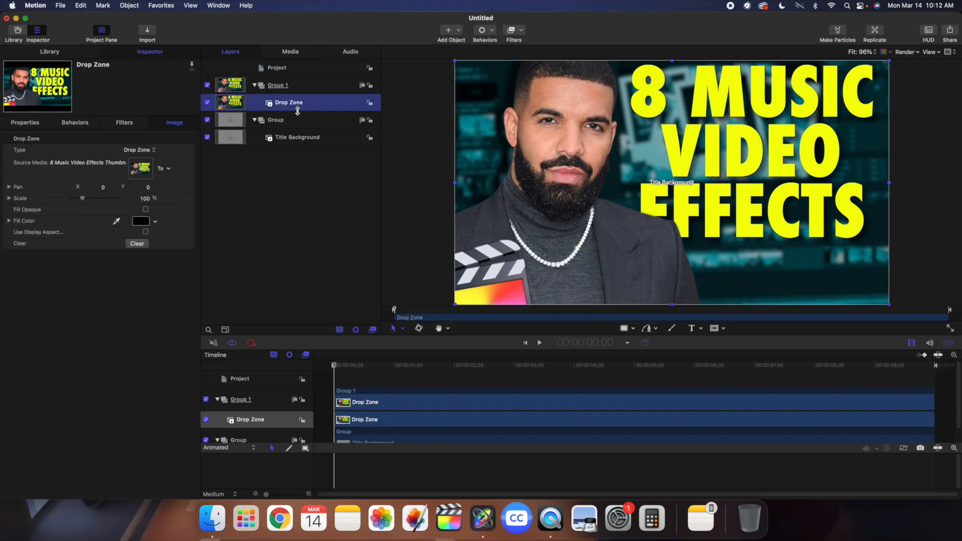
pyautogui.click(137, 244)
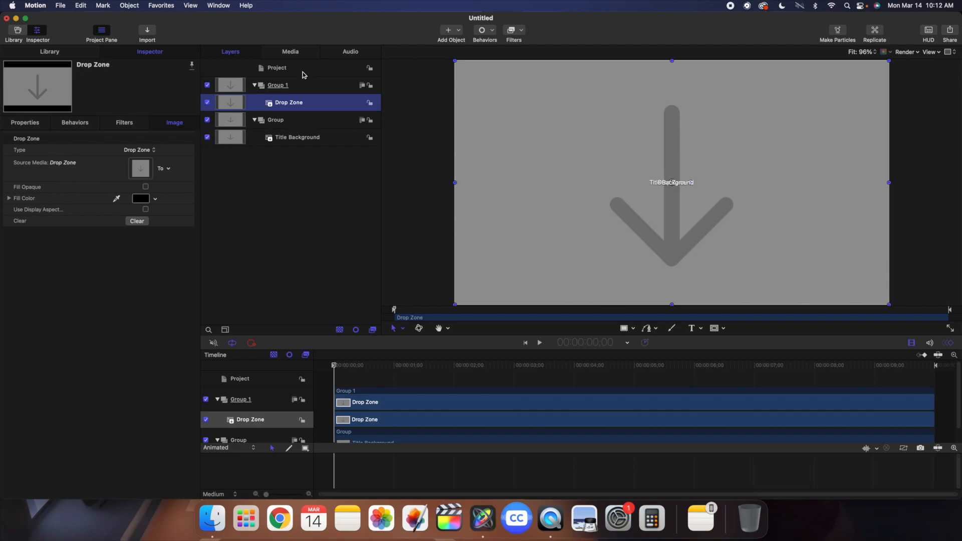
pyautogui.click(302, 74)
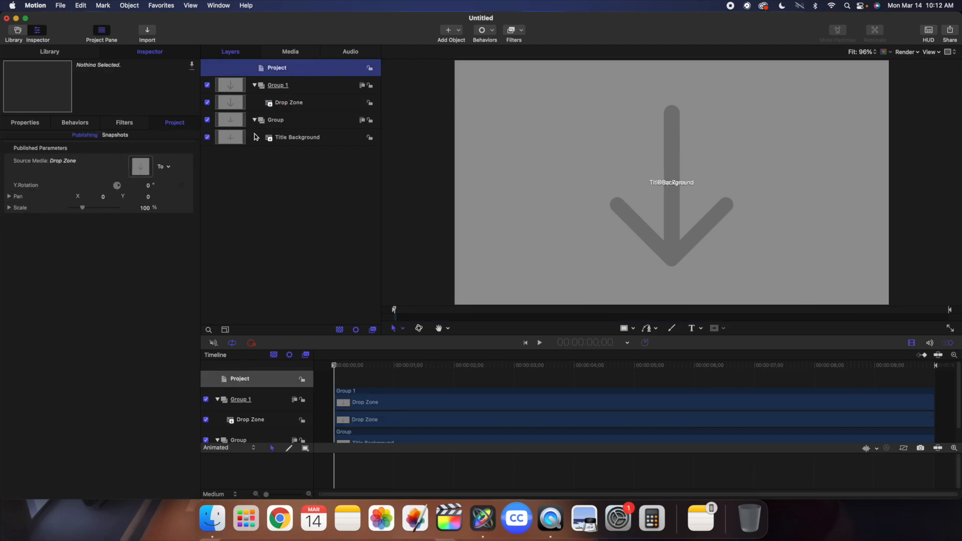
# - Publish the Drop Zone's transform Scale parameter
pyautogui.click(322, 106)
pyautogui.click(19, 124)
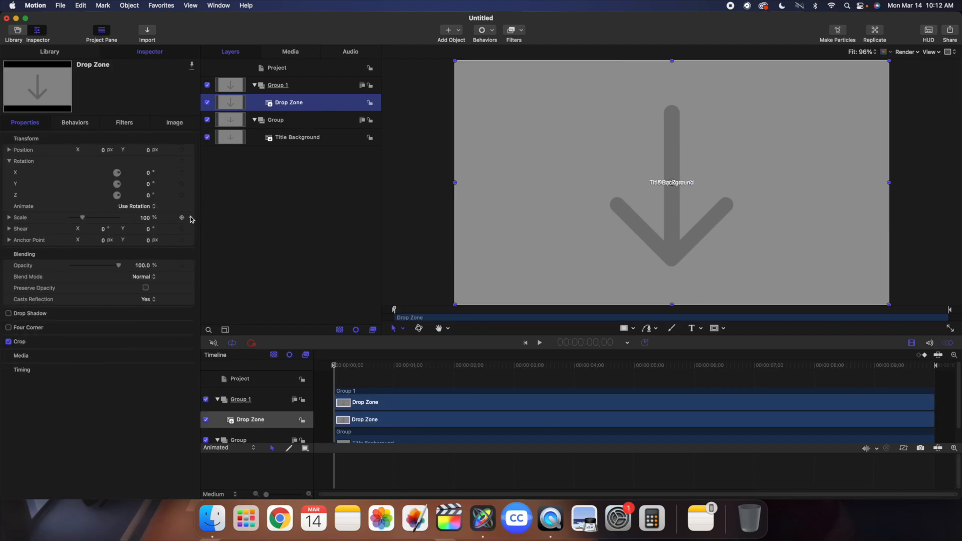
pyautogui.click(191, 218)
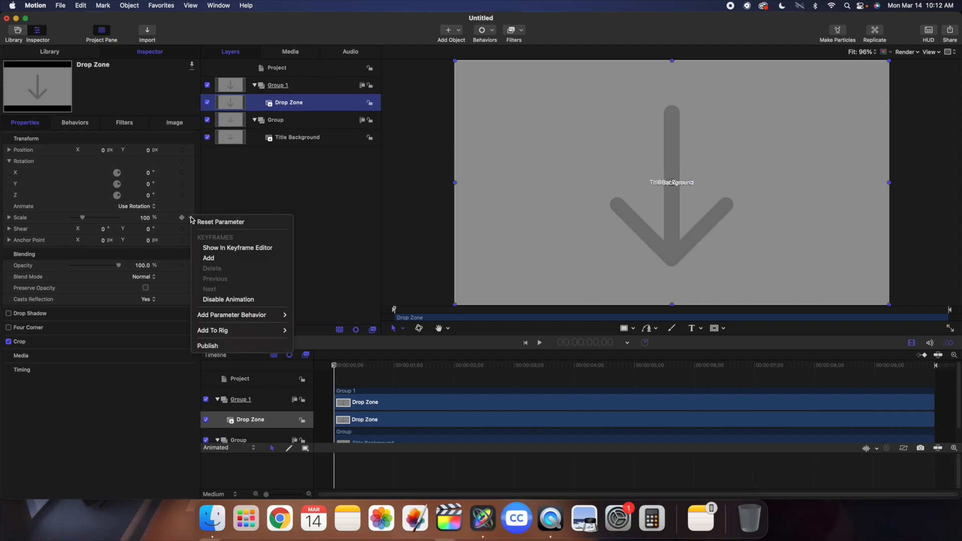
pyautogui.click(234, 345)
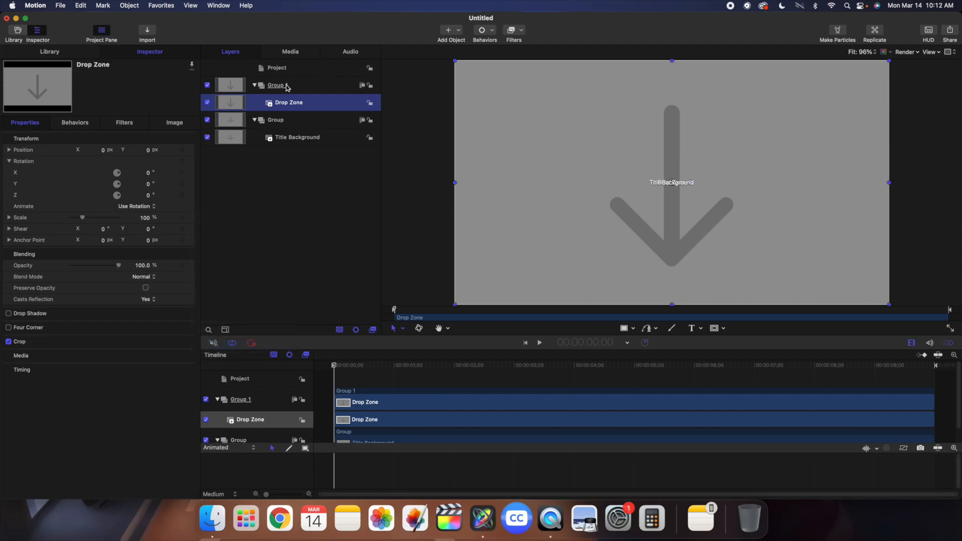
# - Try out the published Y Rotation control in the project's parameters and undo the change
pyautogui.click(301, 72)
pyautogui.click(175, 123)
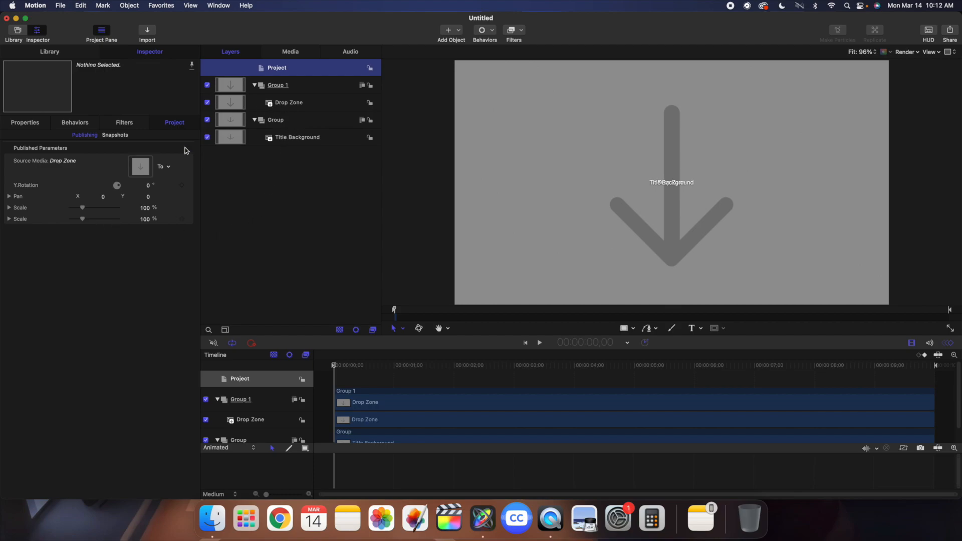
pyautogui.moveTo(149, 186); pyautogui.dragTo(728, 194)
pyautogui.press('super+z')
# - Publish the title template under the name Drop Zone in the My Titles category
pyautogui.press('super+shift+p')
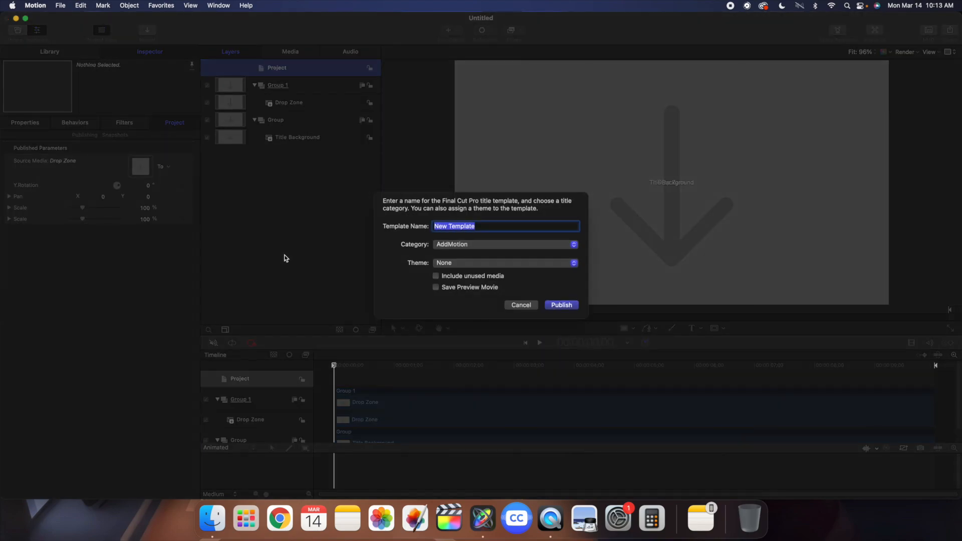
pyautogui.write('Drop Zone')
pyautogui.click(448, 247)
pyautogui.click(460, 339)
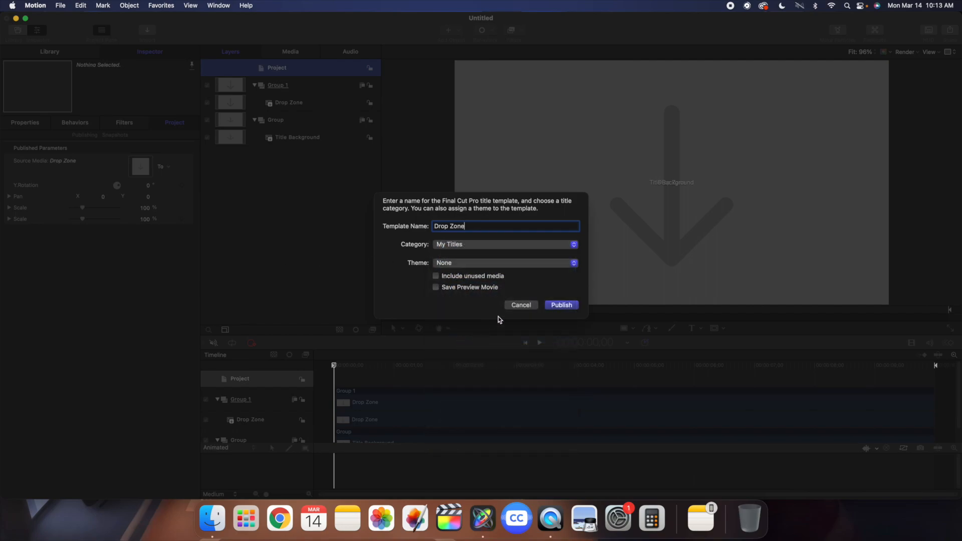
pyautogui.click(562, 305)
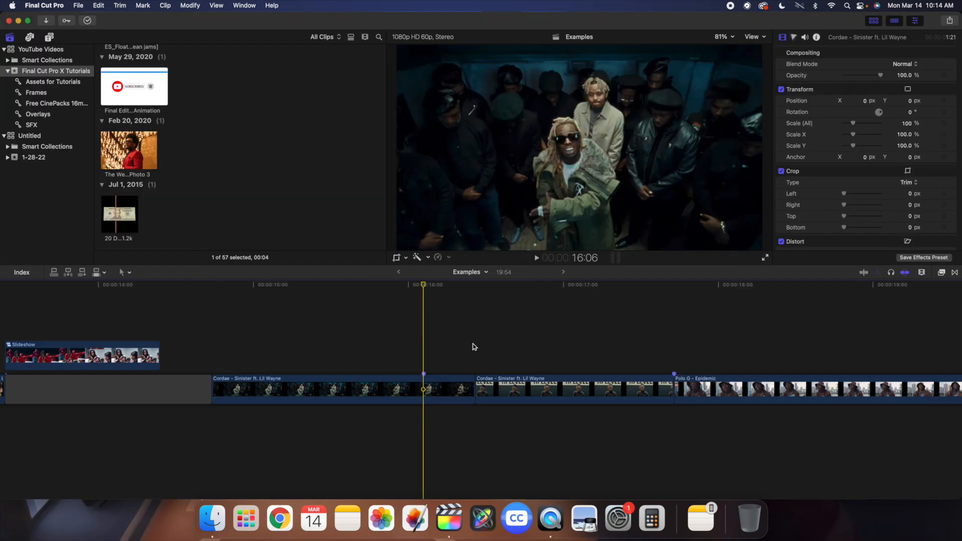
# - Switch to Final Cut Pro, add a freeze frame at the start of the second Cordae clip and set its duration to 10 frames
pyautogui.click(475, 347)
pyautogui.click(492, 393)
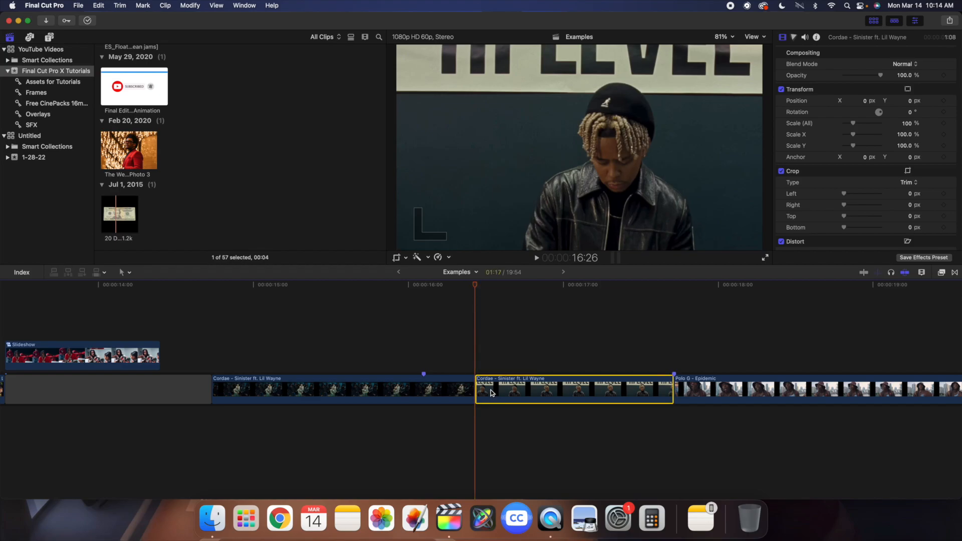
pyautogui.hotkey('alt', 'f')
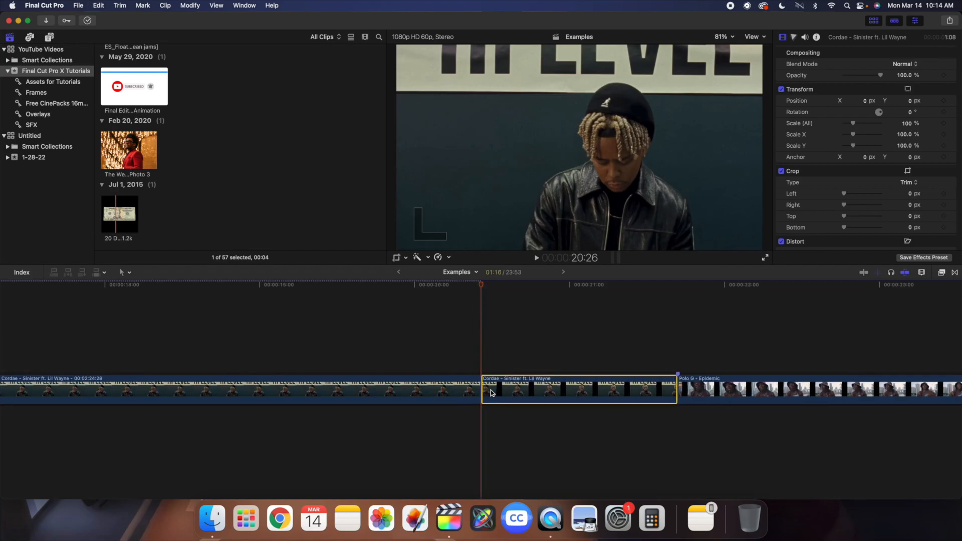
pyautogui.click(443, 386)
pyautogui.hotkey('ctrl', 'd')
pyautogui.write('10')
pyautogui.press('Return')
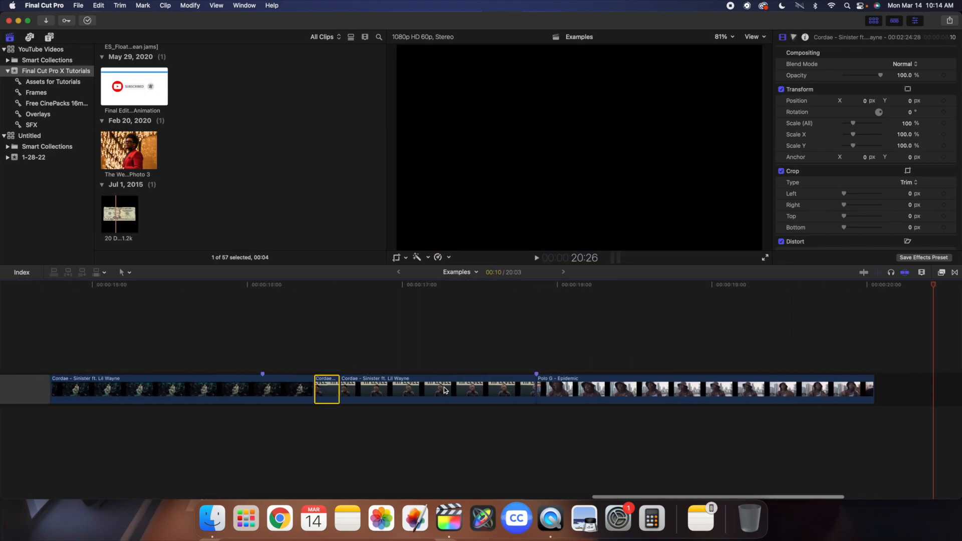
# - Set the Cordae freeze frame's duration to 20 frames
pyautogui.click(398, 366)
pyautogui.click(403, 383)
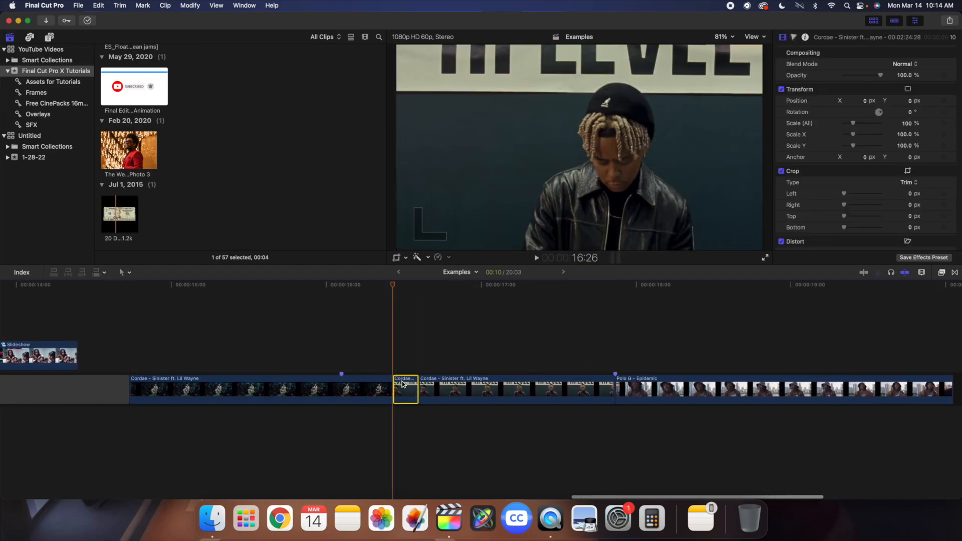
pyautogui.hotkey('ctrl', 'd')
pyautogui.write('20')
pyautogui.press('Return')
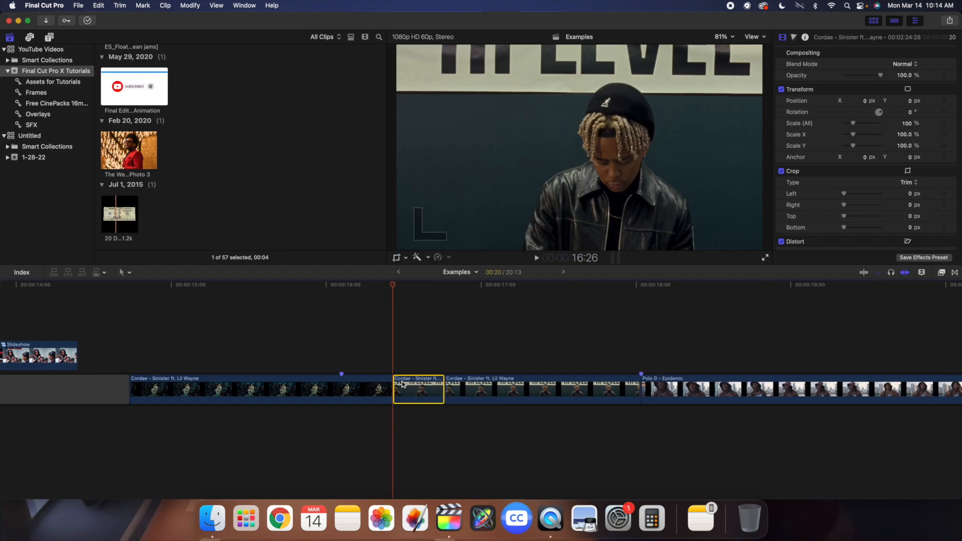
# - Apply the Draw Mask effect from the Masks category to the Cordae freeze frame
pyautogui.click(941, 273)
pyautogui.scroll(-5, 768, 401)
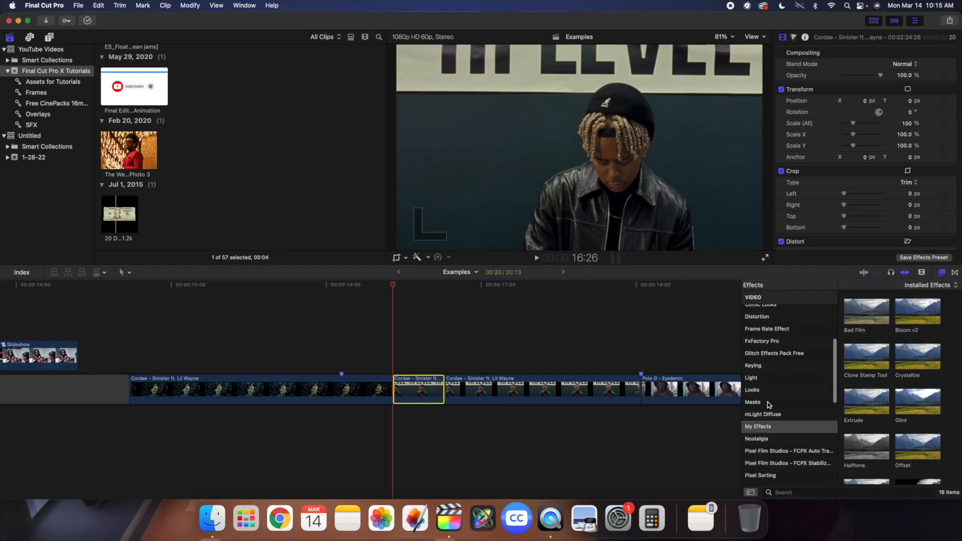
pyautogui.click(768, 402)
pyautogui.moveTo(866, 311)
pyautogui.mouseDown()
pyautogui.moveTo(582, 371)
pyautogui.moveTo(431, 387)
pyautogui.mouseUp()
pyautogui.click(941, 273)
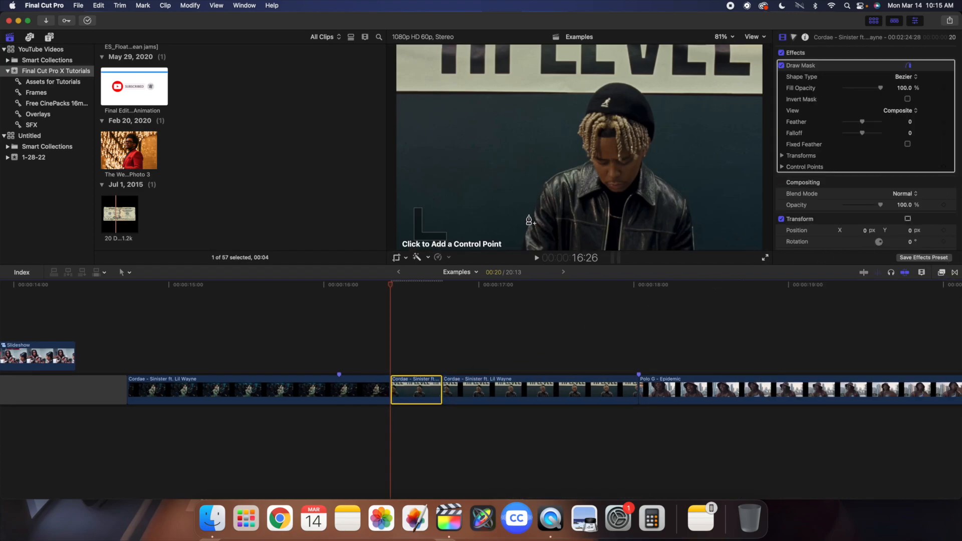
# - Draw a closed mask around the man in the freeze frame, following his jacket, shoulders, hair and cap down to the frame's lower edge
pyautogui.click(524, 246)
pyautogui.click(533, 217)
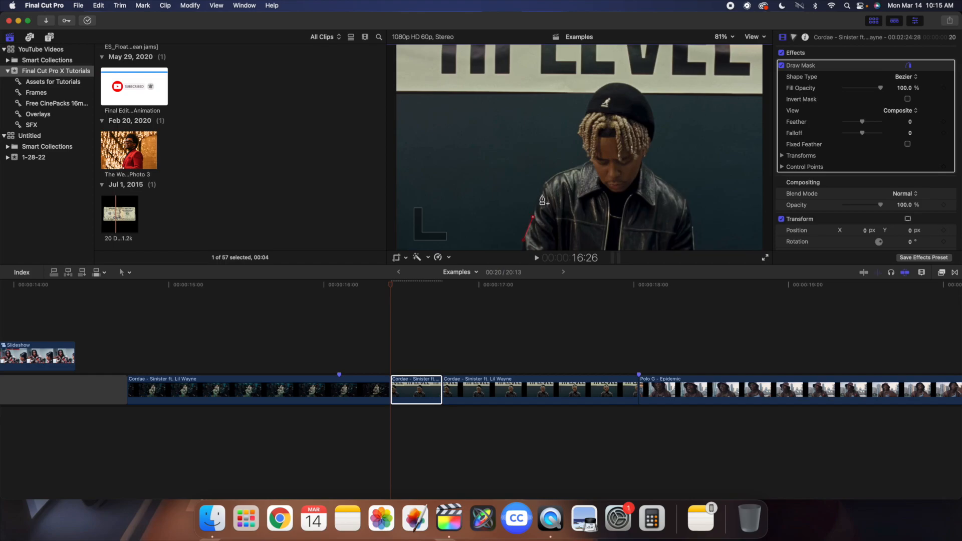
pyautogui.click(546, 184)
pyautogui.click(561, 173)
pyautogui.click(590, 161)
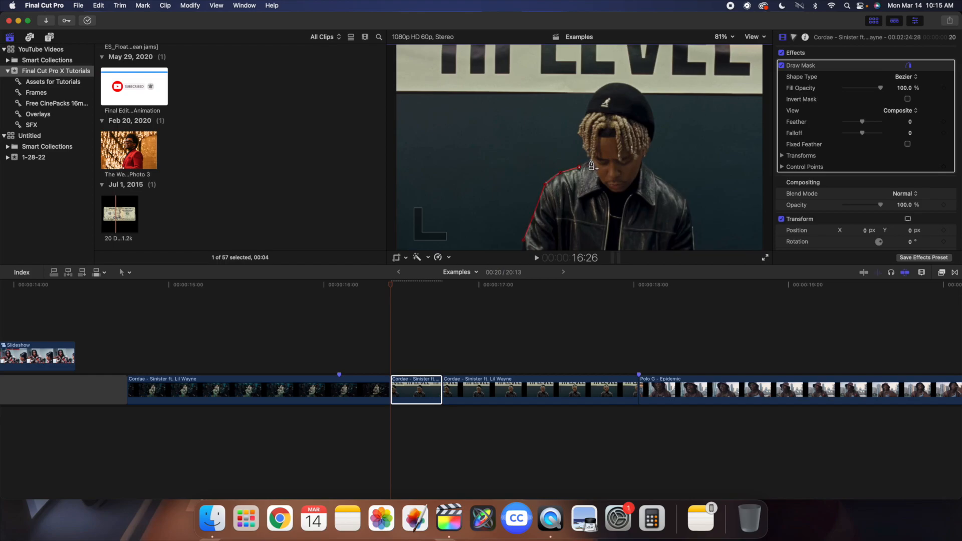
pyautogui.click(581, 132)
pyautogui.click(588, 111)
pyautogui.click(615, 82)
pyautogui.click(636, 87)
pyautogui.click(652, 109)
pyautogui.click(654, 132)
pyautogui.click(649, 146)
pyautogui.click(645, 166)
pyautogui.click(654, 174)
pyautogui.click(687, 197)
pyautogui.click(692, 227)
pyautogui.click(693, 249)
pyautogui.click(524, 249)
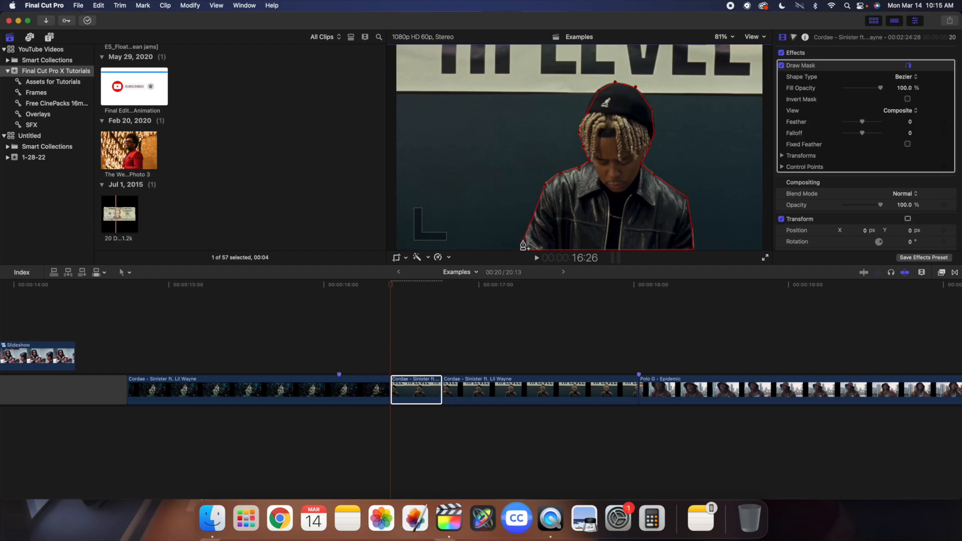
pyautogui.click(524, 245)
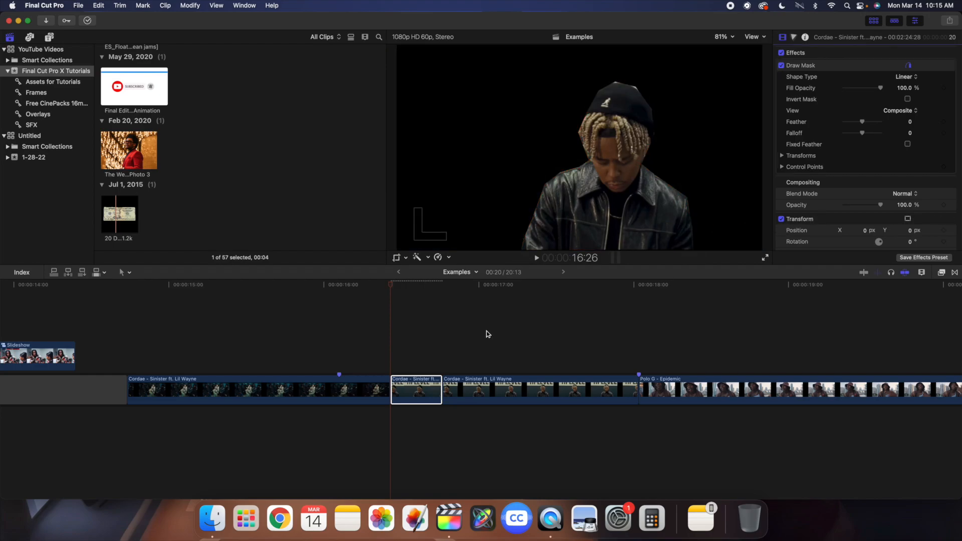
# - Turn the masked freeze frame into a compound clip named Cutout and remove it from the timeline
pyautogui.click(415, 381)
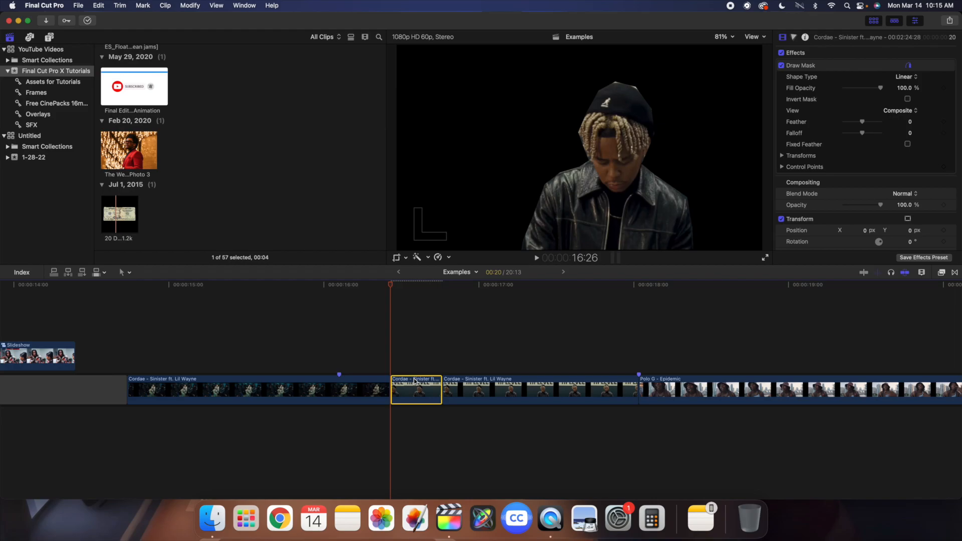
pyautogui.hotkey('alt', 'g')
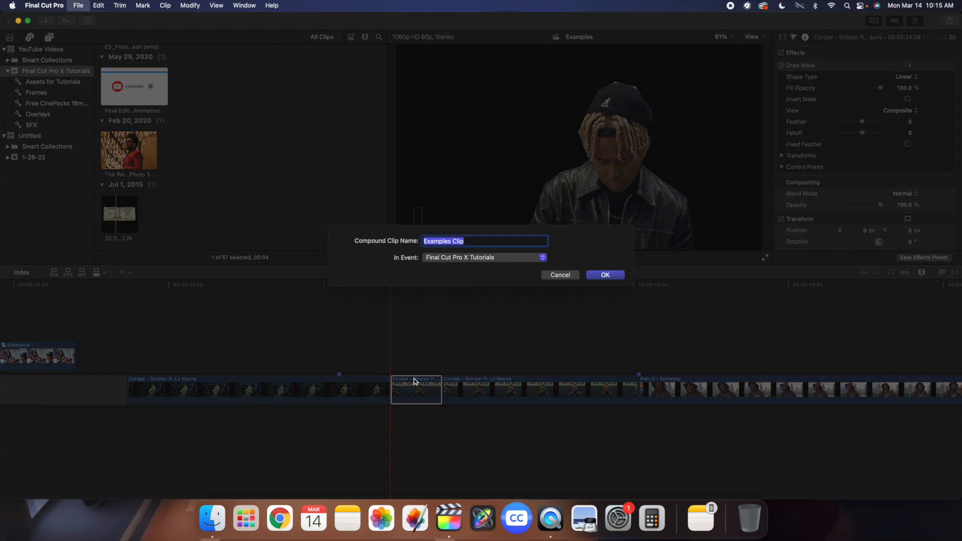
pyautogui.write('Cutout')
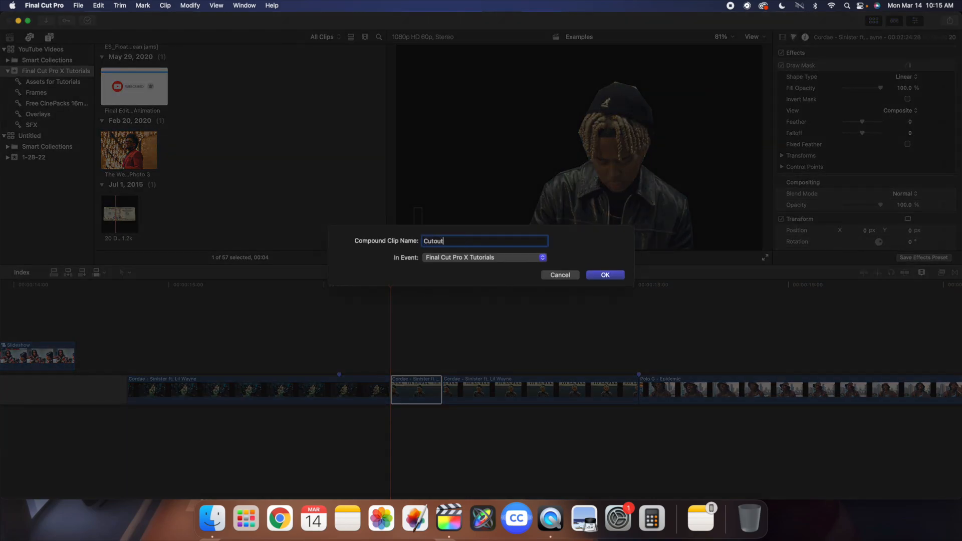
pyautogui.press('Return')
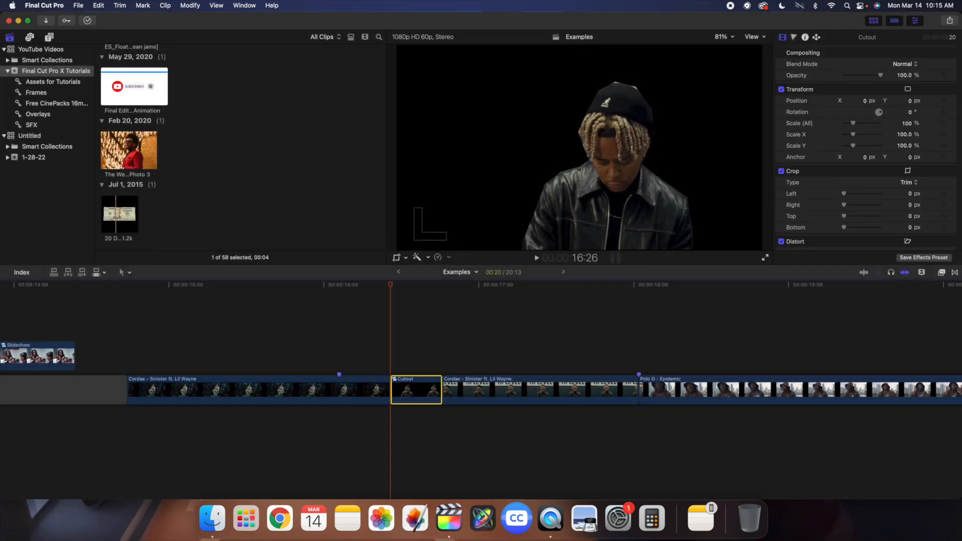
pyautogui.press('BackSpace')
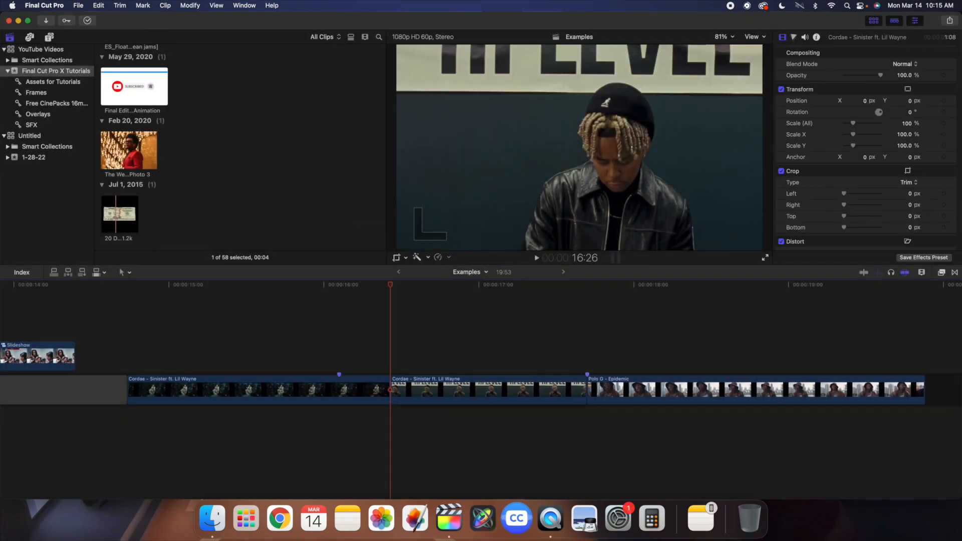
# - Place the Drop Zone title from My Titles above the first Cordae clip at its marker and set its duration to 20 frames
pyautogui.click(345, 338)
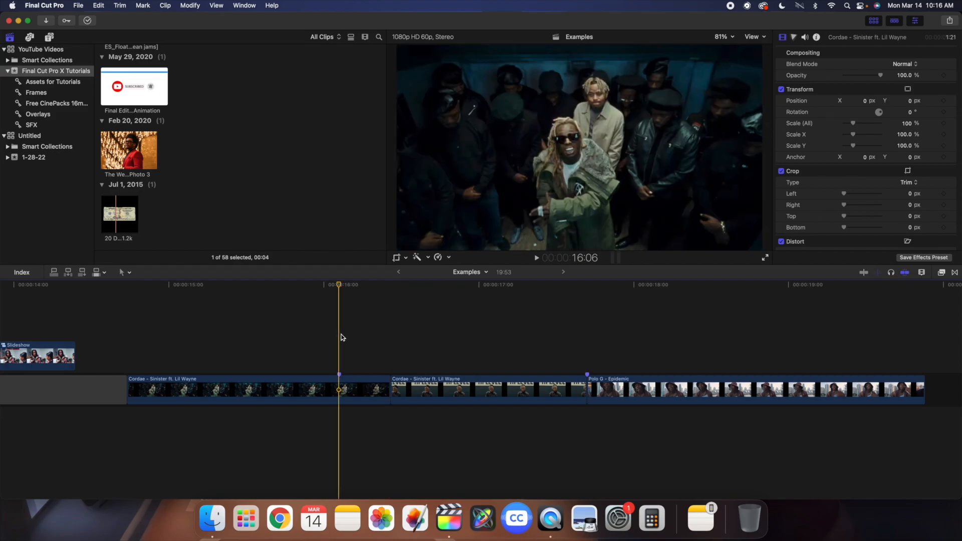
pyautogui.scroll(15, 217, 135)
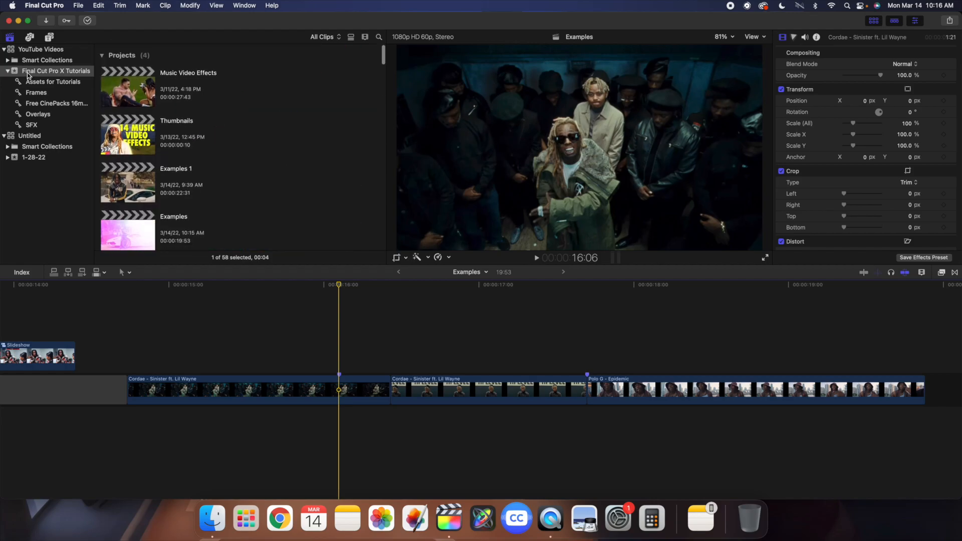
pyautogui.click(49, 37)
pyautogui.moveTo(167, 84); pyautogui.dragTo(339, 360)
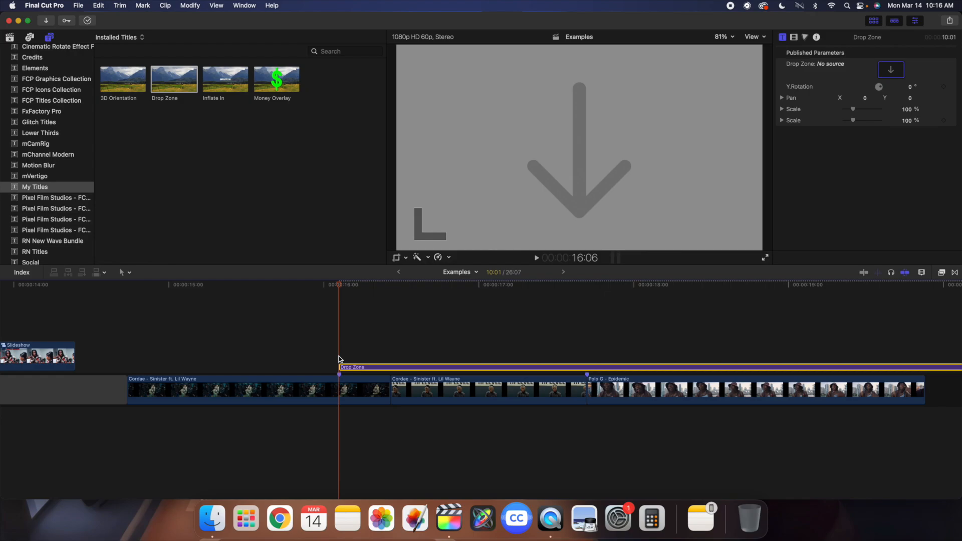
pyautogui.hotkey('ctrl', 'd')
pyautogui.press('Return')
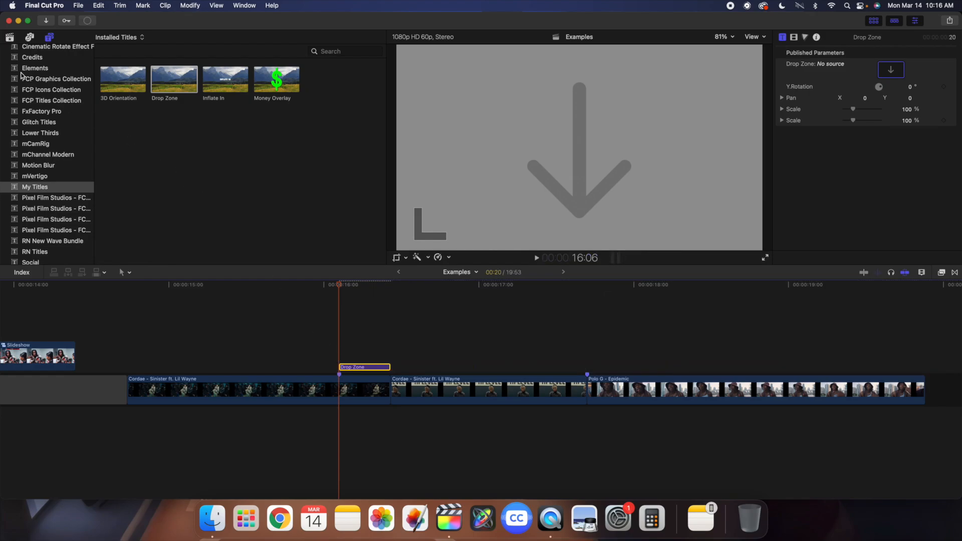
# - Fill the Drop Zone title's source with the Cutout compound clip from the Final Cut Pro X Tutorials event
pyautogui.click(10, 38)
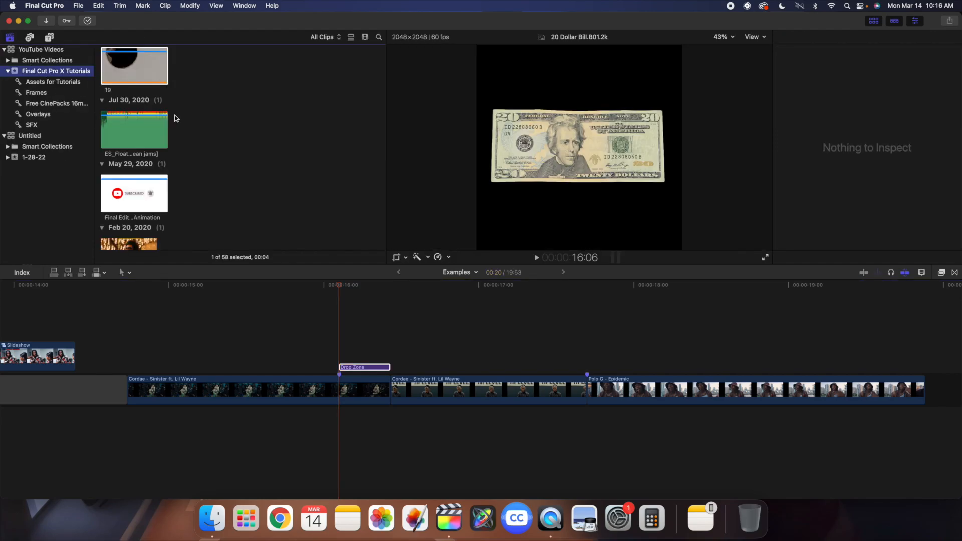
pyautogui.scroll(15, 175, 118)
pyautogui.scroll(-6, 175, 118)
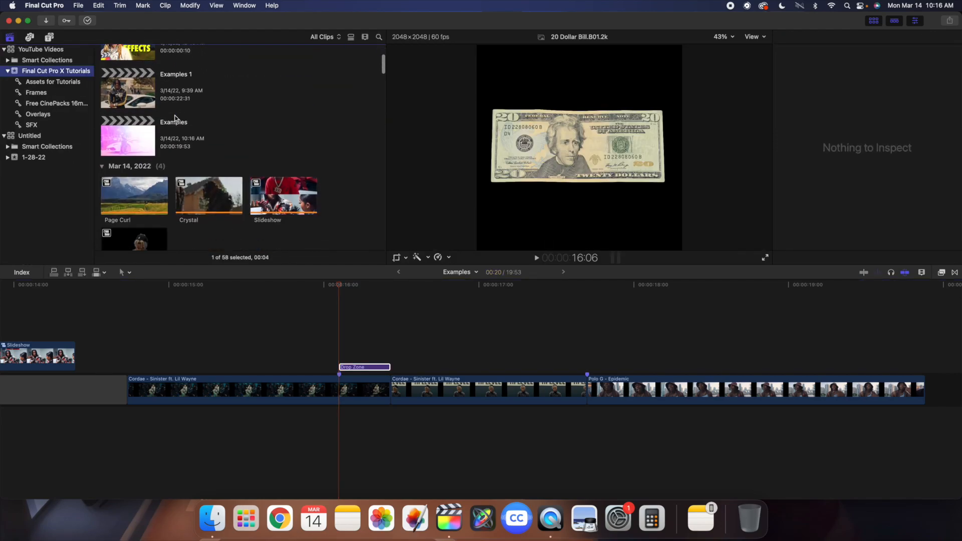
pyautogui.click(357, 368)
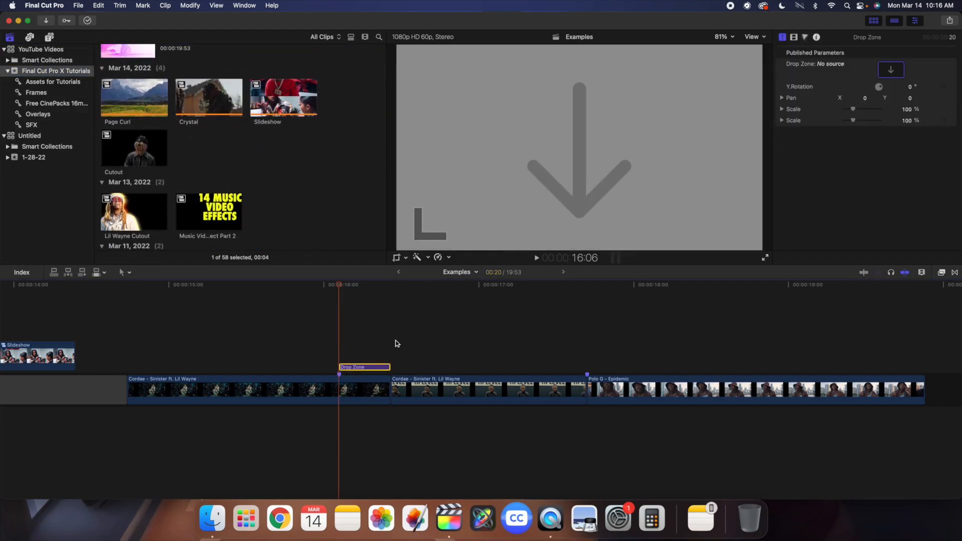
pyautogui.click(892, 69)
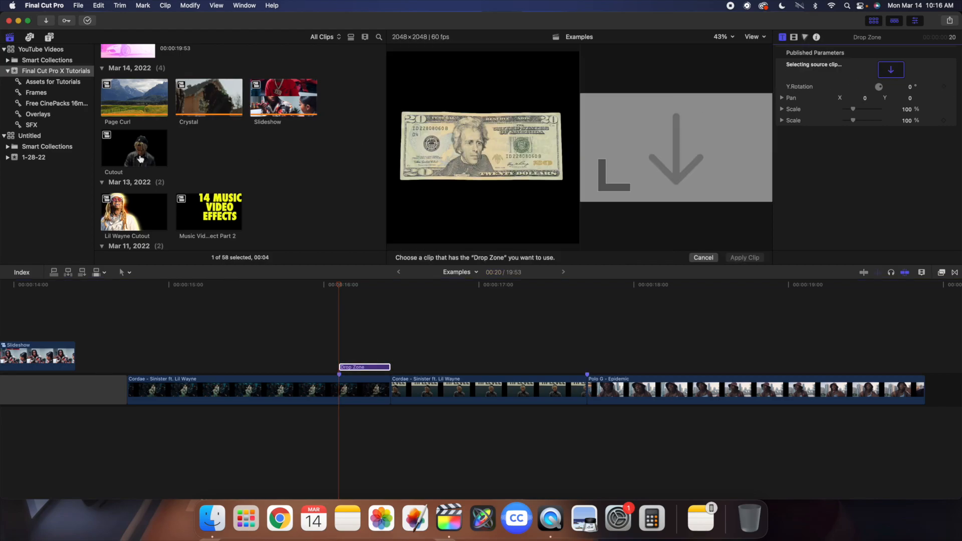
pyautogui.click(745, 258)
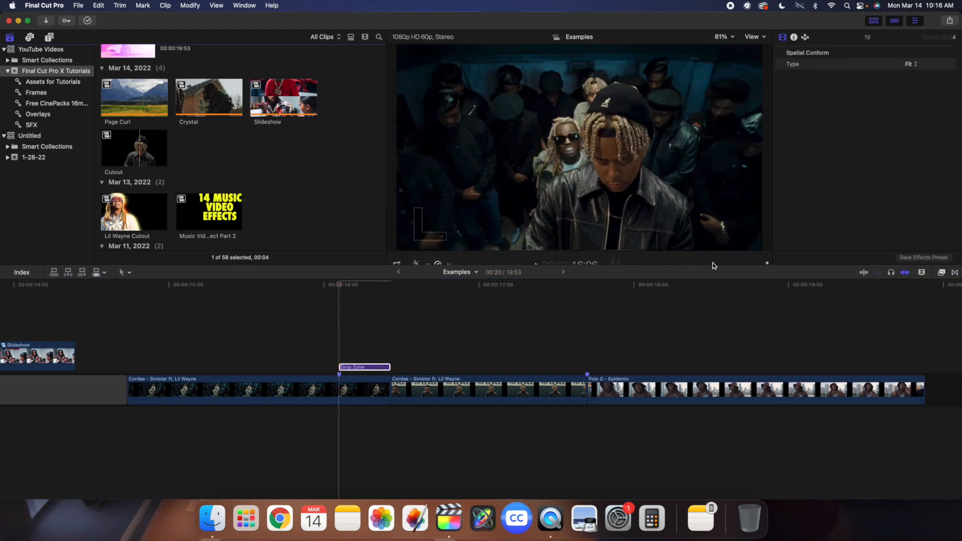
# - Set the Drop Zone title's Y Rotation to 90° at its first frame
pyautogui.click(368, 369)
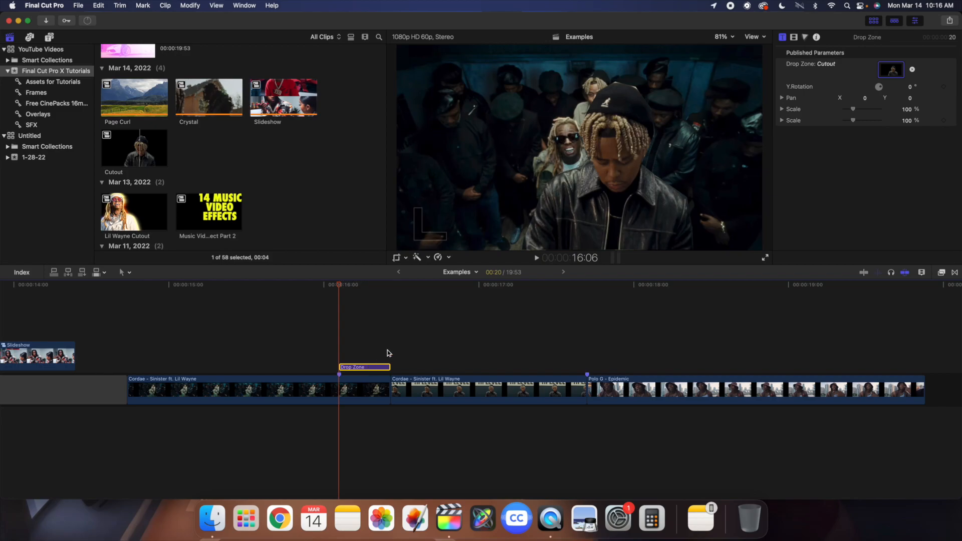
pyautogui.click(912, 87)
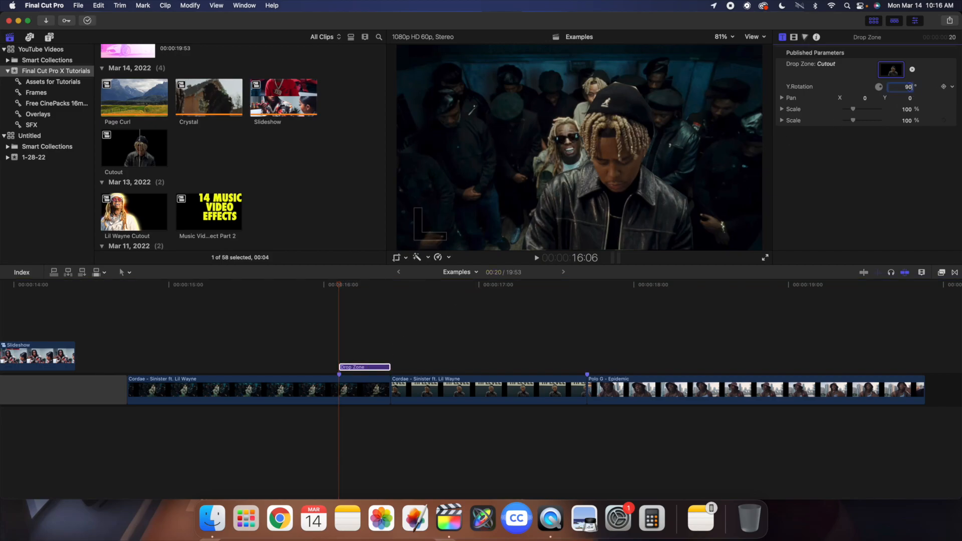
pyautogui.press('Return')
pyautogui.click(364, 370)
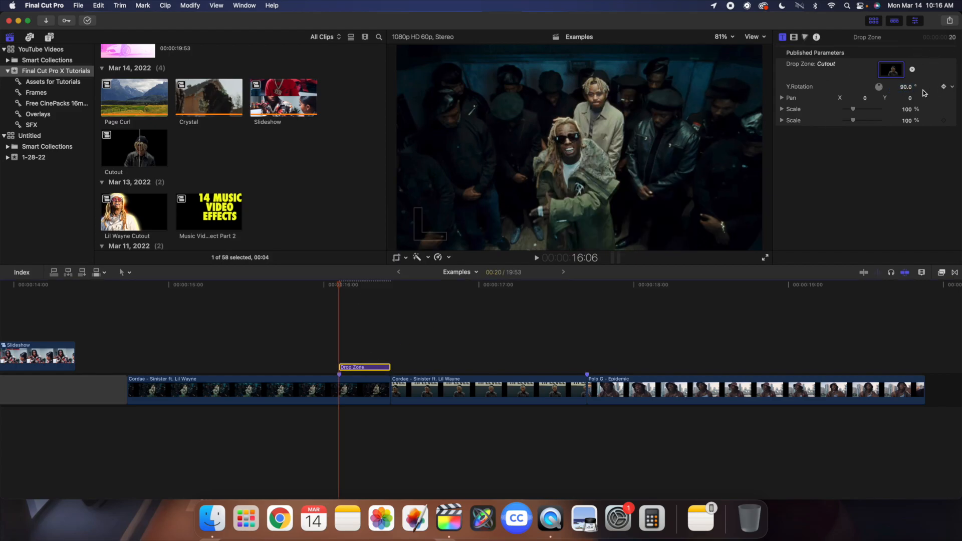
# - Set the Drop Zone title's Y Rotation to 0° at its end, where the second Cordae clip starts
pyautogui.click(391, 339)
pyautogui.click(377, 366)
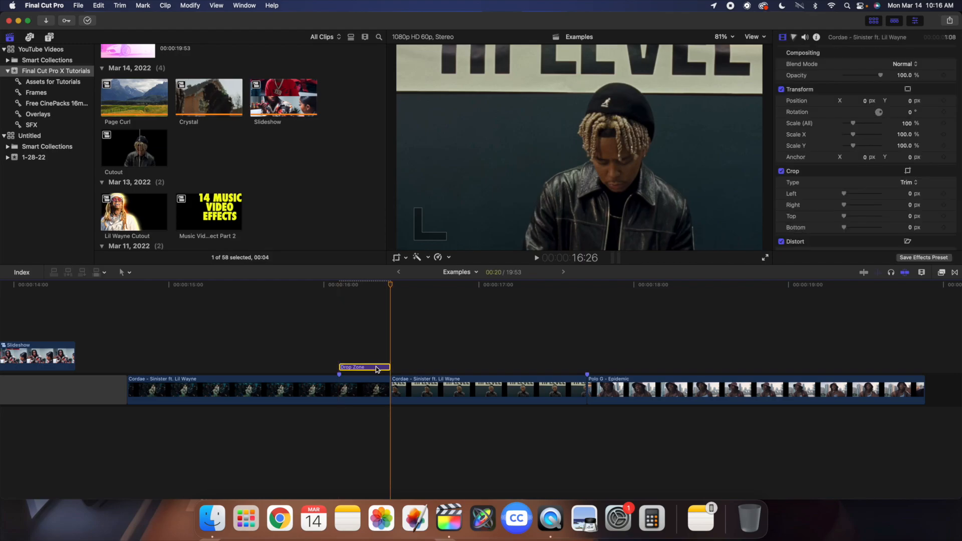
pyautogui.click(905, 87)
pyautogui.write('0')
pyautogui.press('Return')
# - Step through the Drop Zone title's first frames and play back the rotating cutout transition between the Cordae clips
pyautogui.click(340, 346)
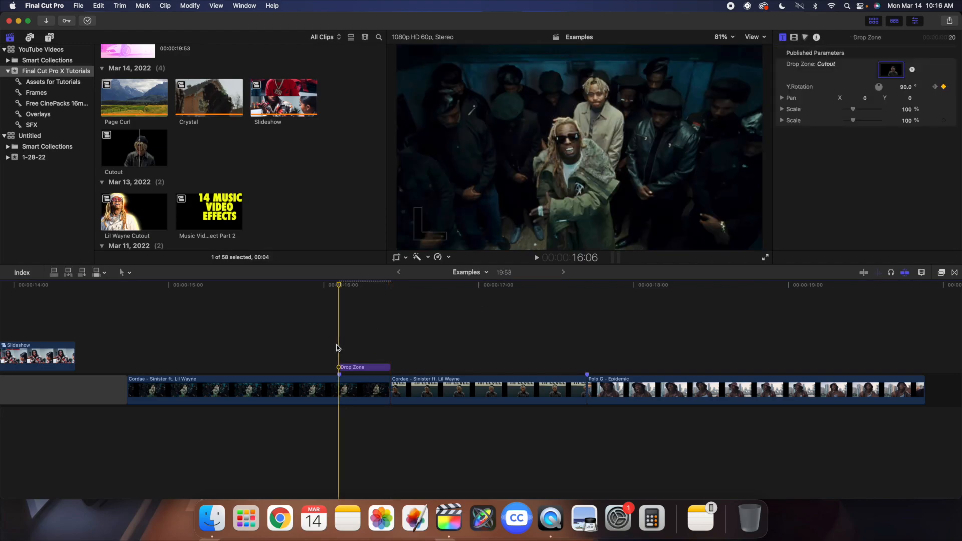
pyautogui.press('Right')
pyautogui.press('Right')
pyautogui.press('Right')
pyautogui.press('Right')
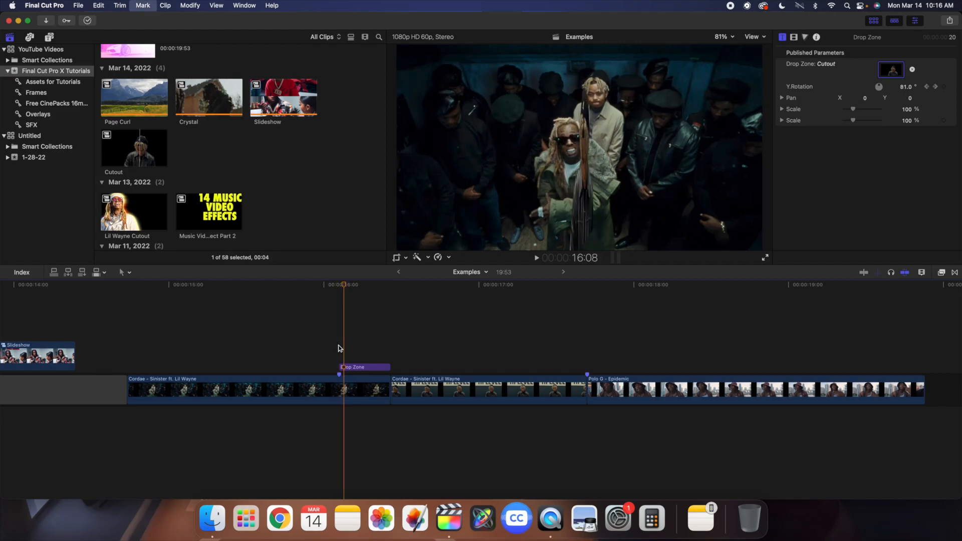
pyautogui.click(321, 353)
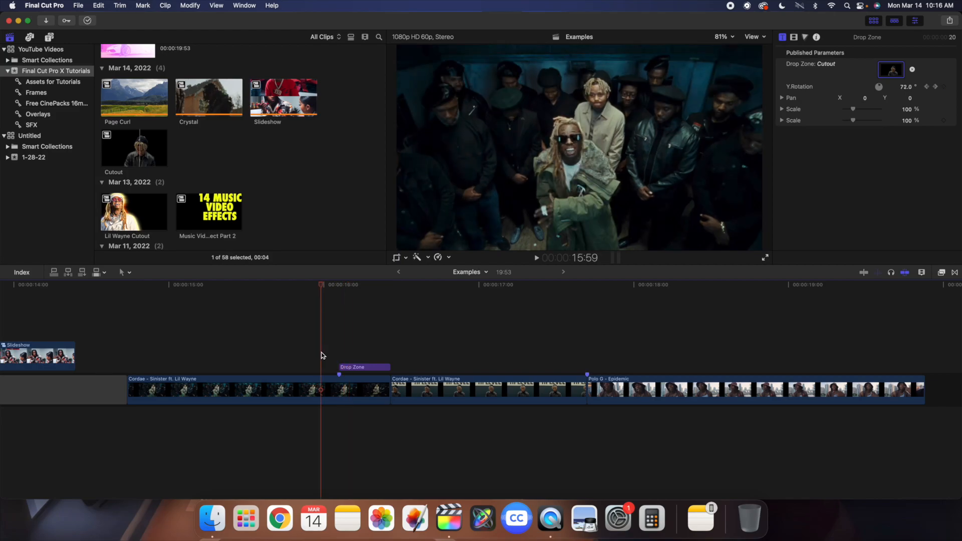
pyautogui.press('space')
pyautogui.press('space')
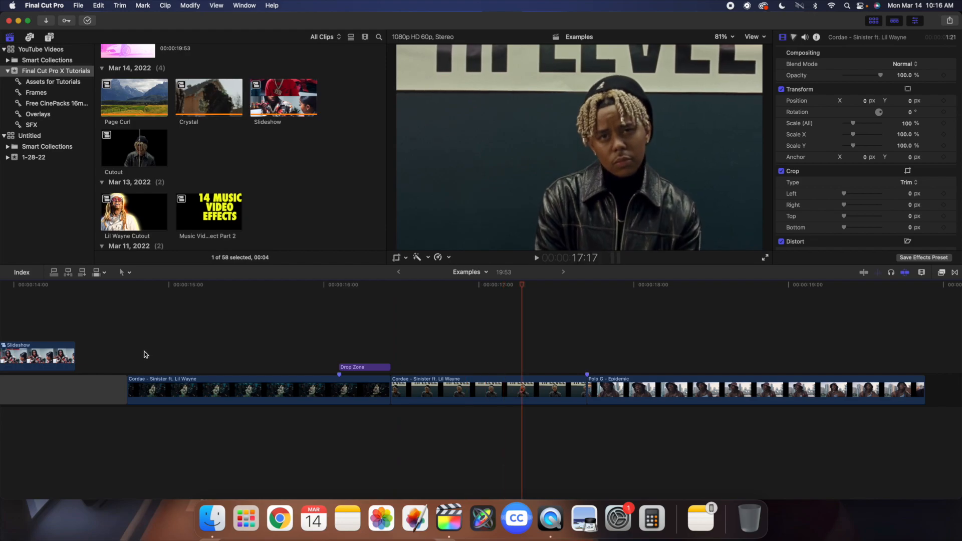
pyautogui.click(139, 355)
pyautogui.press('space')
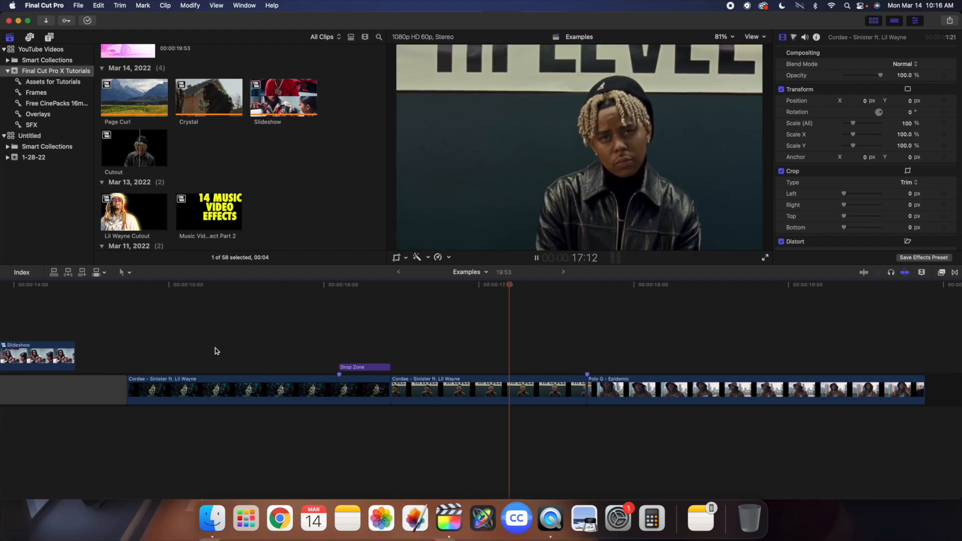
pyautogui.click(282, 344)
pyautogui.press('space')
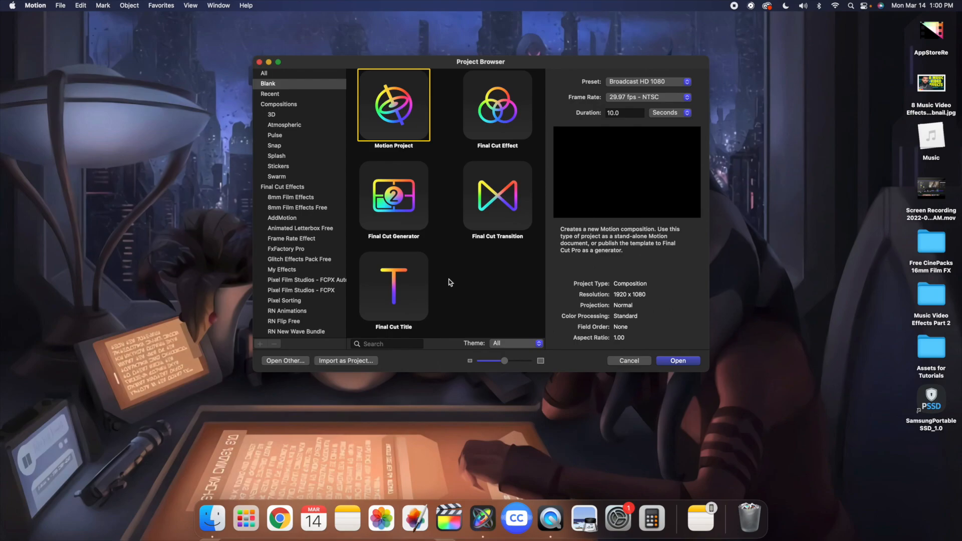
# - Switch to Motion, create a blank Final Cut Title project, and delete its Type Text Here layer
pyautogui.click(387, 286)
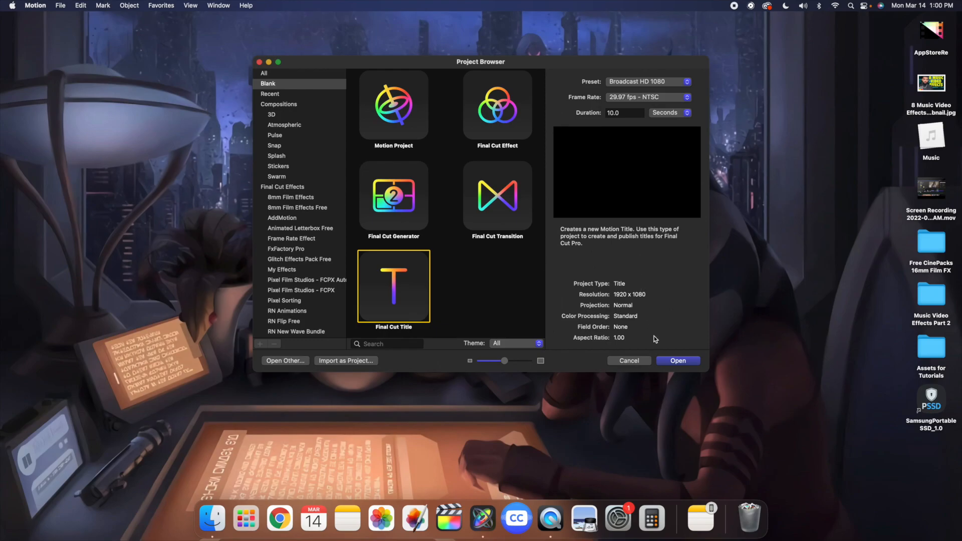
pyautogui.click(673, 361)
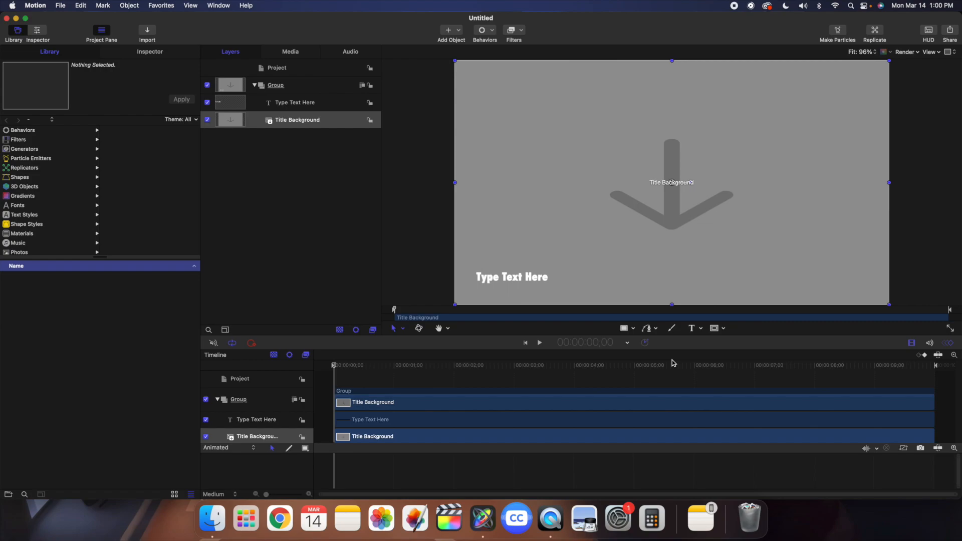
pyautogui.click(305, 102)
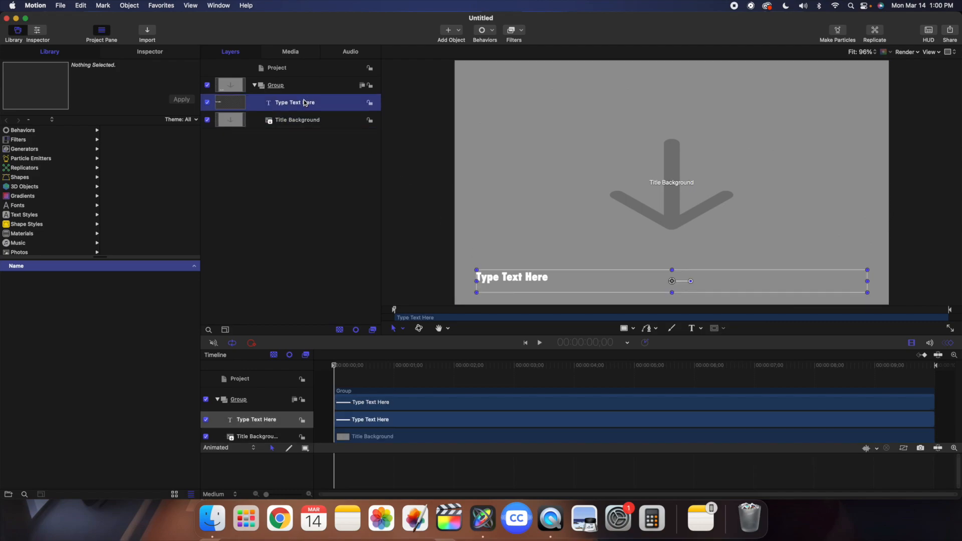
pyautogui.press('Delete')
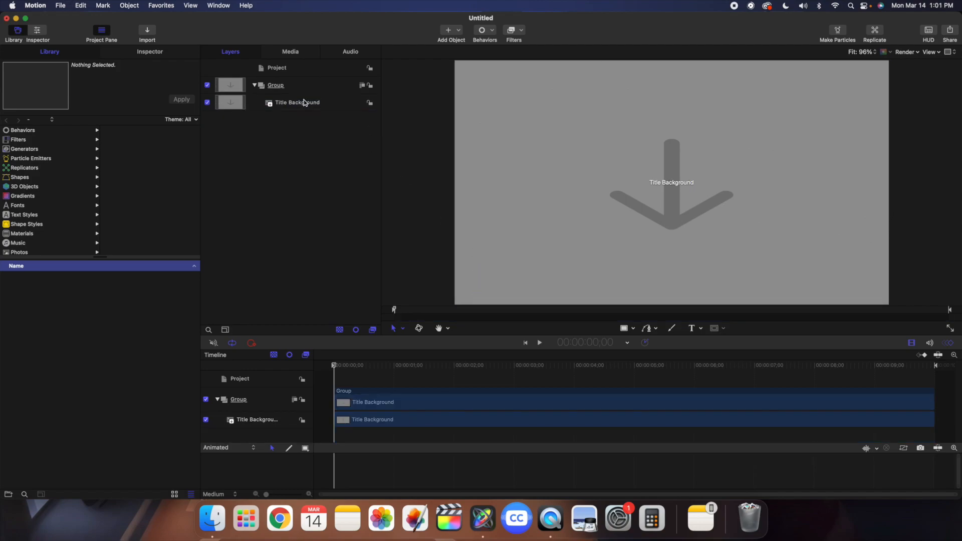
# - Import the Dollar Sign Gold image from the Assets folder above the Title Background layer
pyautogui.click(304, 103)
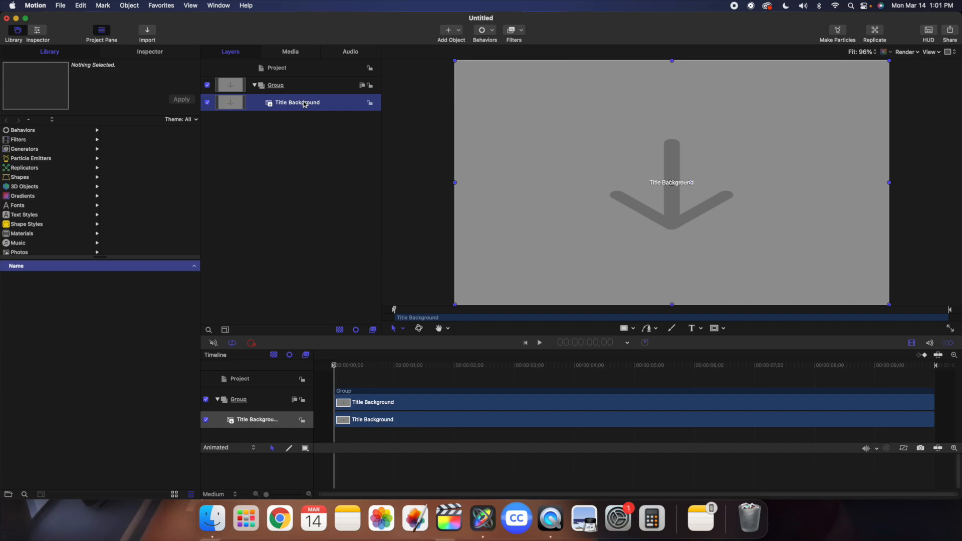
pyautogui.press('super+i')
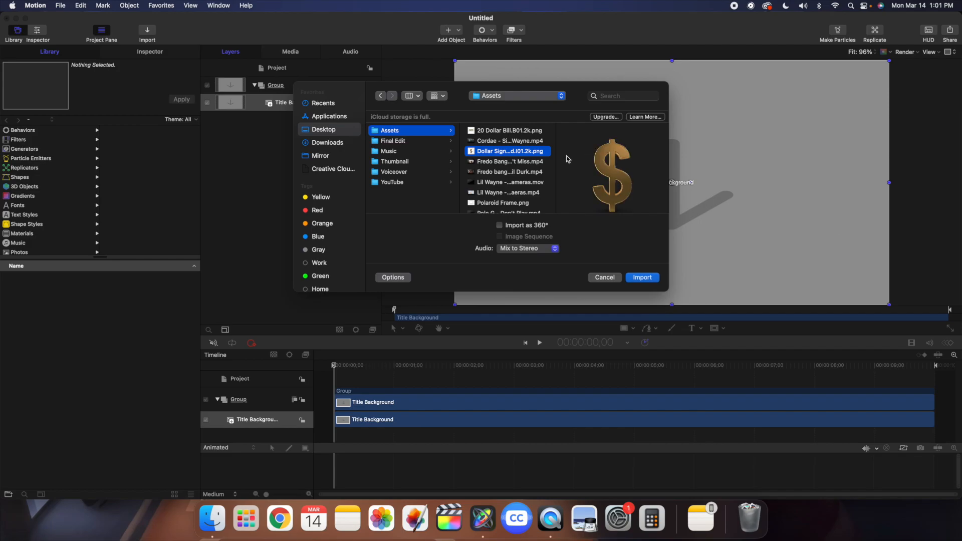
pyautogui.click(643, 278)
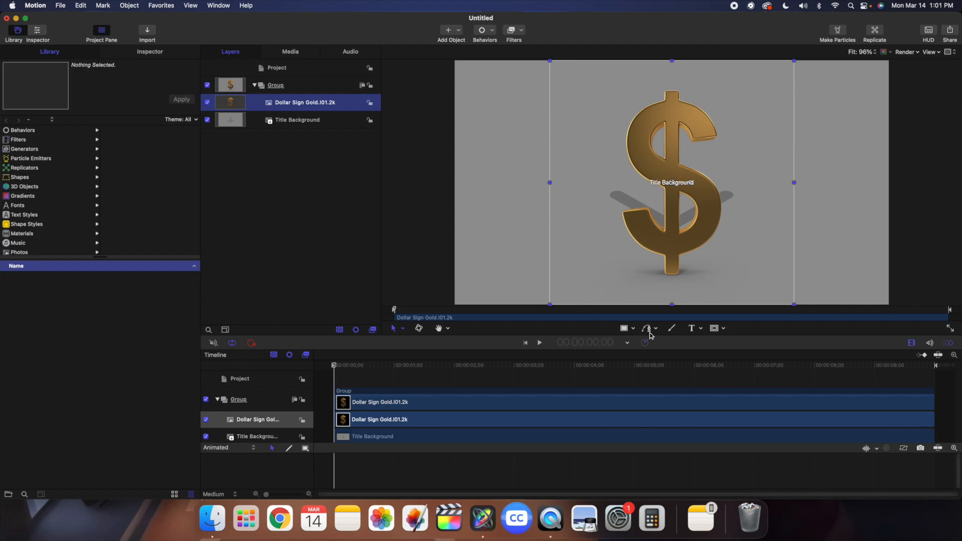
# - Draw an open B-Spline along the centre of the dollar sign's S curve, from its upper tip to its lower tip
pyautogui.click(650, 333)
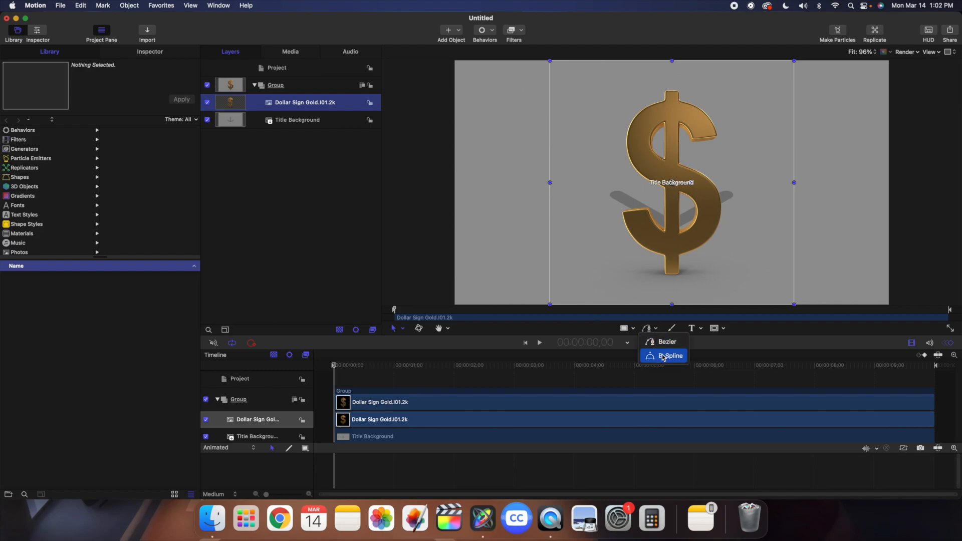
pyautogui.click(612, 330)
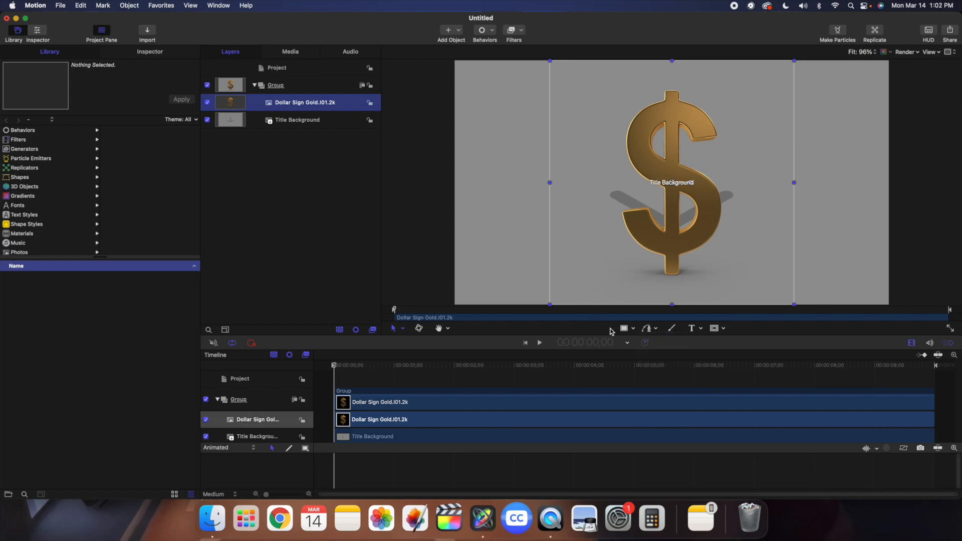
pyautogui.click(657, 330)
pyautogui.click(664, 355)
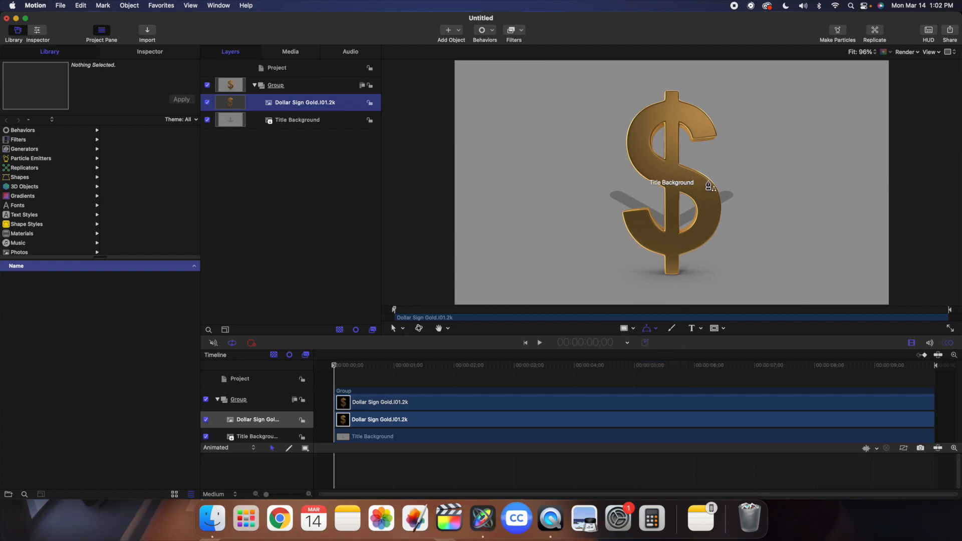
pyautogui.click(705, 133)
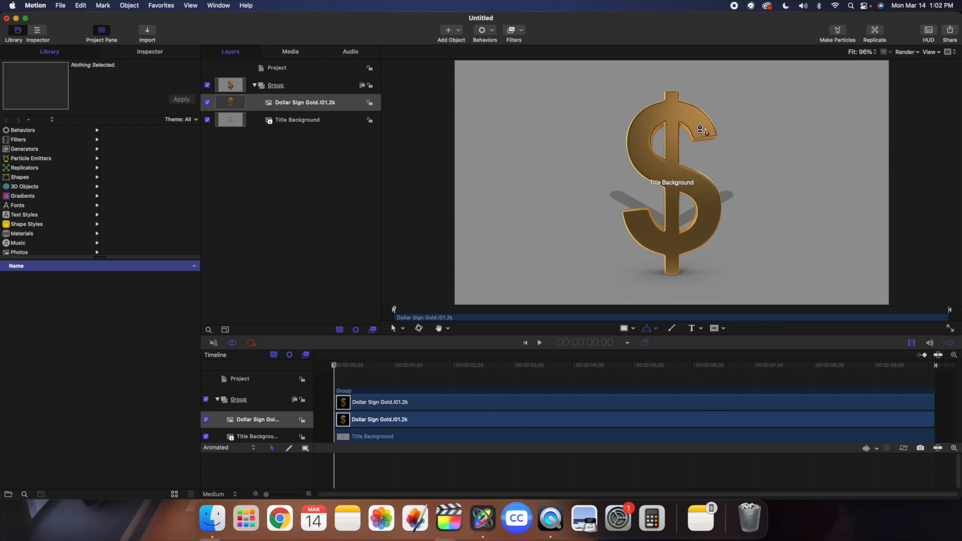
pyautogui.click(699, 122)
pyautogui.click(685, 113)
pyautogui.click(671, 111)
pyautogui.click(656, 113)
pyautogui.click(641, 127)
pyautogui.click(642, 149)
pyautogui.click(654, 165)
pyautogui.click(678, 177)
pyautogui.click(704, 195)
pyautogui.click(711, 207)
pyautogui.click(705, 224)
pyautogui.click(694, 237)
pyautogui.click(676, 244)
pyautogui.click(655, 242)
pyautogui.click(642, 229)
pyautogui.click(635, 219)
pyautogui.click(631, 208)
pyautogui.click(330, 103)
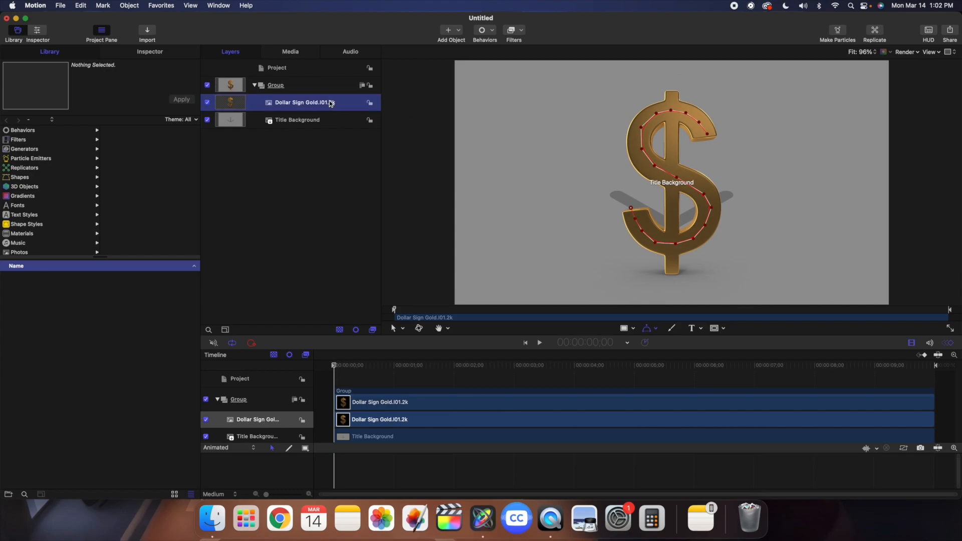
pyautogui.click(323, 146)
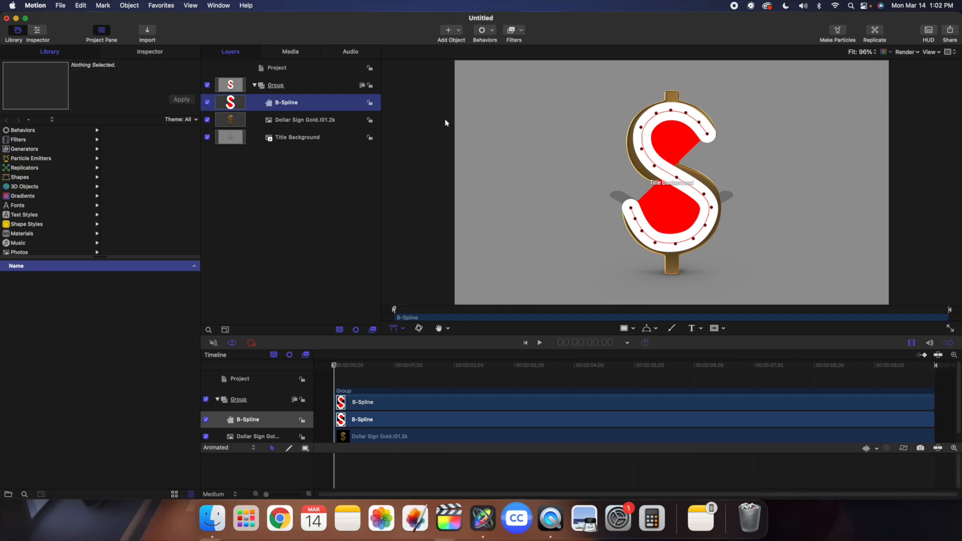
# - Style the B-Spline shape with no fill and a blue outline wide enough to cover the dollar sign's S
pyautogui.click(179, 56)
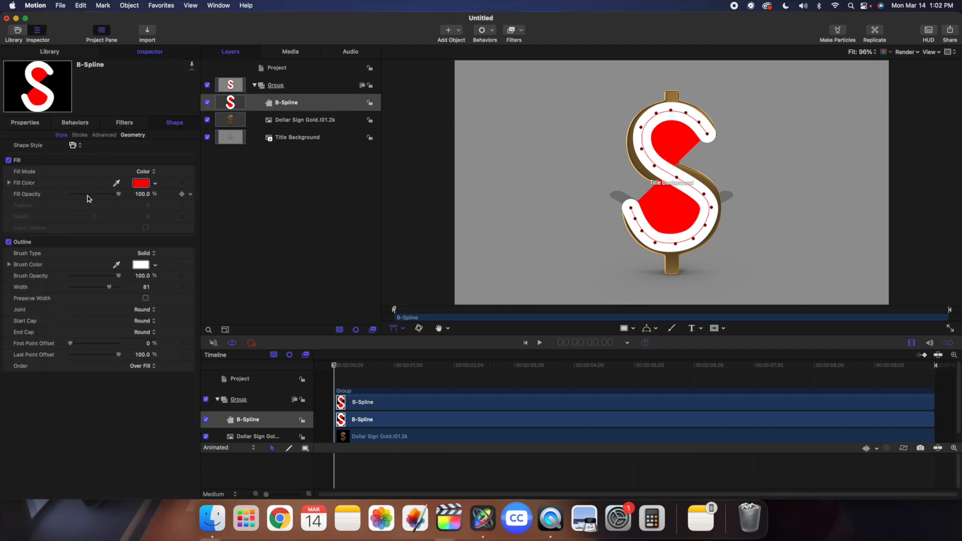
pyautogui.click(9, 161)
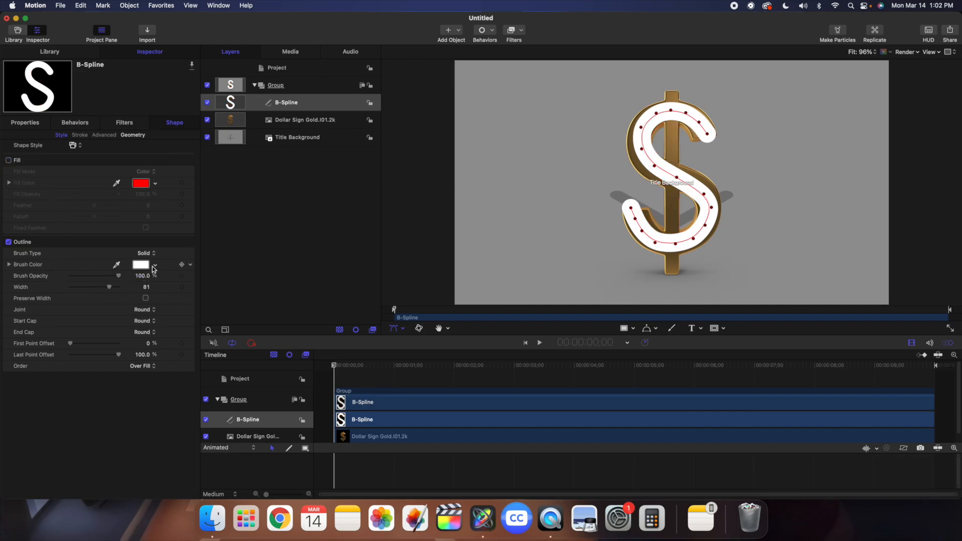
pyautogui.click(155, 267)
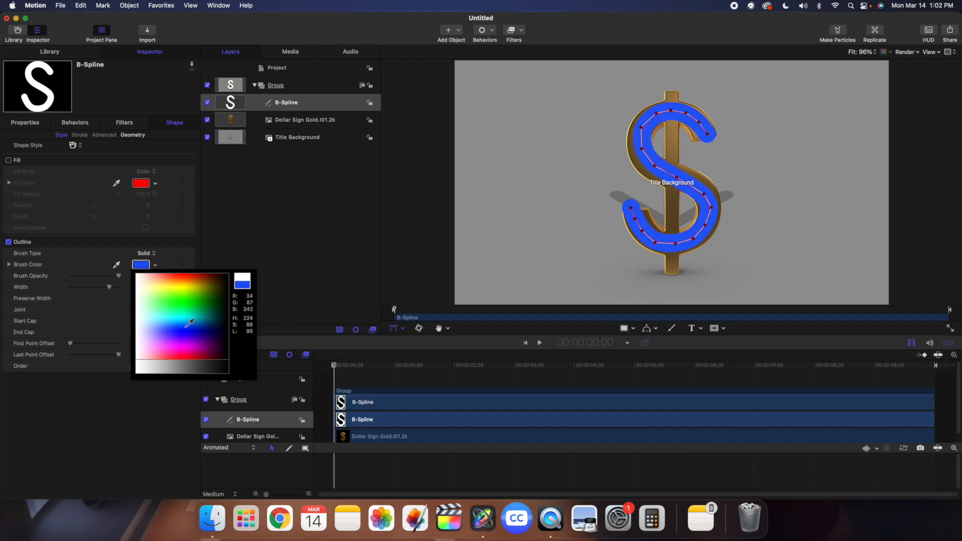
pyautogui.click(186, 329)
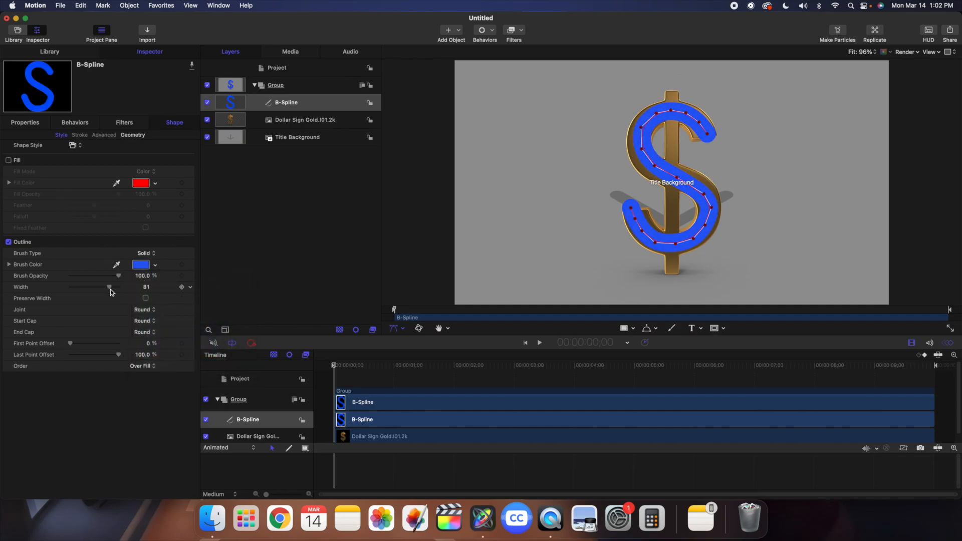
pyautogui.moveTo(111, 290)
pyautogui.mouseDown()
pyautogui.moveTo(156, 289)
pyautogui.moveTo(147, 286)
pyautogui.mouseUp()
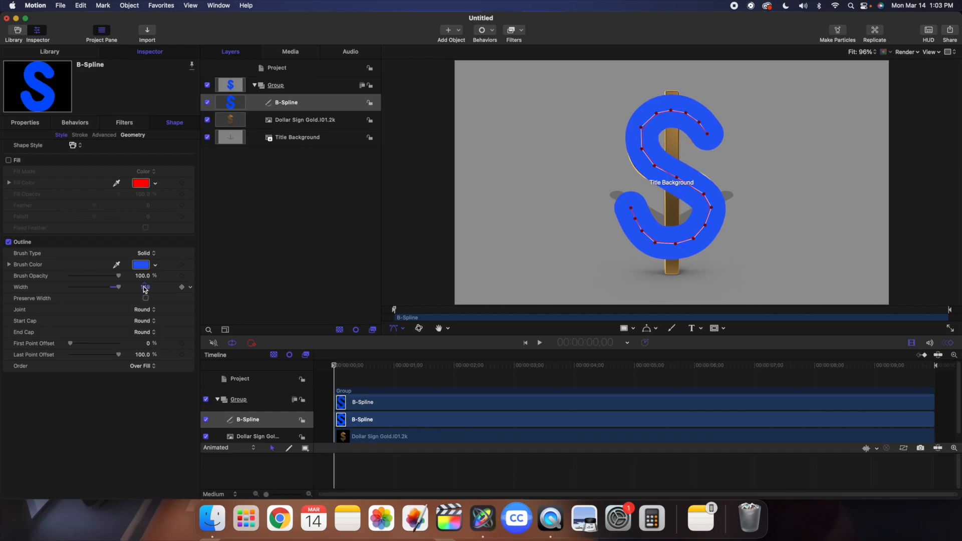
pyautogui.click(313, 194)
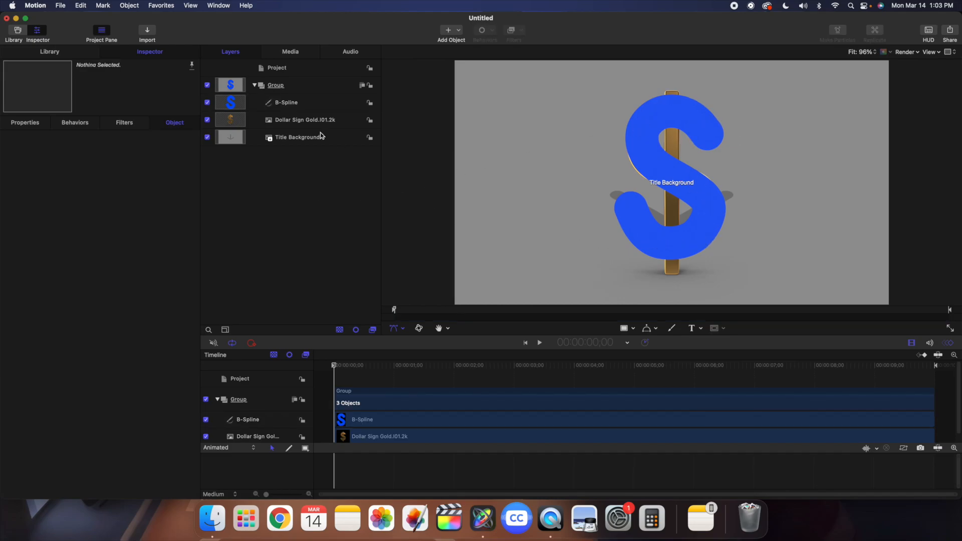
# - Draw an open Bezier line straight down the dollar sign's vertical bar, from just above it to just below it
pyautogui.click(289, 120)
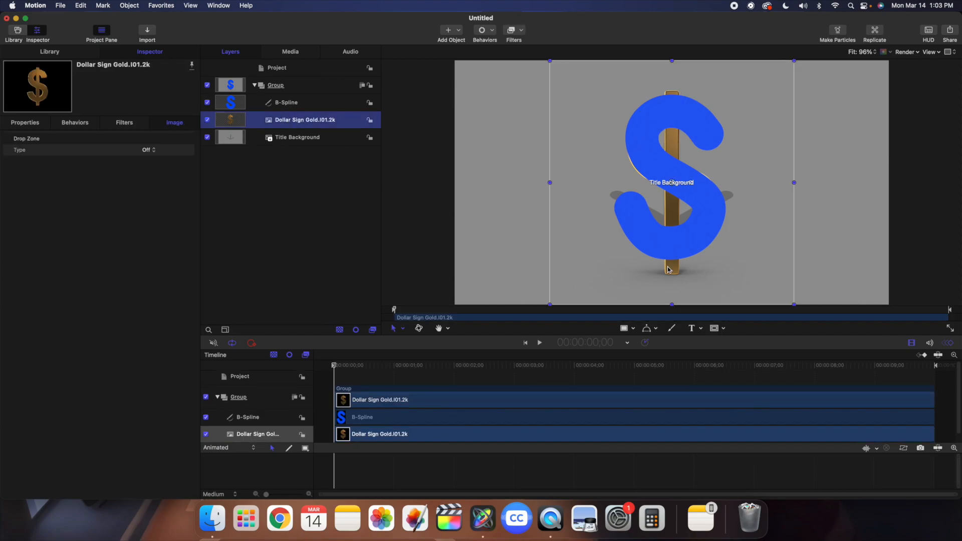
pyautogui.click(656, 329)
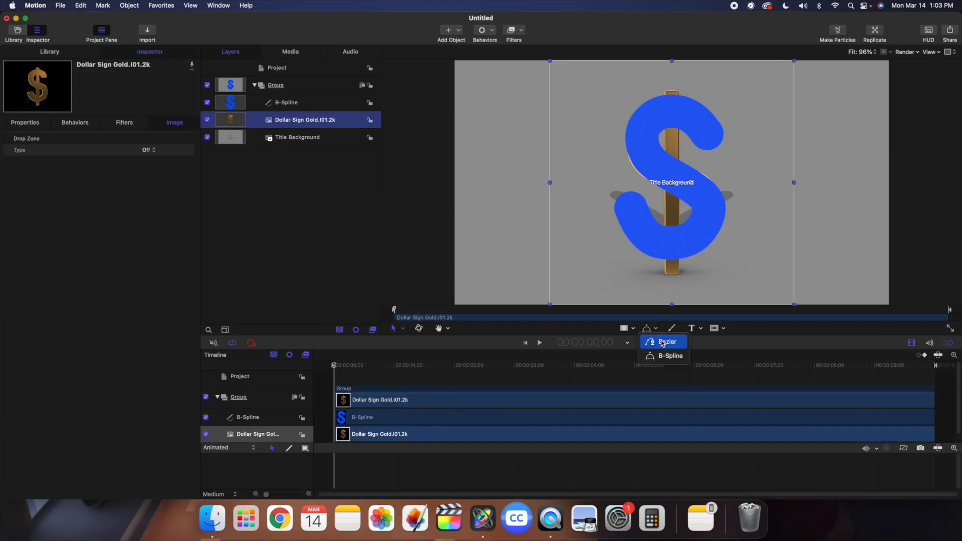
pyautogui.click(663, 342)
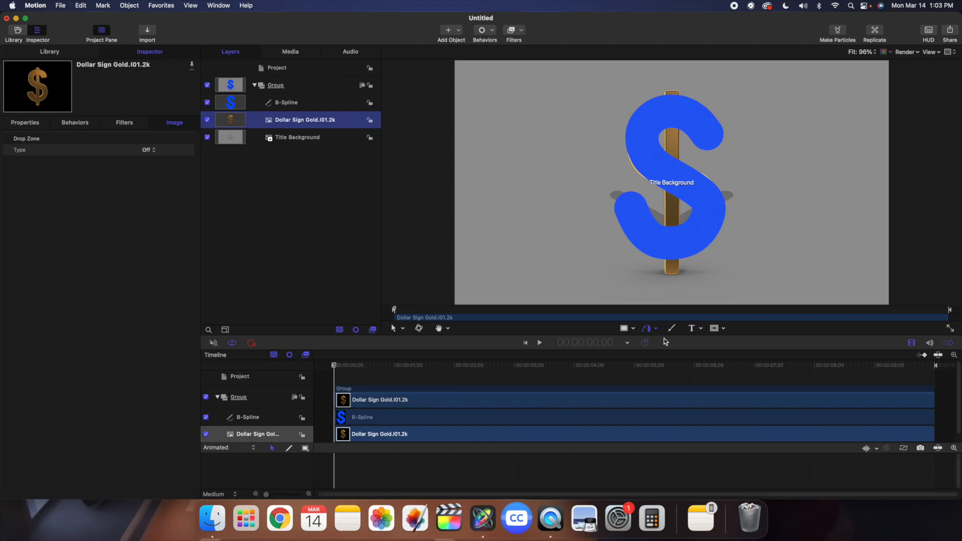
pyautogui.click(672, 75)
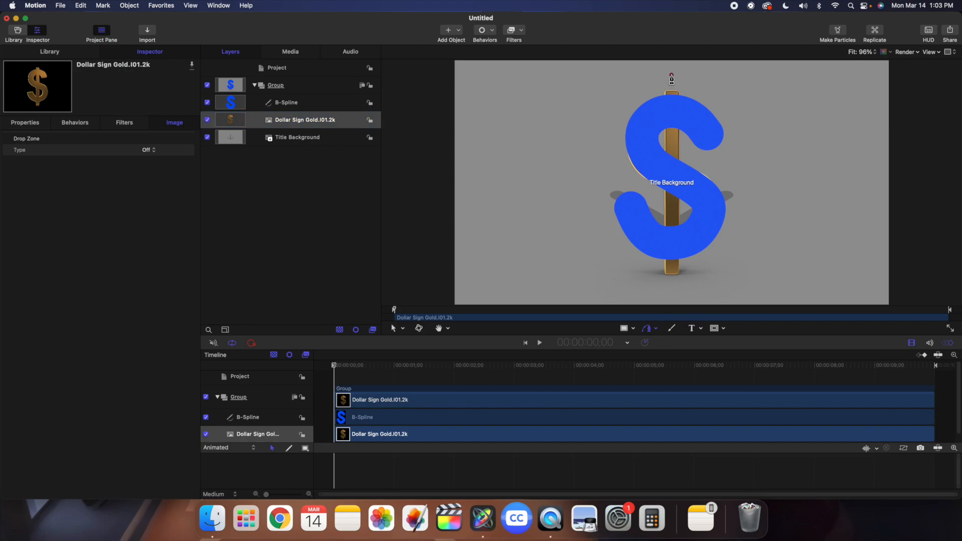
pyautogui.click(672, 100)
pyautogui.click(672, 129)
pyautogui.click(672, 163)
pyautogui.click(672, 197)
pyautogui.click(671, 235)
pyautogui.click(671, 261)
pyautogui.click(672, 283)
pyautogui.press('Return')
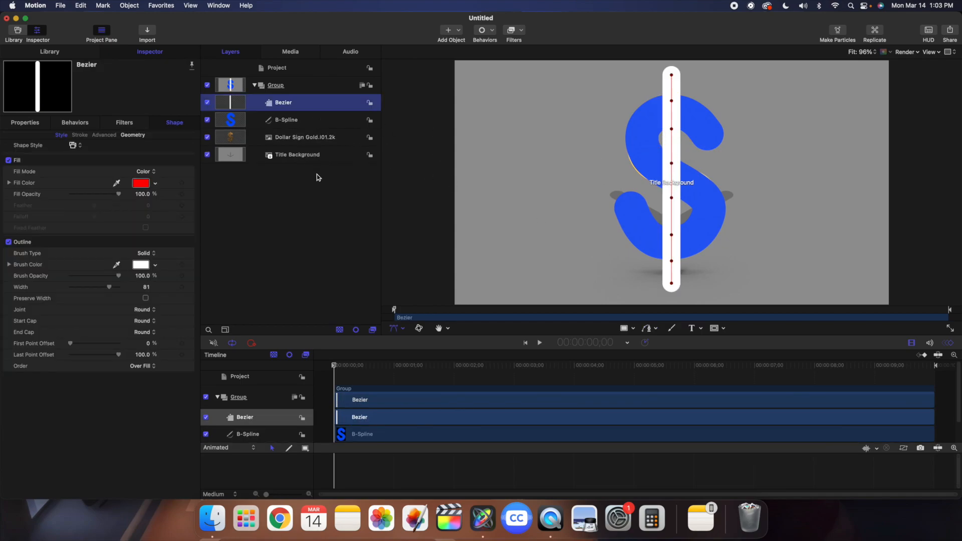
pyautogui.click(303, 193)
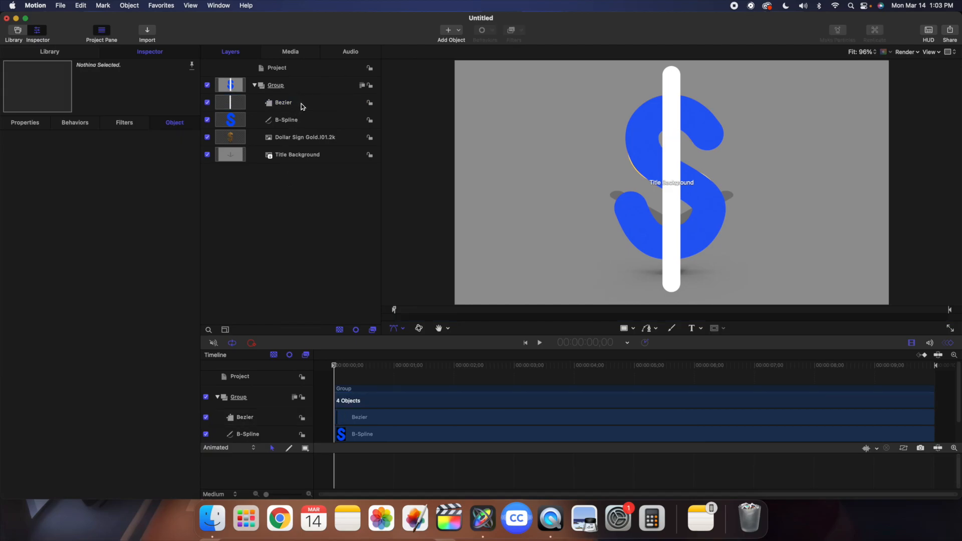
# - Turn off the Bezier line's fill and set its outline colour to a darker blue than the S shape
pyautogui.click(303, 107)
pyautogui.click(8, 160)
pyautogui.click(141, 265)
pyautogui.moveTo(189, 331)
pyautogui.mouseDown()
pyautogui.moveTo(199, 319)
pyautogui.moveTo(203, 333)
pyautogui.mouseUp()
pyautogui.click(271, 272)
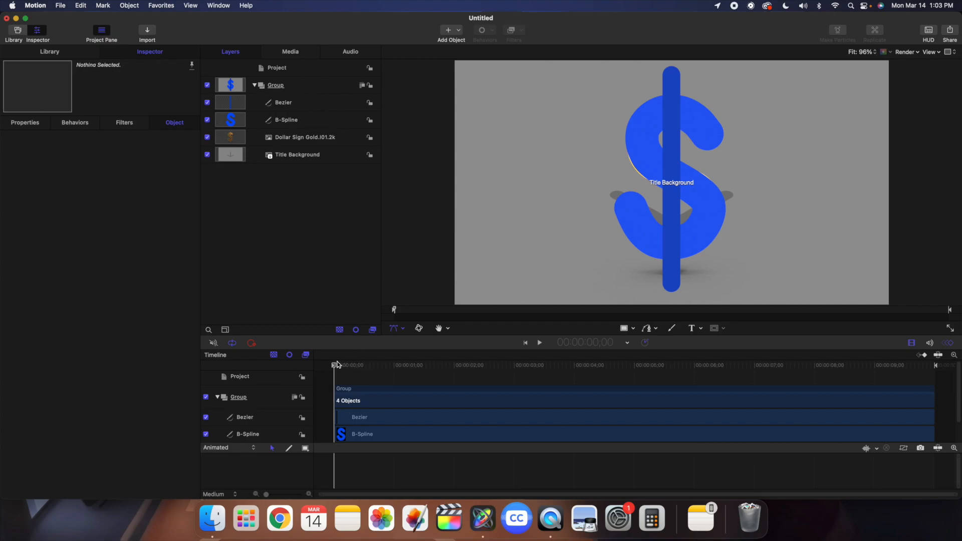
# - Set the Bezier line's in point at 1;20 on the timeline and return the playhead to the start
pyautogui.click(312, 103)
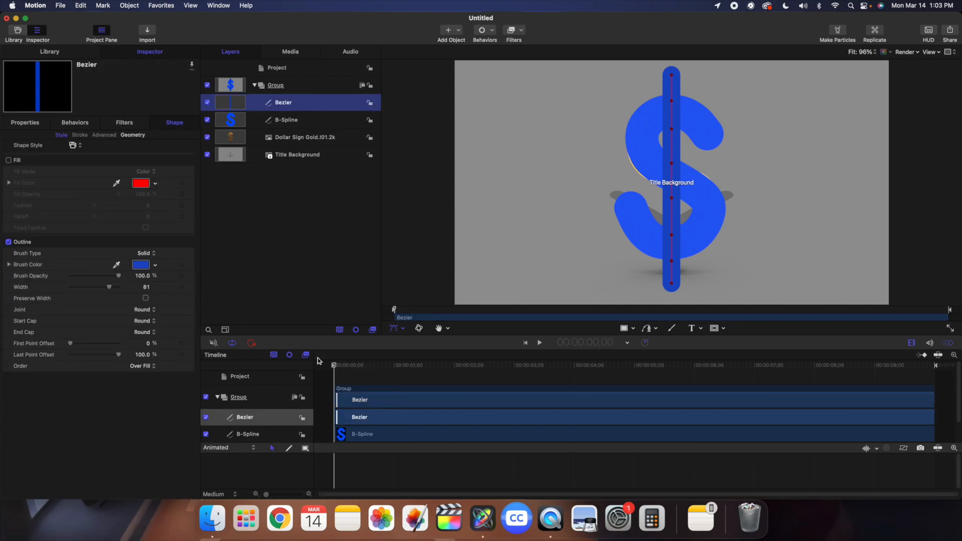
pyautogui.moveTo(335, 369); pyautogui.dragTo(435, 379)
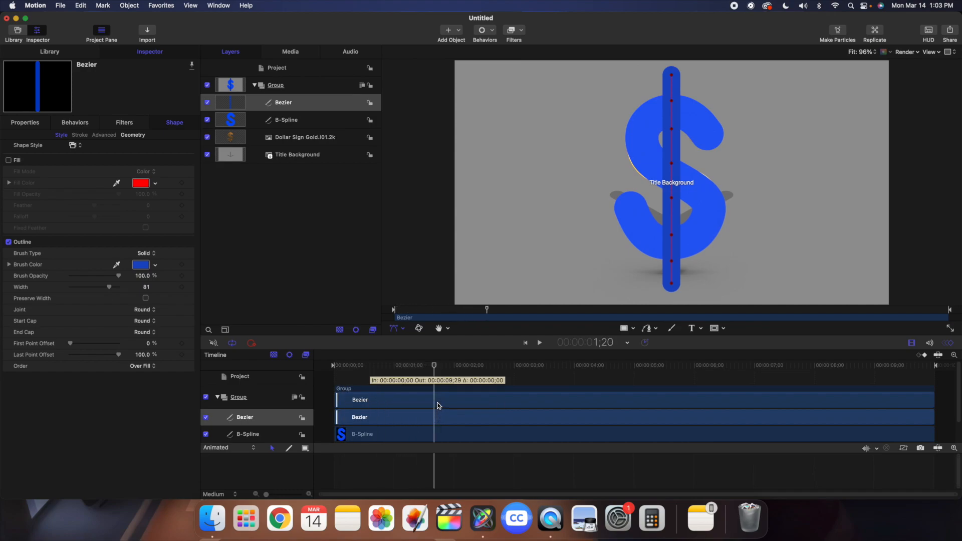
pyautogui.click(307, 122)
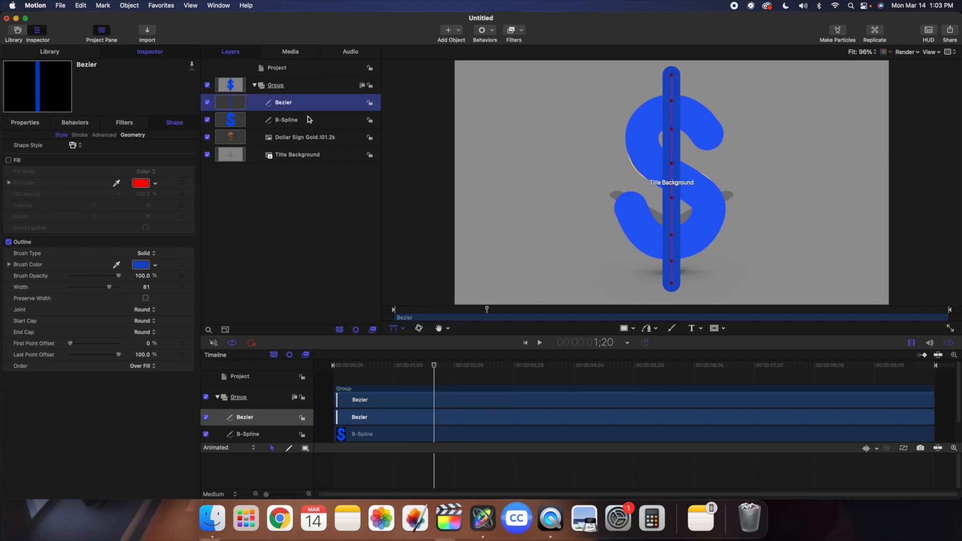
pyautogui.click(208, 120)
pyautogui.click(208, 121)
pyautogui.click(429, 419)
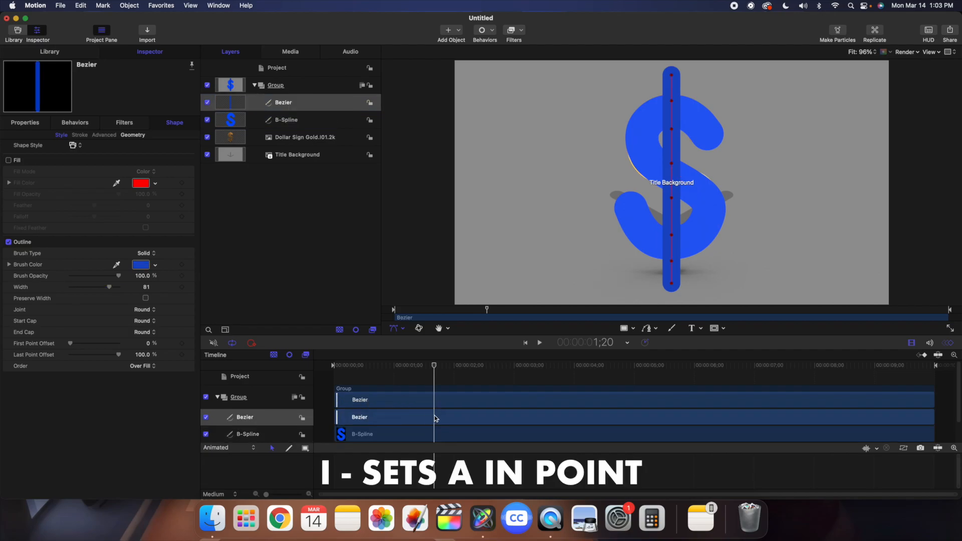
pyautogui.press('i')
pyautogui.moveTo(435, 366); pyautogui.dragTo(333, 370)
pyautogui.click(325, 268)
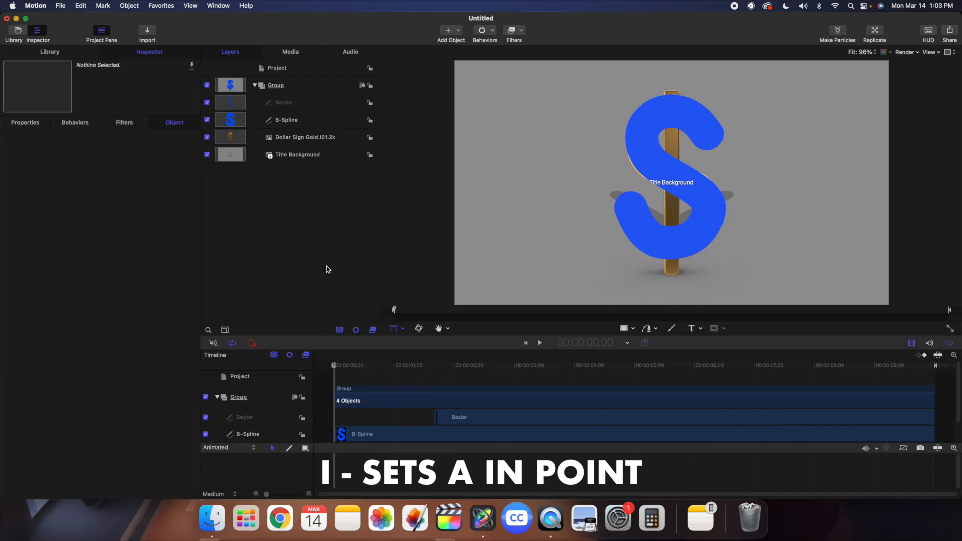
# - Apply the Write On shape behavior to the B-Spline
pyautogui.click(301, 119)
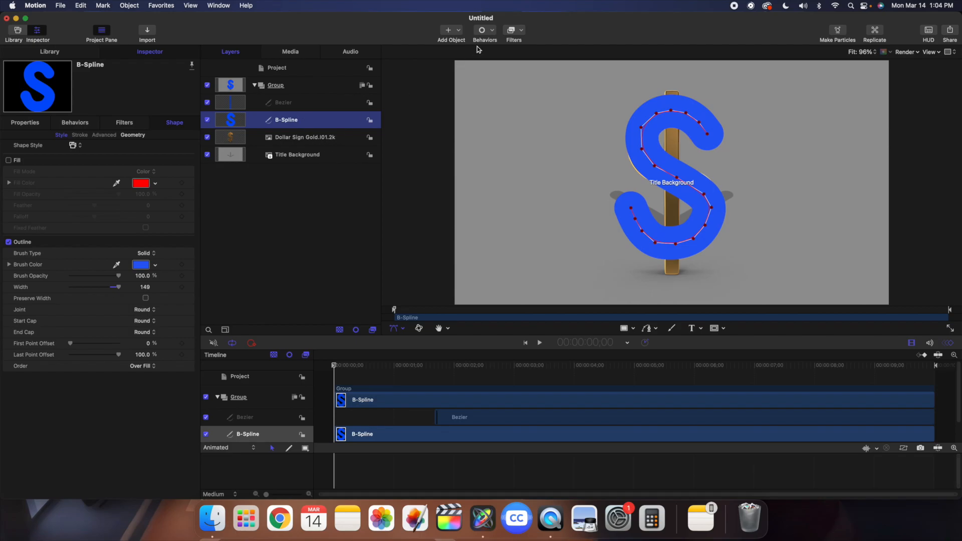
pyautogui.click(497, 35)
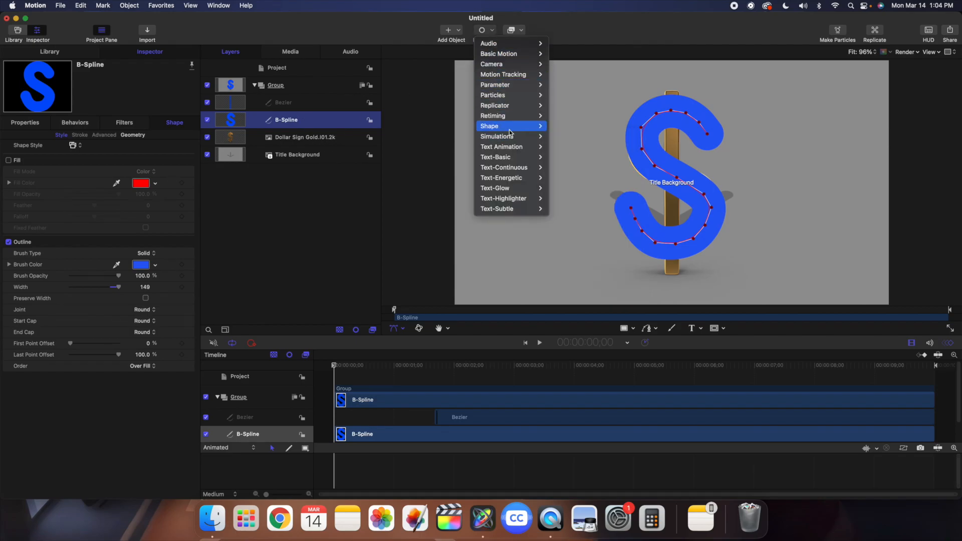
pyautogui.moveTo(511, 127)
pyautogui.click(566, 208)
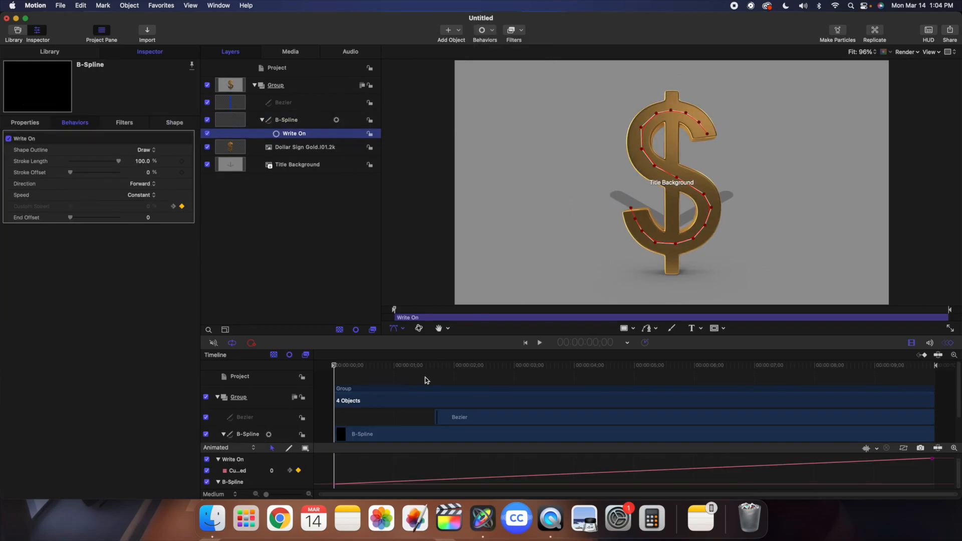
# - Set the out point of the B-Spline's Write On behavior at 1;21 and play the animation from the start
pyautogui.scroll(-3, 425, 386)
pyautogui.scroll(1, 421, 398)
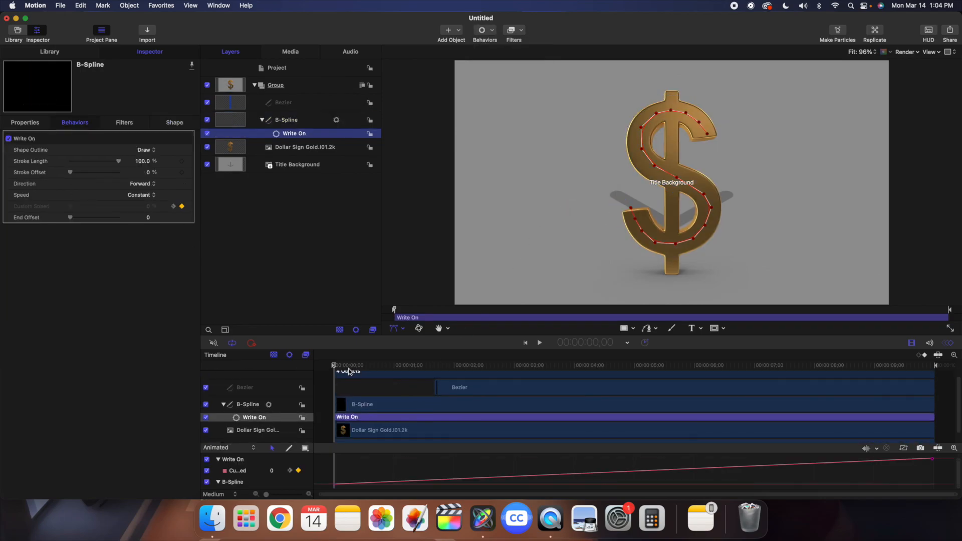
pyautogui.moveTo(349, 370); pyautogui.dragTo(436, 367)
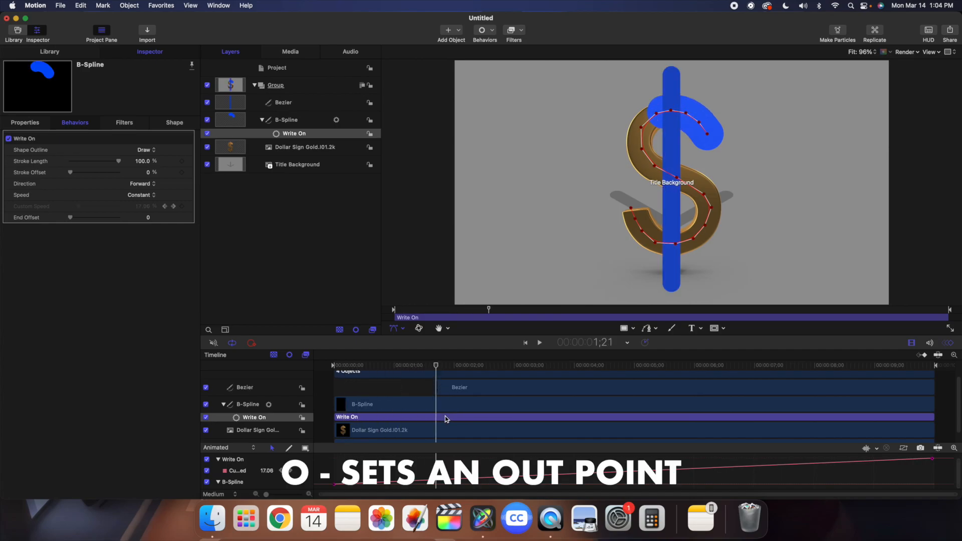
pyautogui.press('o')
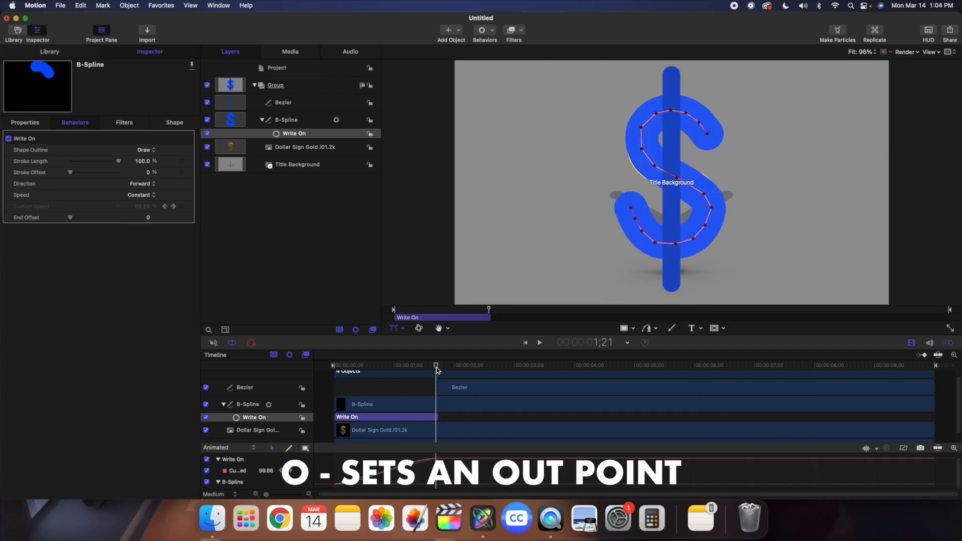
pyautogui.moveTo(436, 369); pyautogui.dragTo(314, 369)
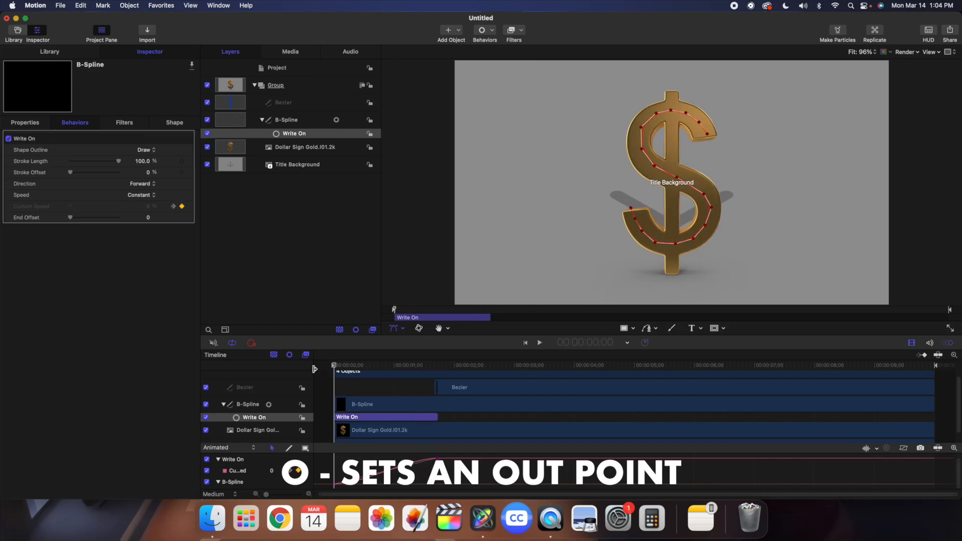
pyautogui.press('space')
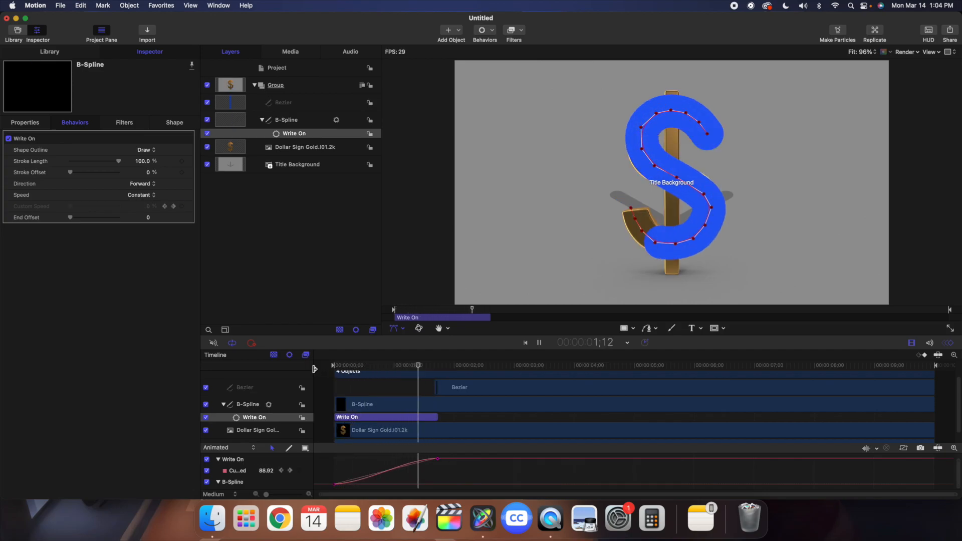
pyautogui.press('space')
# - Apply the Write On shape behavior to the Bezier line with the playhead at 1;20
pyautogui.moveTo(482, 371); pyautogui.dragTo(435, 373)
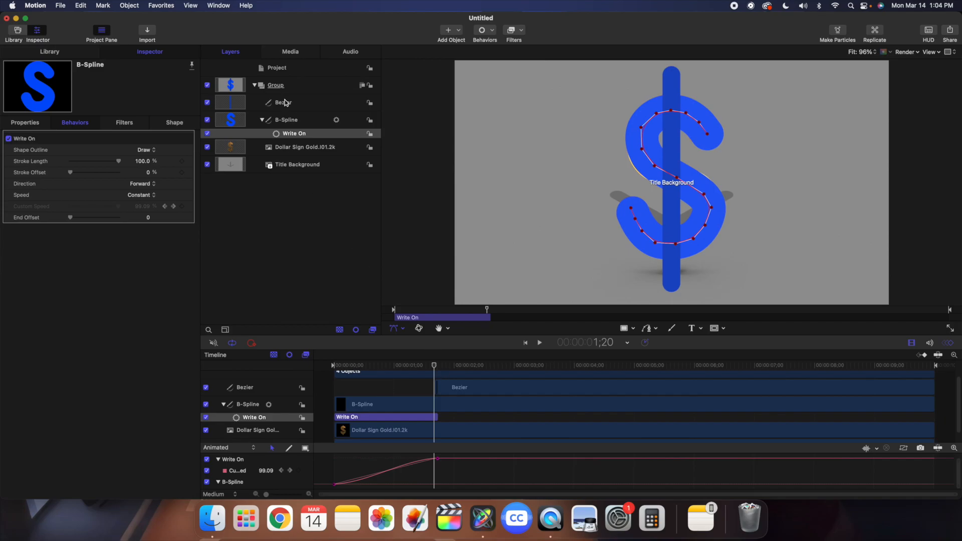
pyautogui.click(293, 103)
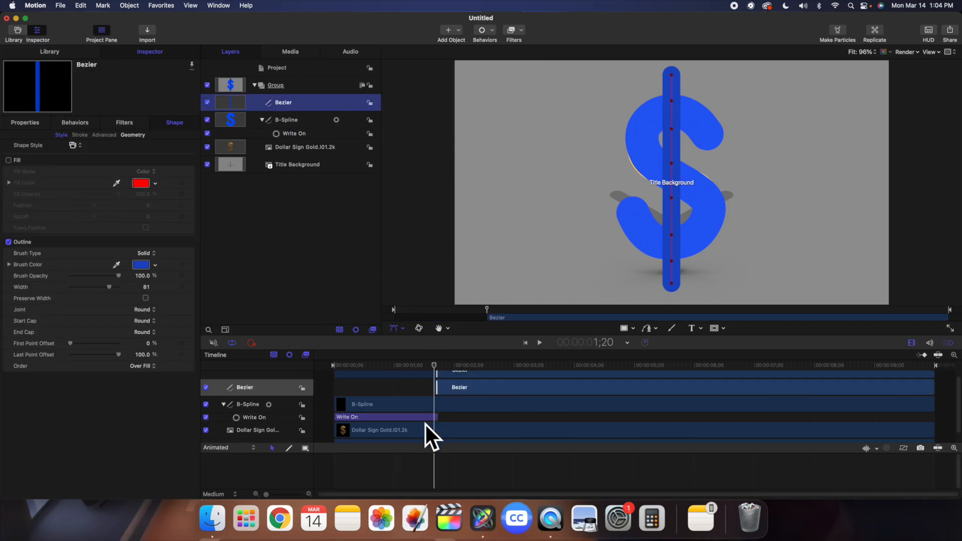
pyautogui.click(492, 32)
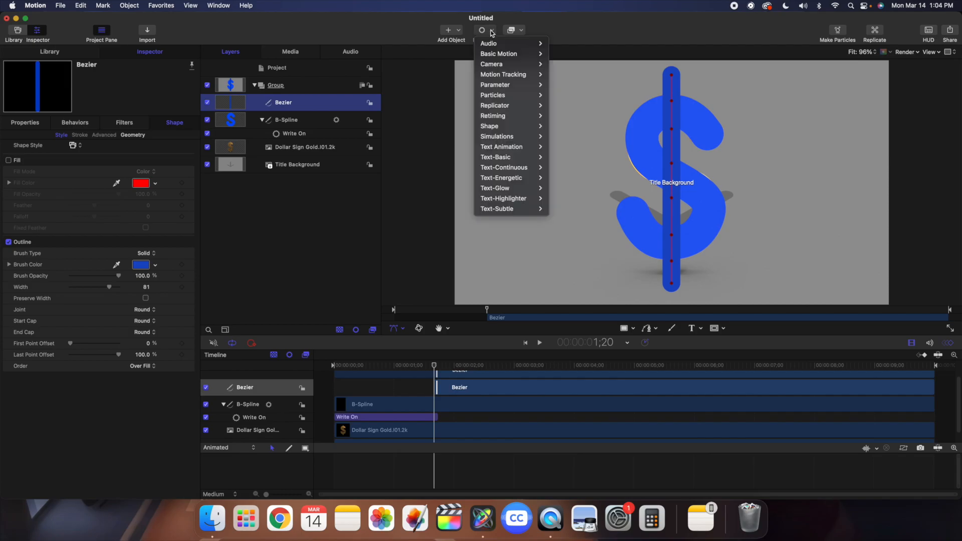
pyautogui.moveTo(510, 126)
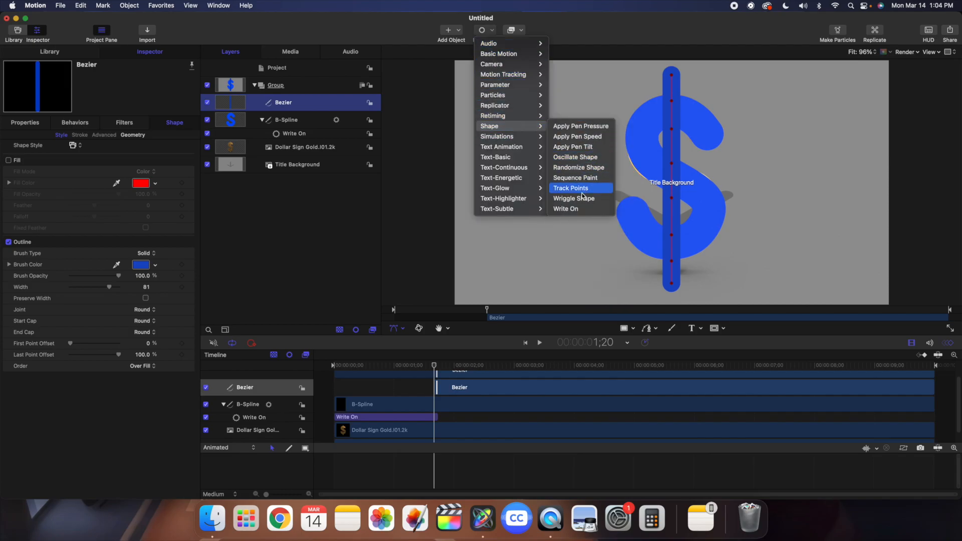
pyautogui.click(580, 208)
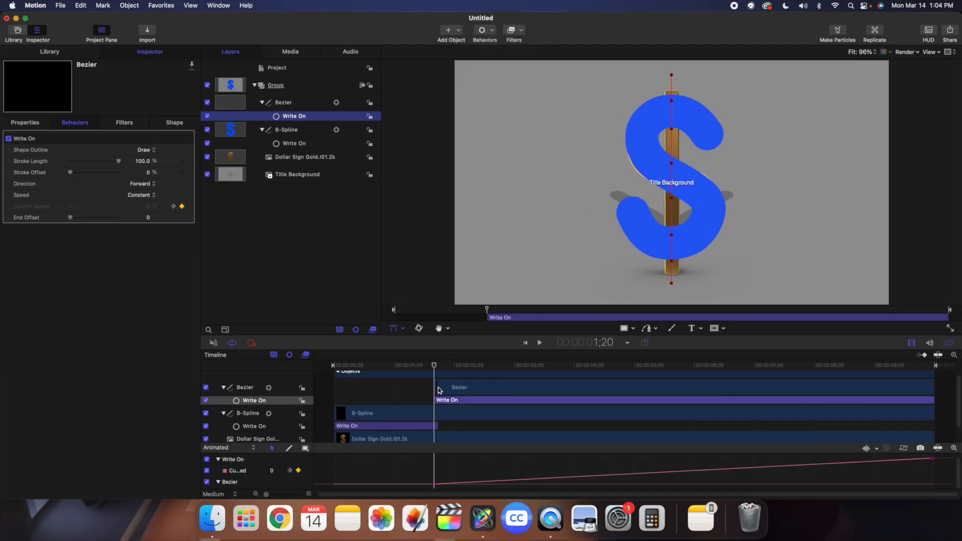
# - Set the out point of the Bezier's Write On behavior at 2;20 and play the animation from the start
pyautogui.moveTo(435, 367); pyautogui.dragTo(494, 368)
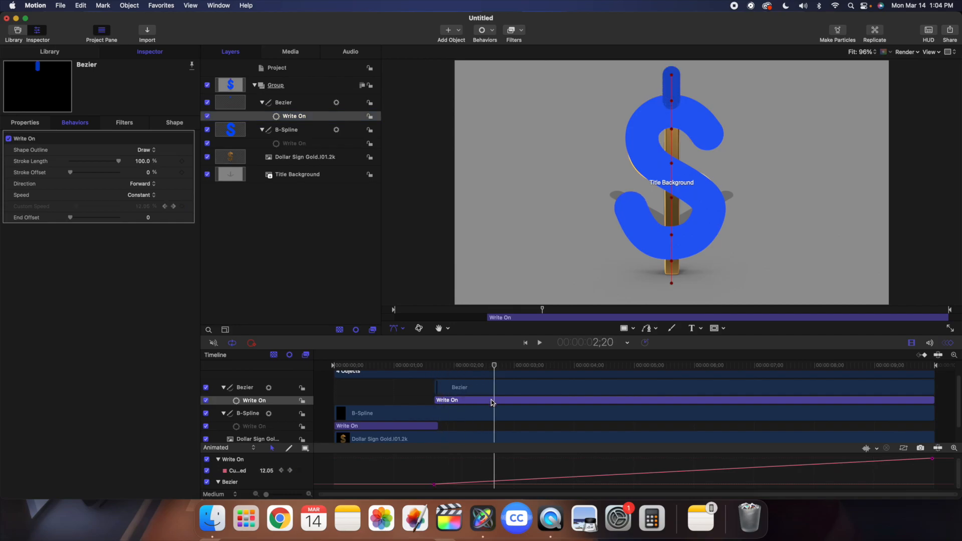
pyautogui.press('o')
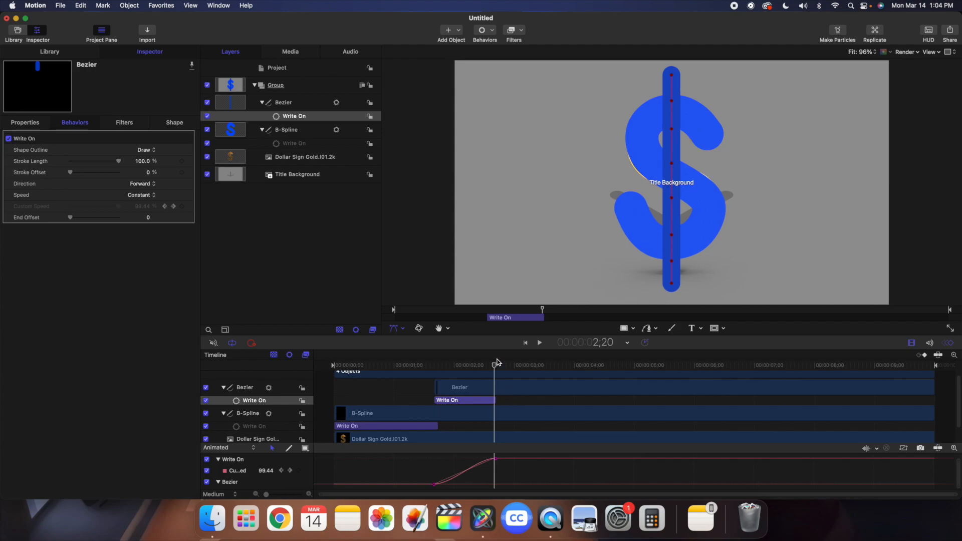
pyautogui.press('Home')
pyautogui.click(302, 262)
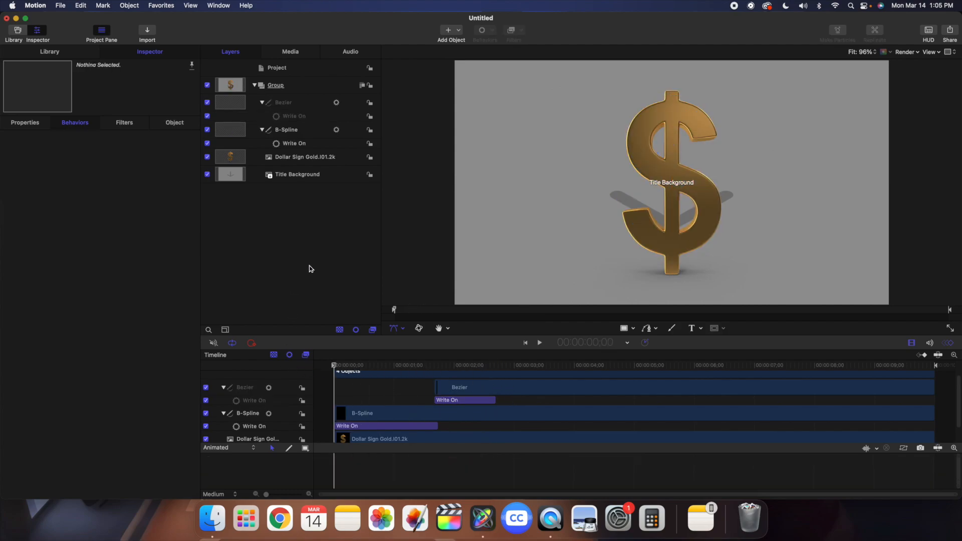
pyautogui.press('space')
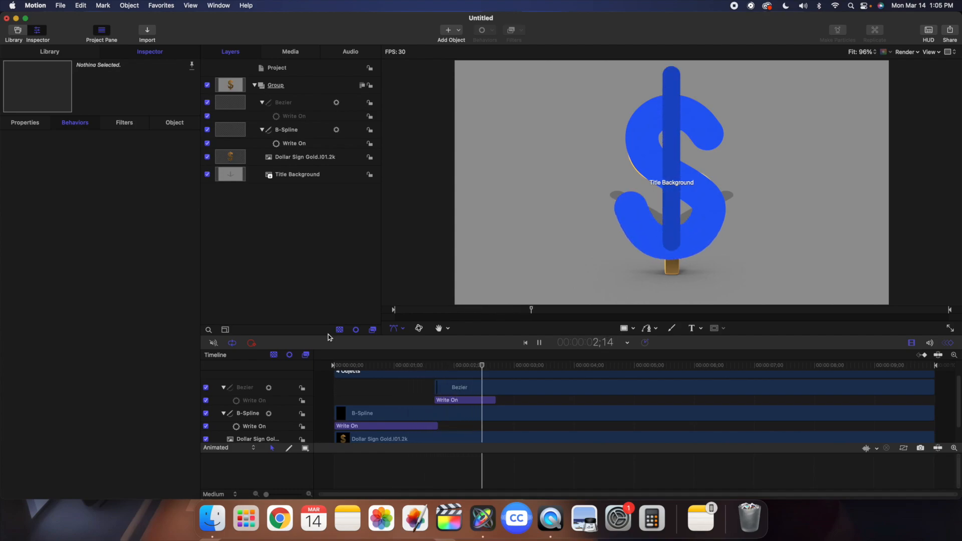
pyautogui.press('space')
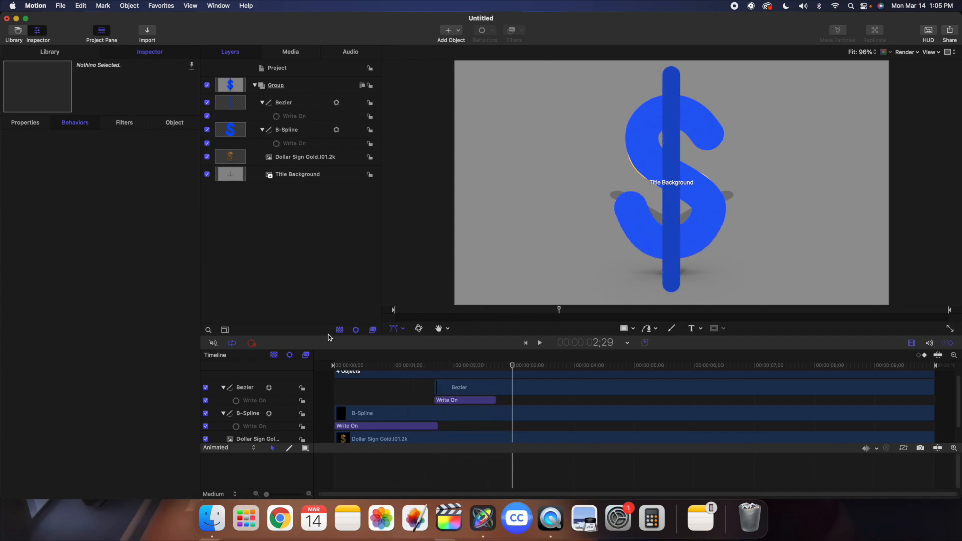
# - Hide the gold dollar sign image layer and play the write-on animation from the first frame
pyautogui.click(526, 343)
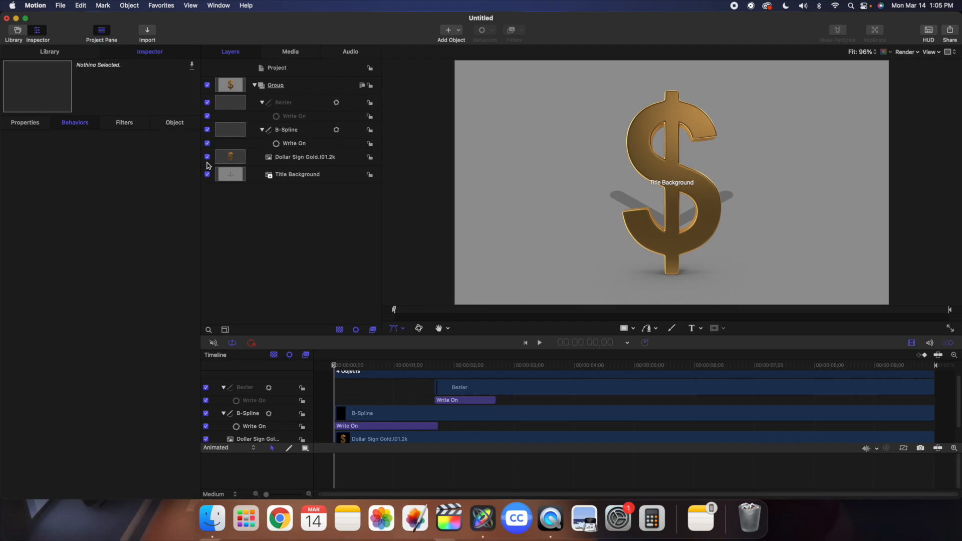
pyautogui.click(208, 158)
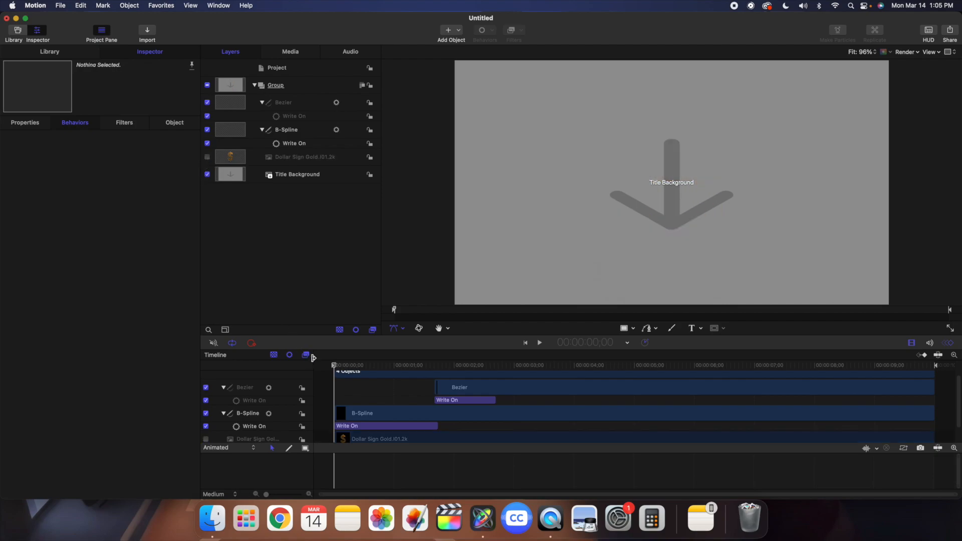
pyautogui.press('space')
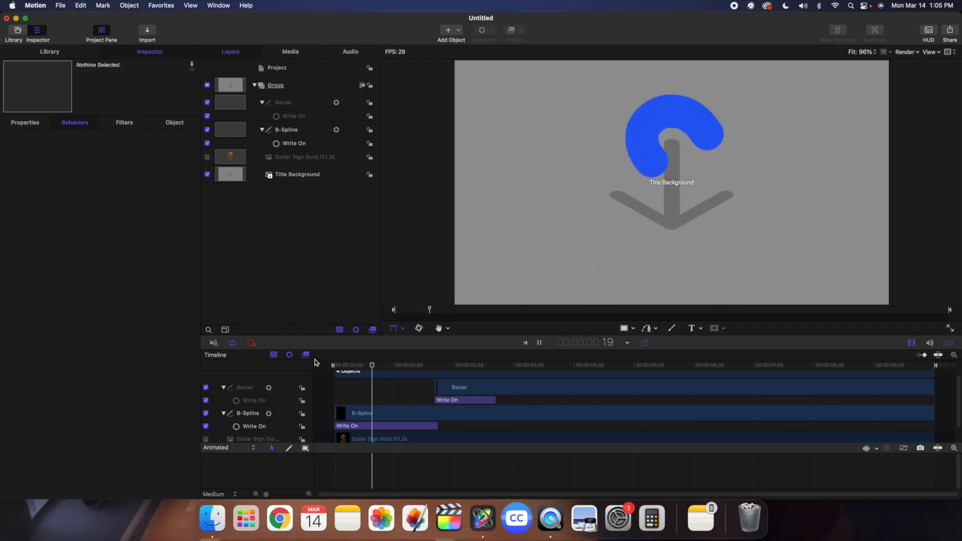
pyautogui.press('space')
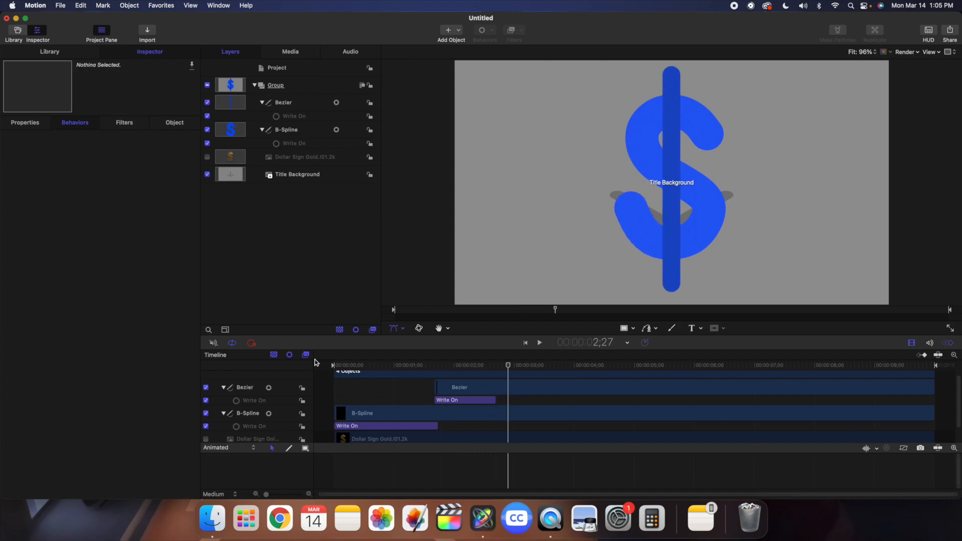
# - Examine the keyframe curves of both shapes' Write On behaviors and hide the Keyframe Editor
pyautogui.click(295, 143)
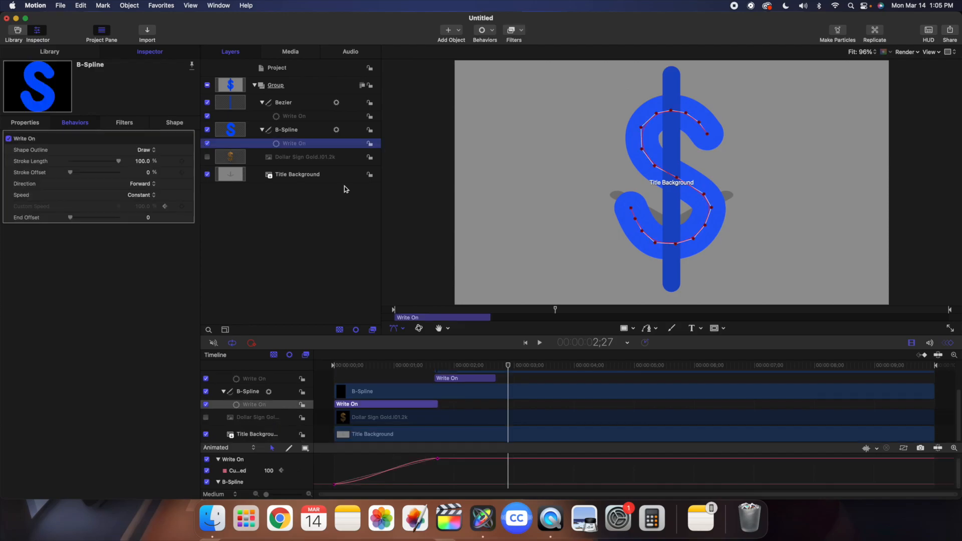
pyautogui.click(305, 118)
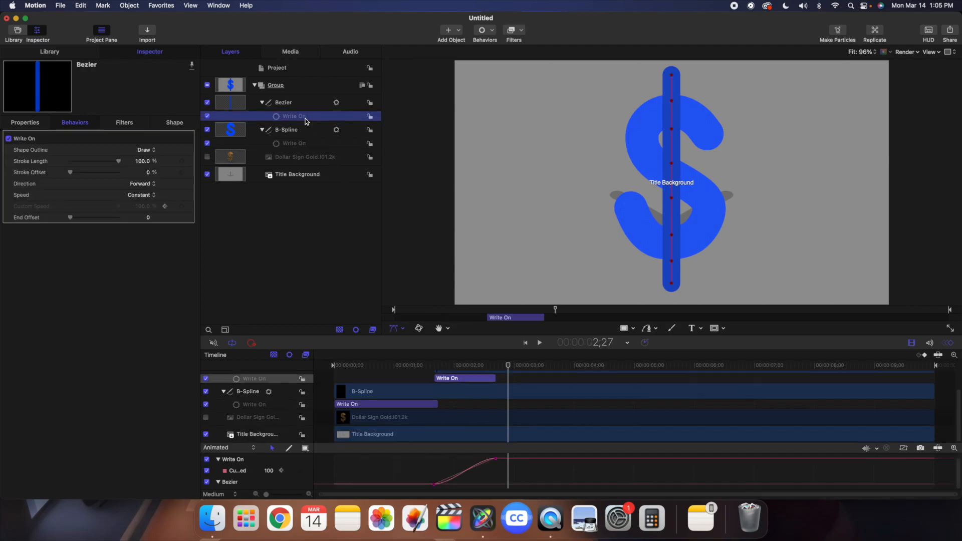
pyautogui.click(313, 140)
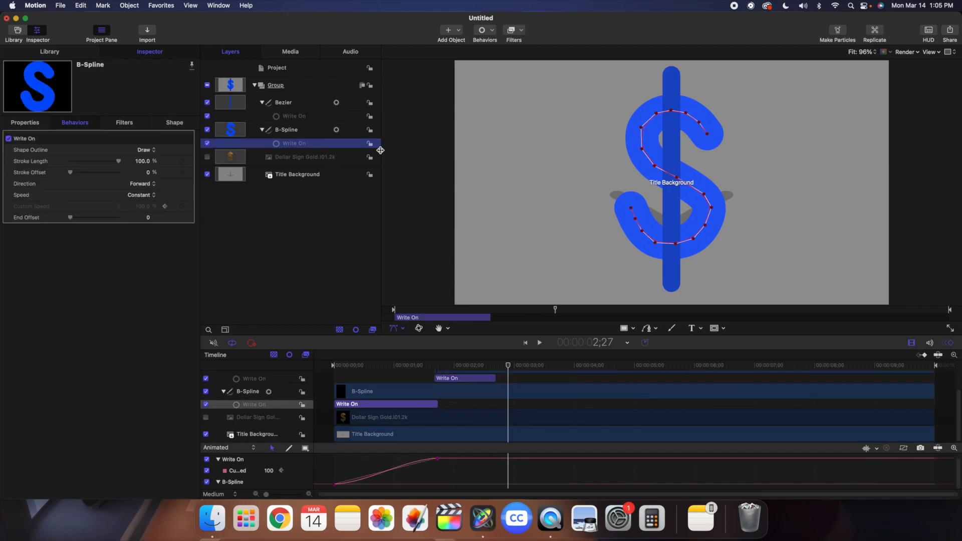
pyautogui.click(952, 346)
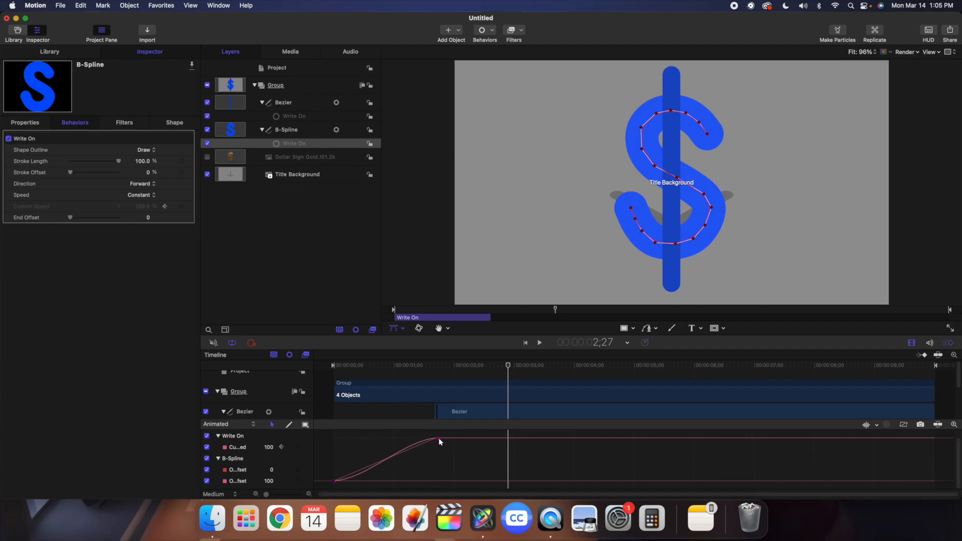
pyautogui.click(309, 133)
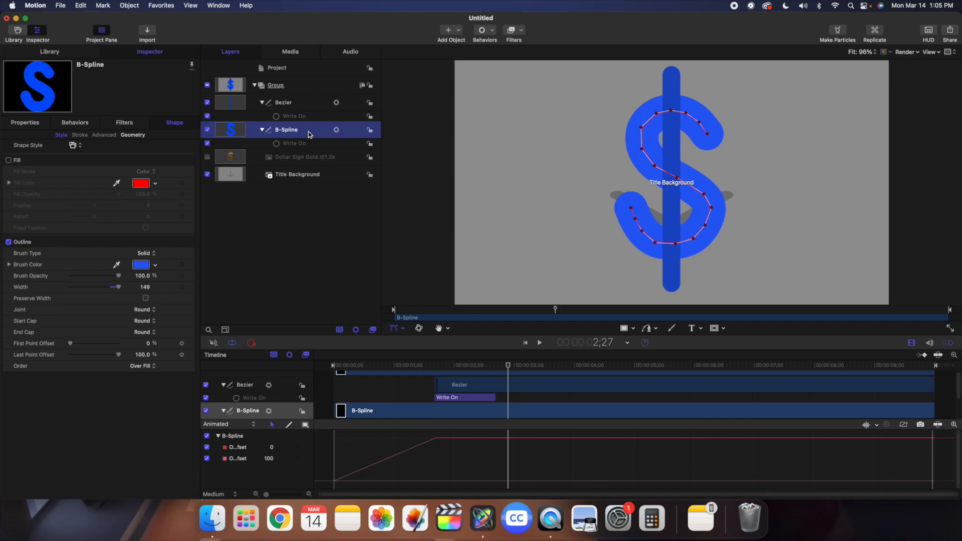
pyautogui.click(948, 343)
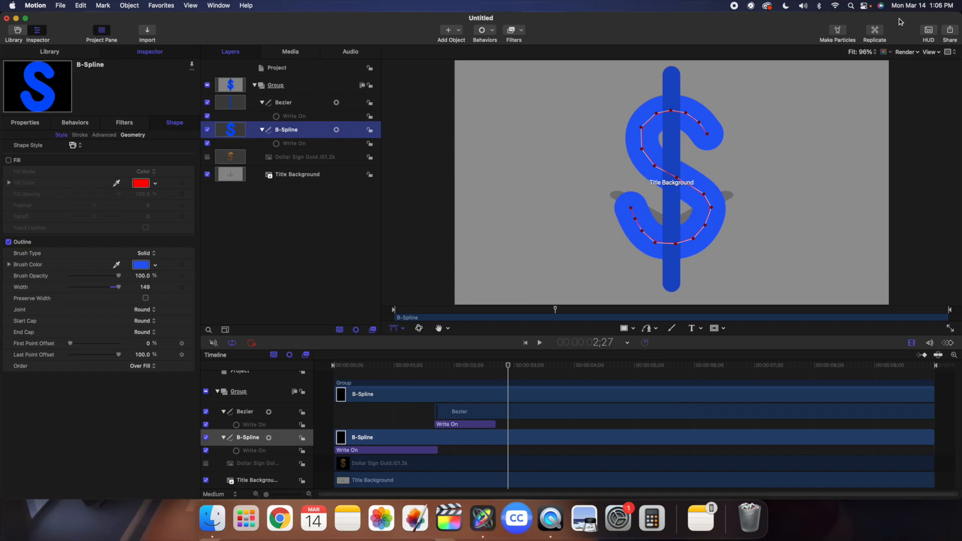
# - Apply the Flora shape style Vine 03 Leaves to the S-shaped B-Spline stroke through the HUD and close the HUD
pyautogui.click(922, 35)
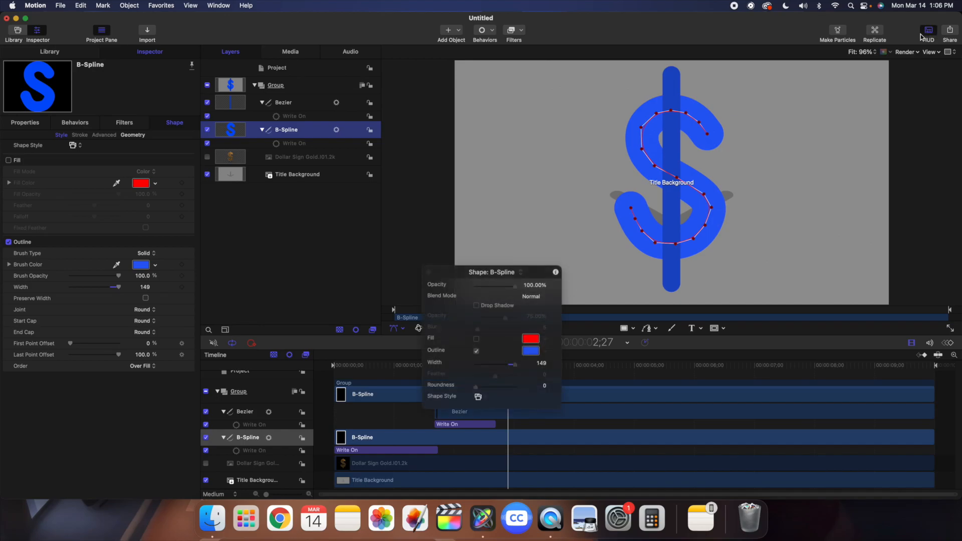
pyautogui.click(479, 399)
pyautogui.moveTo(541, 435)
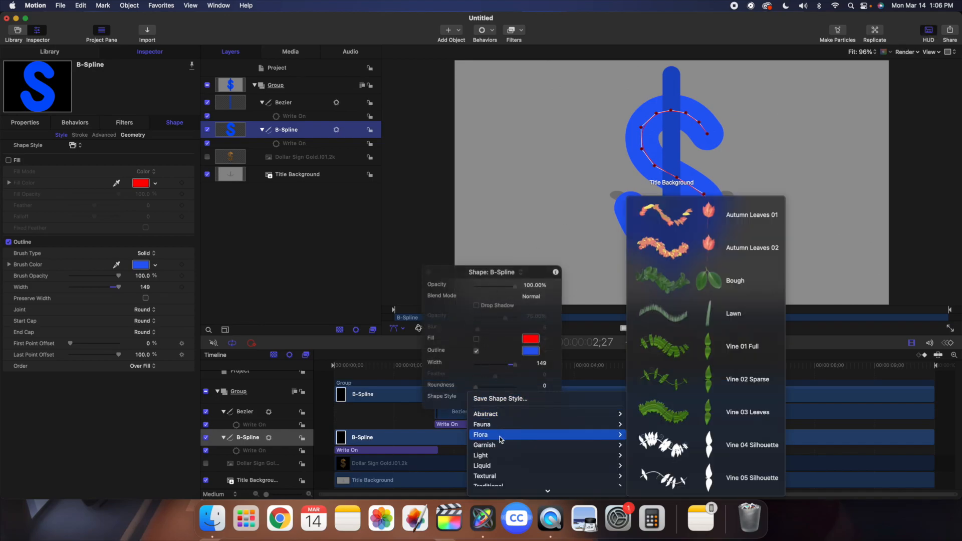
pyautogui.click(653, 416)
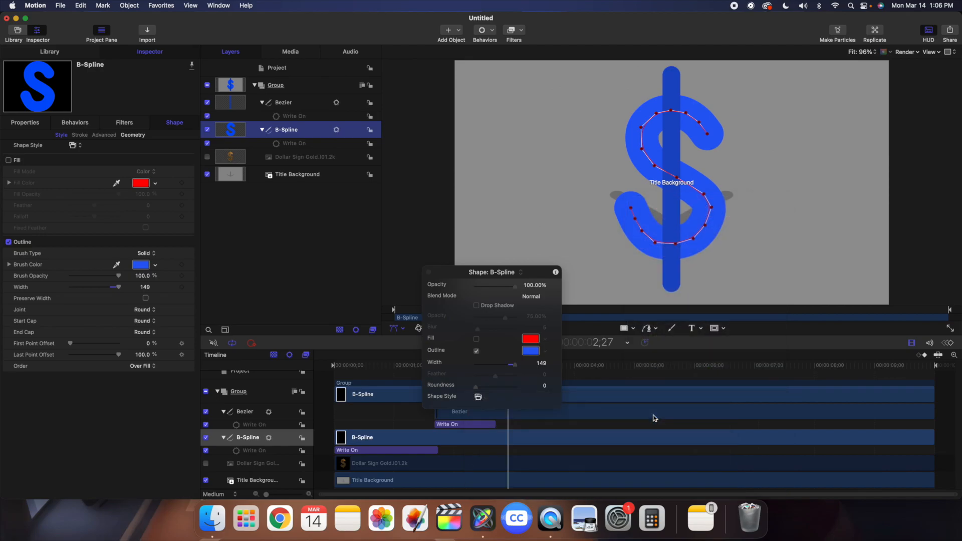
pyautogui.click(429, 272)
# - Play the leaf-styled write-on animation from the first frame, stop it and undo the shape style
pyautogui.moveTo(508, 365); pyautogui.dragTo(325, 366)
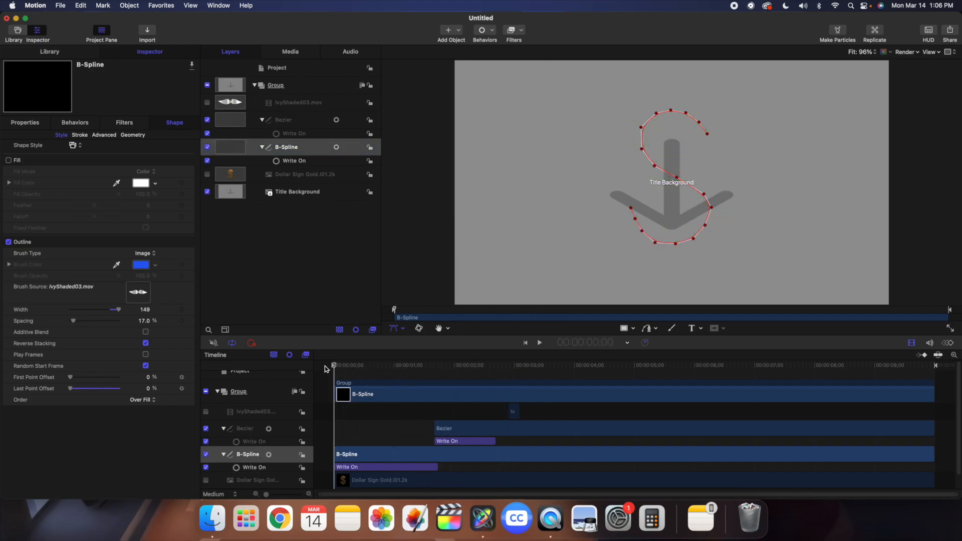
pyautogui.press('space')
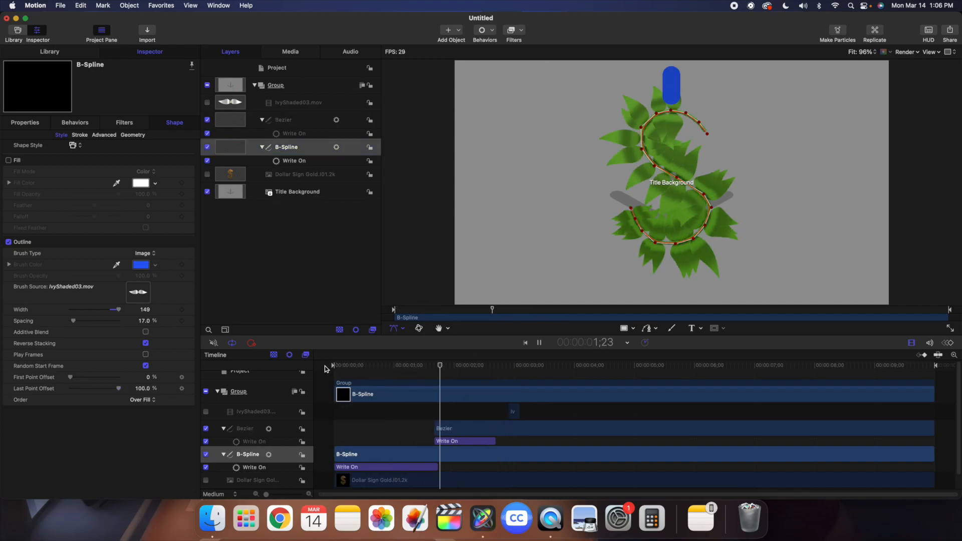
pyautogui.press('space')
pyautogui.press('super+z')
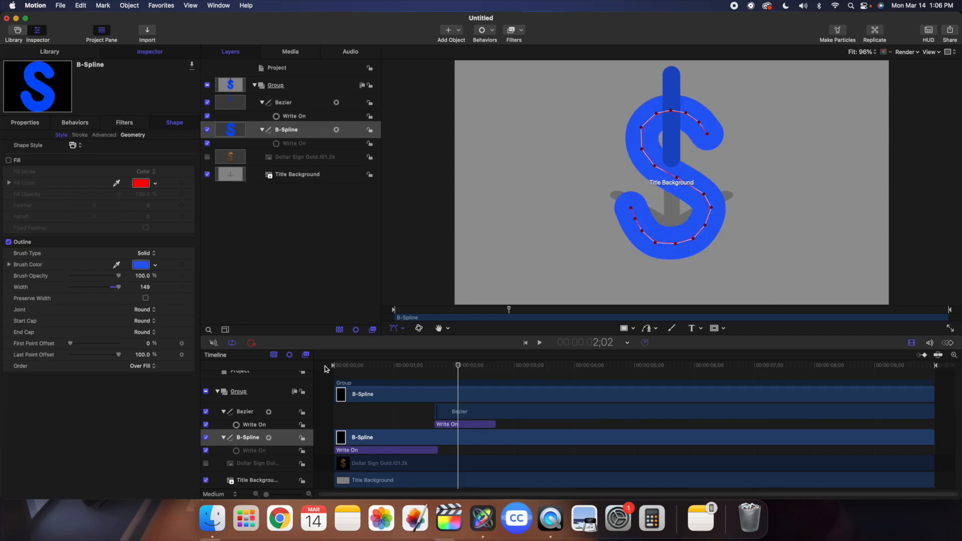
# - Group the Bezier and B-Spline shapes with their Write On behaviors and play the animation from the first frame
pyautogui.click(526, 345)
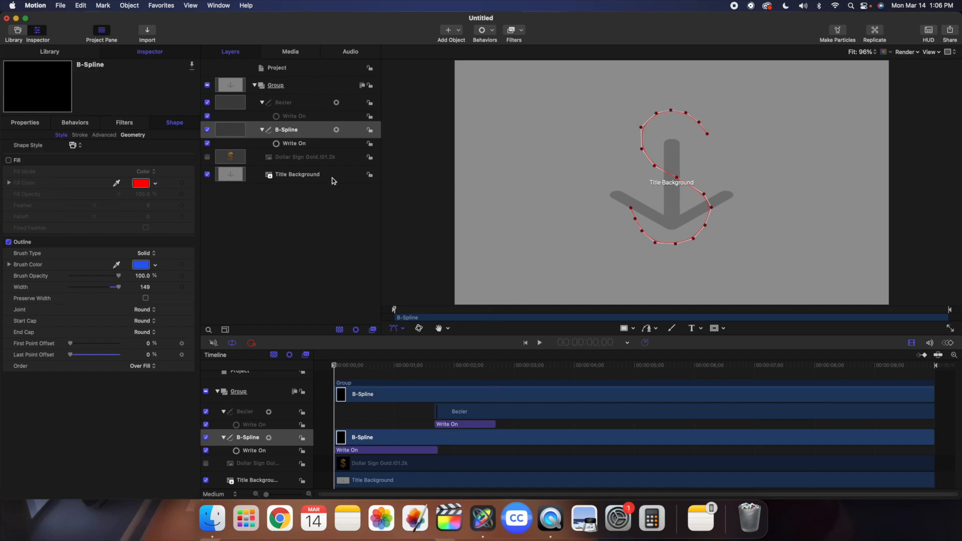
pyautogui.click(293, 104)
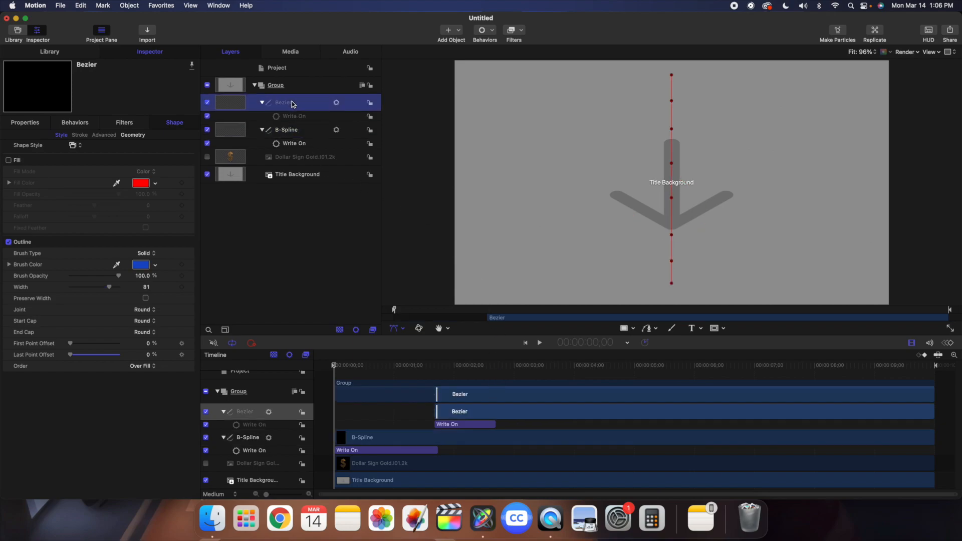
pyautogui.click(296, 119)
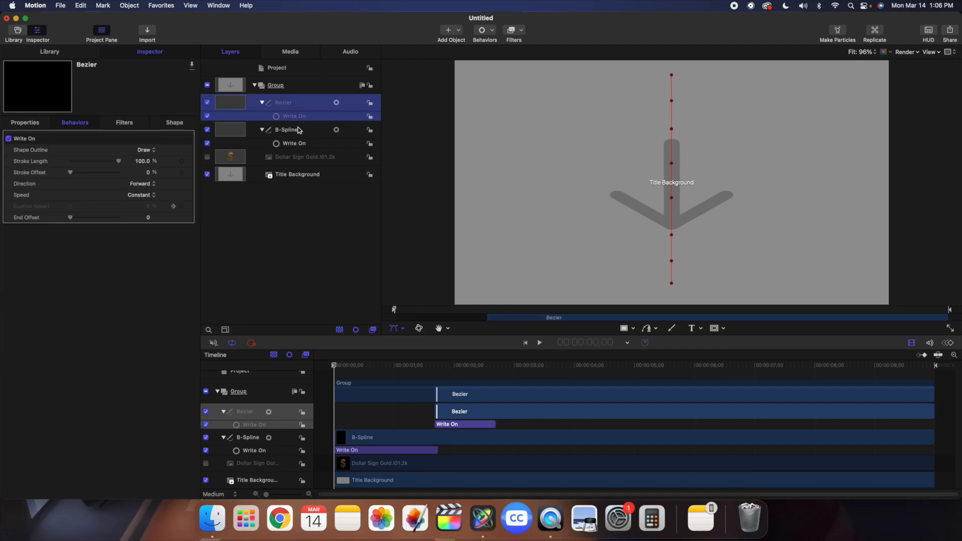
pyautogui.keyDown('shift'); pyautogui.click(299, 130); pyautogui.keyUp('shift')
pyautogui.keyDown('shift'); pyautogui.click(313, 144); pyautogui.keyUp('shift')
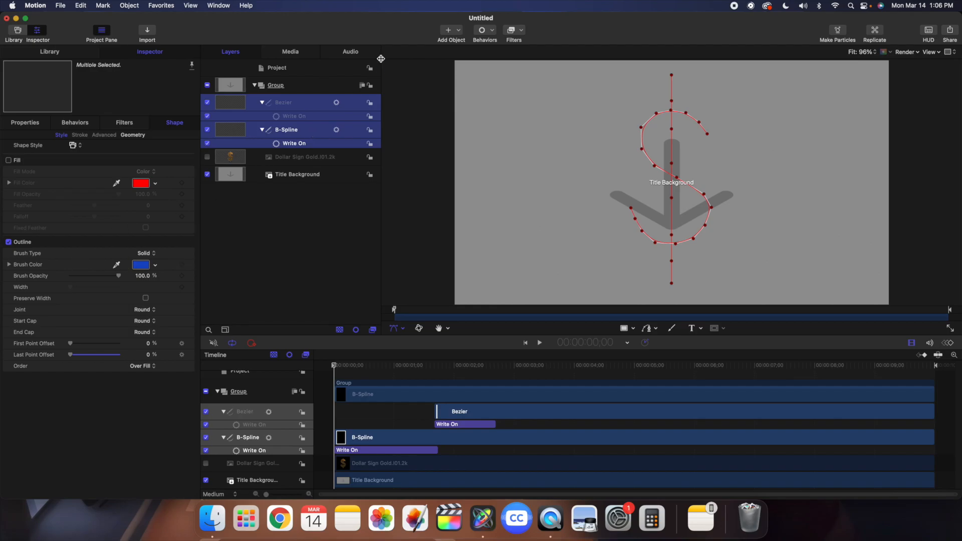
pyautogui.rightClick(315, 132)
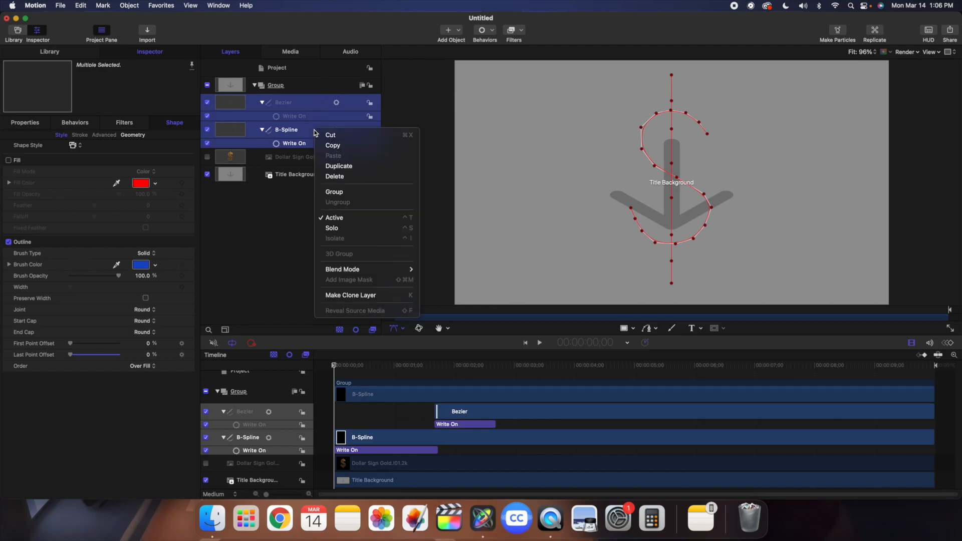
pyautogui.click(332, 193)
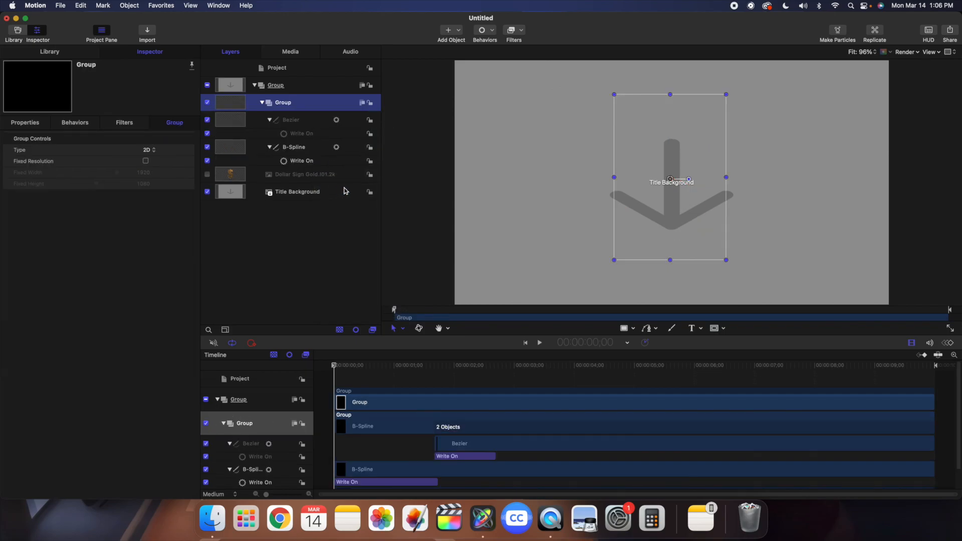
pyautogui.press('space')
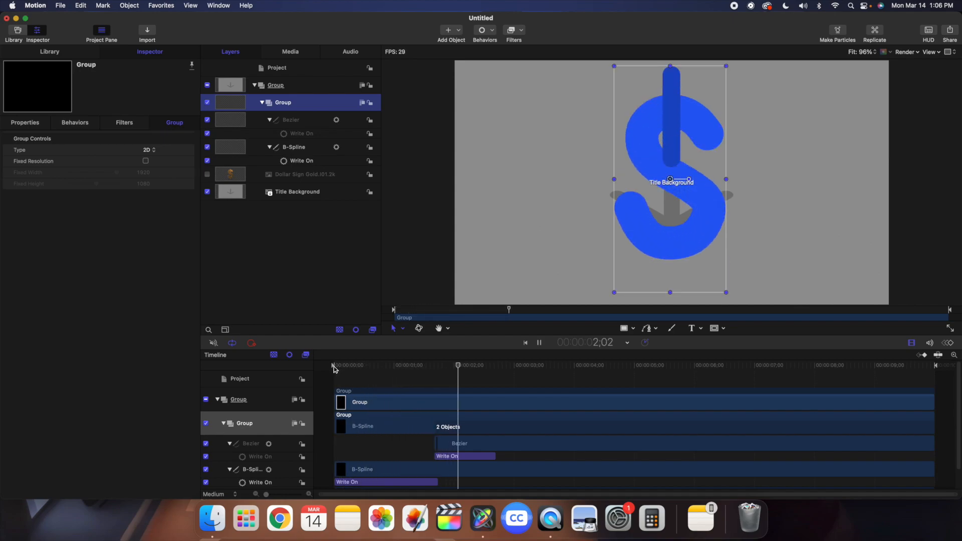
pyautogui.press('space')
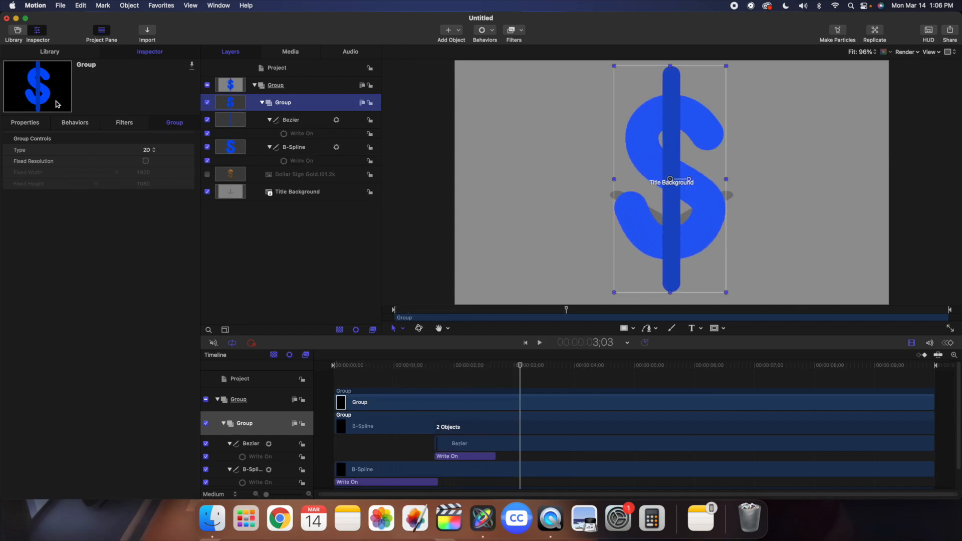
# - Publish the Scale and Position parameters of the new group containing both shapes
pyautogui.click(35, 124)
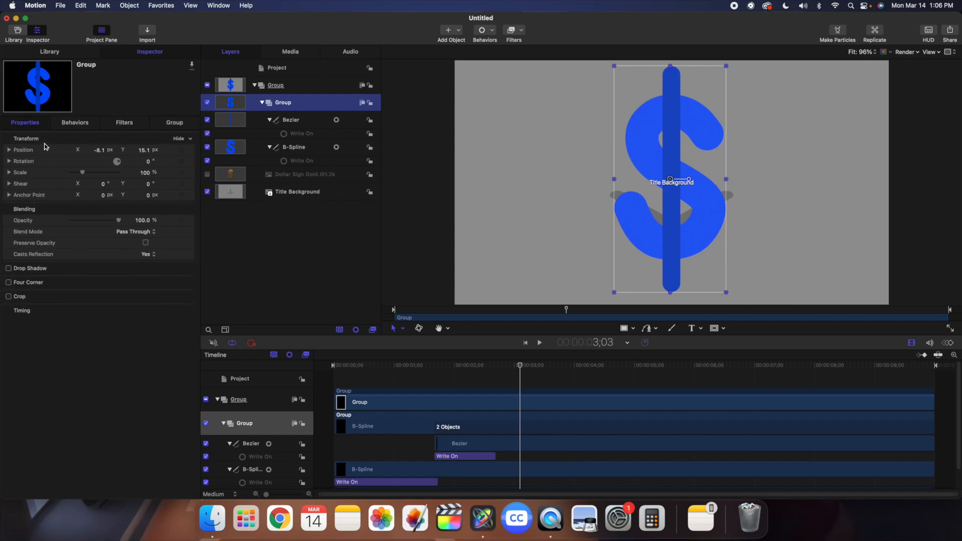
pyautogui.click(193, 177)
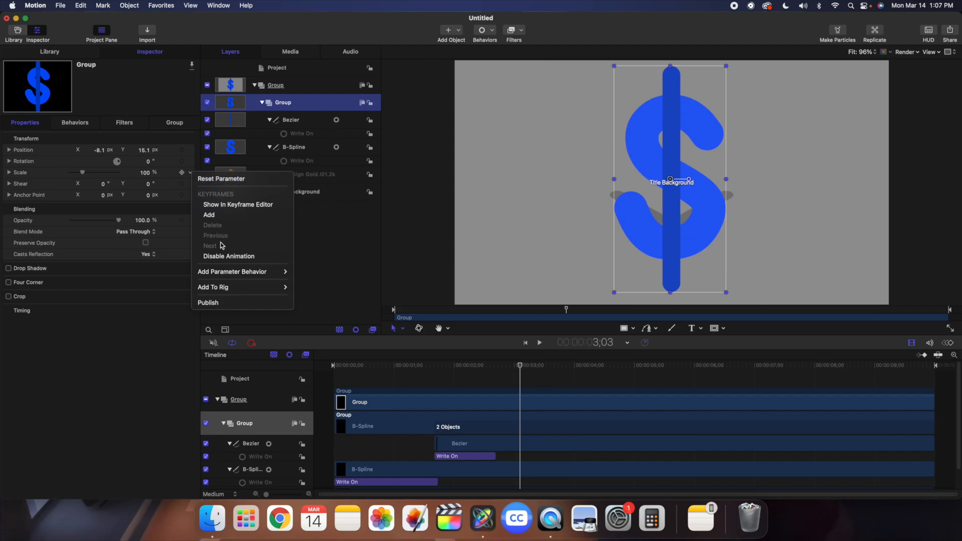
pyautogui.click(246, 303)
pyautogui.click(194, 153)
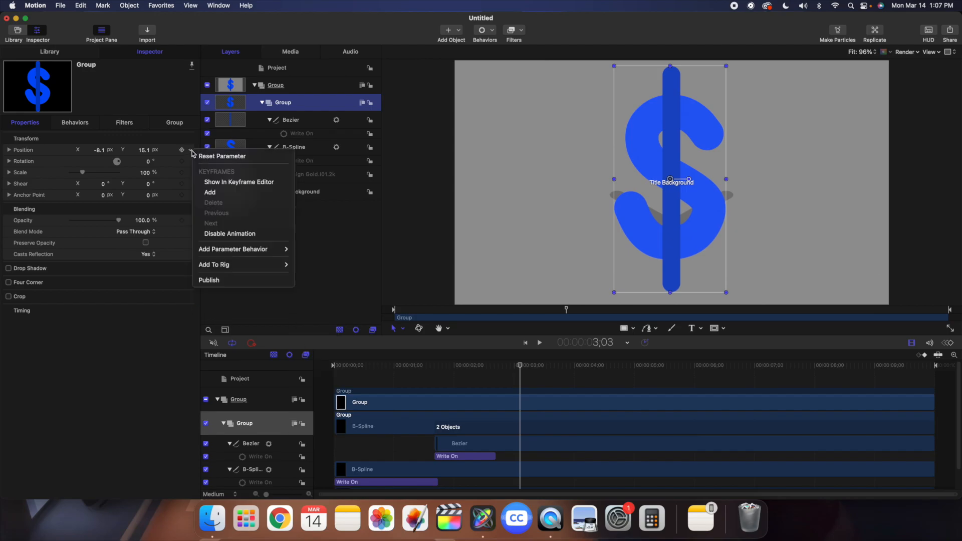
pyautogui.click(232, 280)
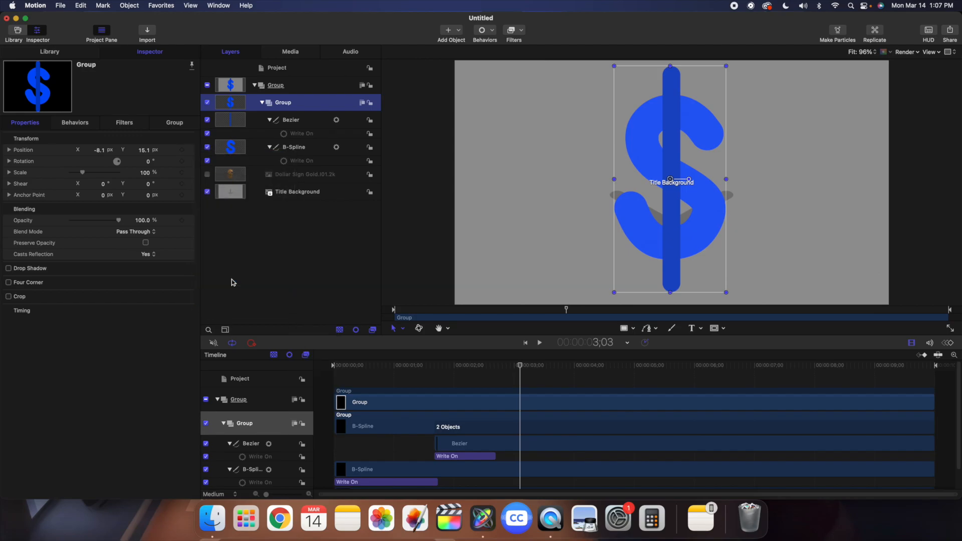
# - Check the published parameters listed for the project
pyautogui.click(309, 74)
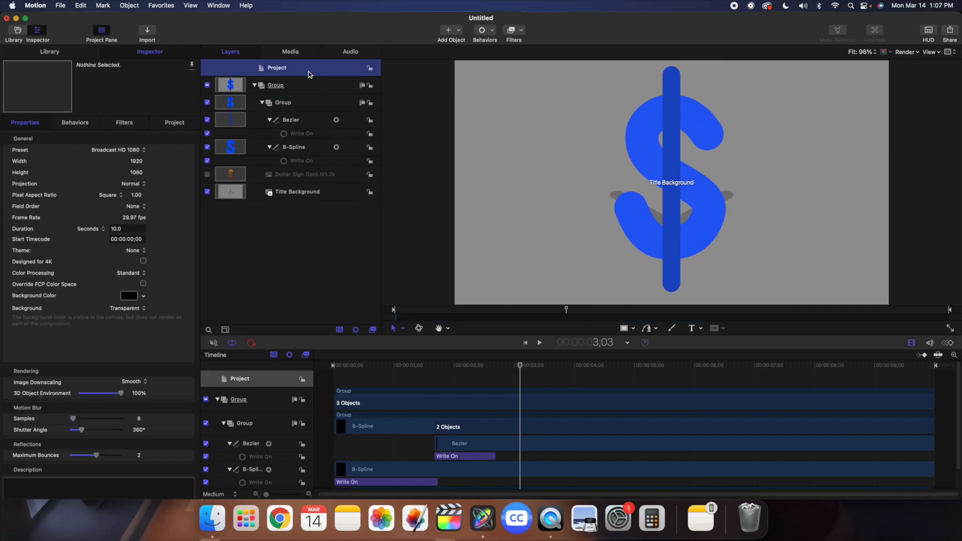
pyautogui.click(176, 123)
pyautogui.moveTo(148, 162)
pyautogui.mouseDown()
pyautogui.moveTo(129, 162)
pyautogui.moveTo(147, 162)
pyautogui.mouseUp()
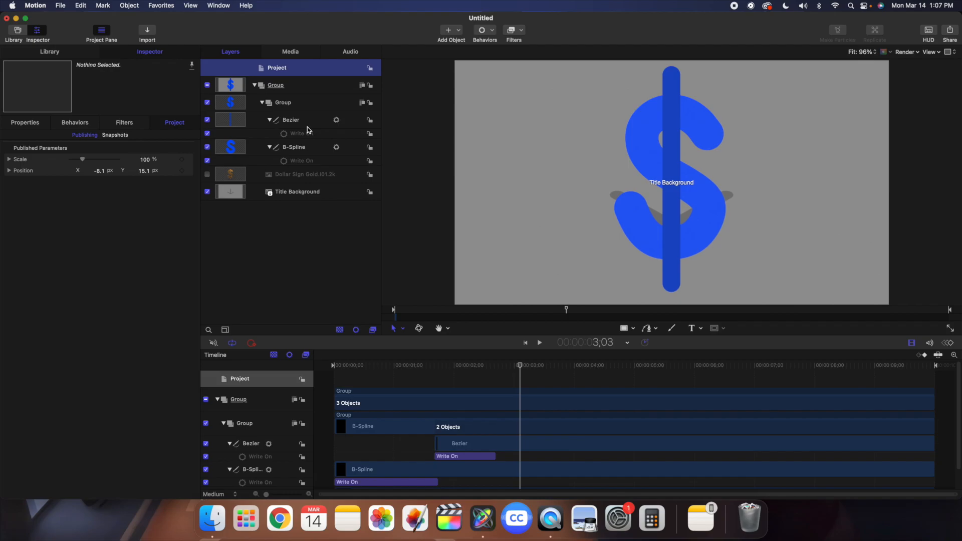
# - Save and publish the project as a title template named "Dollar Animation" in the My Titles category
pyautogui.press('super+s')
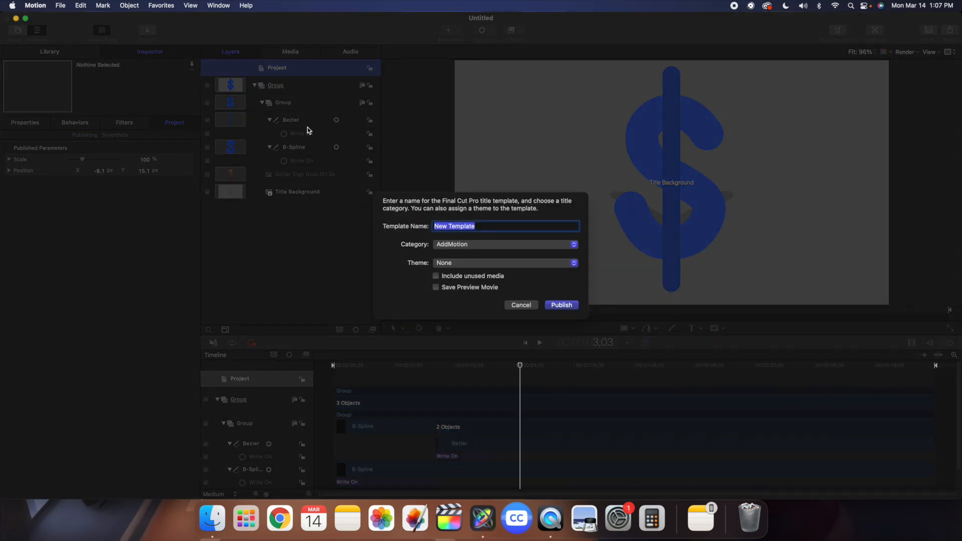
pyautogui.write('Dollar Animation')
pyautogui.click(475, 247)
pyautogui.click(464, 340)
pyautogui.click(562, 305)
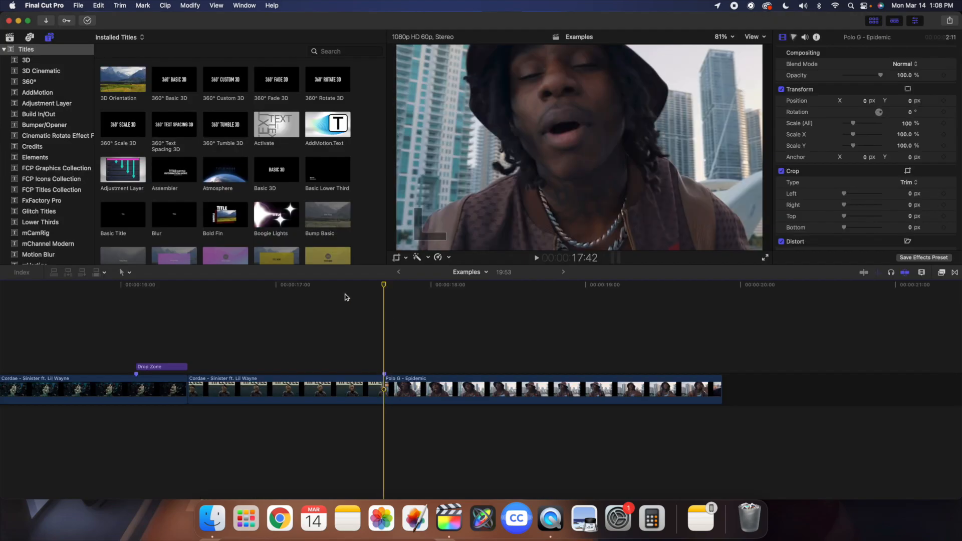
# - In Final Cut Pro, add the Dollar Animation title from My Titles above the start of the Polo G - Epidemic clip
pyautogui.scroll(-3, 55, 219)
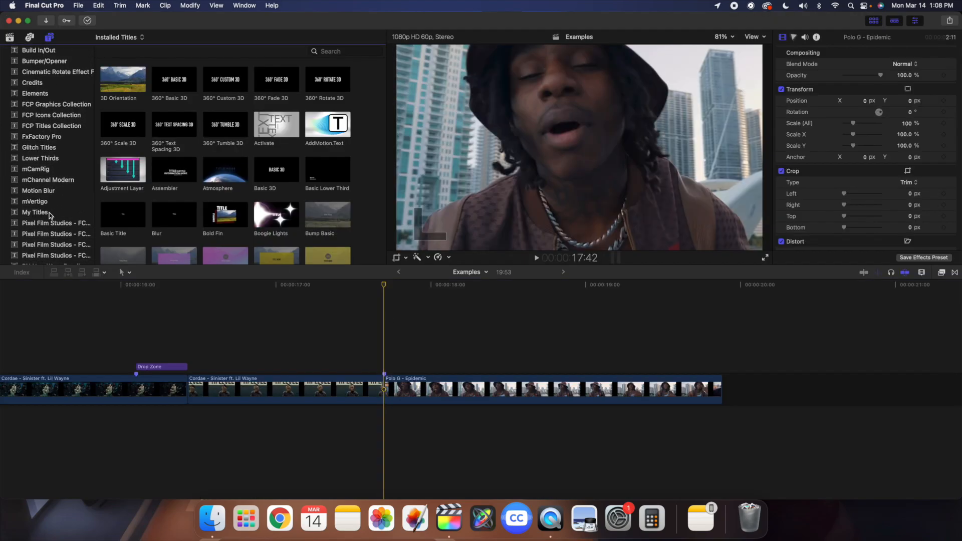
pyautogui.click(50, 213)
pyautogui.moveTo(174, 80); pyautogui.dragTo(385, 360)
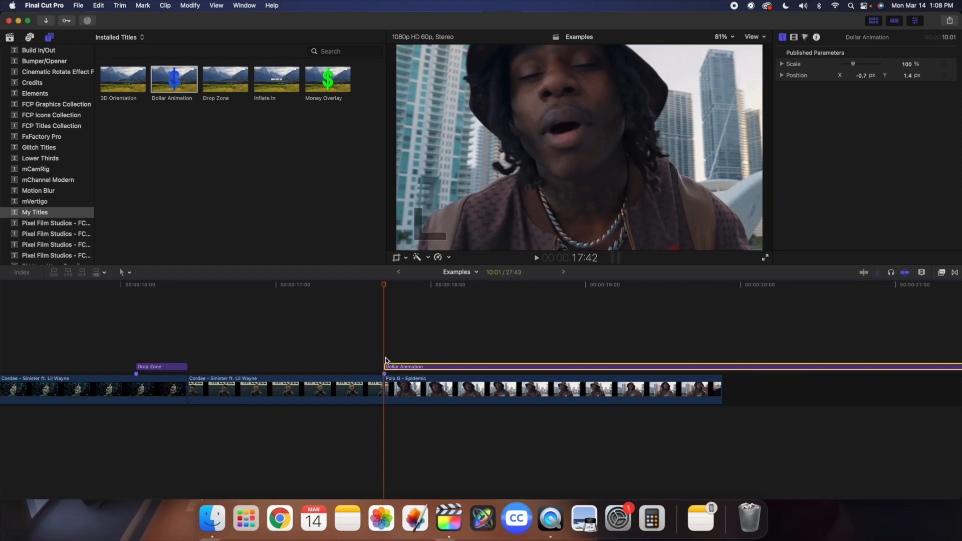
# - Play the Dollar Animation title over the Polo G - Epidemic clip twice and compare the clip's length with the animation
pyautogui.press('super+minus')
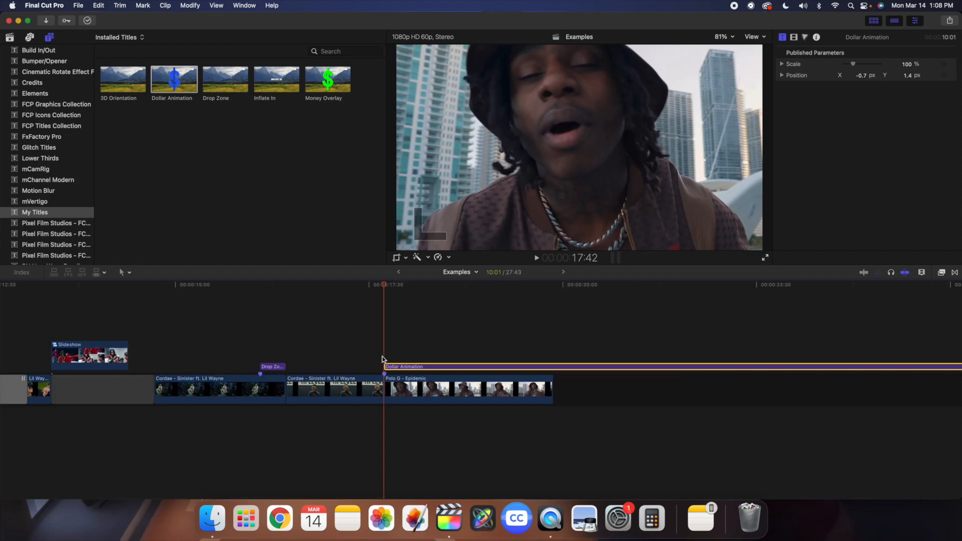
pyautogui.press('space')
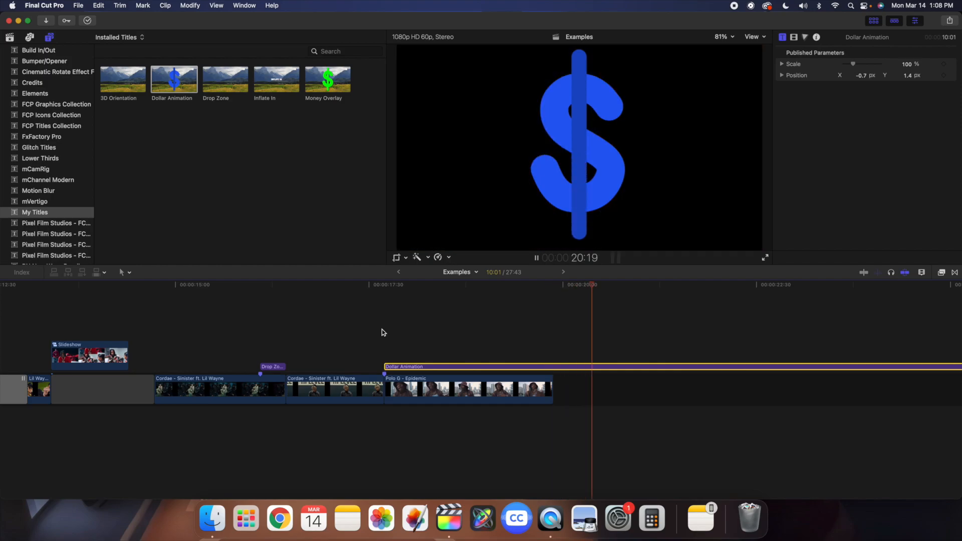
pyautogui.press('space')
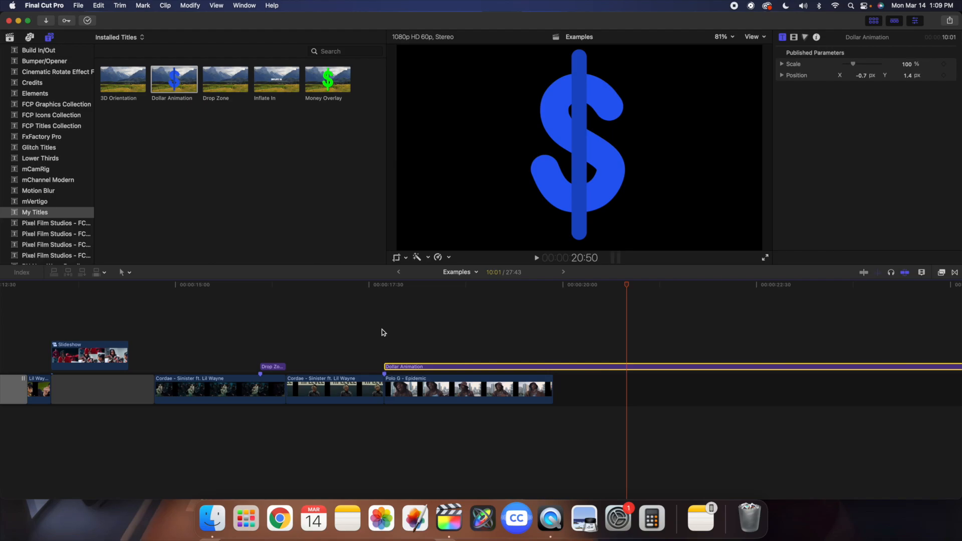
pyautogui.click(426, 383)
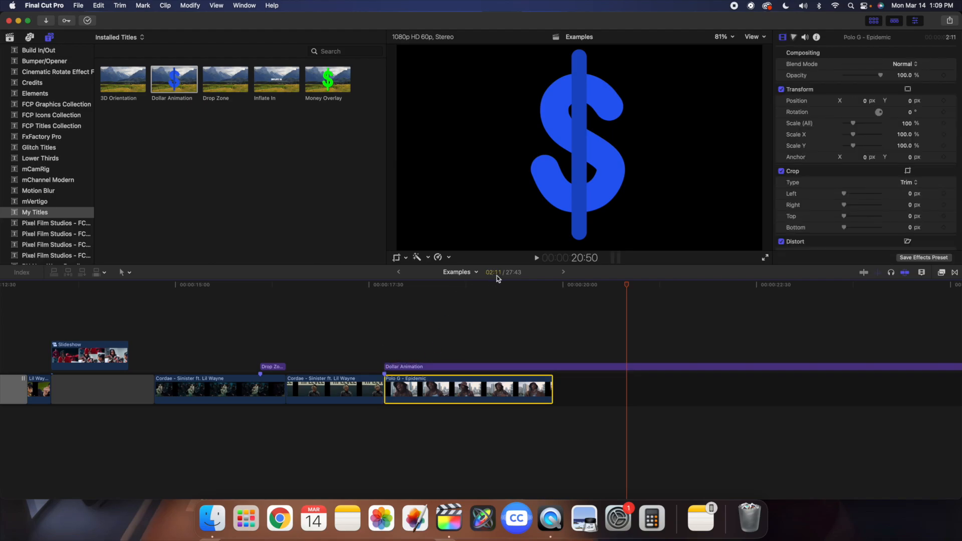
pyautogui.click(390, 324)
pyautogui.press('space')
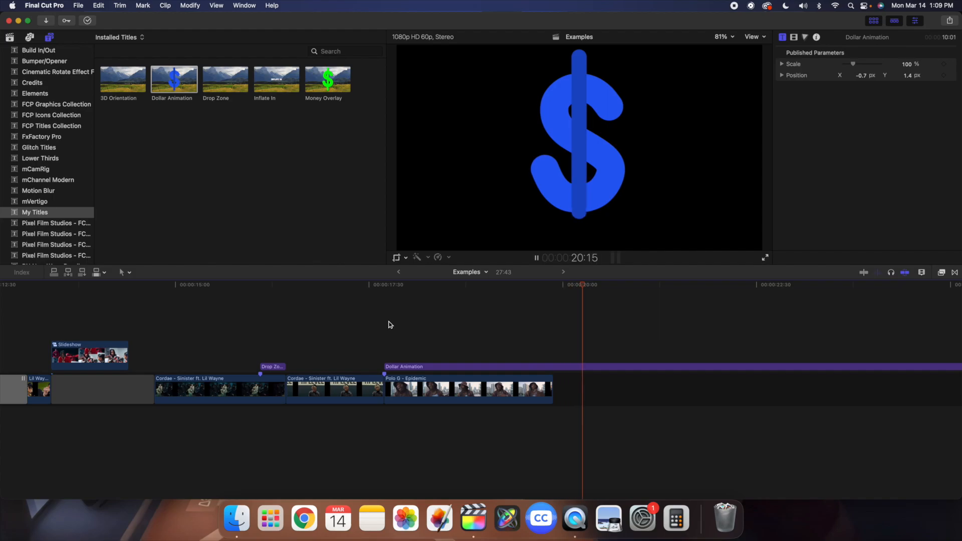
pyautogui.press('space')
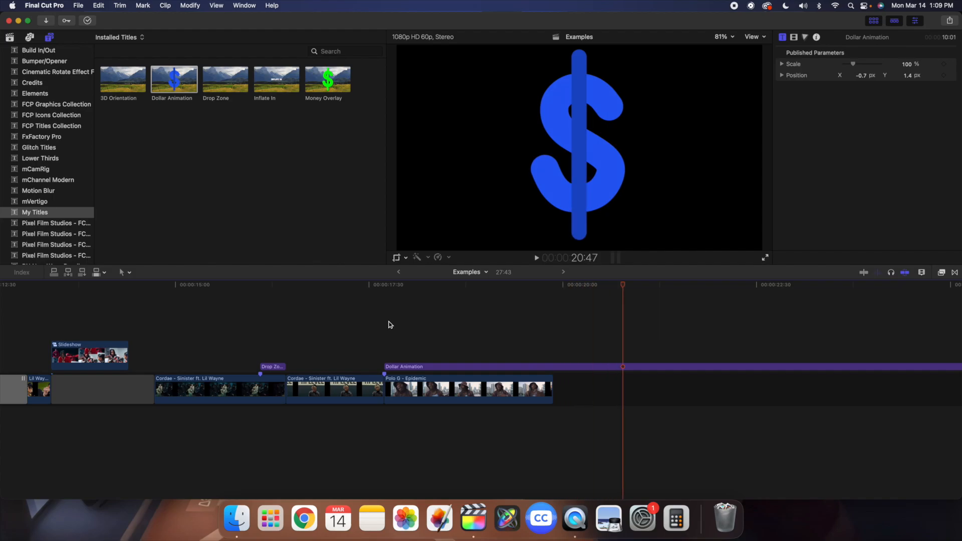
# - Turn the Dollar Animation title into a compound clip named "Drawing Animation" in the Final Cut Pro X Tutorials event
pyautogui.click(493, 367)
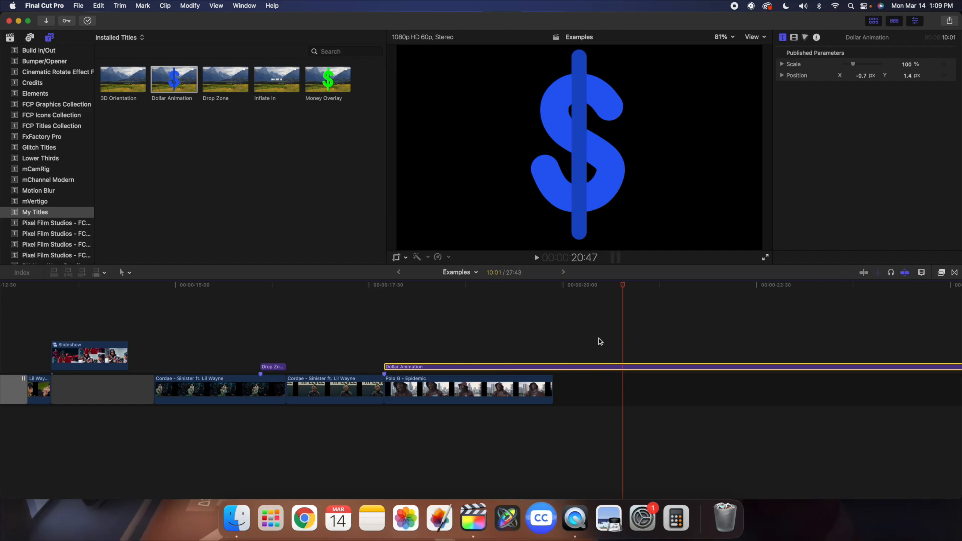
pyautogui.hotkey('alt', 'g')
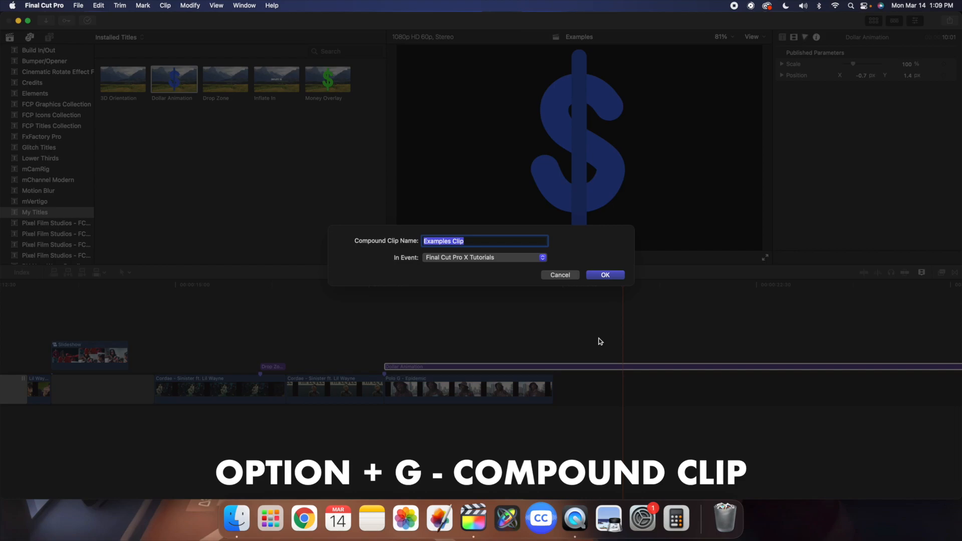
pyautogui.write('A')
pyautogui.write('Drawing An')
pyautogui.write('ima')
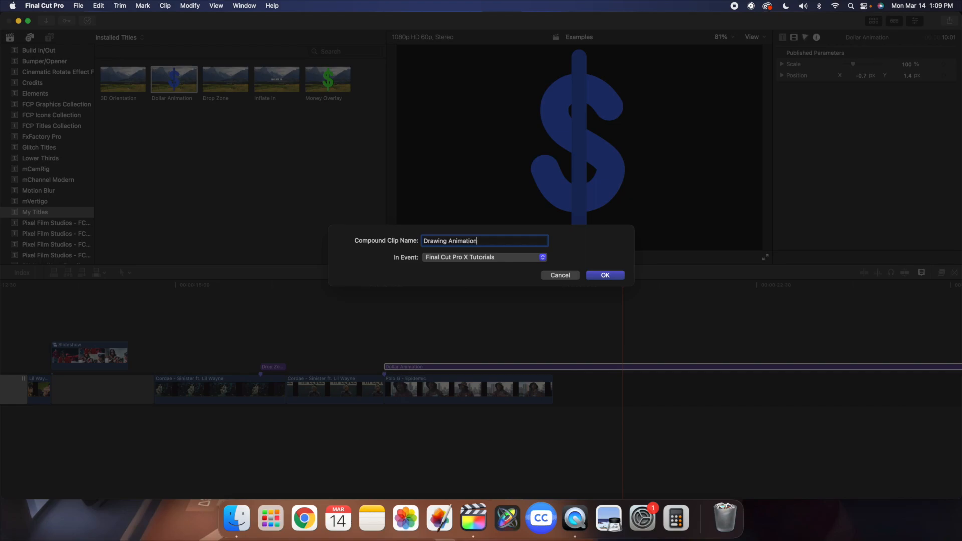
pyautogui.write('tion')
pyautogui.press('Return')
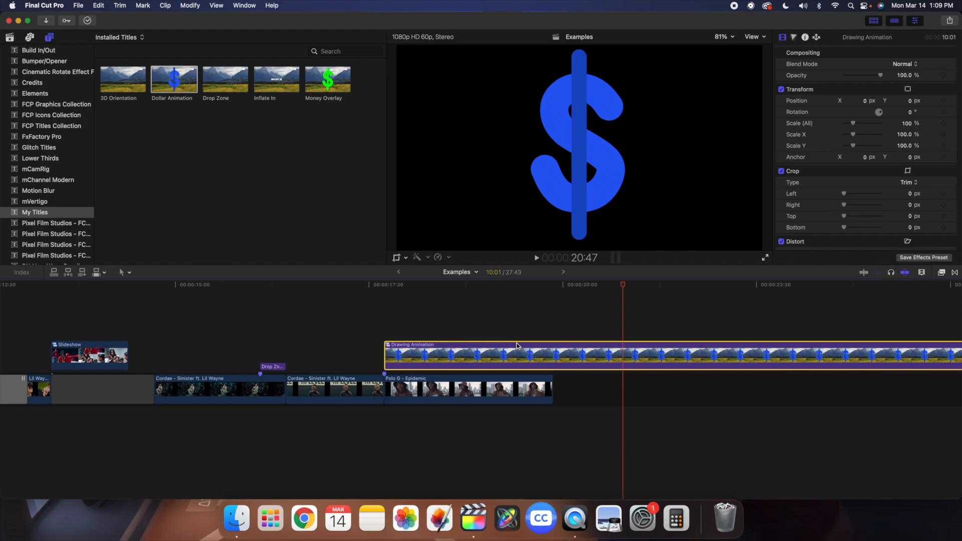
# - Trim the end of the Drawing Animation compound clip to about 20:49, slightly past the end of the Polo G - Epidemic clip
pyautogui.click(554, 327)
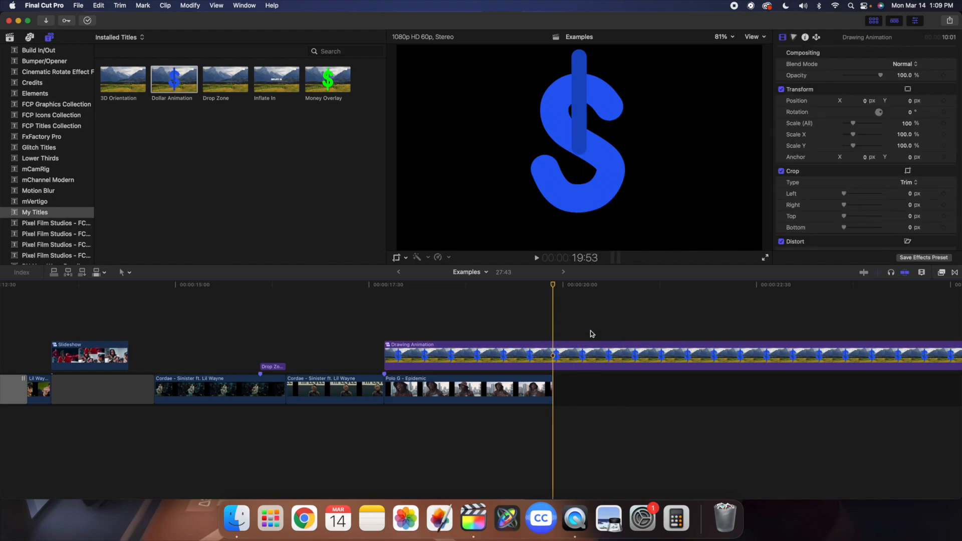
pyautogui.click(626, 352)
pyautogui.hotkey('alt', ']')
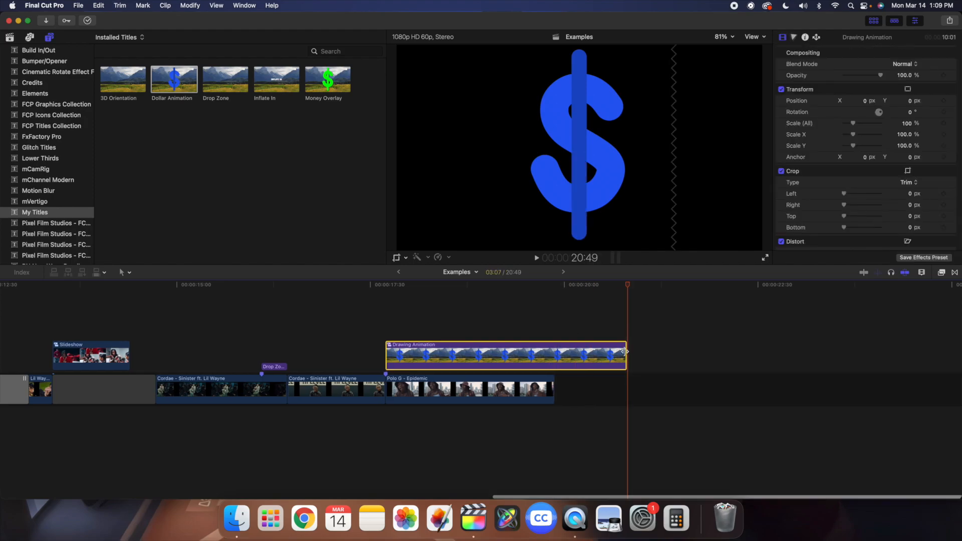
# - Play the trimmed Drawing Animation clip over the Polo G - Epidemic clip from its start
pyautogui.click(383, 324)
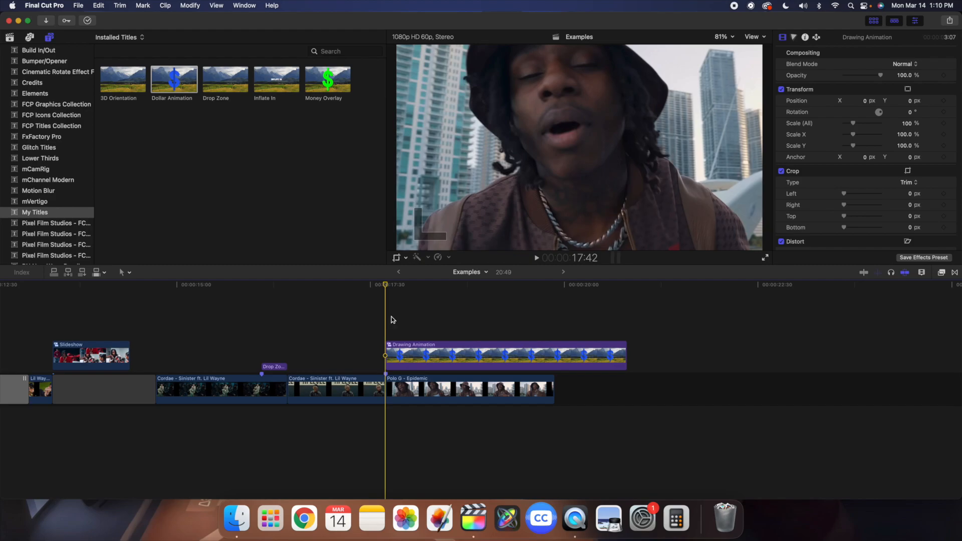
pyautogui.press('space')
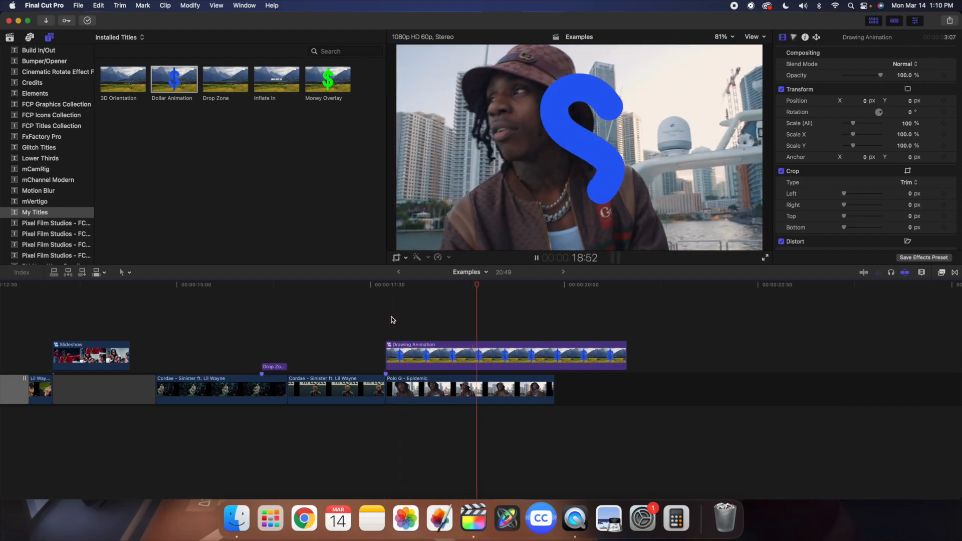
pyautogui.press('space')
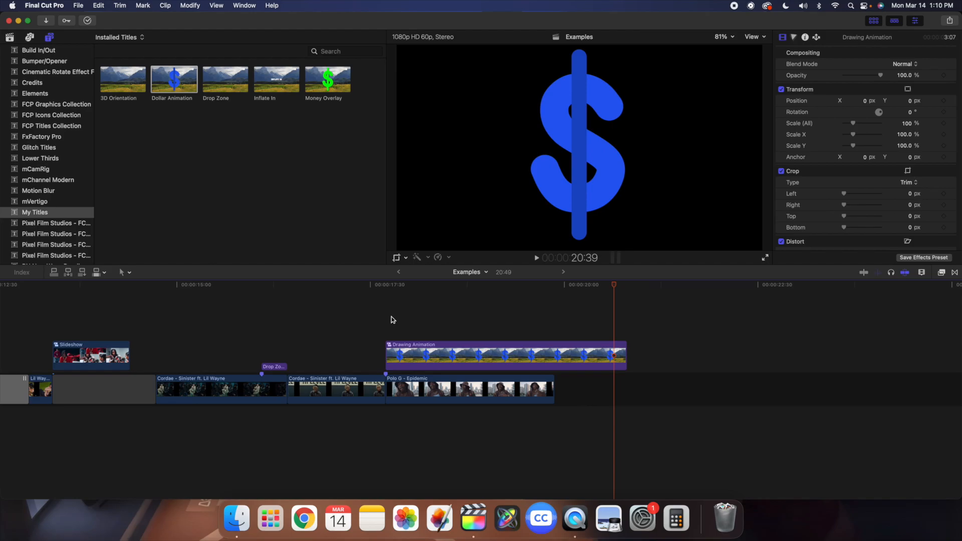
# - Search all video effects for "neon" and apply the Neon effect to the Drawing Animation compound clip
pyautogui.click(509, 320)
pyautogui.click(513, 356)
pyautogui.click(589, 334)
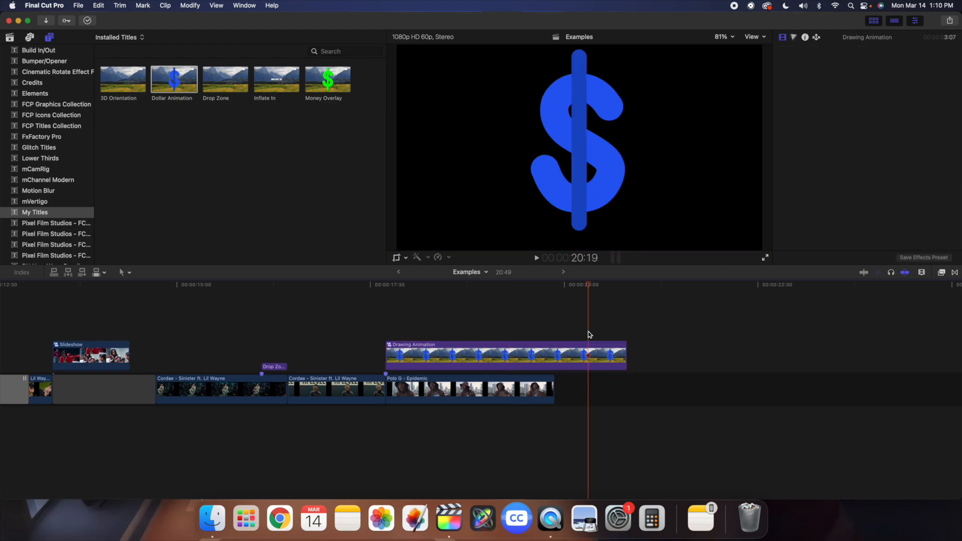
pyautogui.click(588, 345)
pyautogui.click(942, 273)
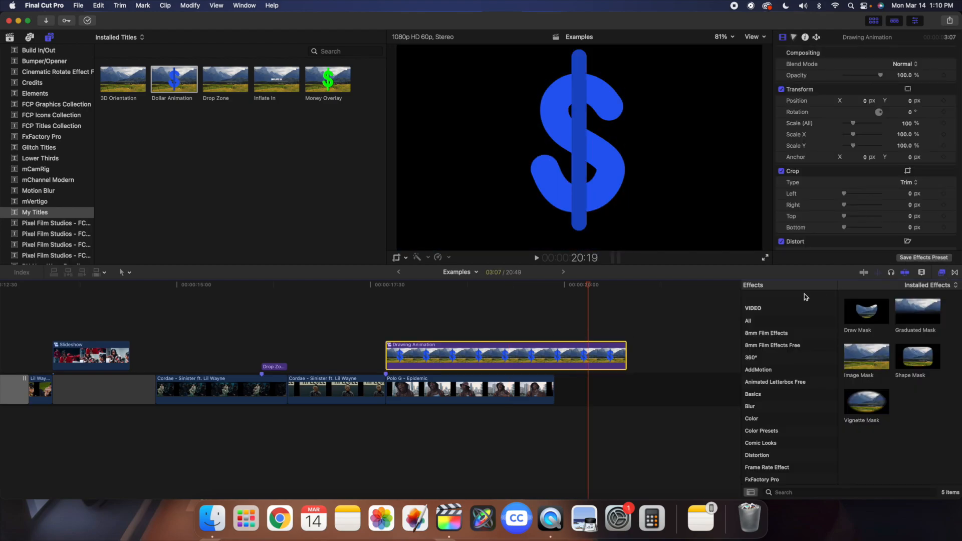
pyautogui.scroll(2, 776, 362)
pyautogui.click(767, 331)
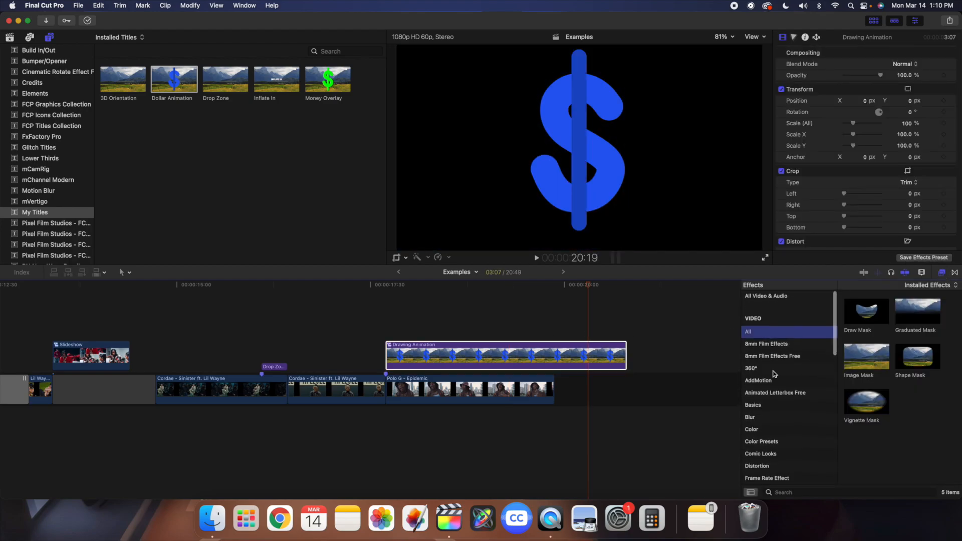
pyautogui.click(788, 492)
pyautogui.write('neon')
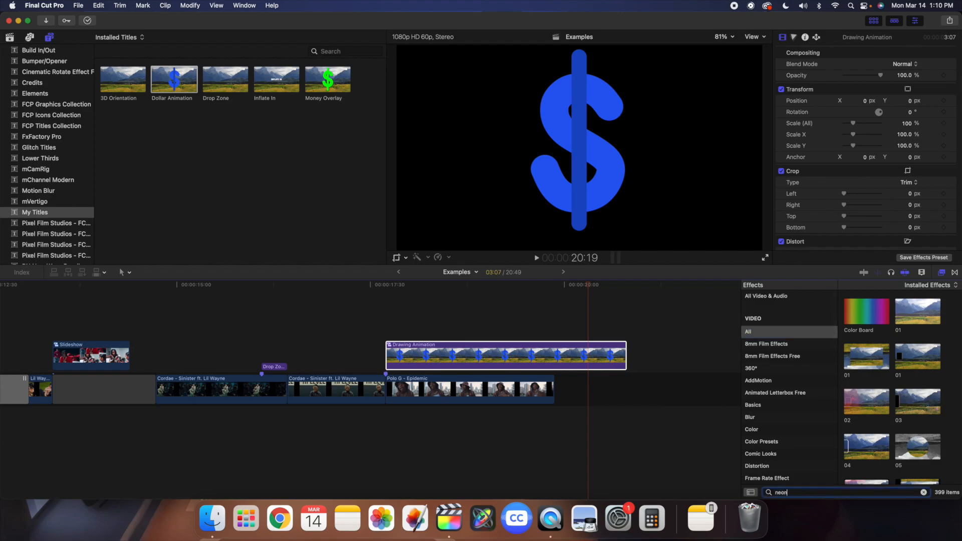
pyautogui.moveTo(868, 311)
pyautogui.mouseDown()
pyautogui.moveTo(671, 334)
pyautogui.moveTo(606, 353)
pyautogui.mouseUp()
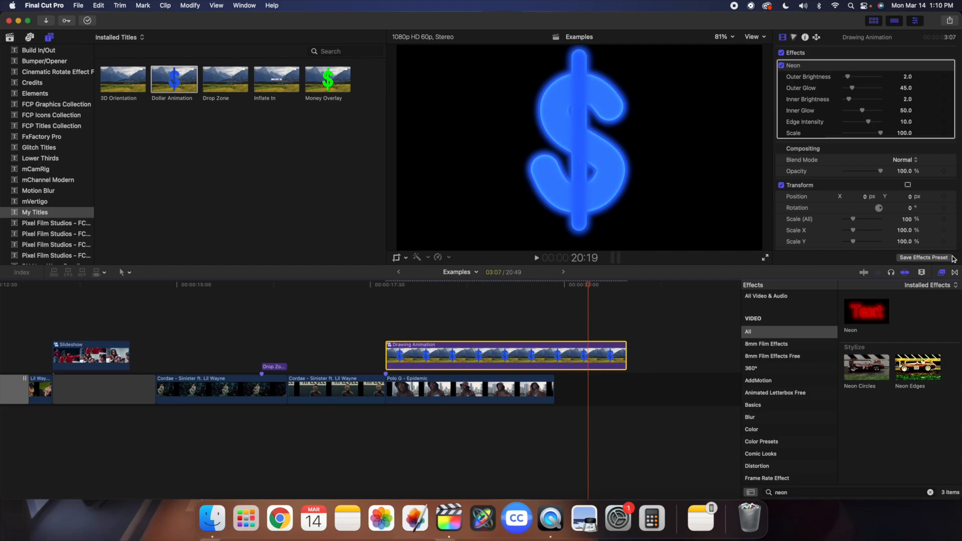
pyautogui.click(943, 272)
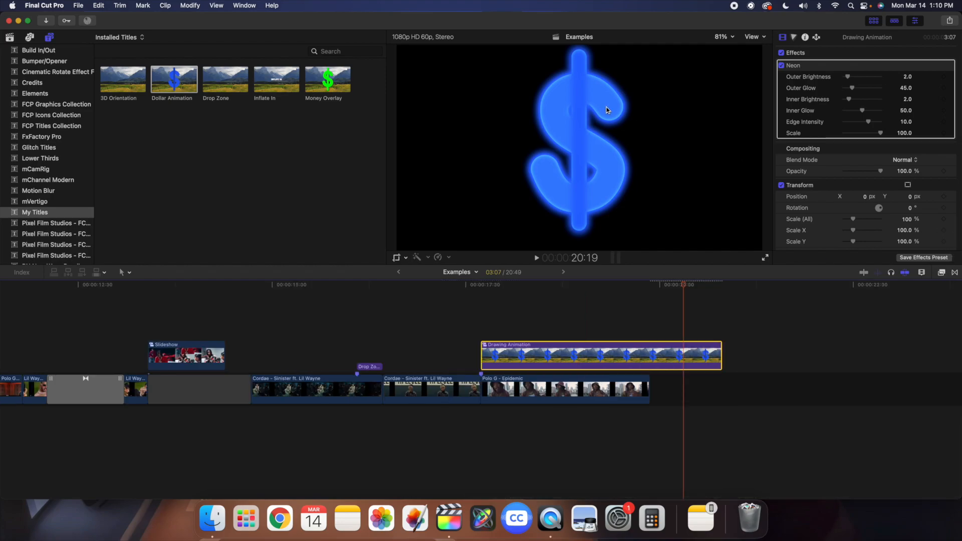
# - Play the Drawing Animation clip from its start to check the Neon glow on the dollar sign
pyautogui.click(481, 311)
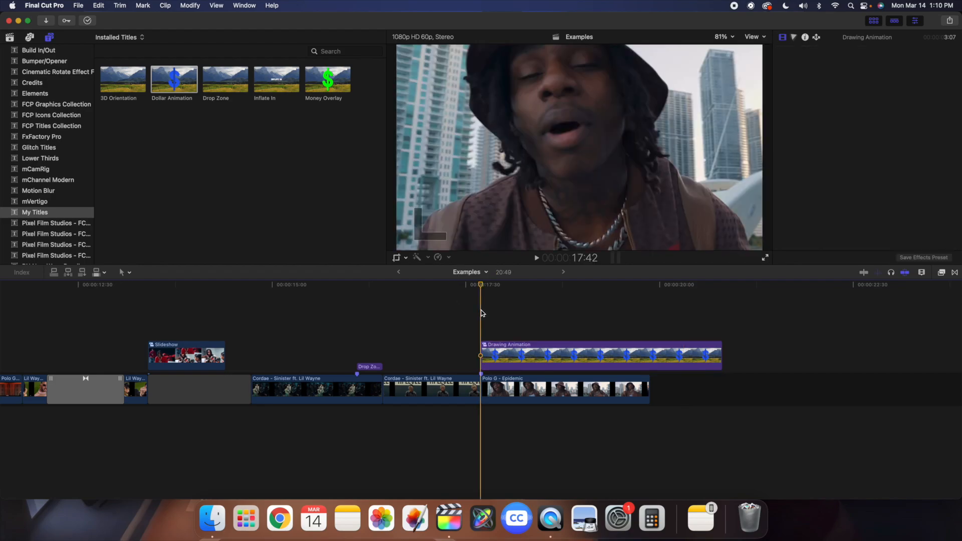
pyautogui.press('space')
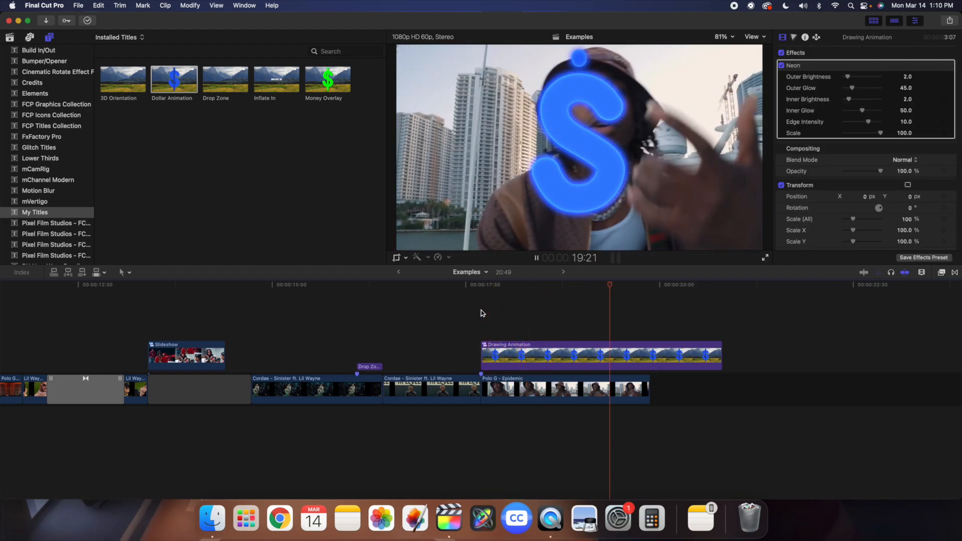
pyautogui.press('space')
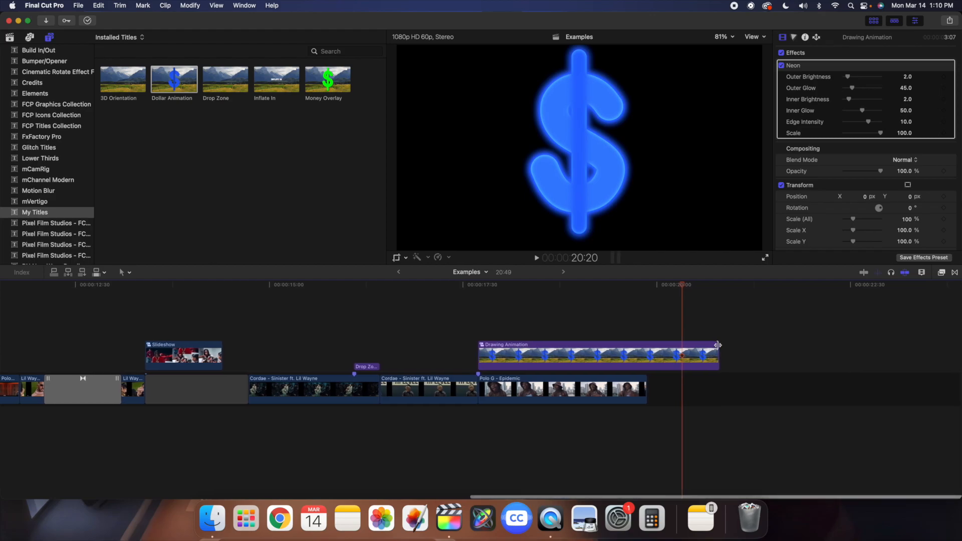
# - Search the effects for "hand" and add the Handheld effect to the Drawing Animation compound clip
pyautogui.click(942, 272)
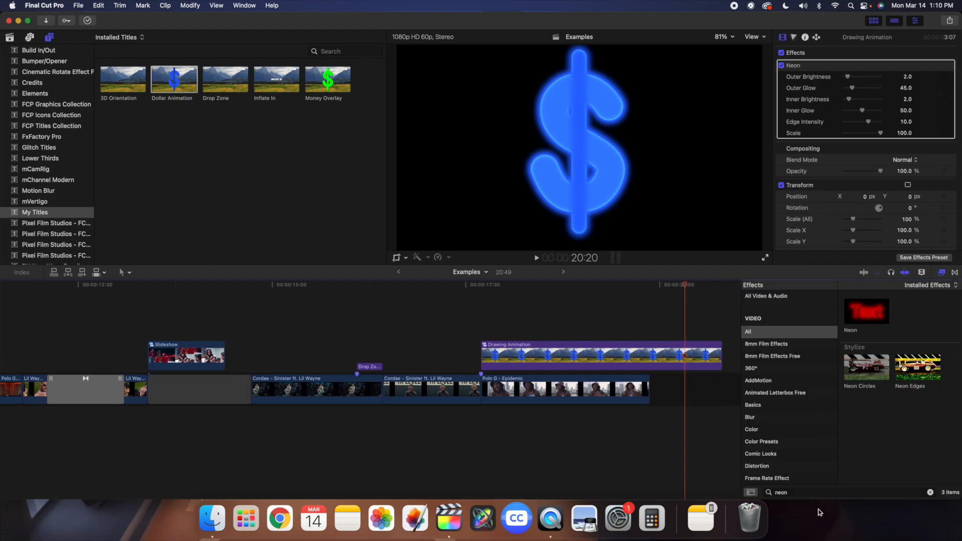
pyautogui.doubleClick(812, 493)
pyautogui.write('hand')
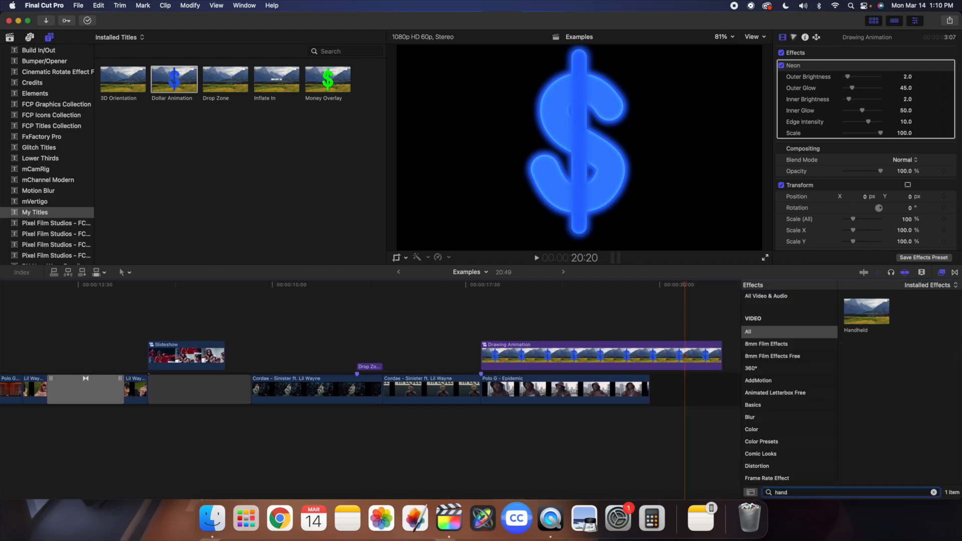
pyautogui.moveTo(867, 312); pyautogui.dragTo(674, 349)
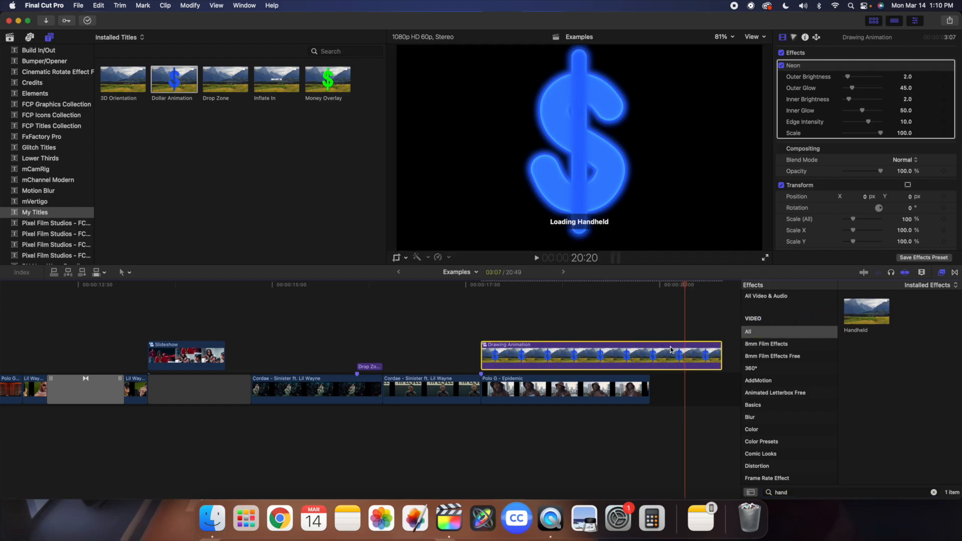
pyautogui.click(946, 273)
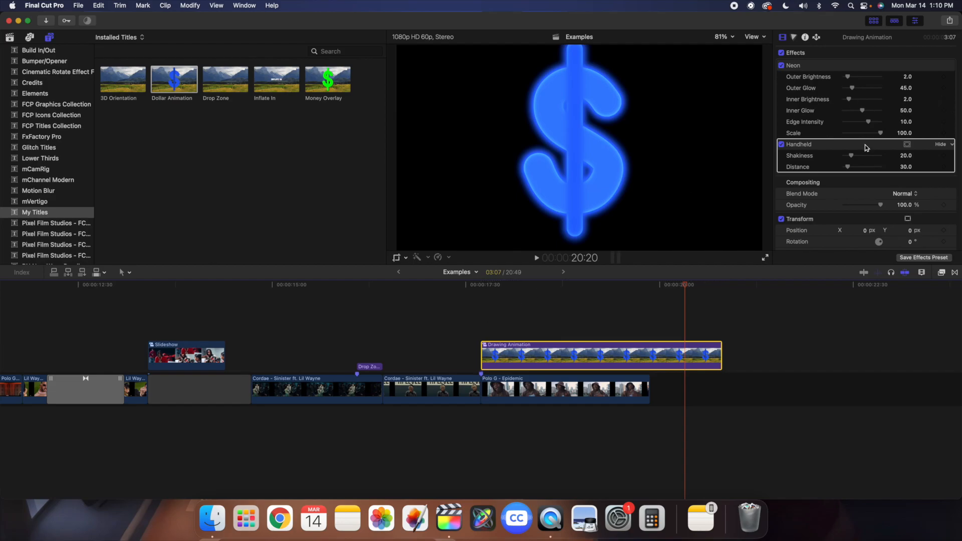
# - Play the Drawing Animation clip from its start to review the Handheld shake together with the Neon glow
pyautogui.click(483, 321)
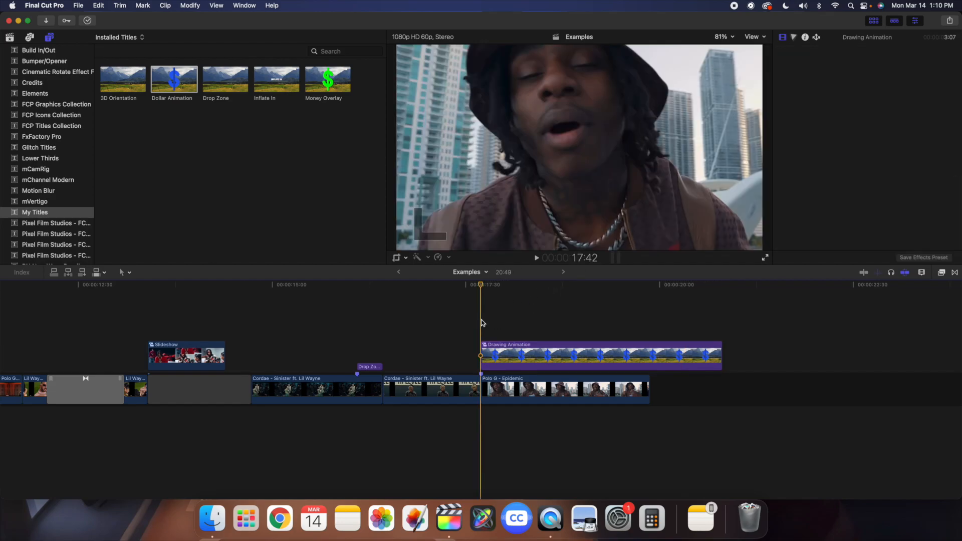
pyautogui.press('space')
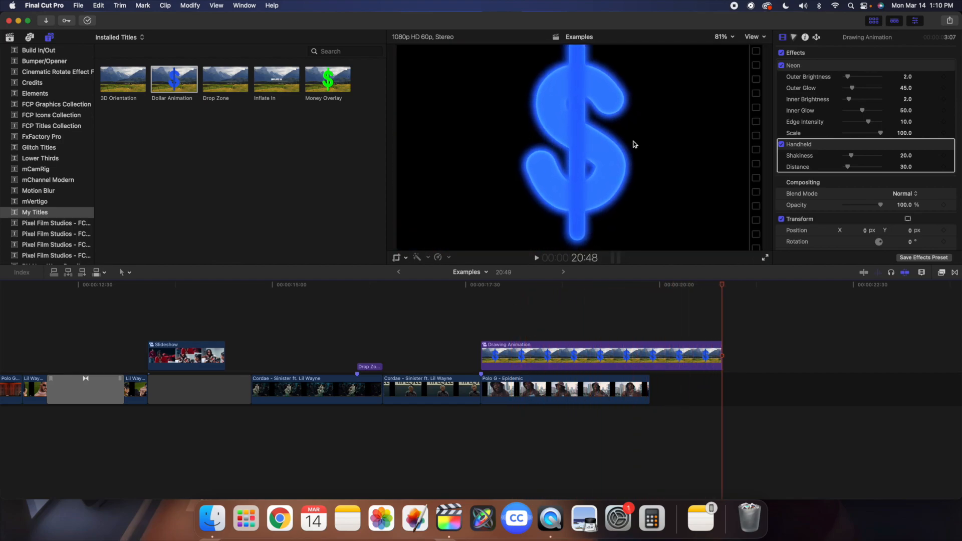
pyautogui.click(620, 333)
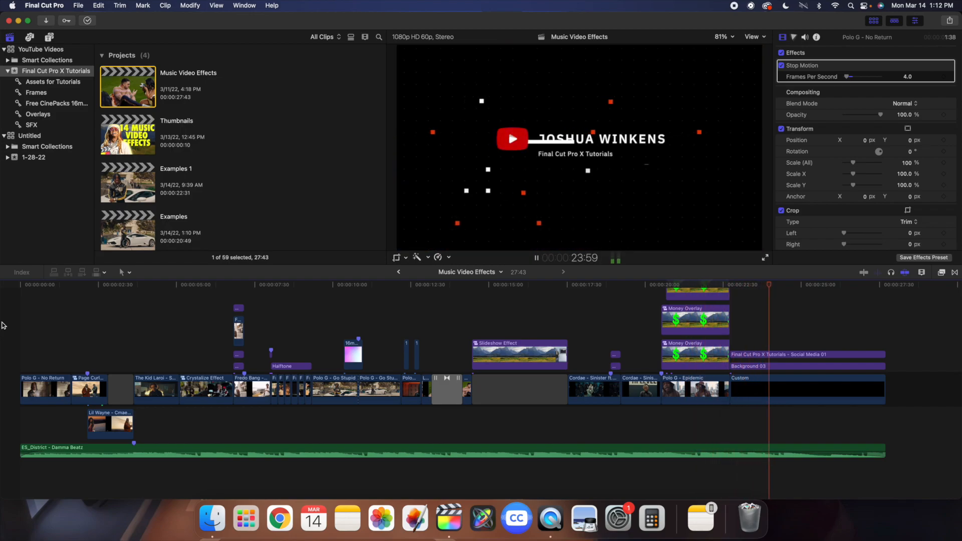
# - Pause the Music Video Effects project playback on the closing social media title
pyautogui.press('space')
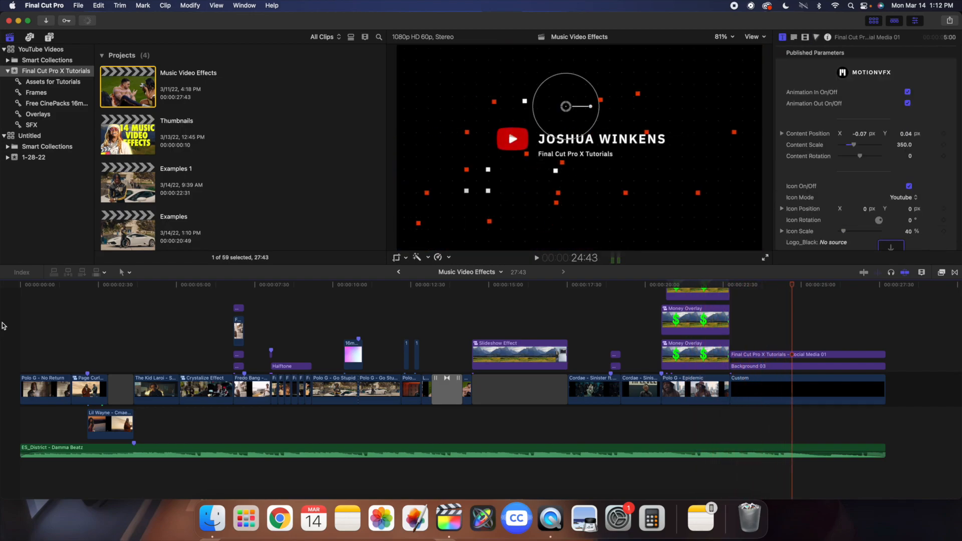